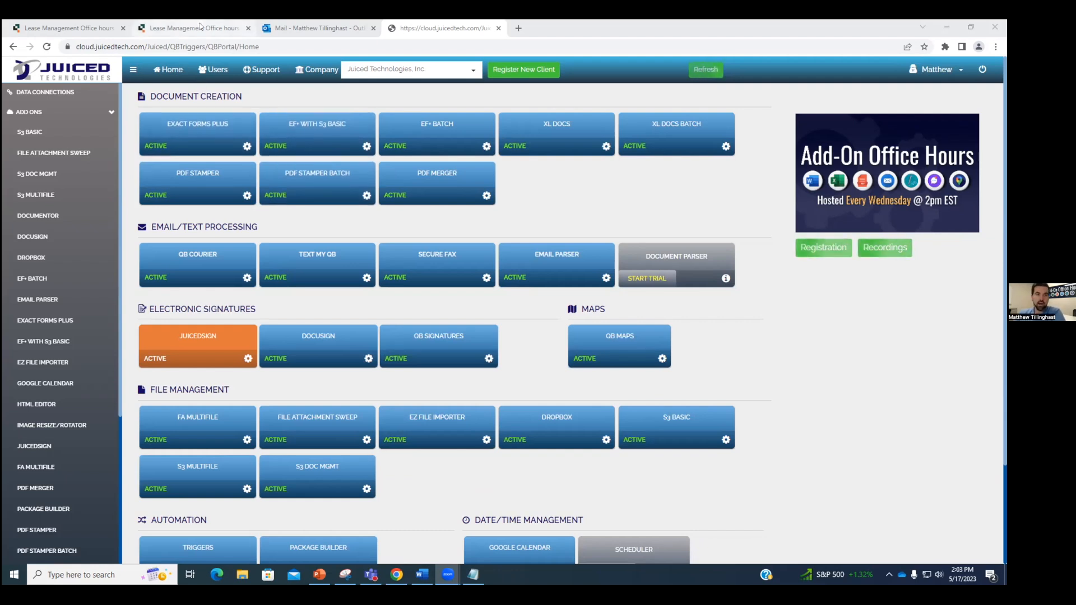
# Step: Look over the quote template in Word, then open the Exact Forms Plus add-on page in the Juiced portal
pyautogui.click(200, 26)
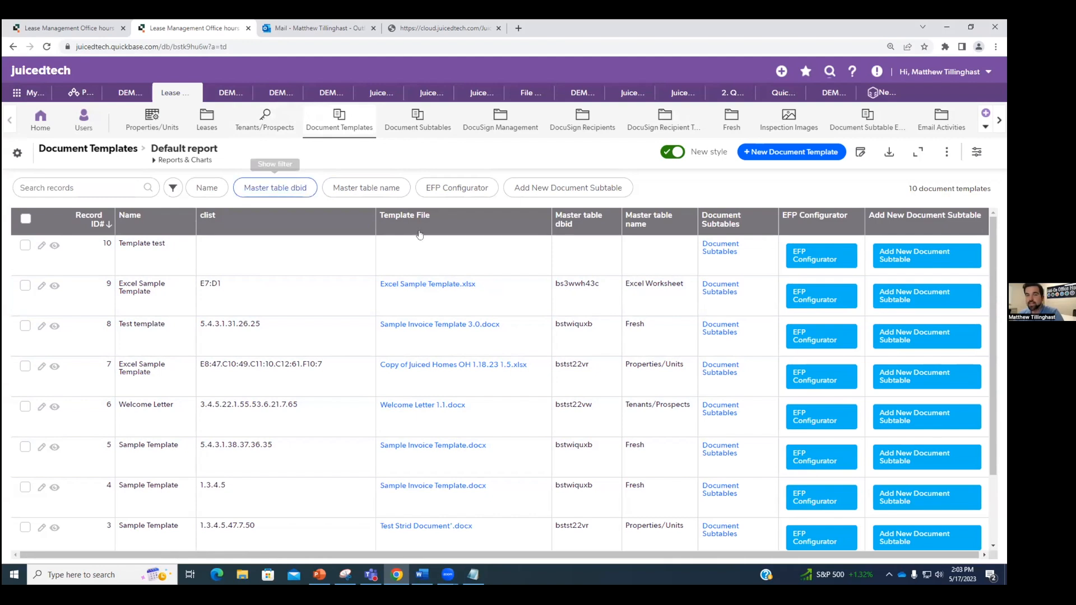
pyautogui.click(424, 576)
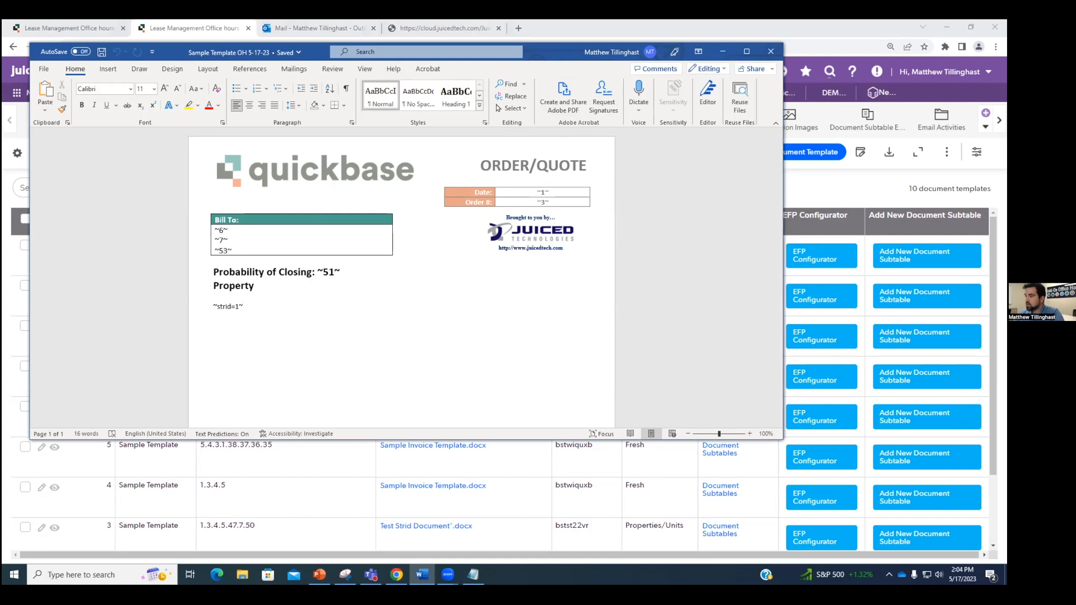
pyautogui.click(921, 276)
pyautogui.click(435, 26)
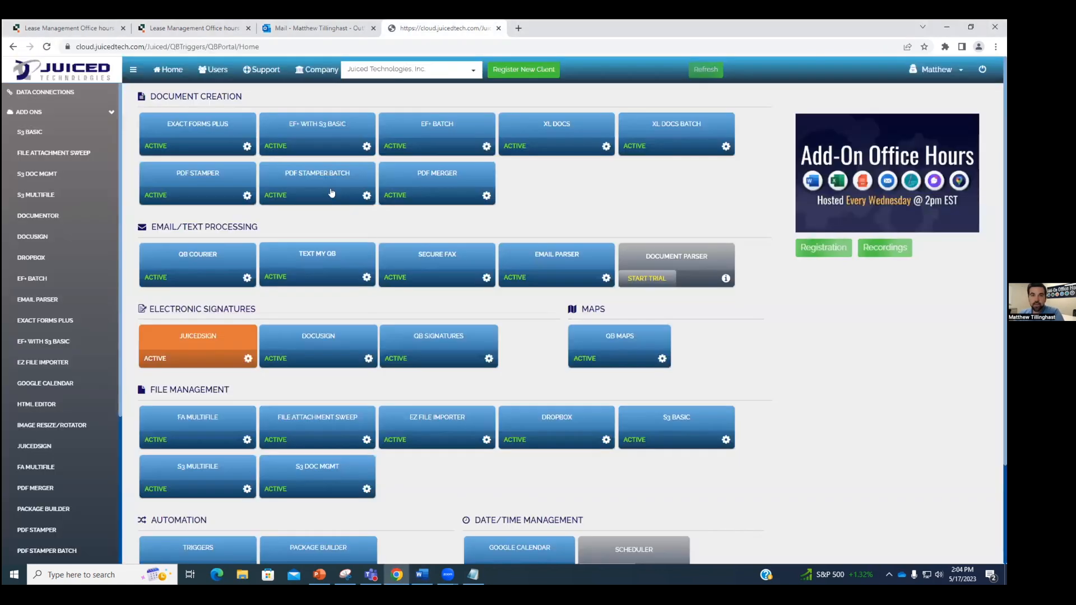
pyautogui.click(192, 137)
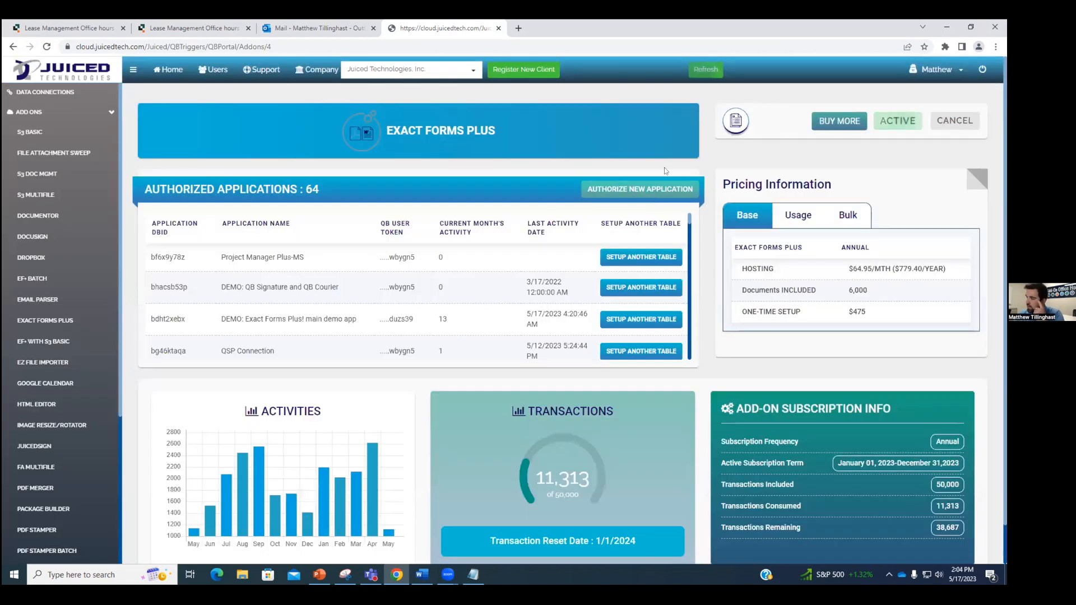
# Step: Start a new table setup for the Lease Management Office hours application
pyautogui.scroll(-3, 536, 293)
pyautogui.scroll(-8, 537, 293)
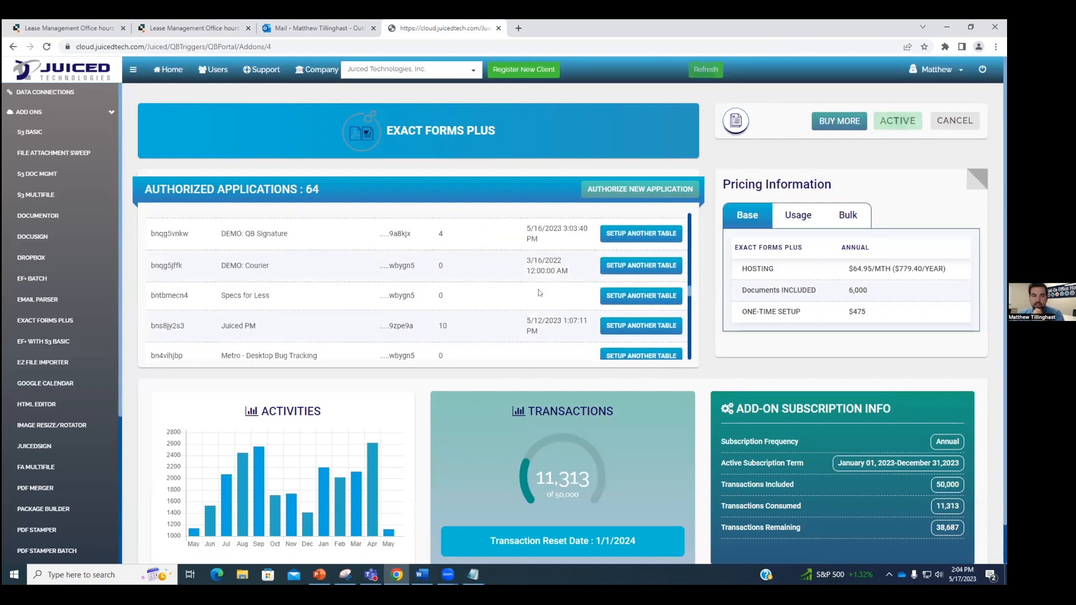
pyautogui.scroll(-5, 522, 294)
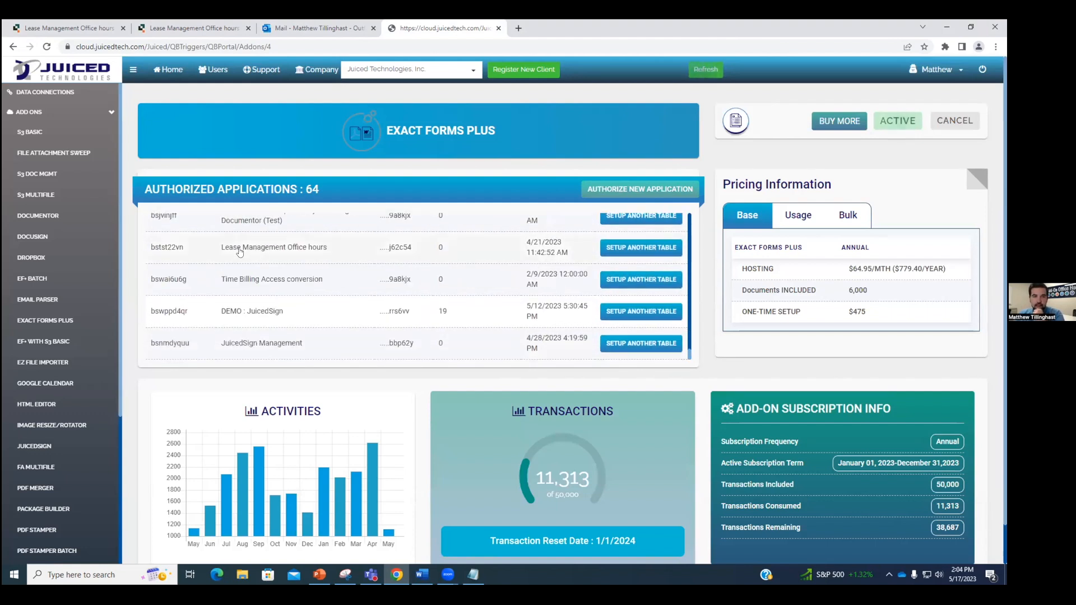
pyautogui.click(620, 250)
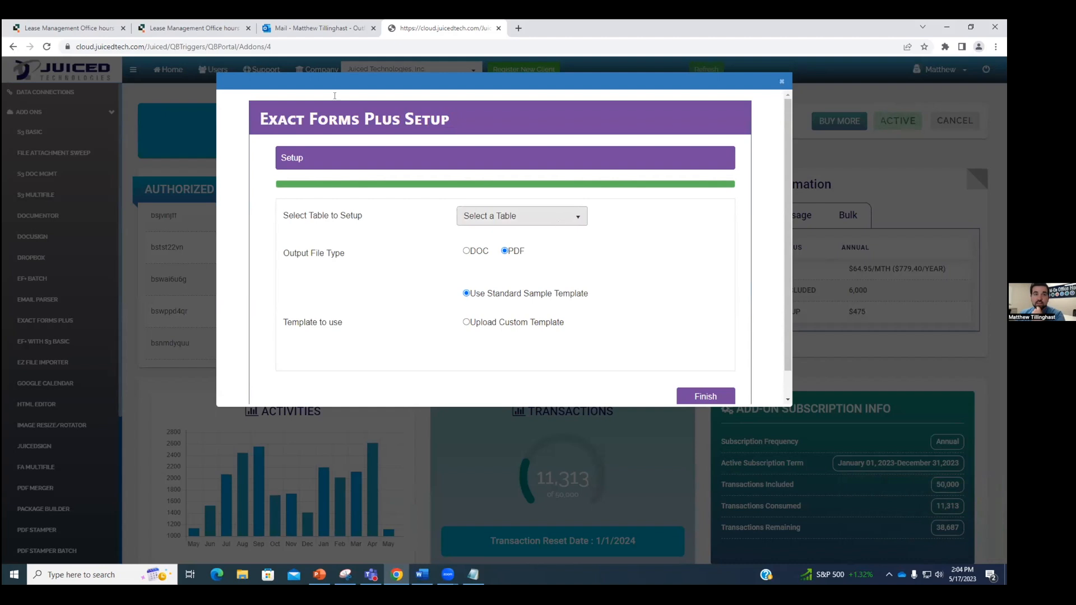
# Step: Choose Tenants/Prospects as the table in the Exact Forms Plus setup
pyautogui.click(225, 28)
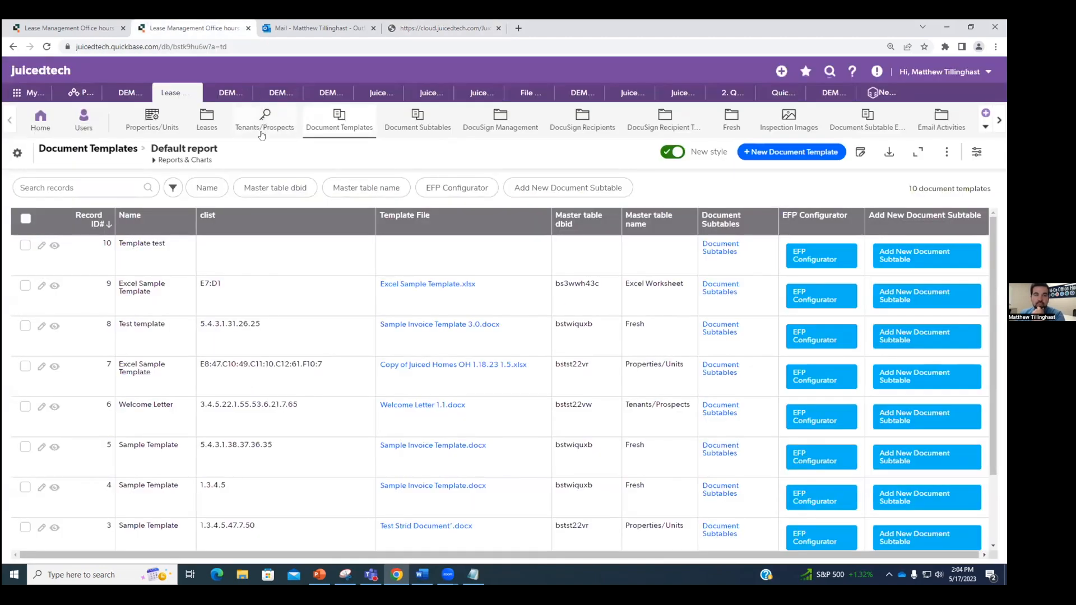
pyautogui.click(431, 28)
pyautogui.click(521, 216)
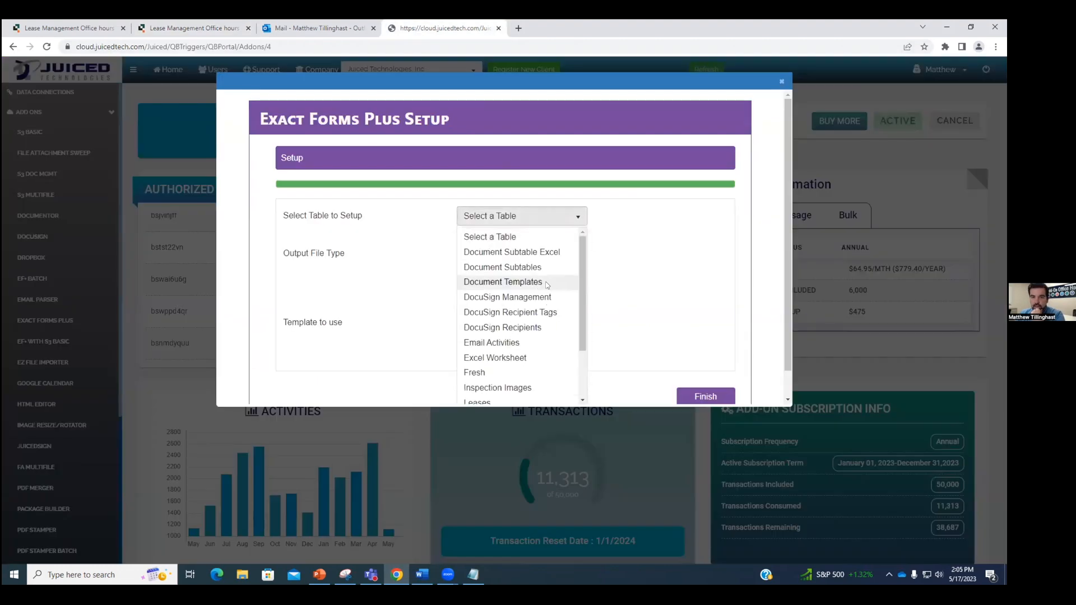
pyautogui.scroll(-2, 526, 298)
pyautogui.click(498, 394)
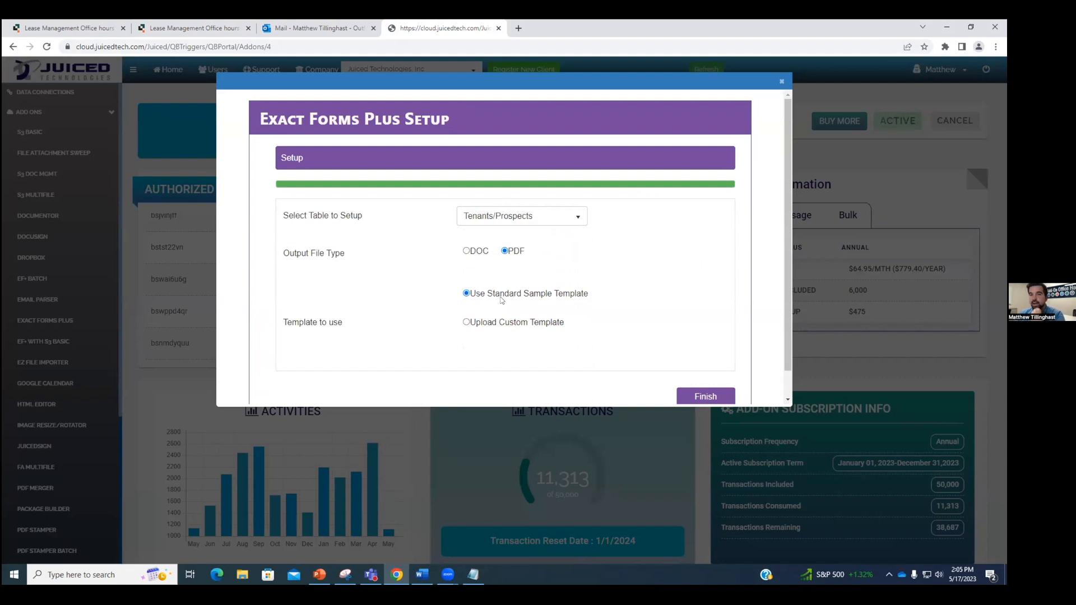
# Step: Upload Sample Template OH 5-17-23.docx as the custom template and finish the setup
pyautogui.click(466, 323)
pyautogui.click(562, 373)
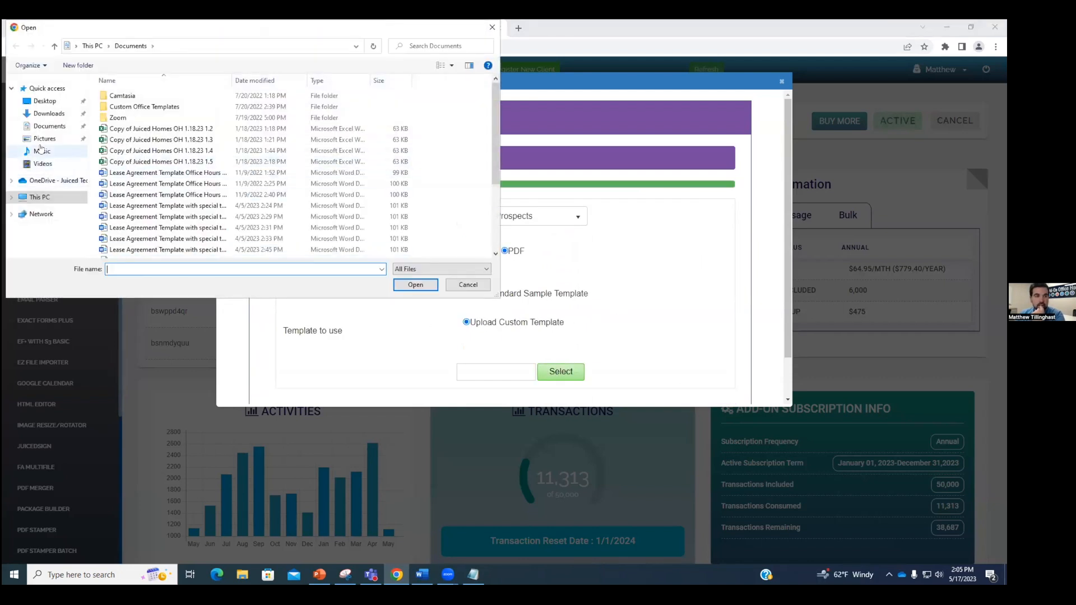
pyautogui.write('sa')
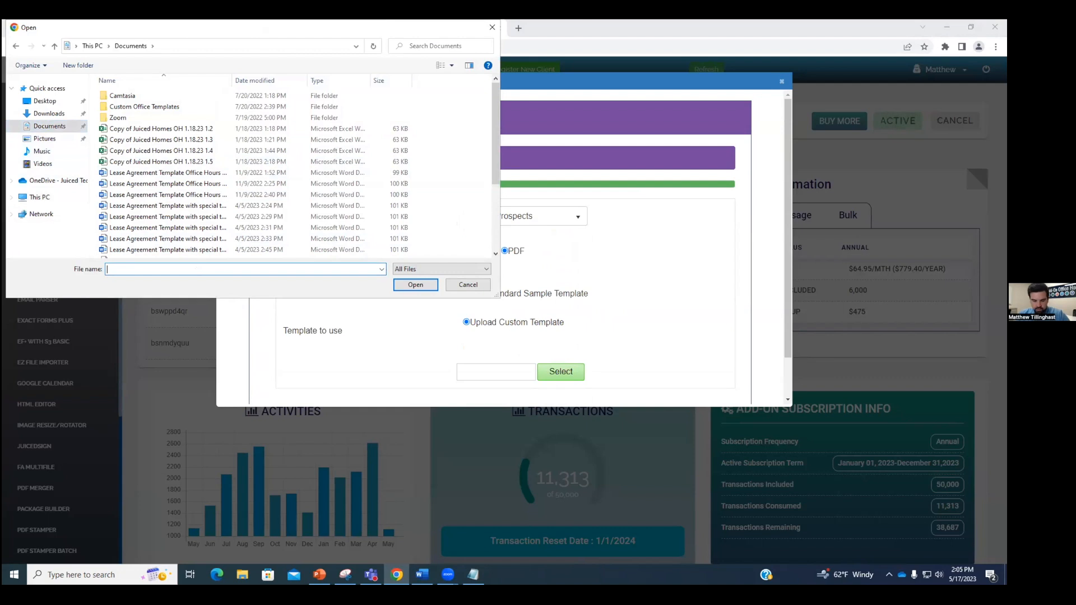
pyautogui.press('Down')
pyautogui.press('Down')
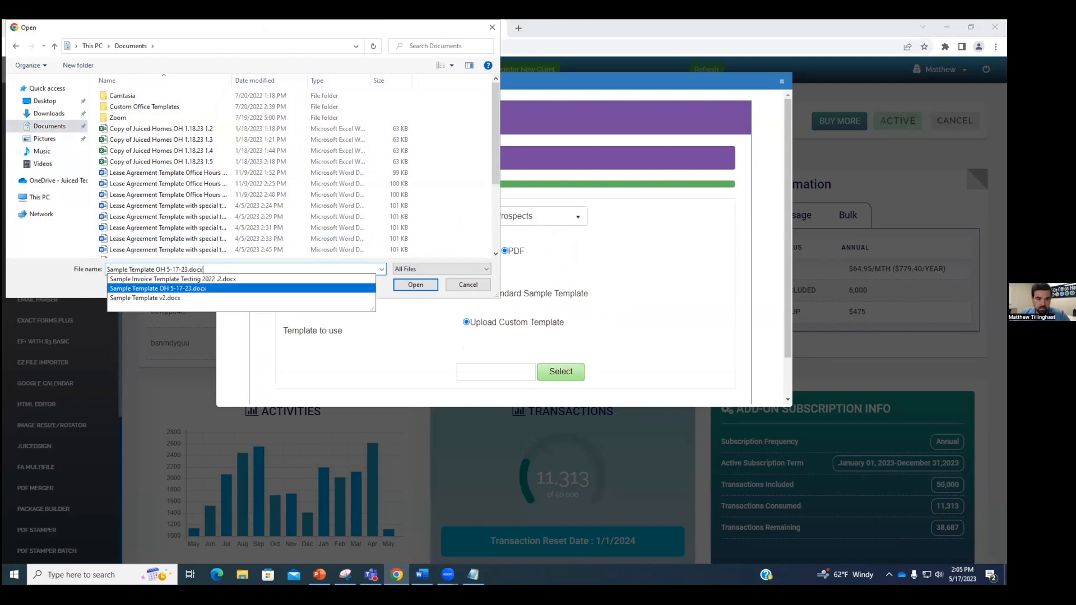
pyautogui.press('Return')
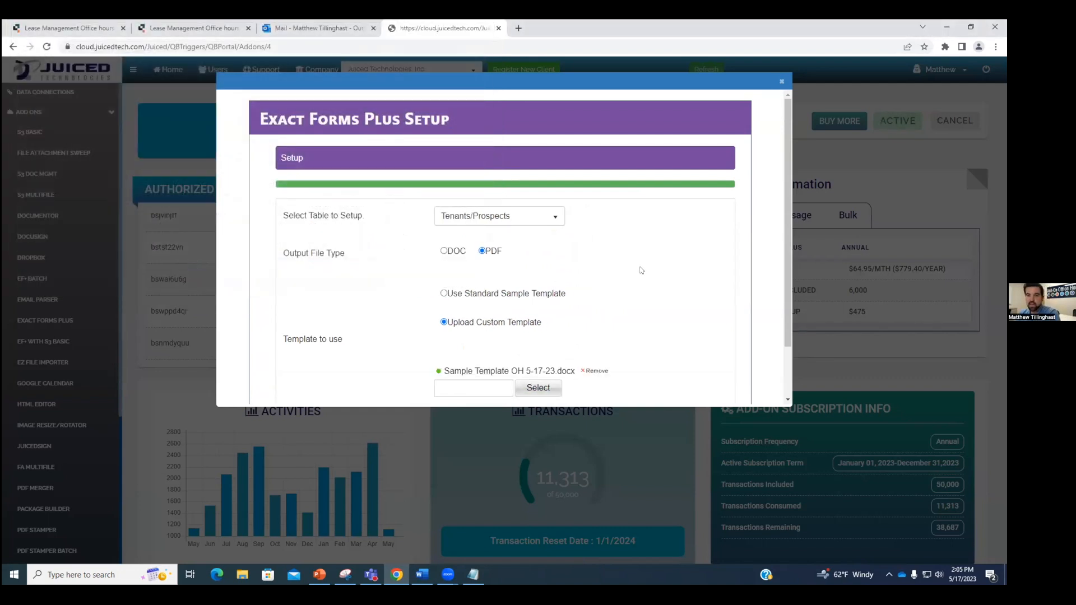
pyautogui.scroll(-1, 570, 335)
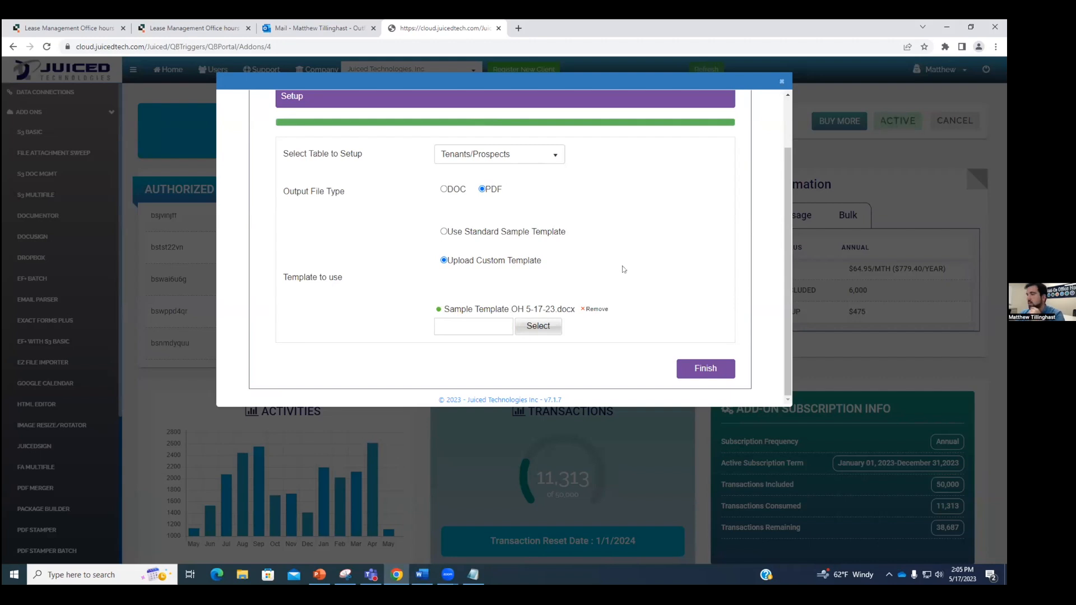
pyautogui.click(703, 372)
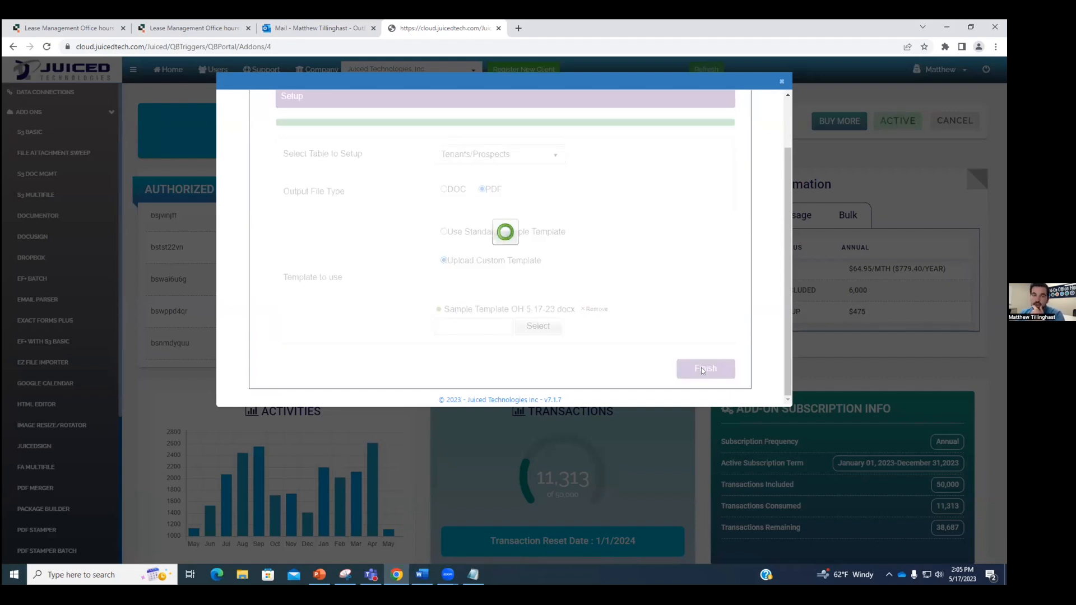
pyautogui.click(190, 28)
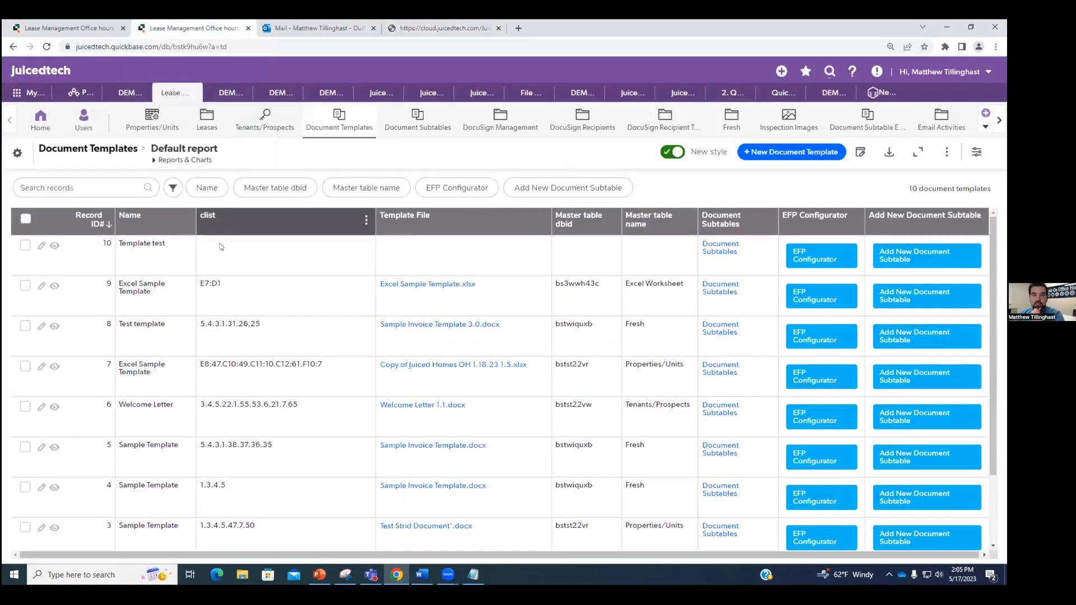
# Step: Review the installation success message in the Juiced portal
pyautogui.click(451, 28)
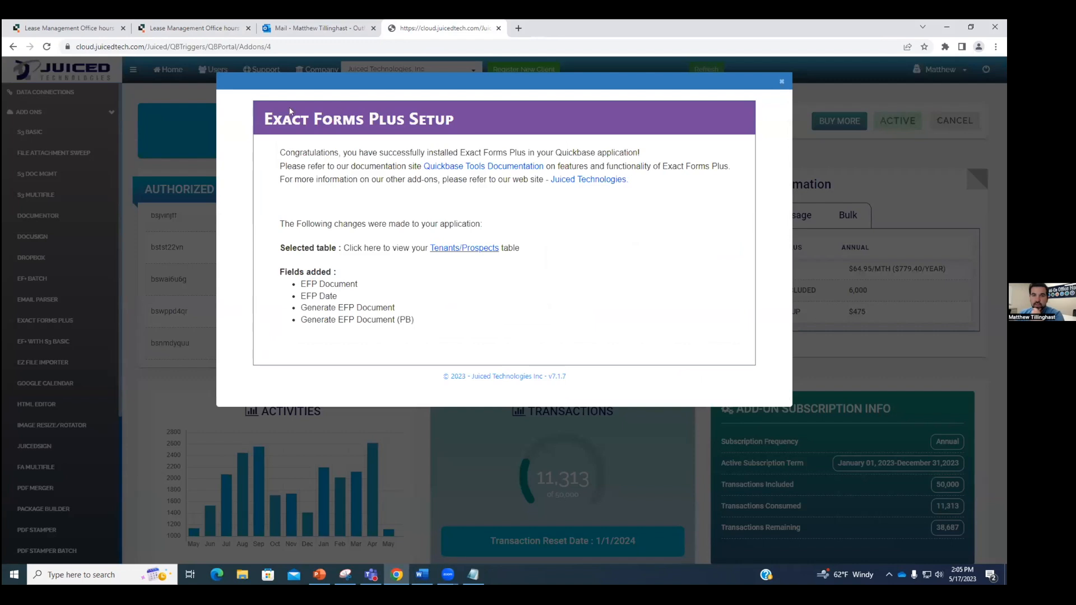
pyautogui.moveTo(279, 153); pyautogui.dragTo(637, 152)
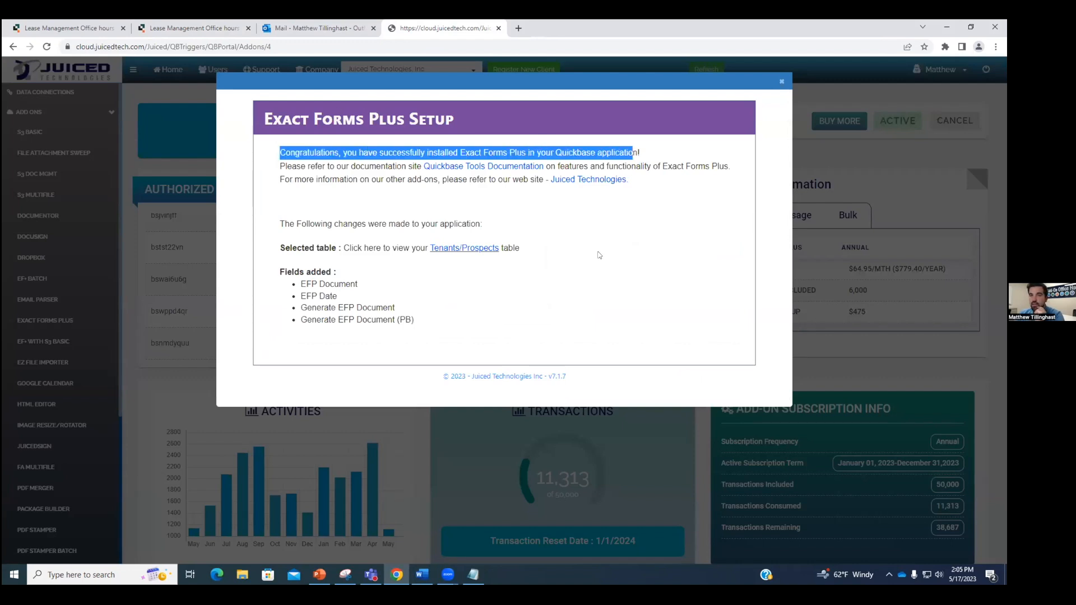
pyautogui.click(504, 241)
# Step: Reload the Document Templates list and open record 11, Sample Template OH 5-17-23
pyautogui.click(193, 28)
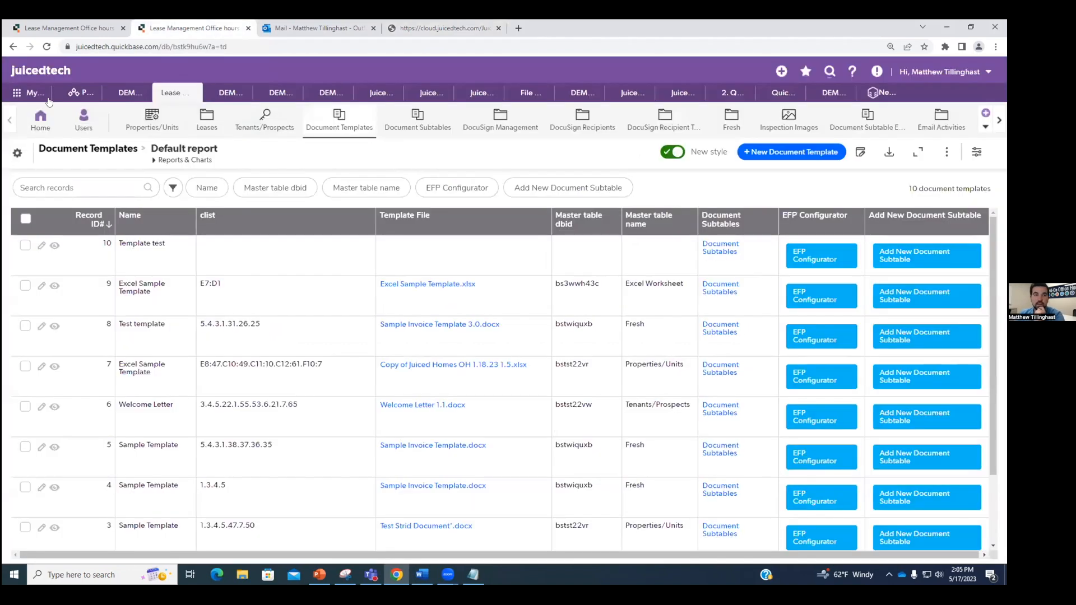
pyautogui.click(46, 47)
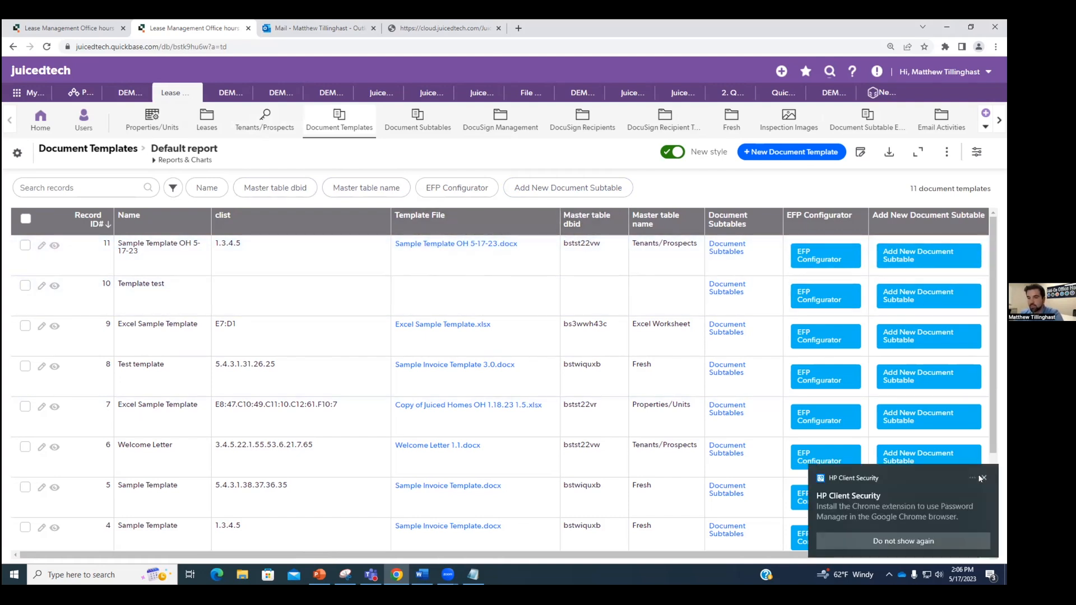
pyautogui.click(982, 478)
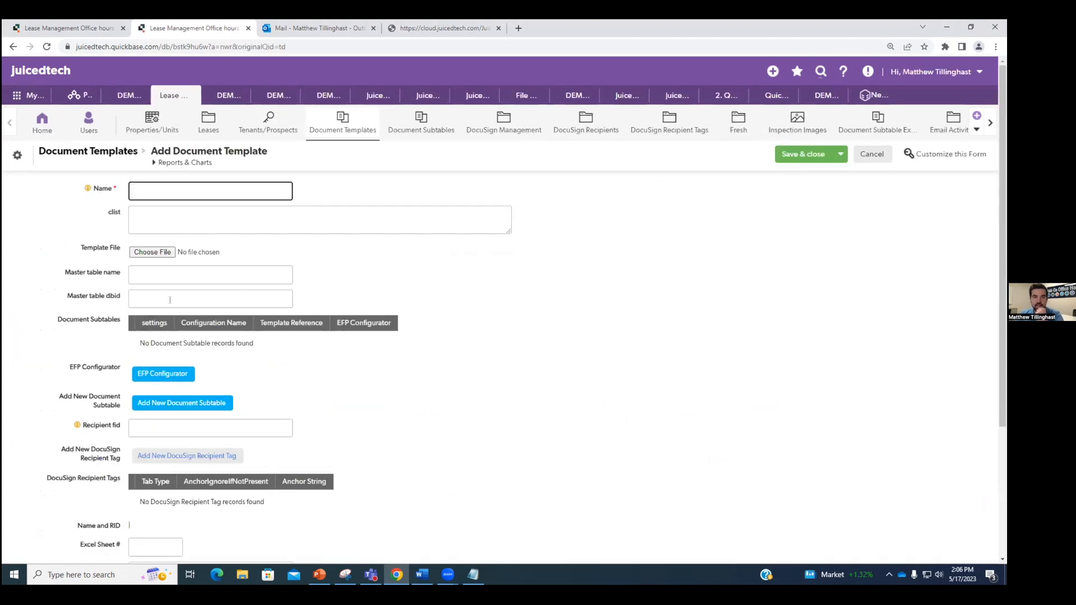
pyautogui.click(11, 46)
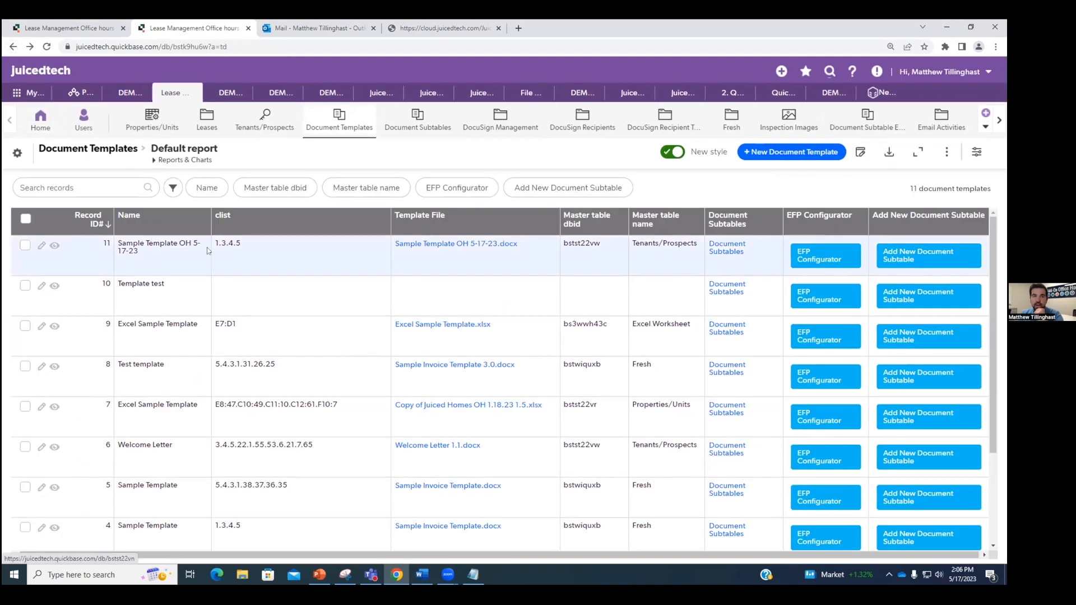
pyautogui.click(56, 246)
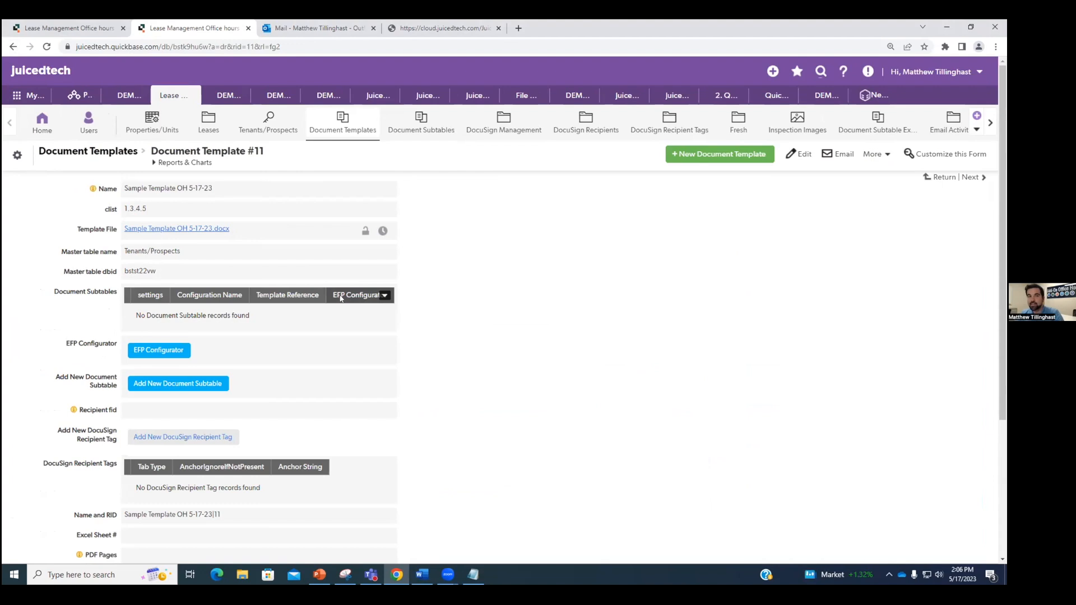
# Step: Close the setup confirmation and check the template's Name and master table dbid against the Word template
pyautogui.click(456, 25)
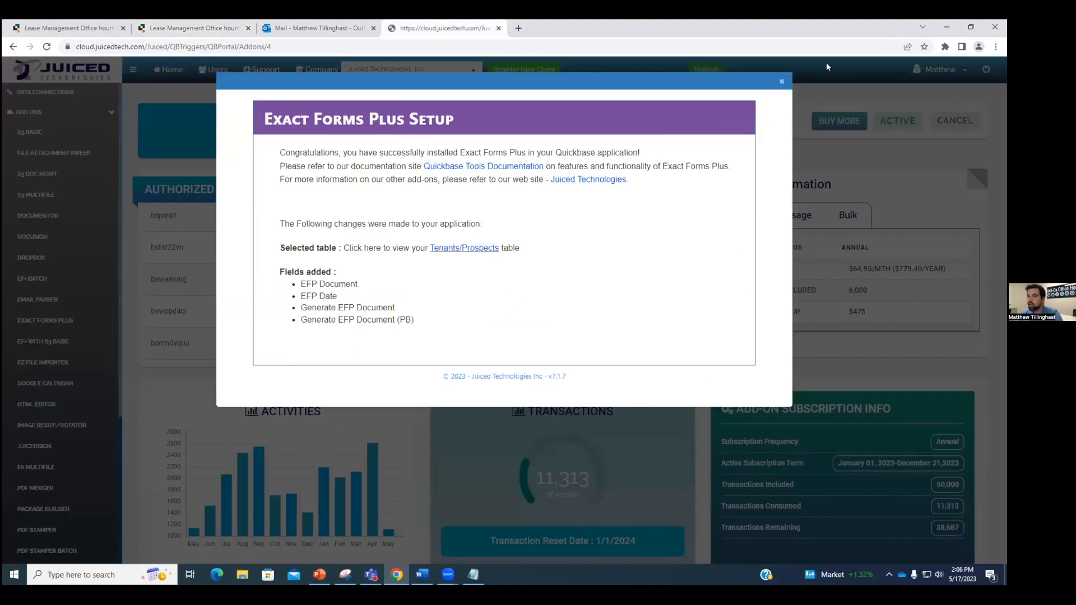
pyautogui.click(782, 83)
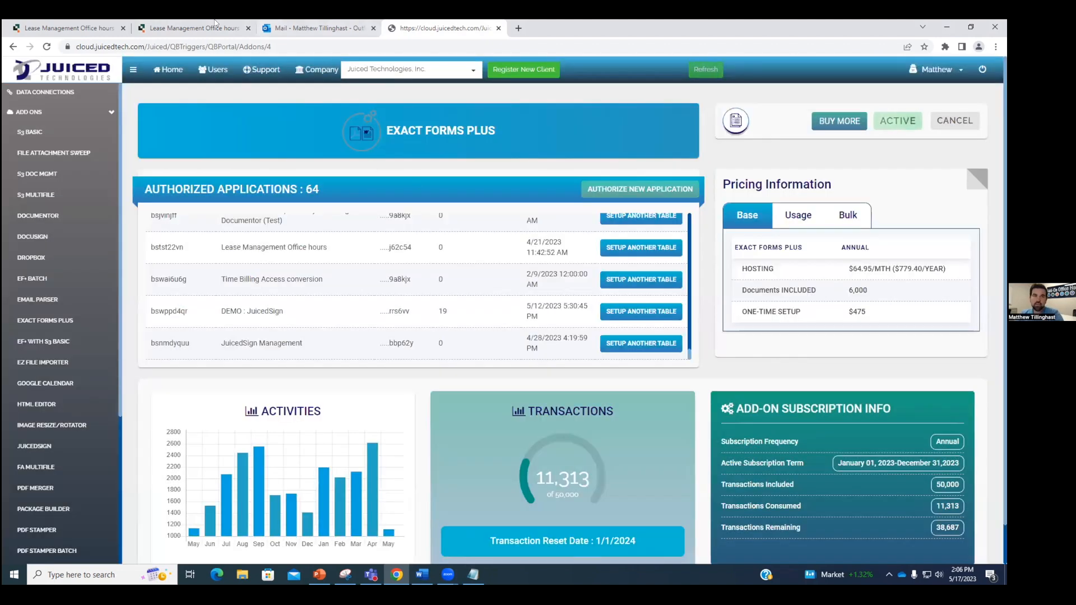
pyautogui.click(214, 25)
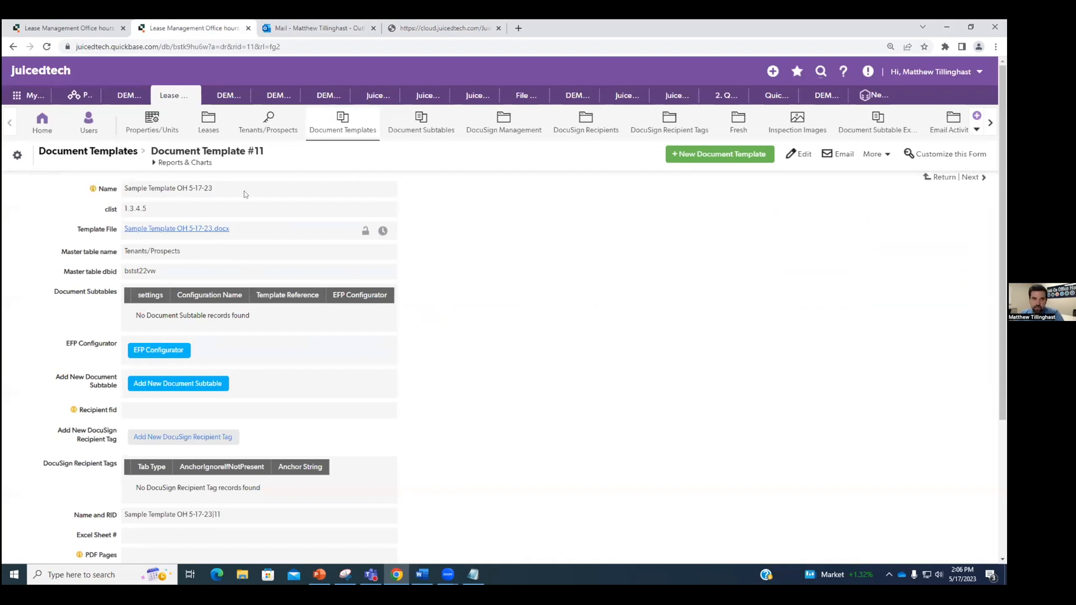
pyautogui.moveTo(130, 194); pyautogui.dragTo(261, 190)
pyautogui.click(212, 200)
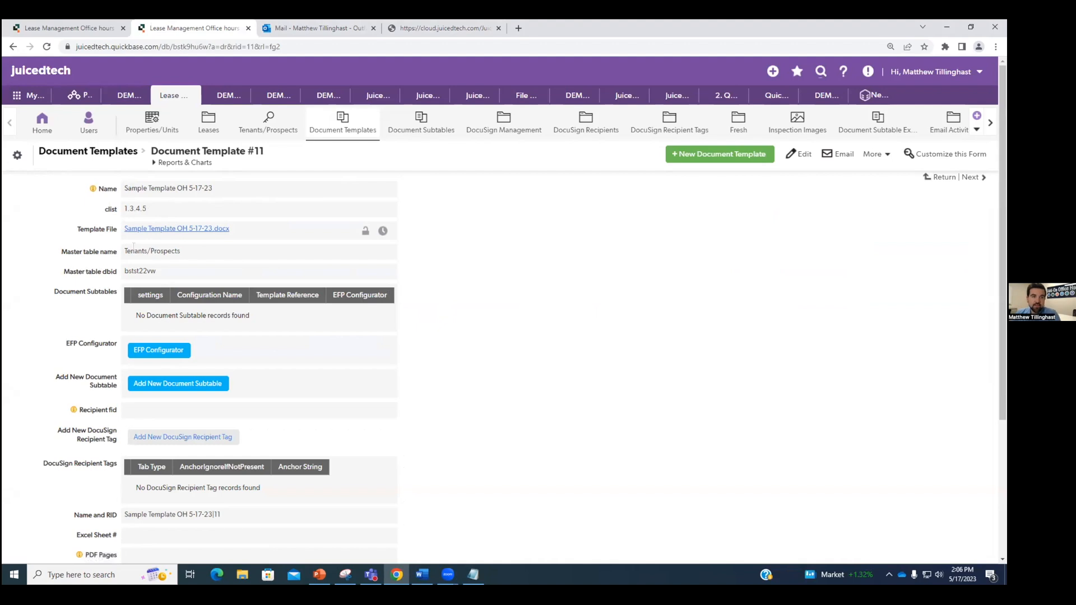
pyautogui.doubleClick(132, 271)
pyautogui.click(204, 261)
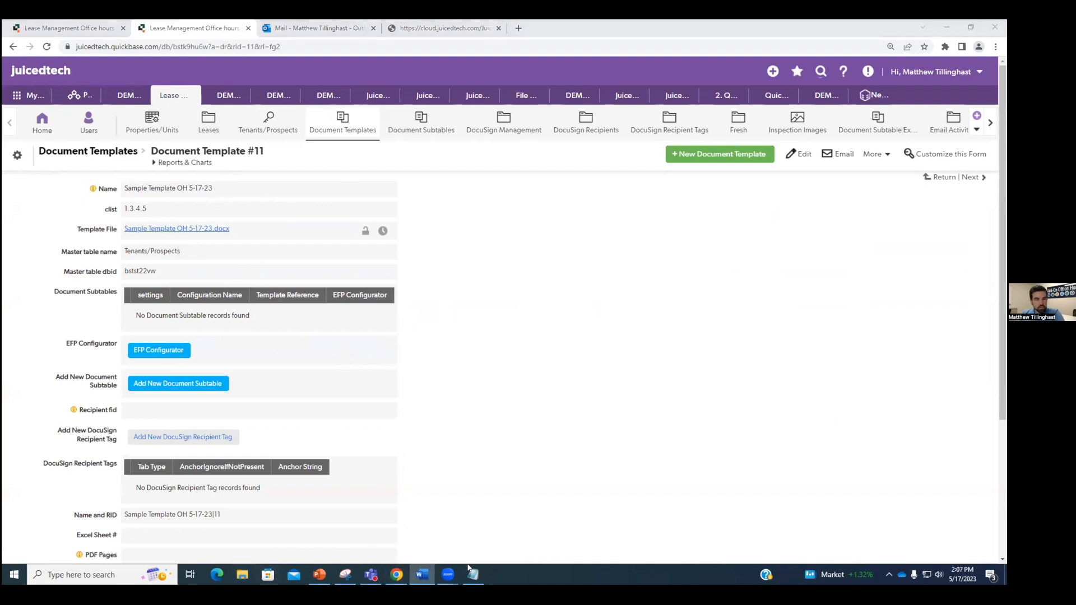
pyautogui.click(423, 575)
pyautogui.click(417, 571)
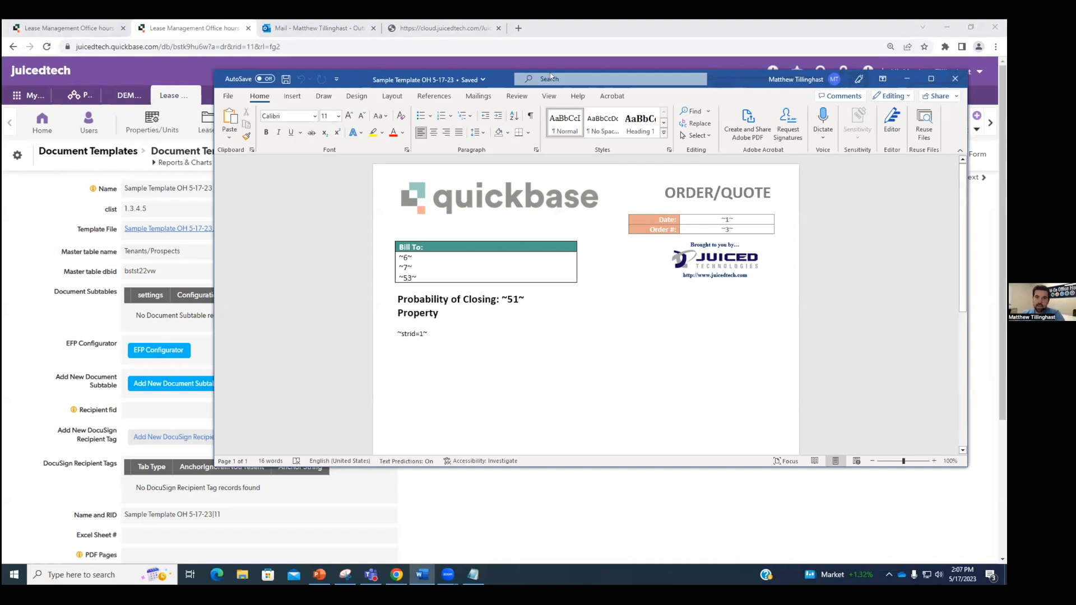
pyautogui.moveTo(725, 74); pyautogui.dragTo(1007, 79)
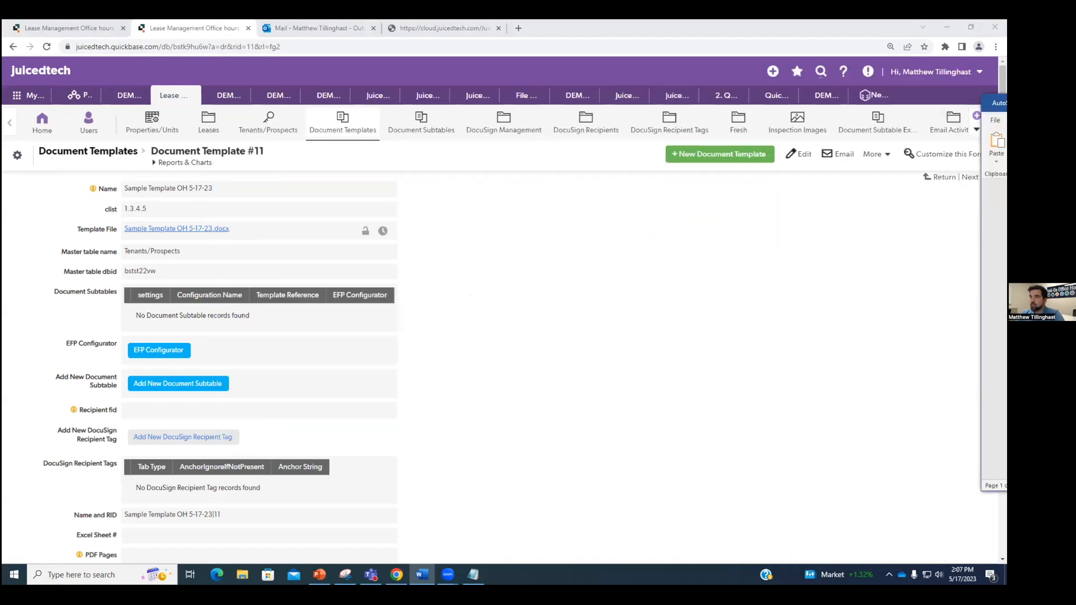
# Step: Change Document Template #11's clist to 1.3.4.5.6.7, save, and launch the EFP Configurator
pyautogui.click(799, 154)
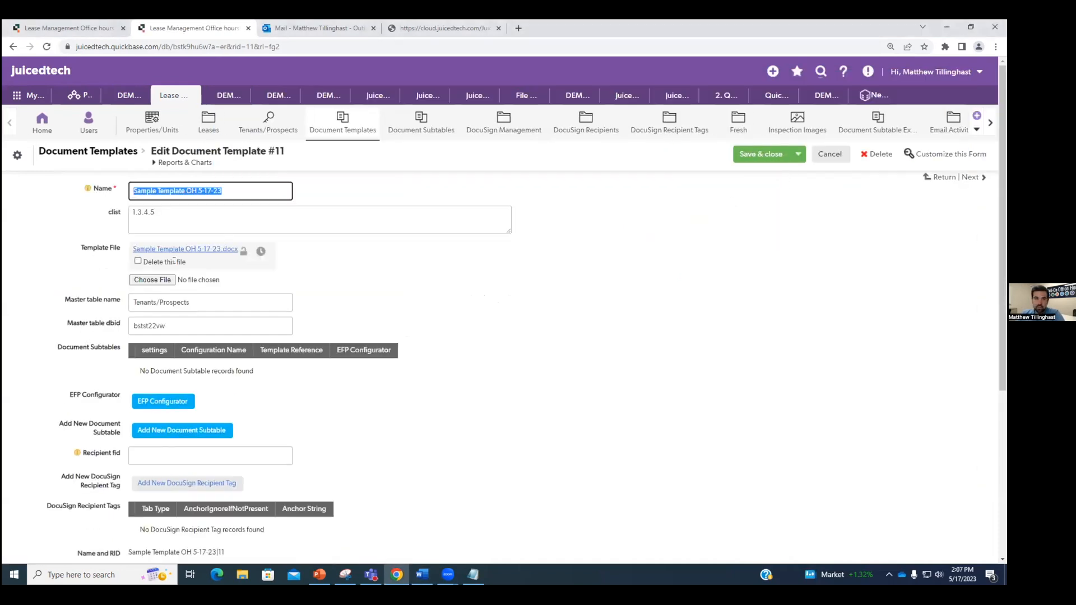
pyautogui.click(167, 211)
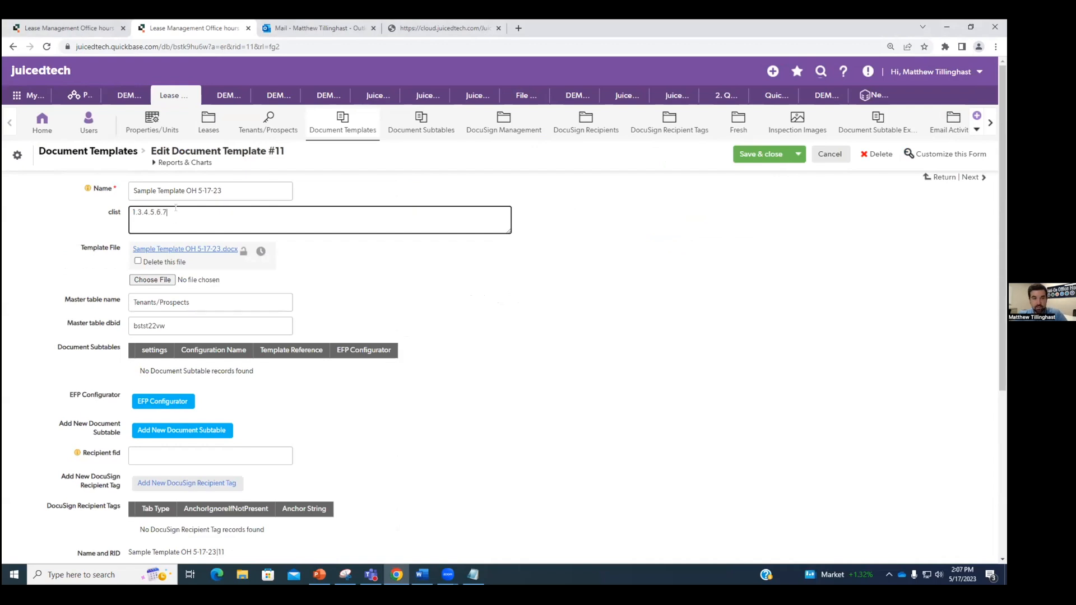
pyautogui.click(759, 158)
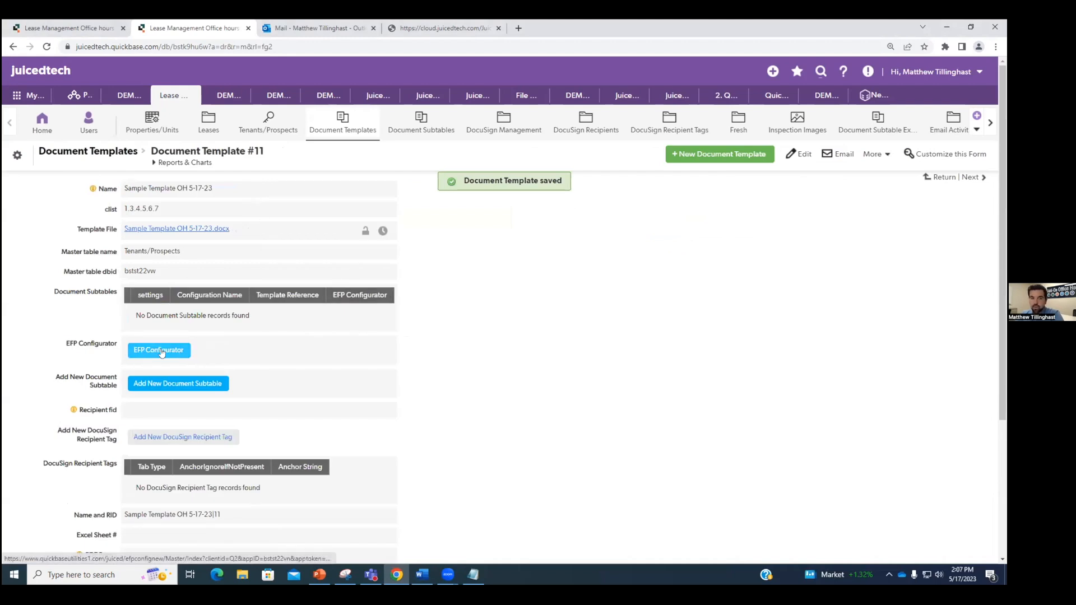
pyautogui.click(159, 351)
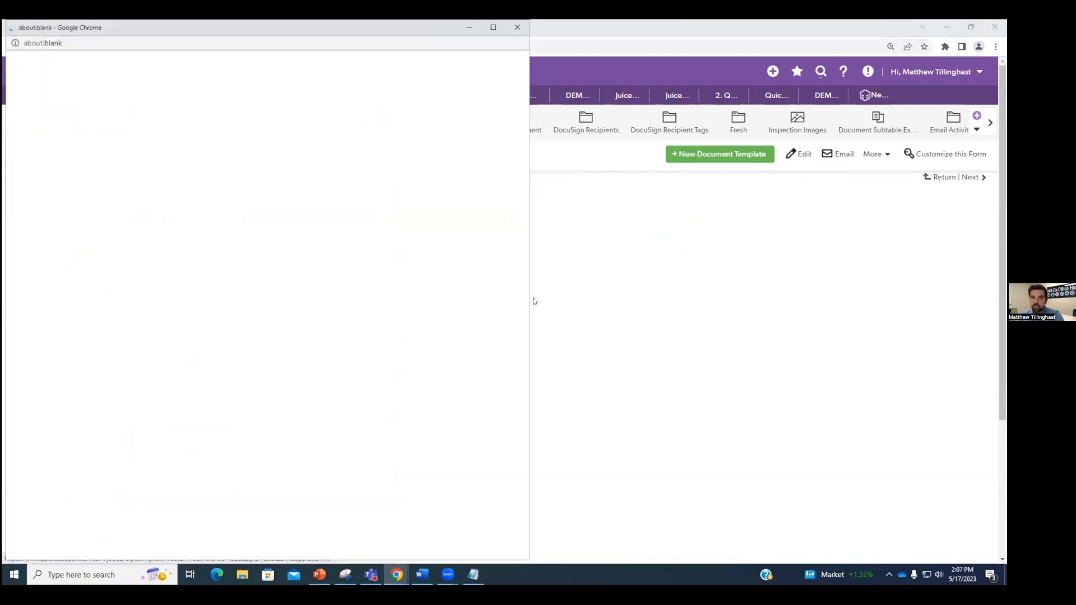
# Step: Arrange the configurator and the Word quote template side by side on screen
pyautogui.moveTo(533, 298); pyautogui.dragTo(576, 298)
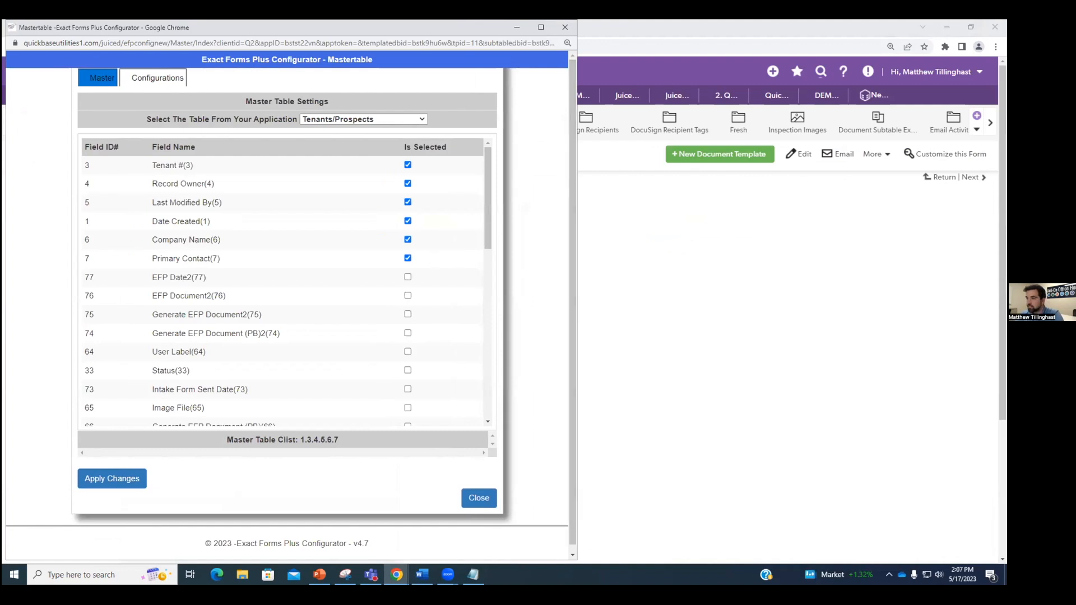
pyautogui.hotkey('alt', 'Tab')
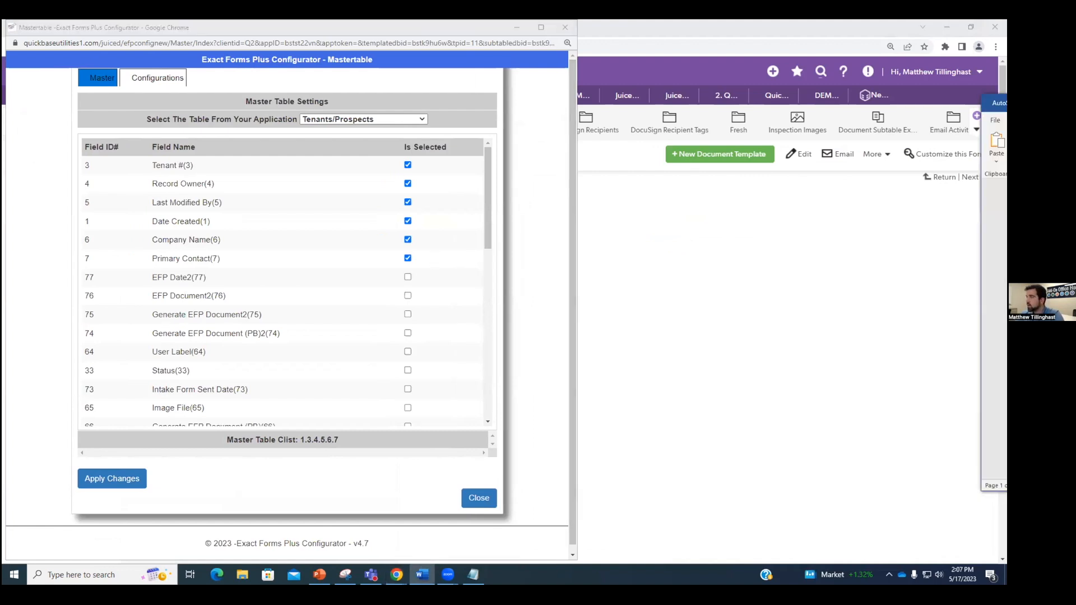
pyautogui.moveTo(1003, 103); pyautogui.dragTo(993, 106)
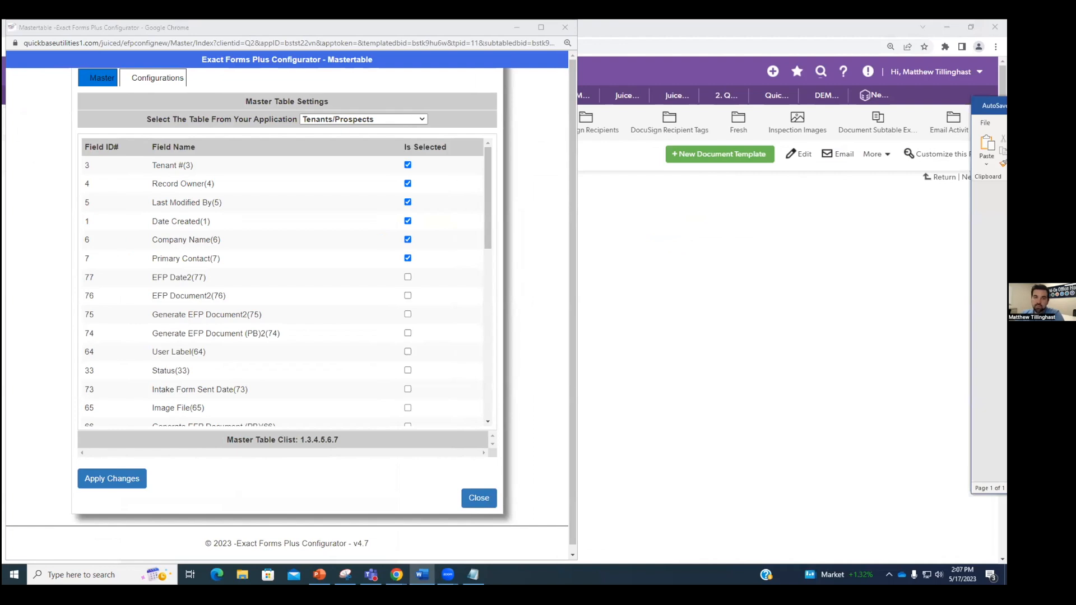
pyautogui.moveTo(993, 106); pyautogui.dragTo(829, 114)
pyautogui.moveTo(386, 26); pyautogui.dragTo(3, 23)
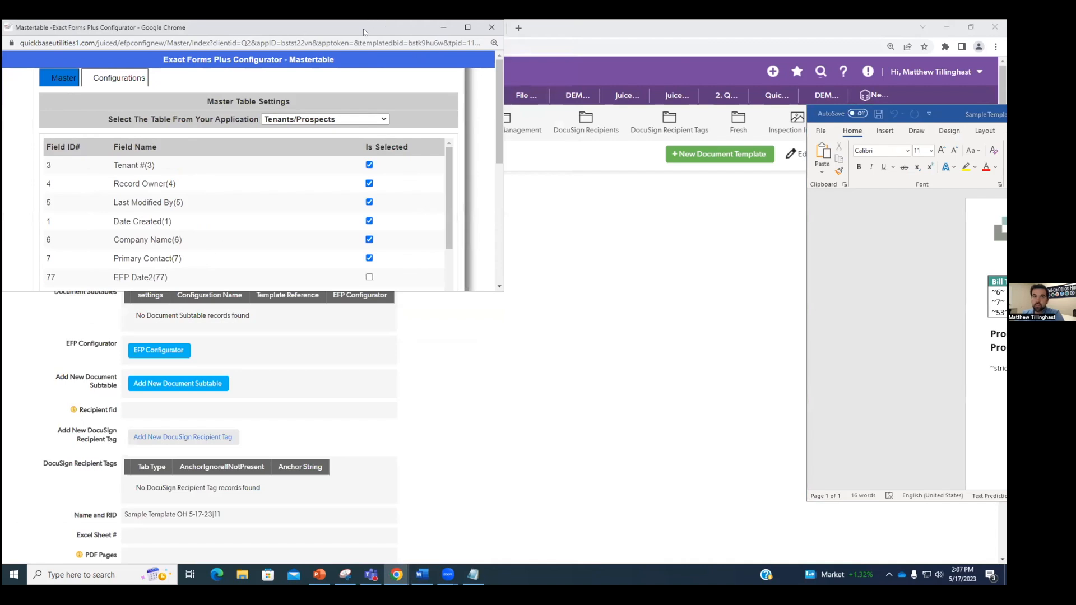
pyautogui.press('super+Down')
pyautogui.click(812, 190)
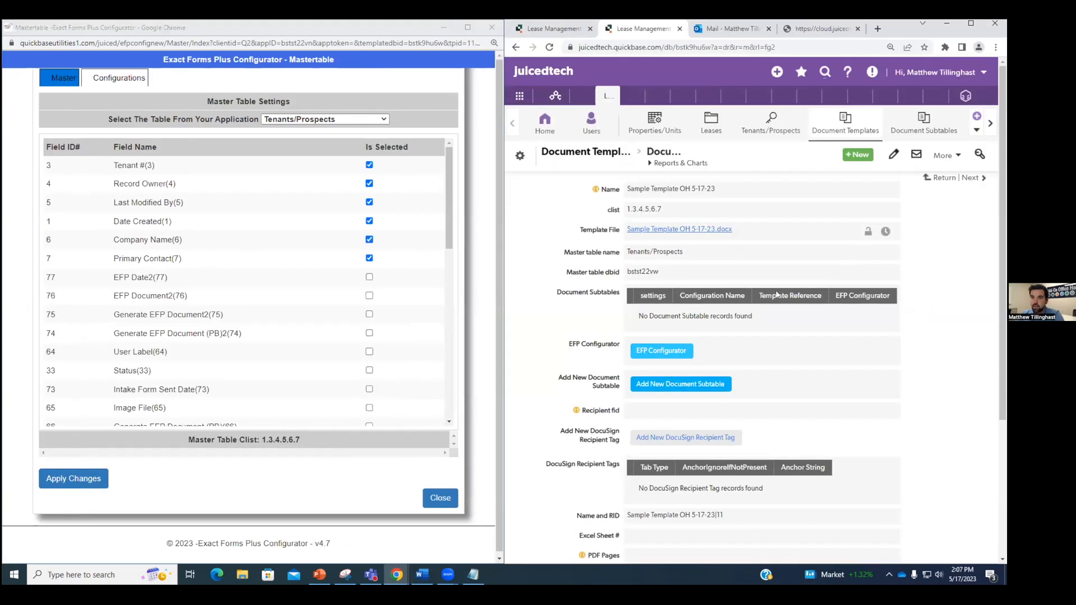
pyautogui.click(948, 24)
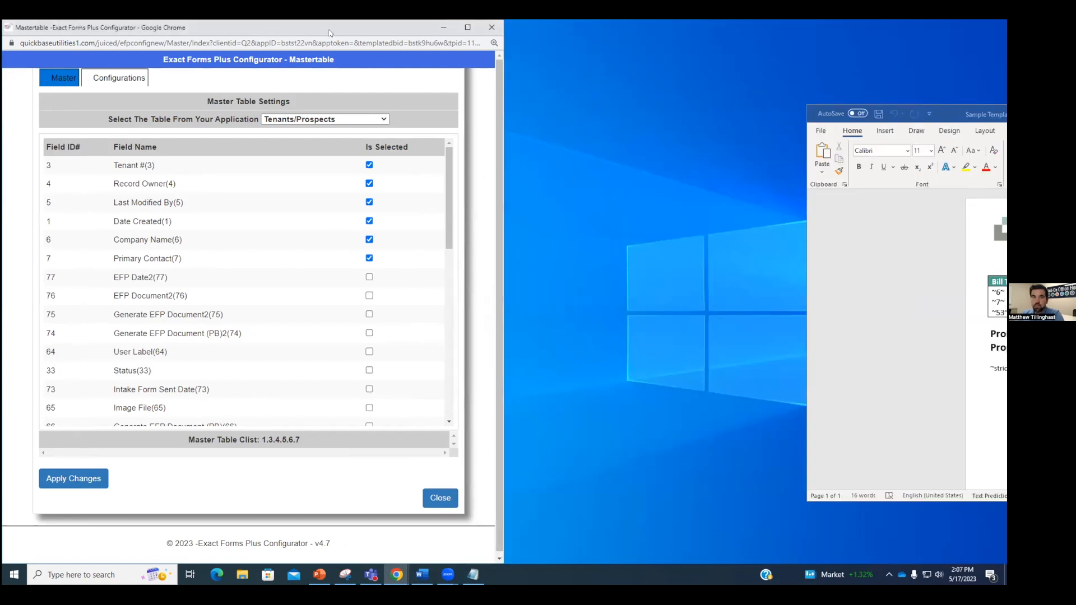
pyautogui.press('super+Left')
pyautogui.click(833, 160)
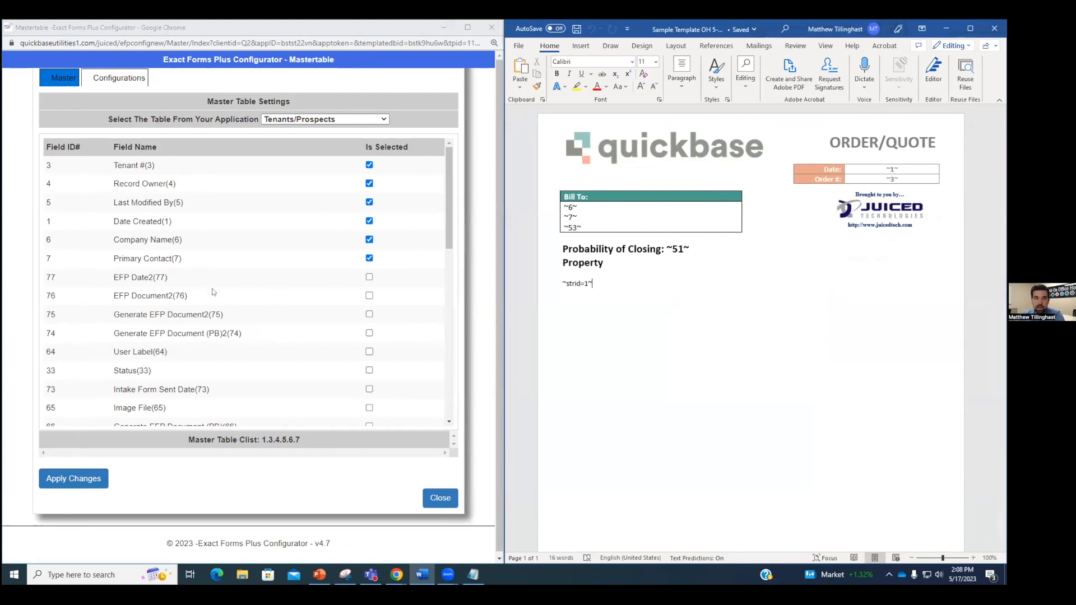
# Step: Add fields 53 Property Interested In Title and 51 Probability of Close, then apply changes
pyautogui.scroll(-2, 200, 319)
pyautogui.scroll(3, 56, 147)
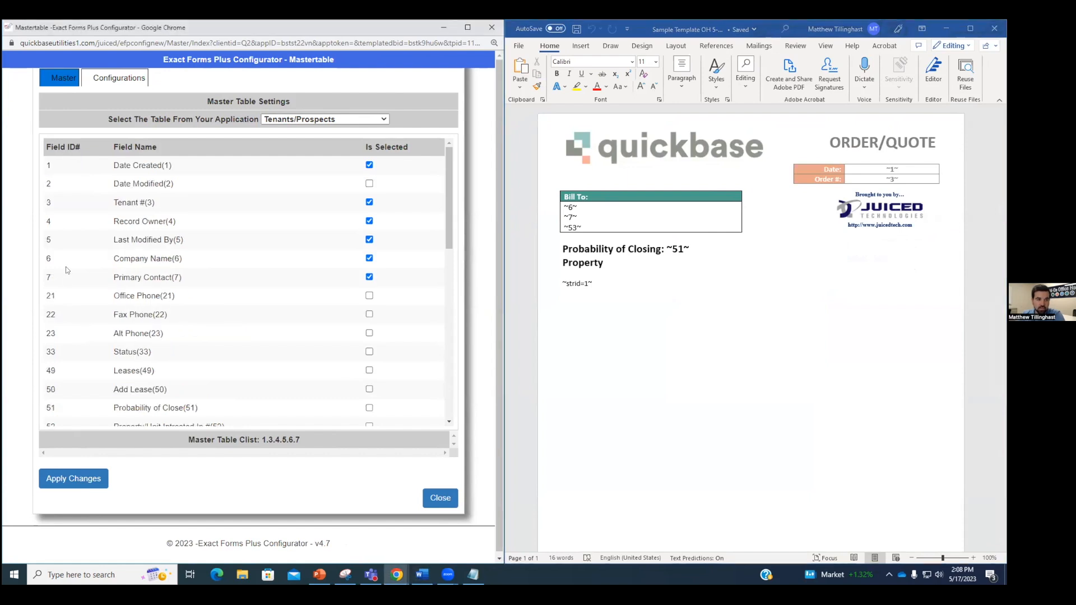
pyautogui.scroll(-2, 68, 272)
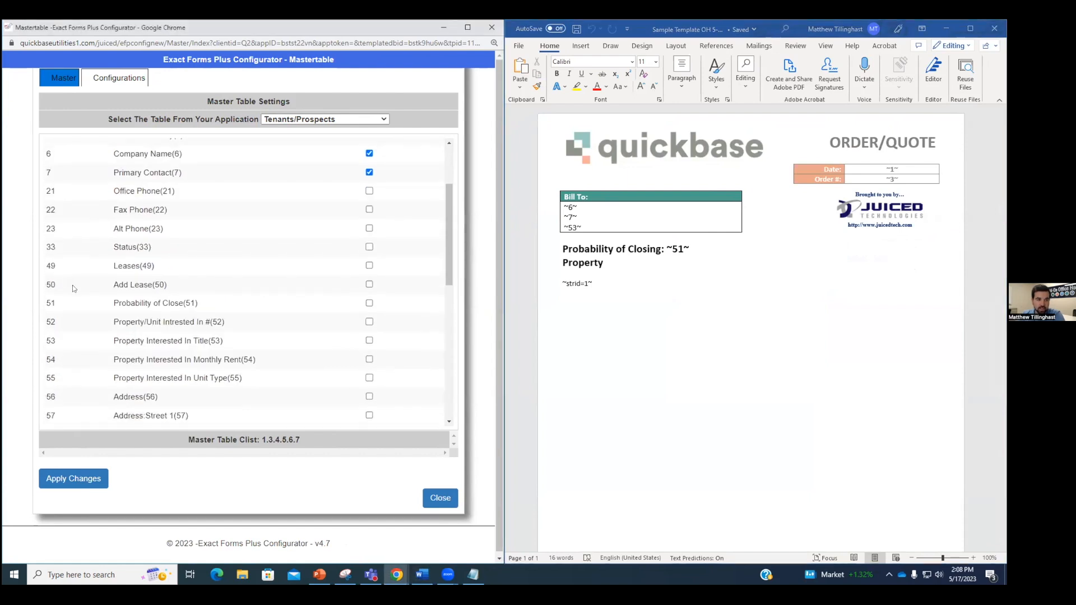
pyautogui.click(369, 341)
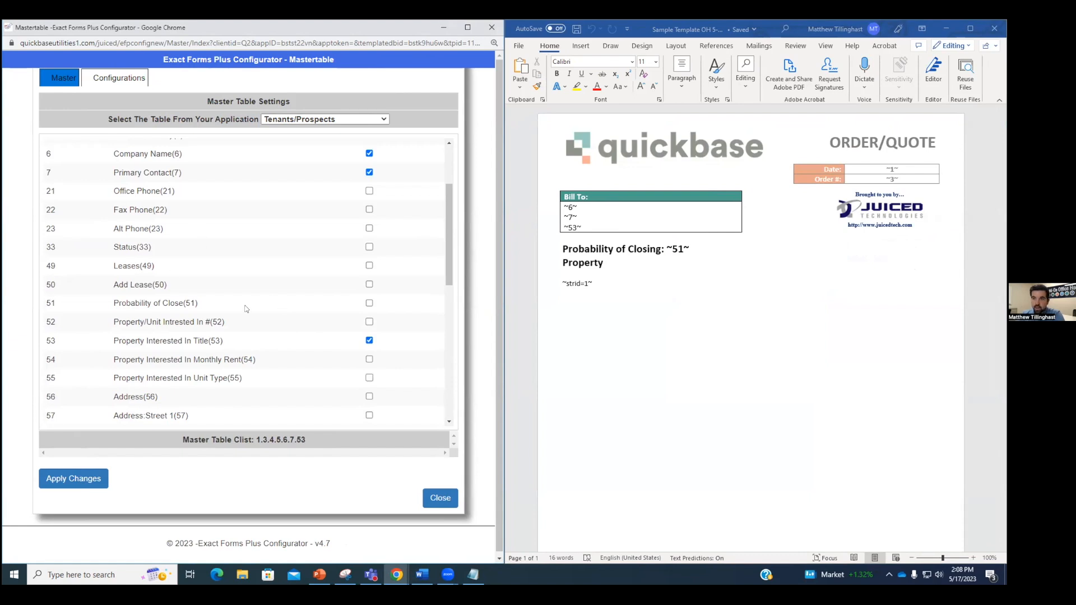
pyautogui.click(369, 303)
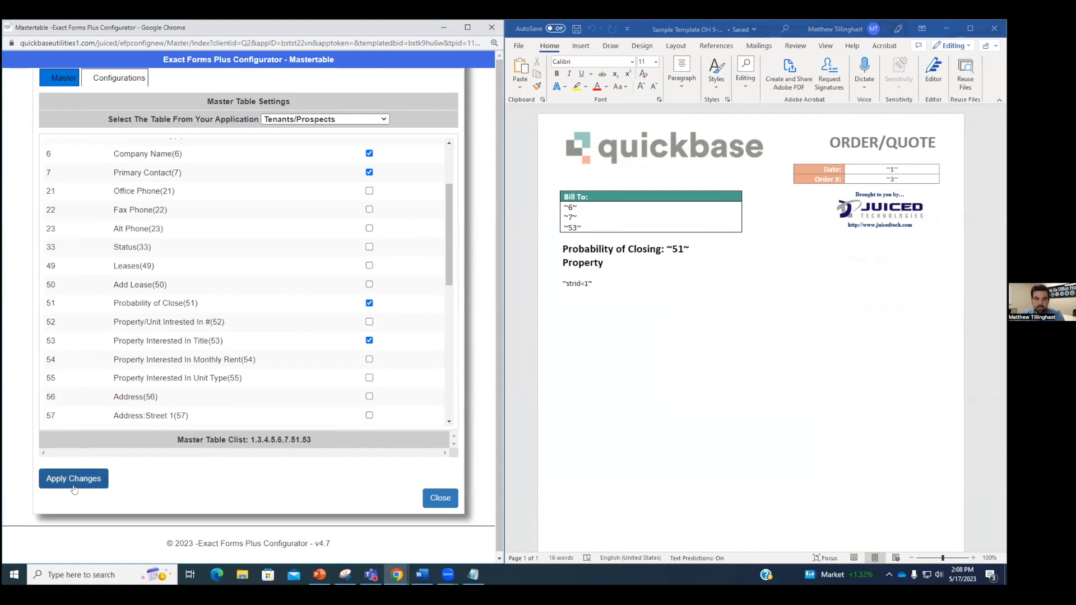
pyautogui.click(91, 479)
pyautogui.click(440, 498)
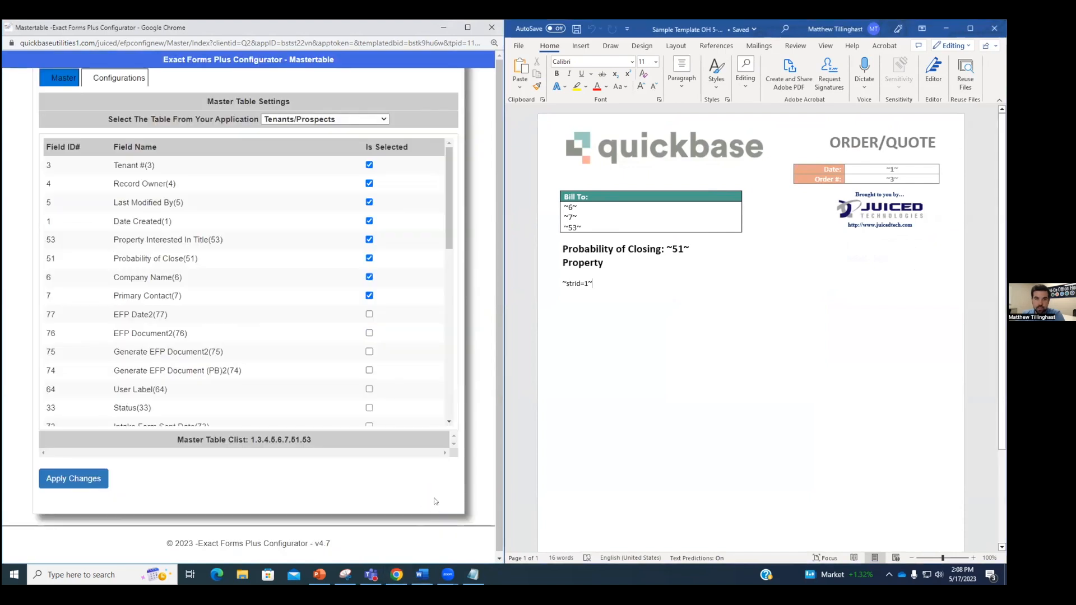
pyautogui.click(396, 575)
pyautogui.moveTo(891, 30); pyautogui.dragTo(426, 21)
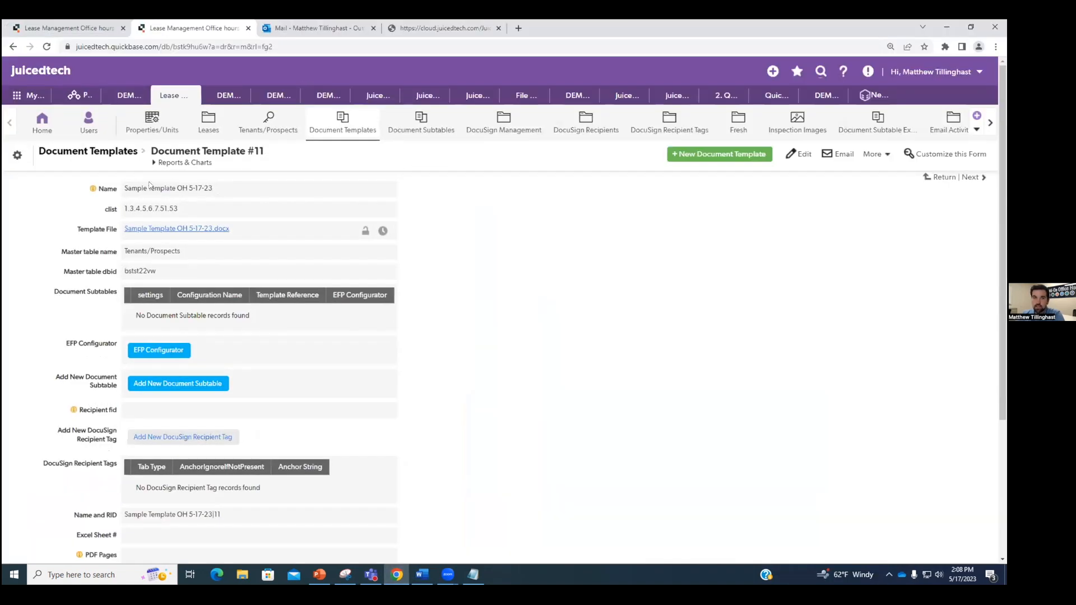
pyautogui.moveTo(180, 210); pyautogui.dragTo(124, 208)
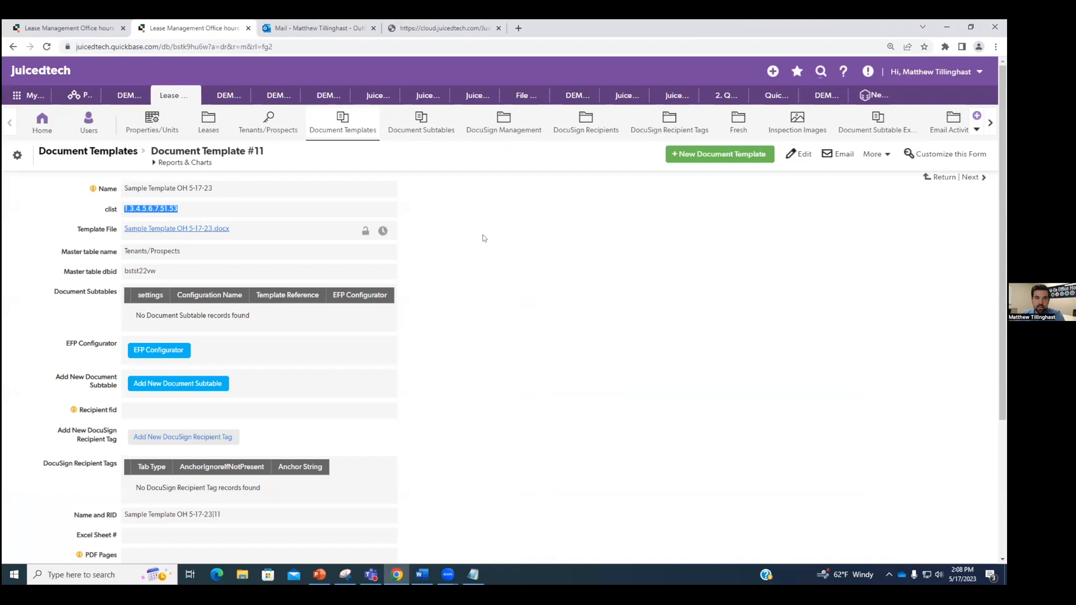
pyautogui.click(482, 254)
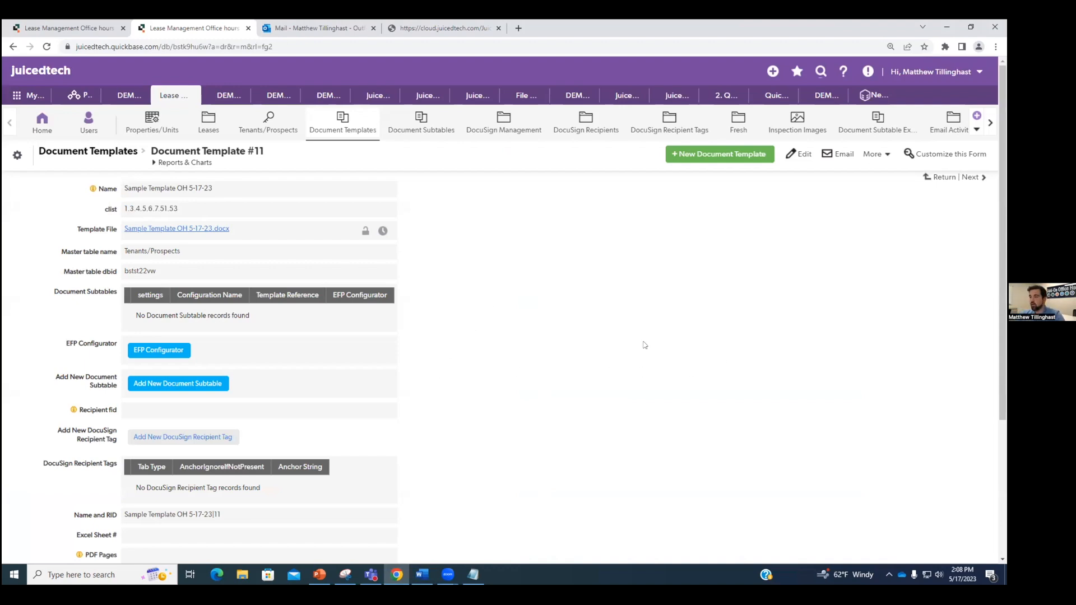
pyautogui.click(422, 574)
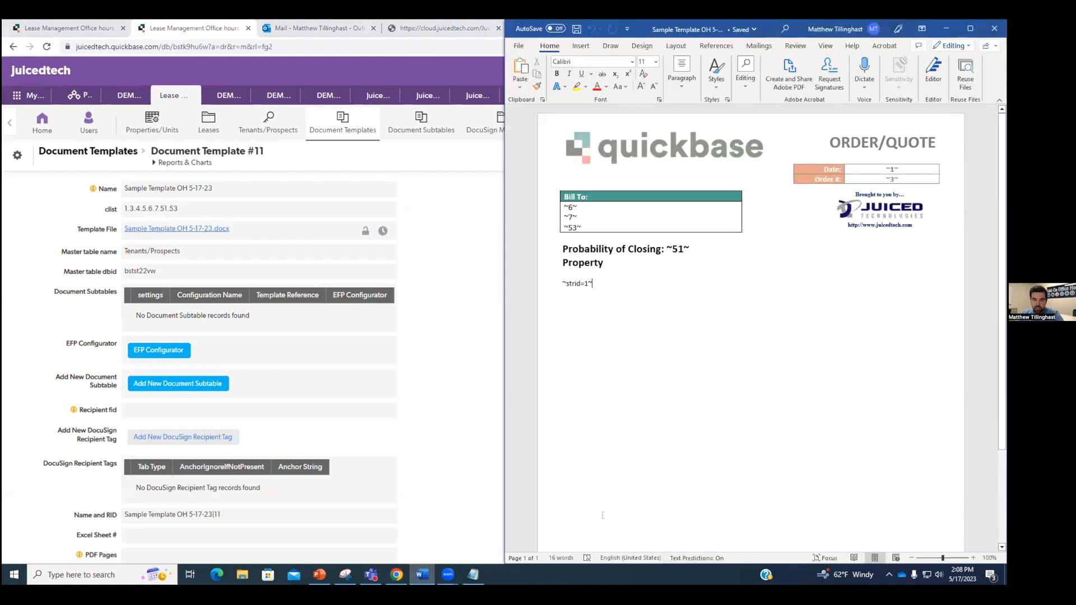
pyautogui.moveTo(596, 283); pyautogui.dragTo(561, 284)
pyautogui.click(598, 286)
pyautogui.click(944, 31)
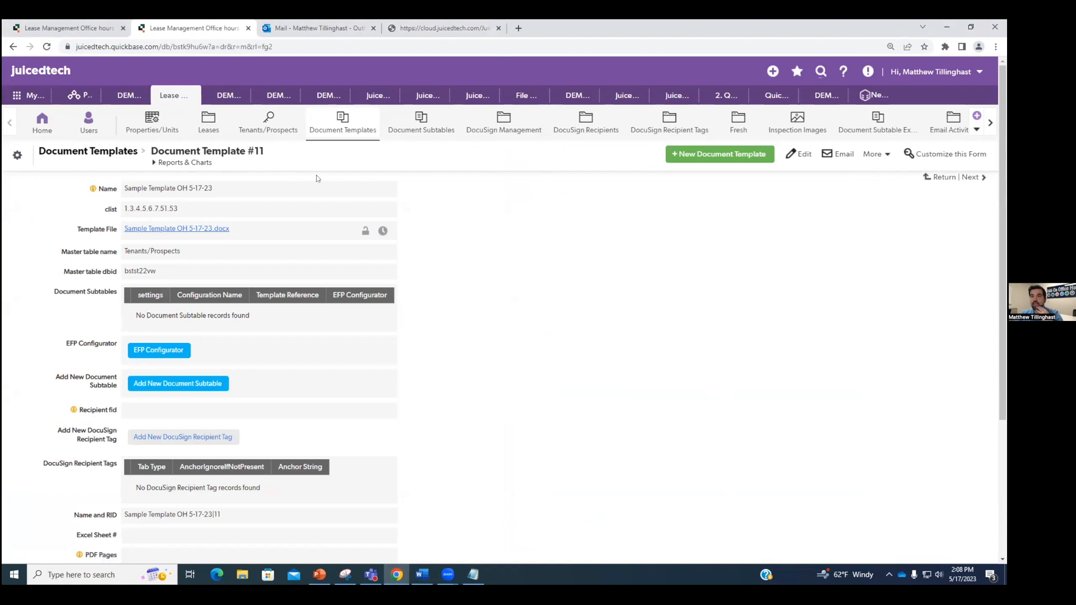
# Step: Start a document subtable named Property on Properties/Units, then view the Tenants/Prospects report
pyautogui.click(213, 385)
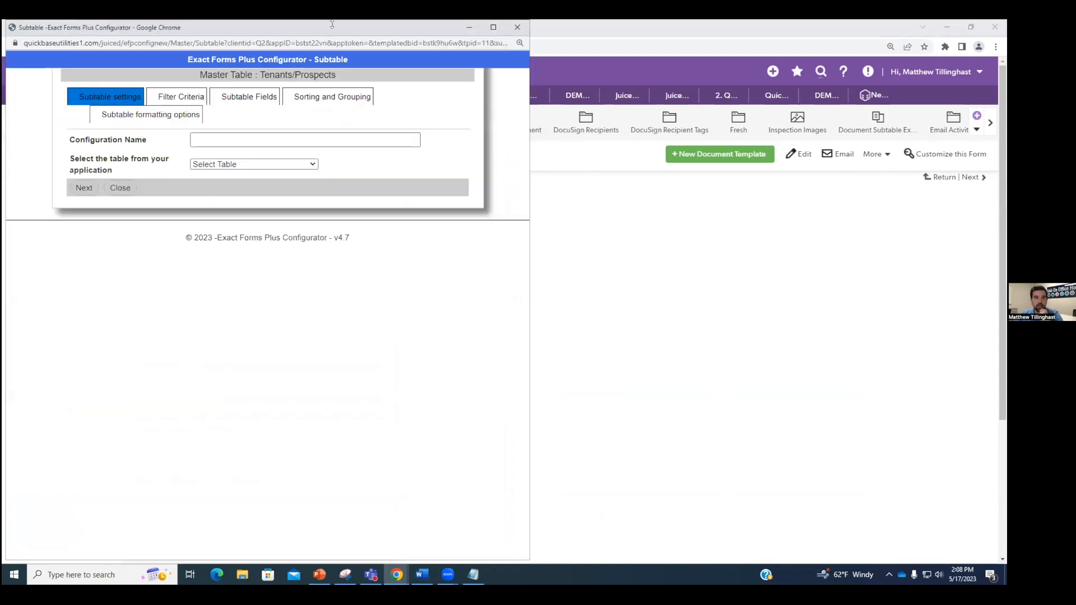
pyautogui.click(228, 138)
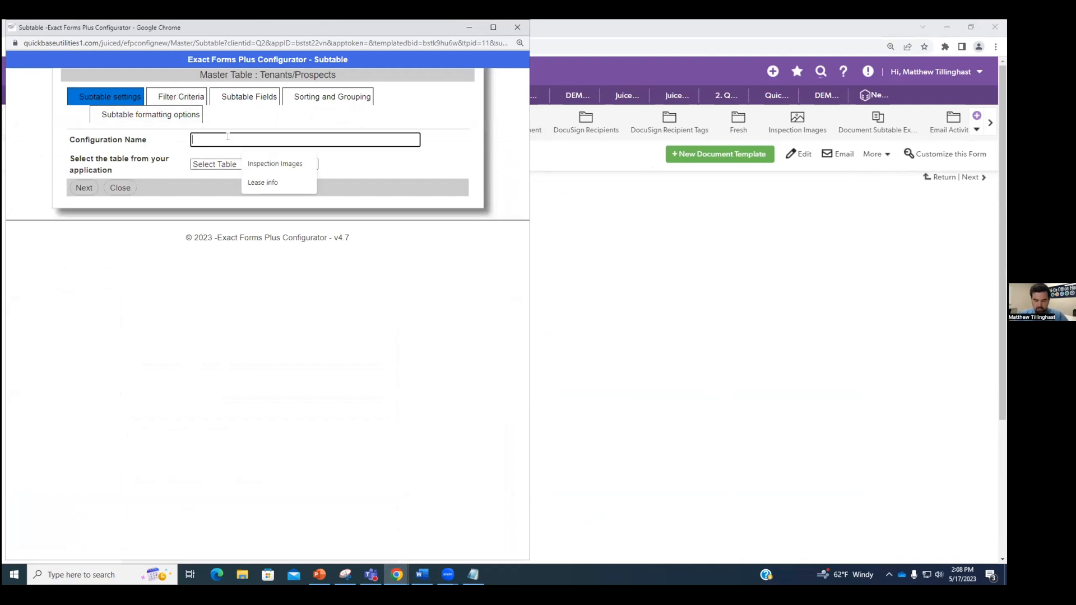
pyautogui.write('Property')
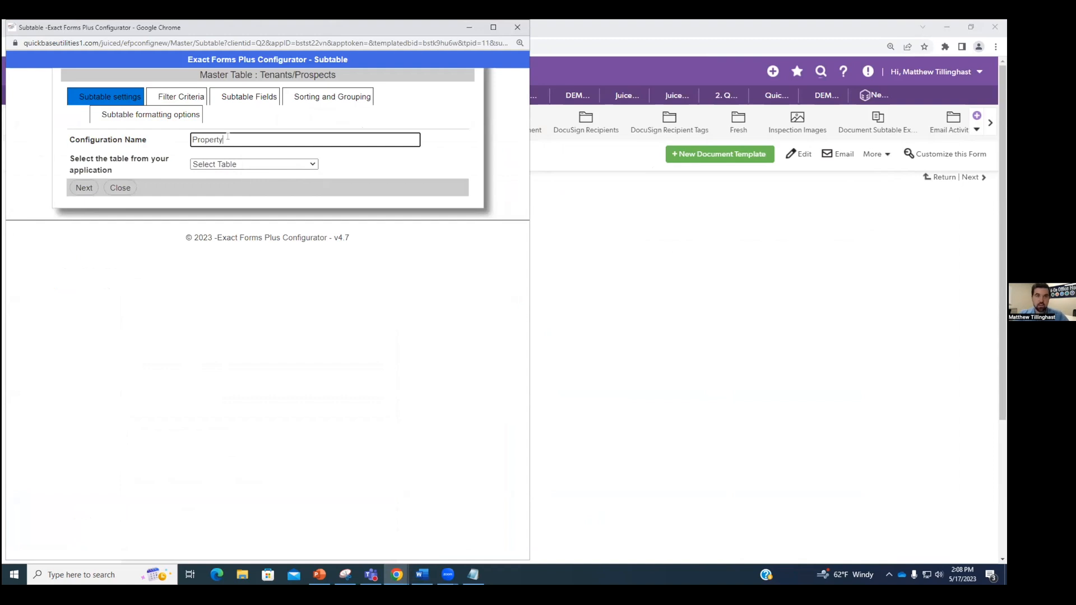
pyautogui.click(257, 165)
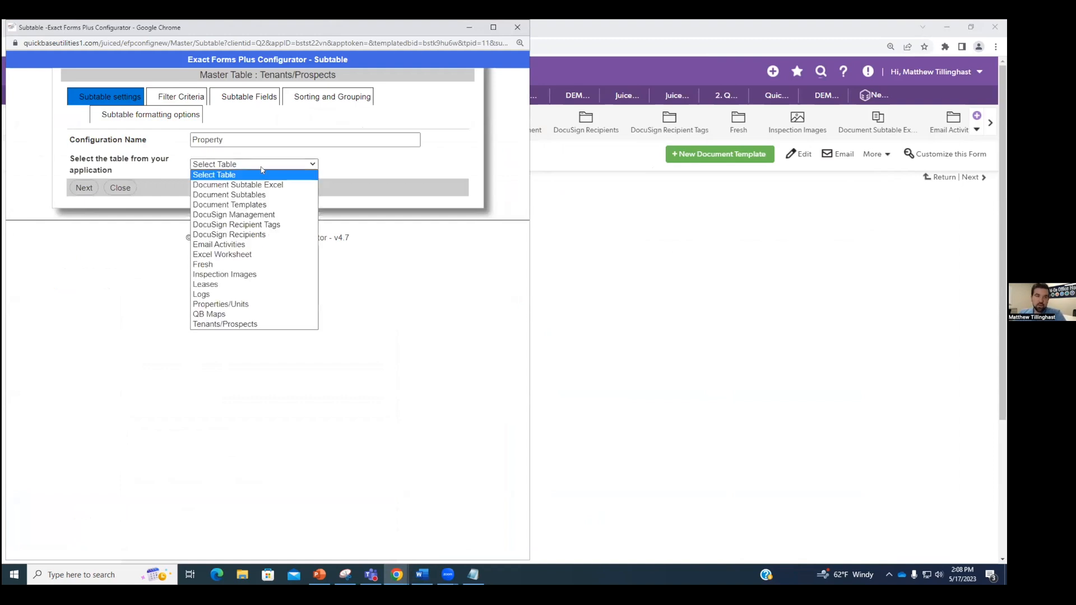
pyautogui.click(254, 304)
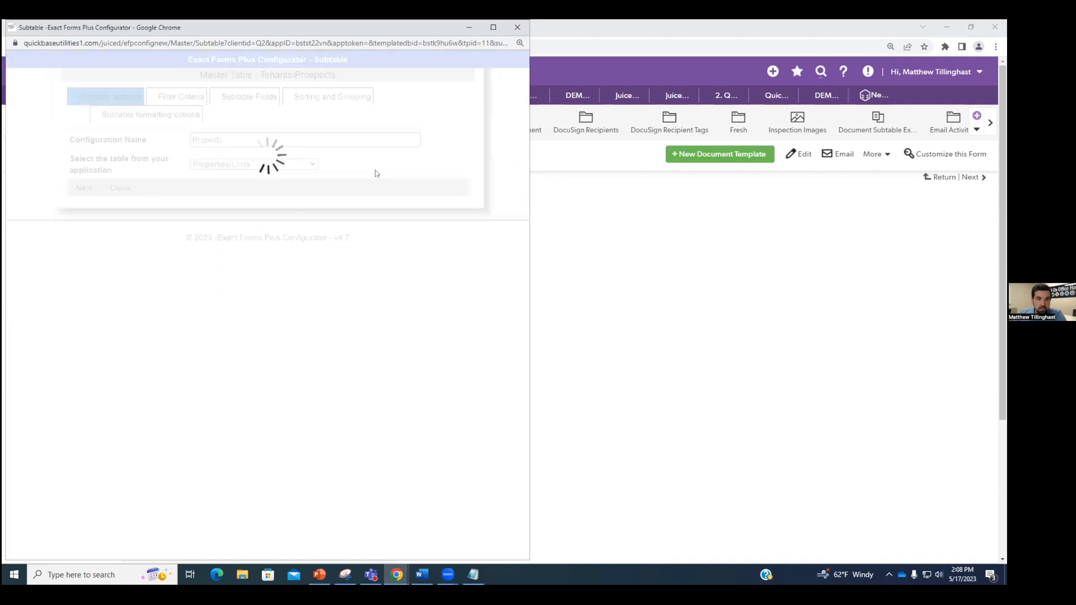
pyautogui.click(83, 189)
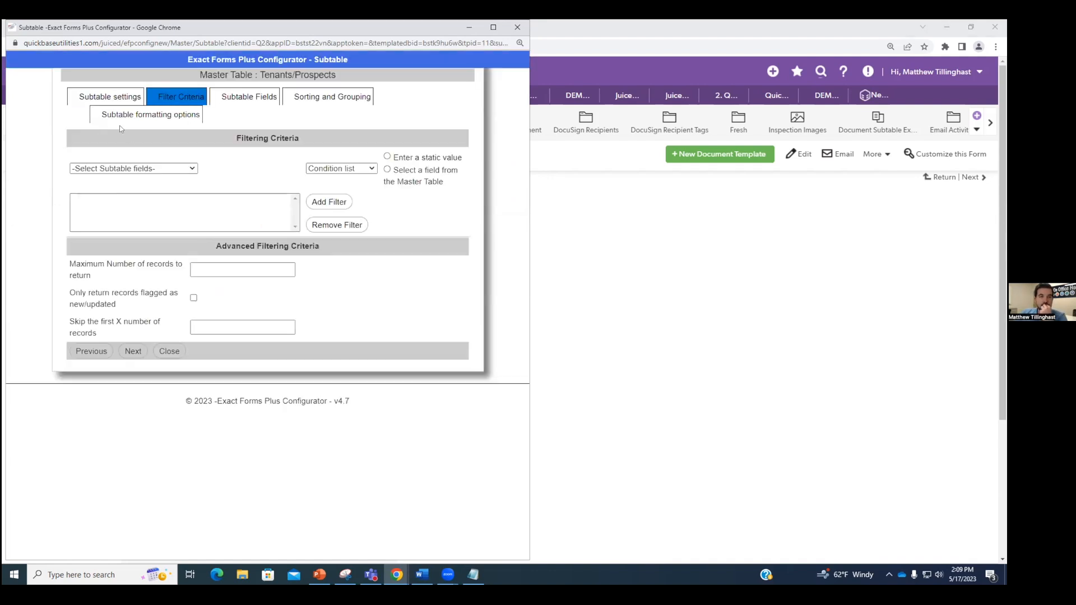
pyautogui.click(107, 96)
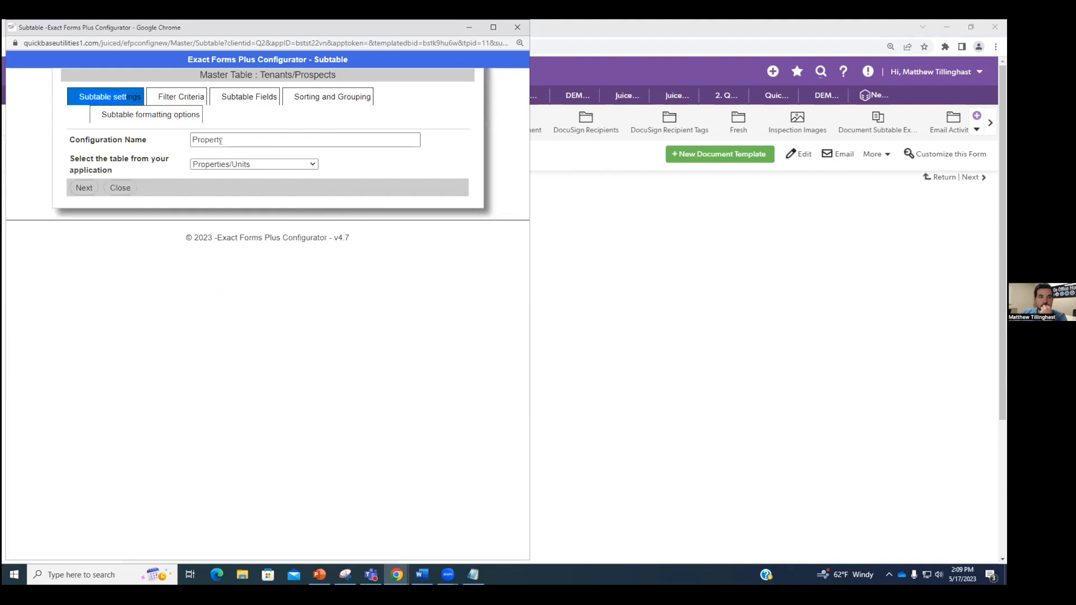
pyautogui.click(247, 164)
pyautogui.moveTo(366, 25); pyautogui.dragTo(1006, 89)
pyautogui.click(262, 124)
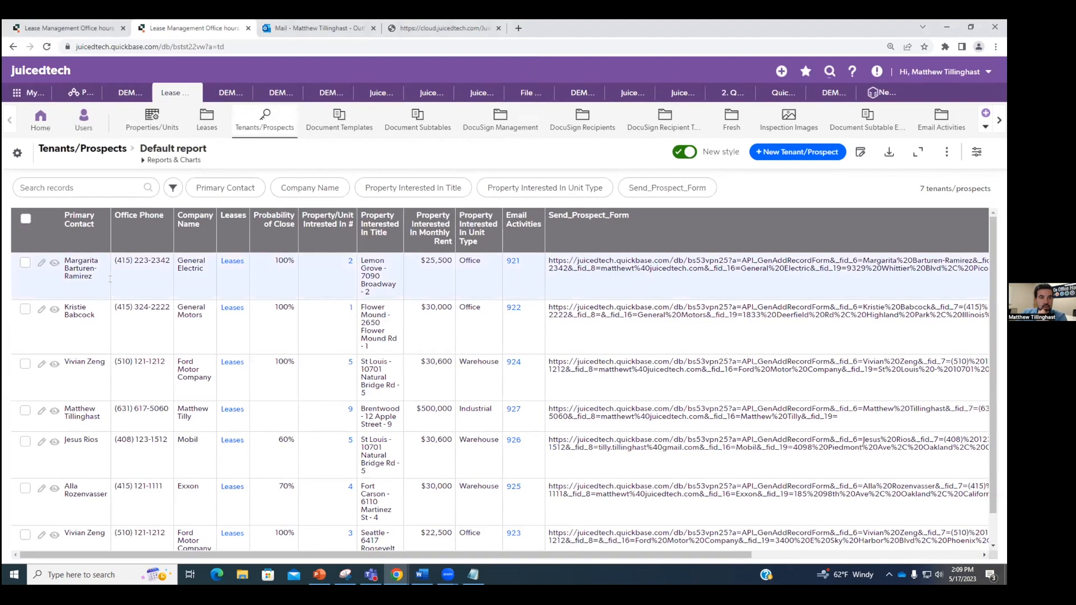
# Step: Inspect Tenant/Prospect #921 and its properties-interested report, then go to Document Templates
pyautogui.click(55, 263)
pyautogui.scroll(-15, 363, 297)
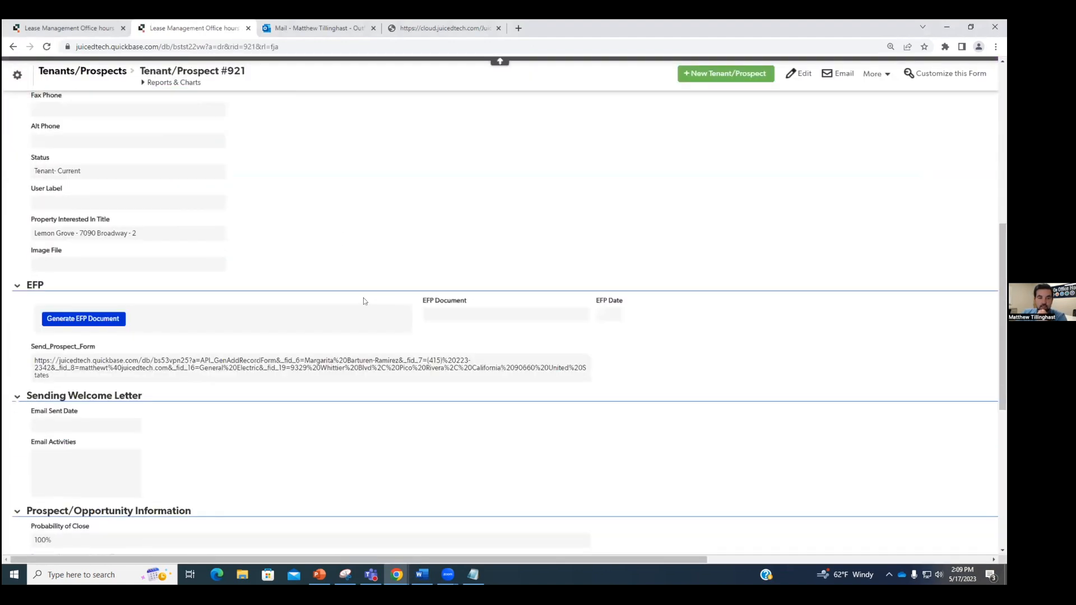
pyautogui.scroll(-3, 357, 304)
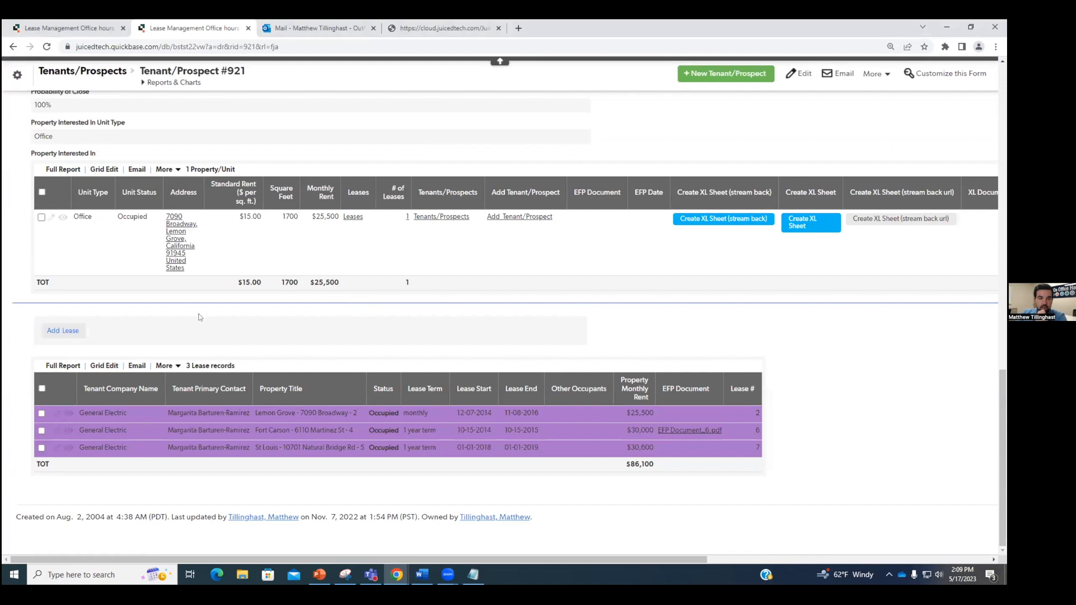
pyautogui.scroll(2, 202, 319)
pyautogui.click(63, 274)
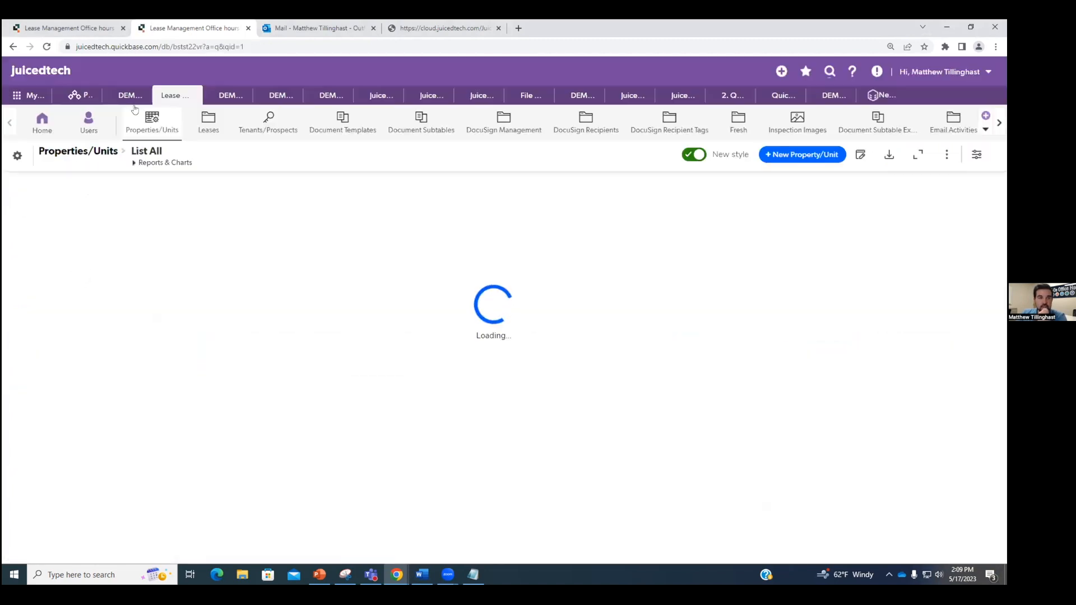
pyautogui.click(13, 46)
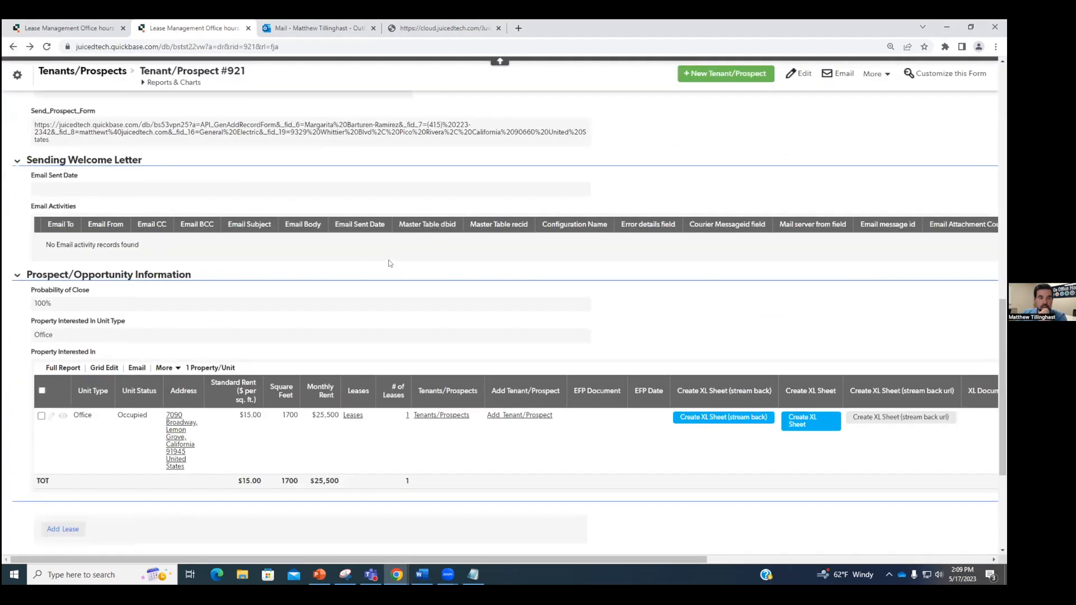
pyautogui.scroll(5, 381, 387)
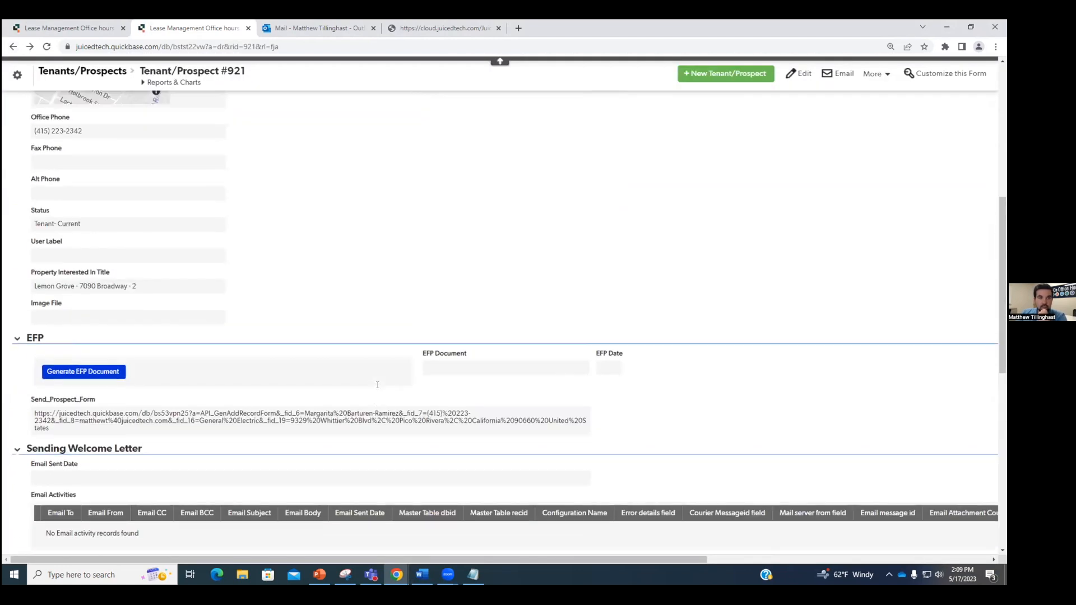
pyautogui.scroll(7, 377, 385)
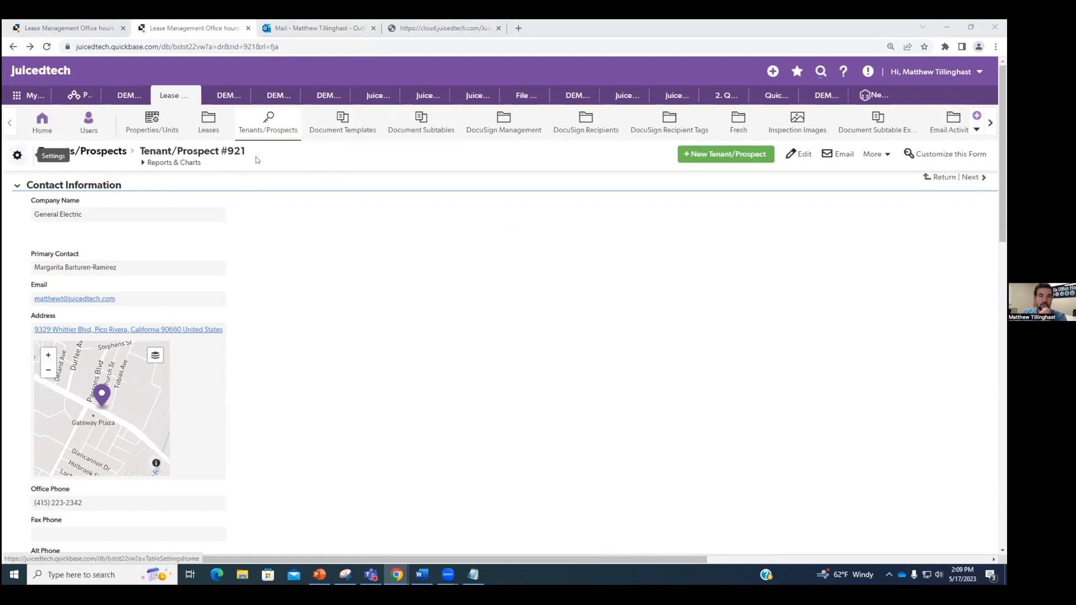
pyautogui.click(343, 128)
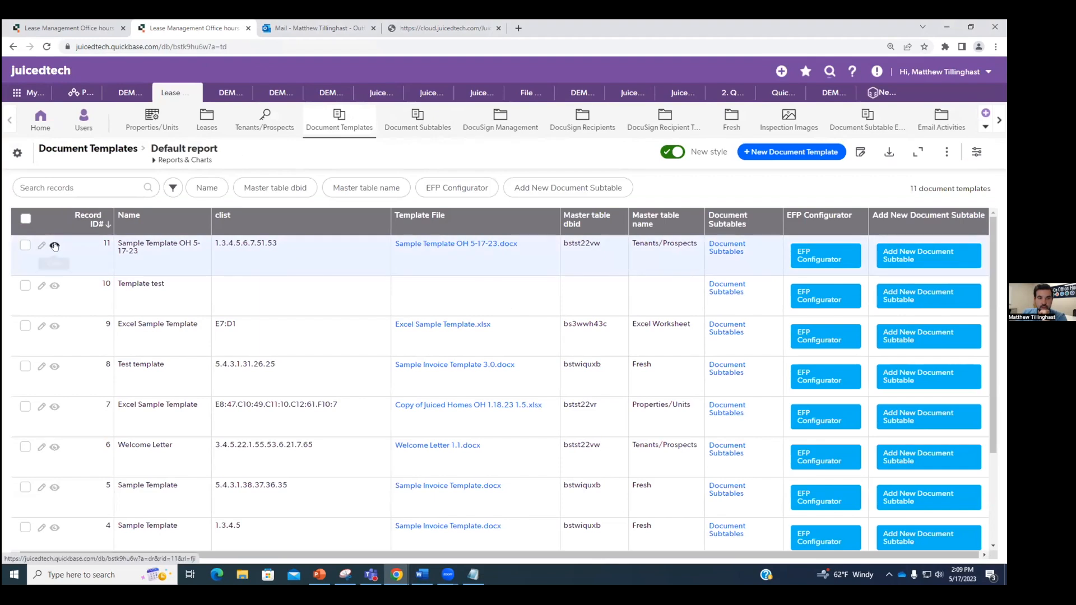
# Step: Edit Document Subtable #1, Lease Test, and open its subtable configuration window
pyautogui.click(415, 122)
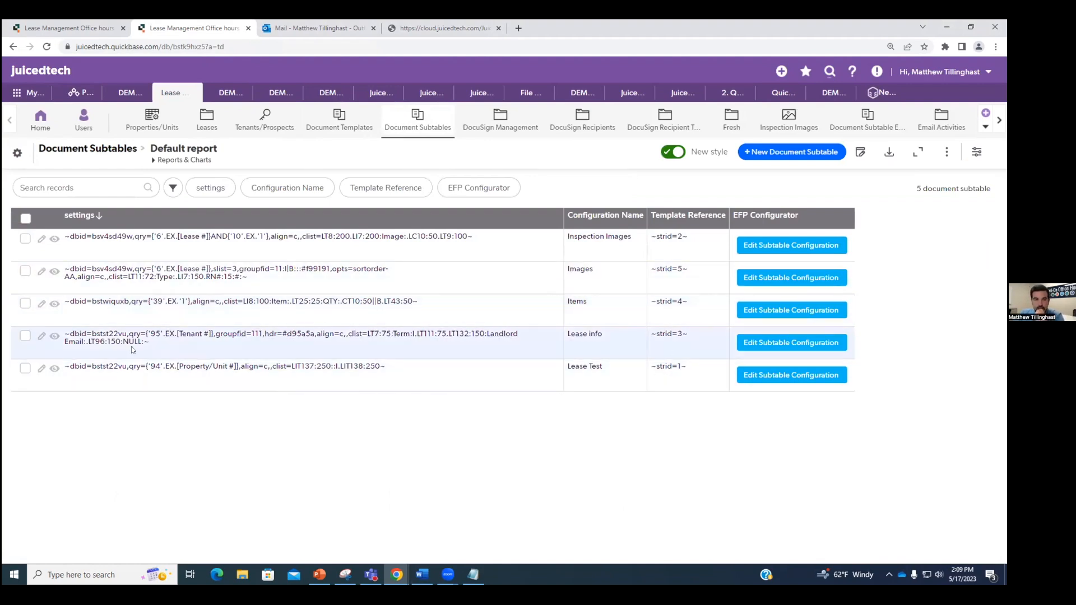
pyautogui.click(49, 371)
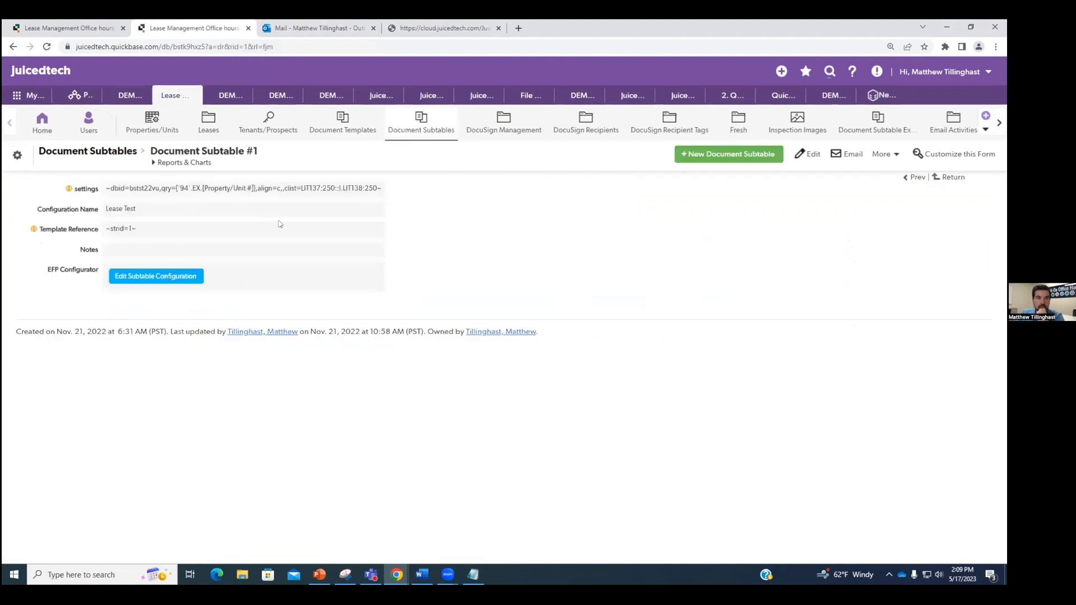
pyautogui.click(807, 155)
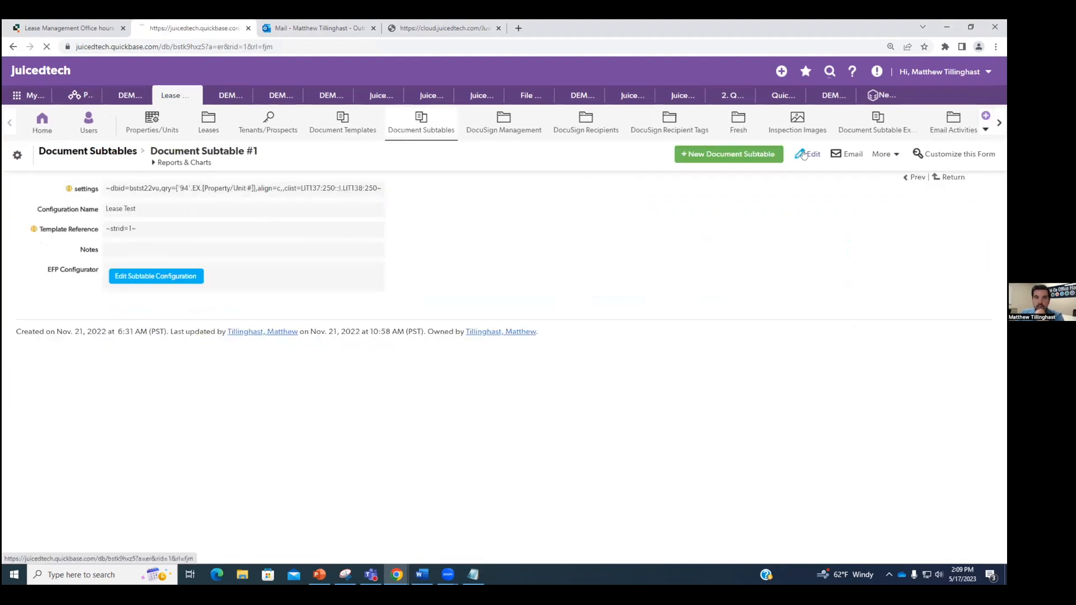
pyautogui.moveTo(144, 234); pyautogui.dragTo(111, 234)
pyautogui.click(291, 254)
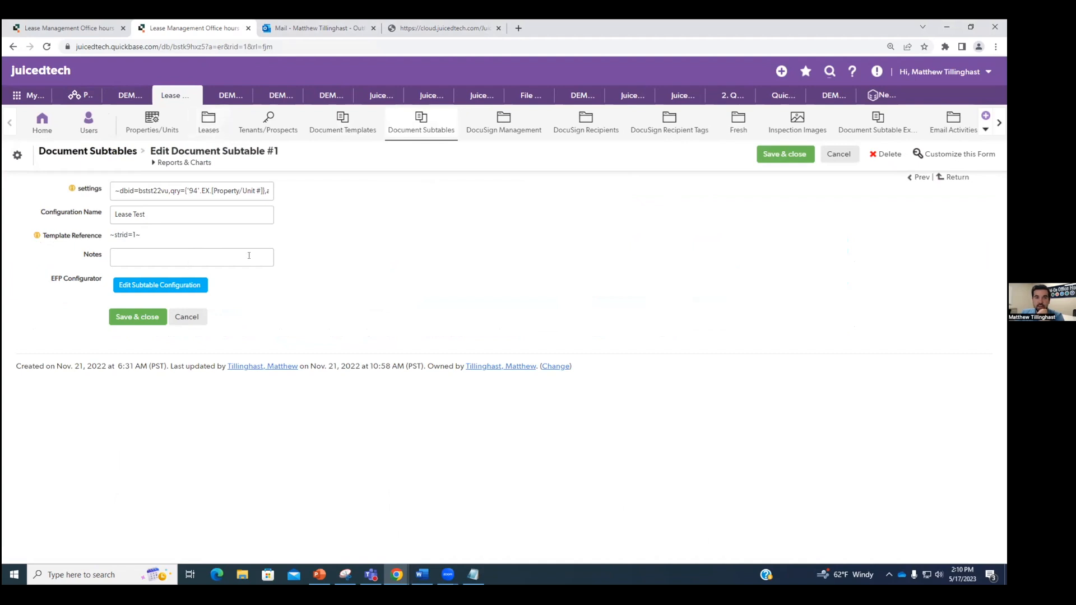
pyautogui.click(158, 287)
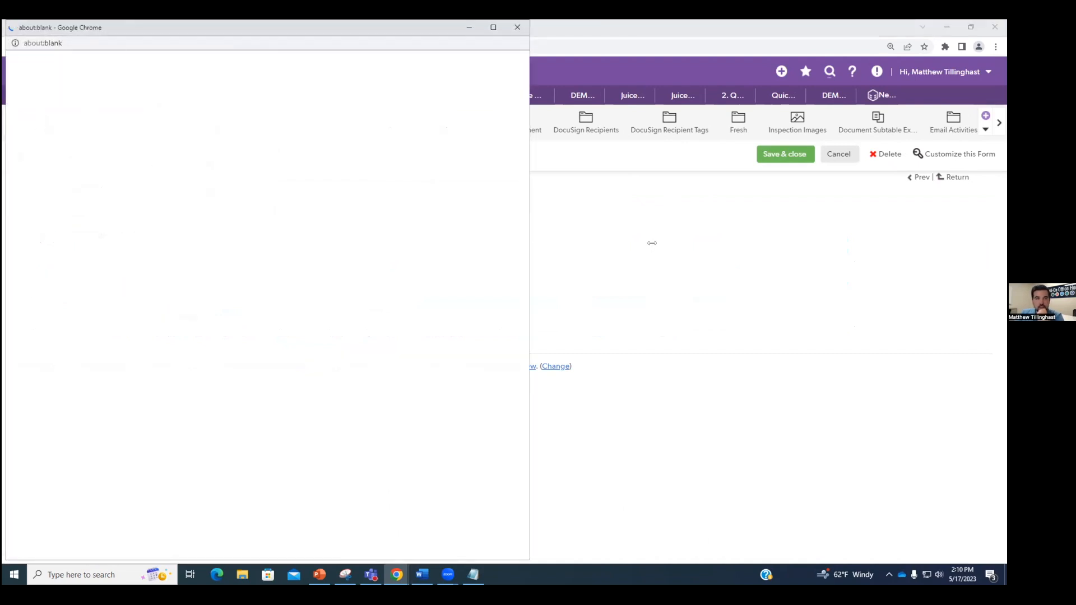
# Step: Add Total Rent, Lease # and Co Tenant Name to the subtable fields
pyautogui.moveTo(652, 242); pyautogui.dragTo(652, 243)
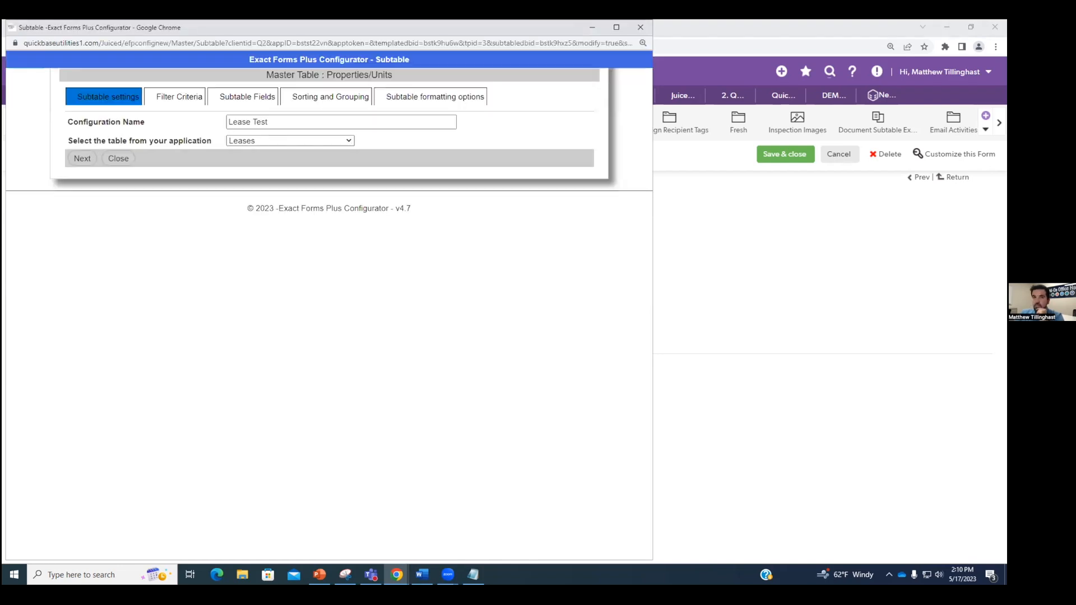
pyautogui.click(230, 96)
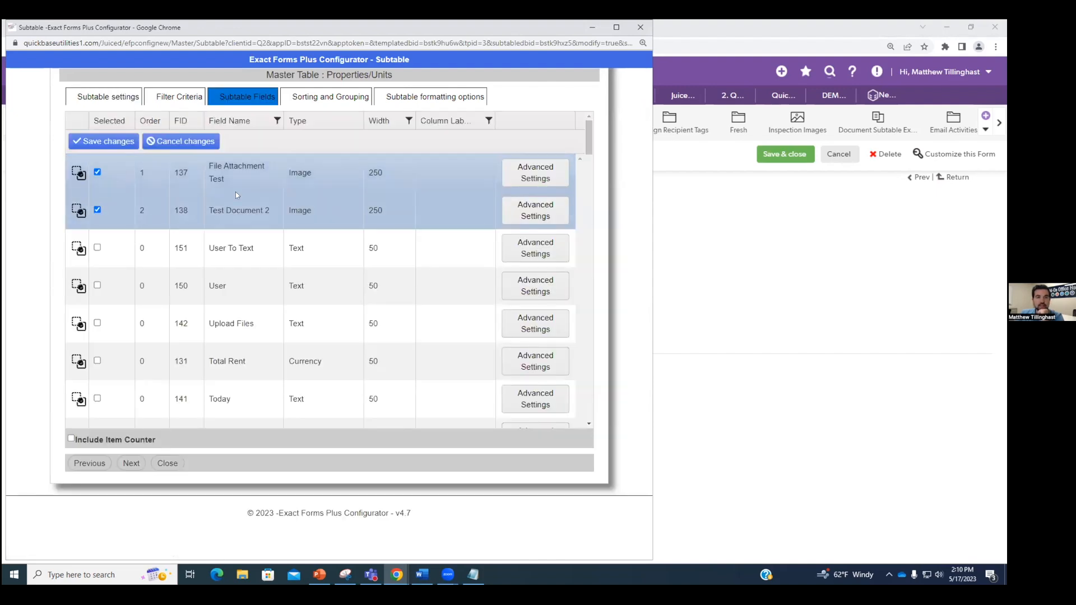
pyautogui.scroll(-1, 96, 286)
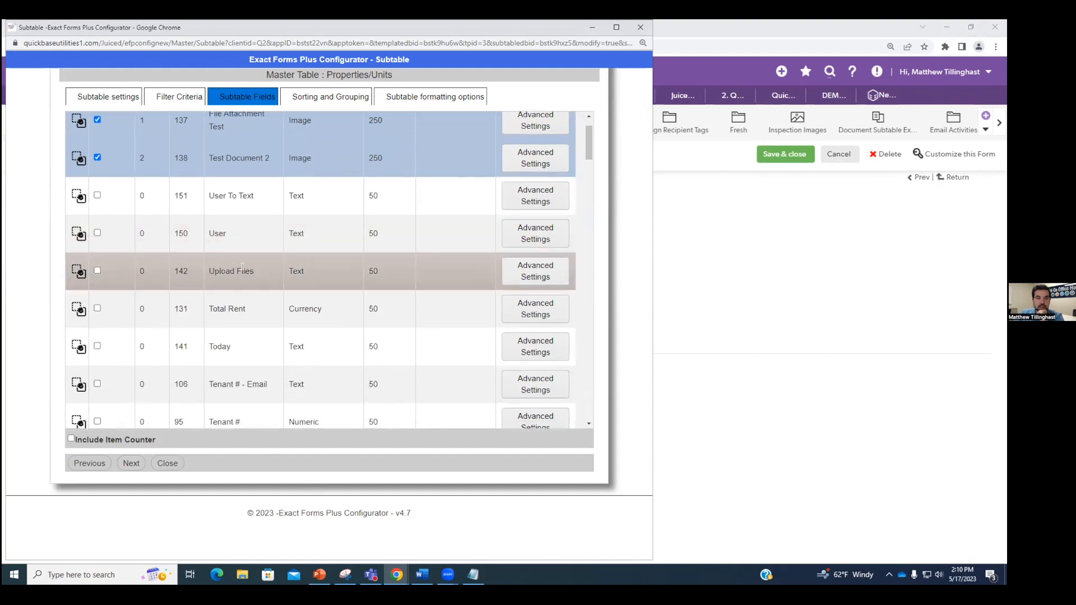
pyautogui.click(97, 308)
pyautogui.scroll(-5, 289, 269)
pyautogui.scroll(-2, 289, 271)
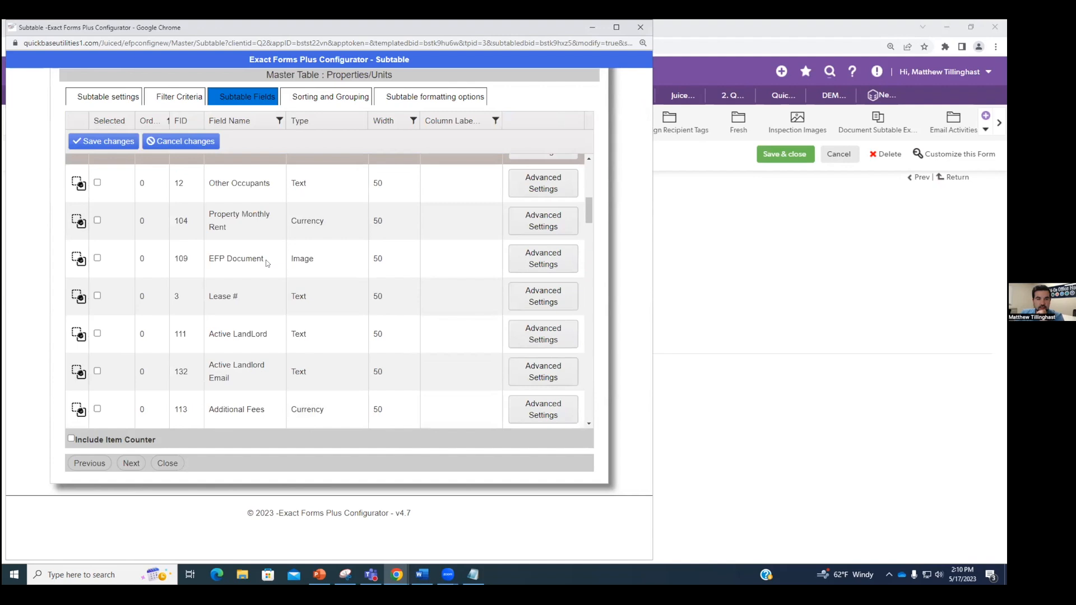
pyautogui.click(98, 296)
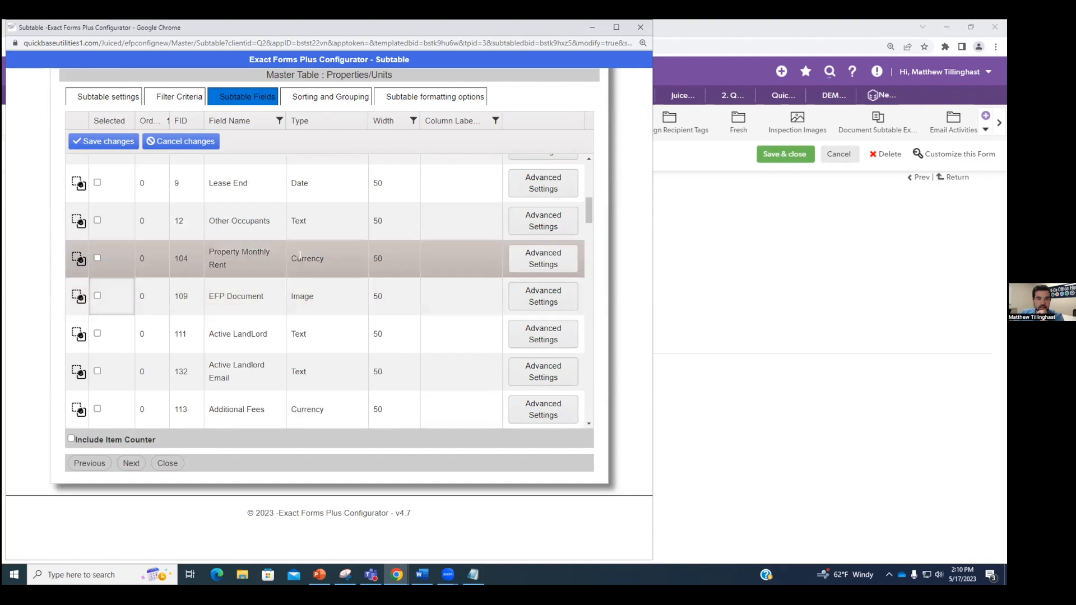
pyautogui.scroll(-1, 328, 258)
pyautogui.scroll(-6, 332, 270)
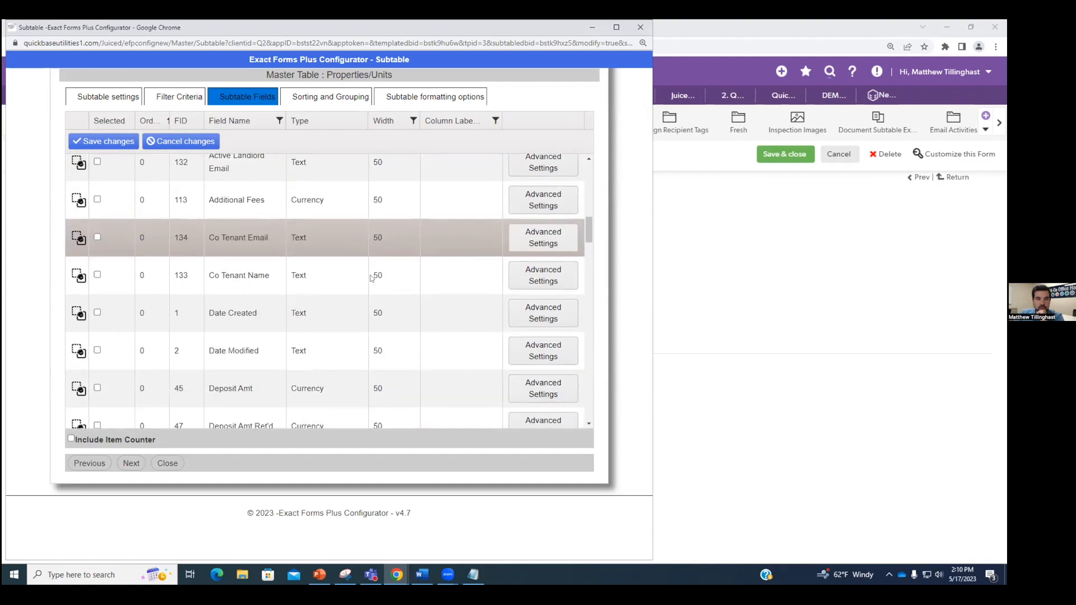
pyautogui.click(97, 223)
# Step: Remove File Attachment Test and Test Document 2 from the subtable fields
pyautogui.scroll(2, 307, 271)
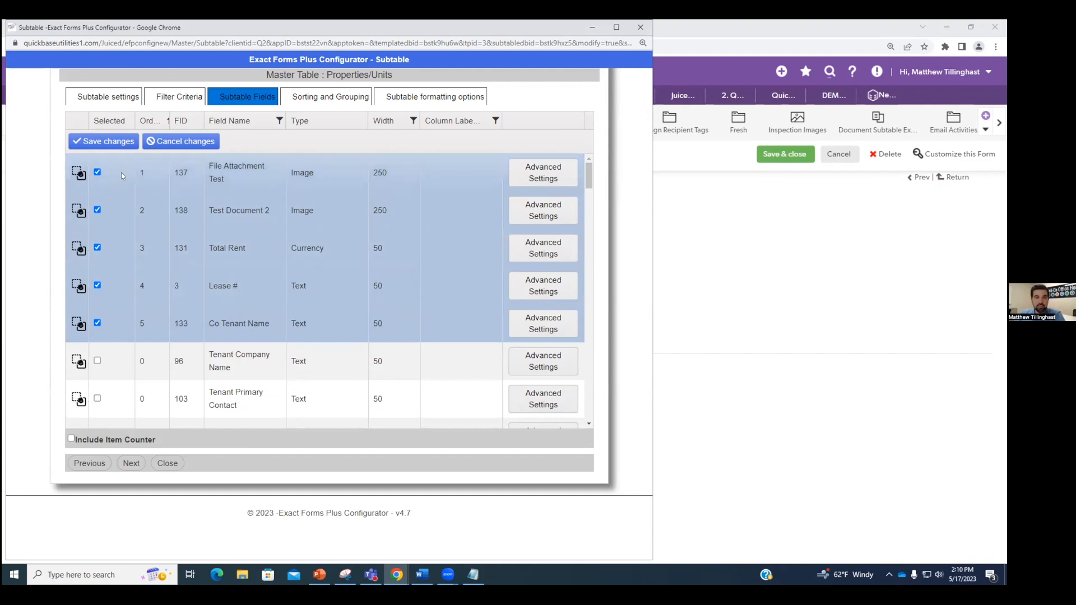
pyautogui.doubleClick(216, 178)
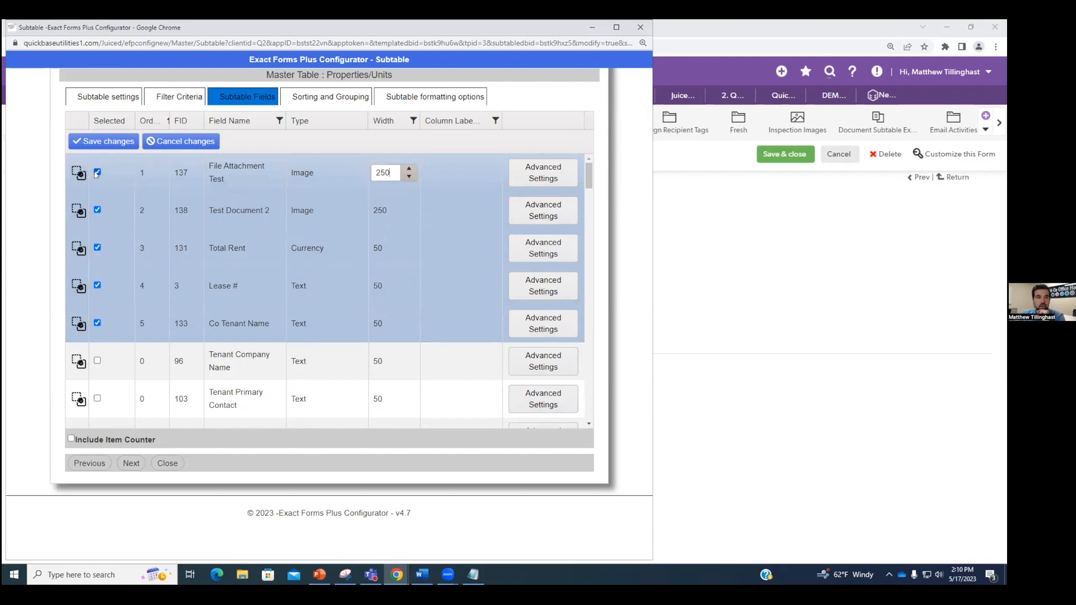
pyautogui.click(97, 173)
pyautogui.click(97, 173)
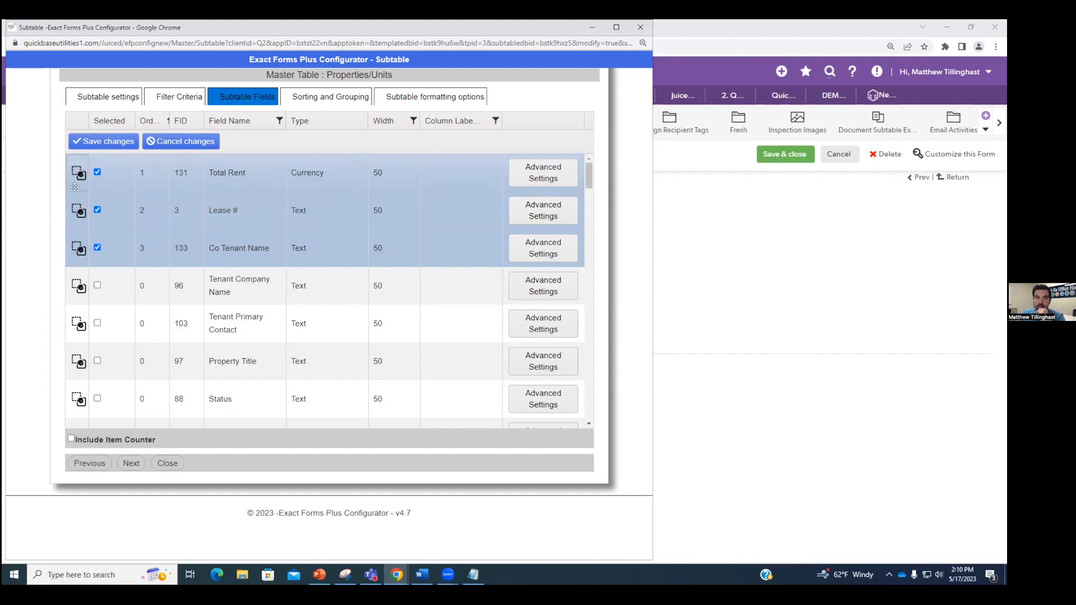
# Step: Move Total Rent to the end, set the Lease # width to 30, and label Co Tenant Name 'Name'
pyautogui.moveTo(75, 169); pyautogui.dragTo(139, 254)
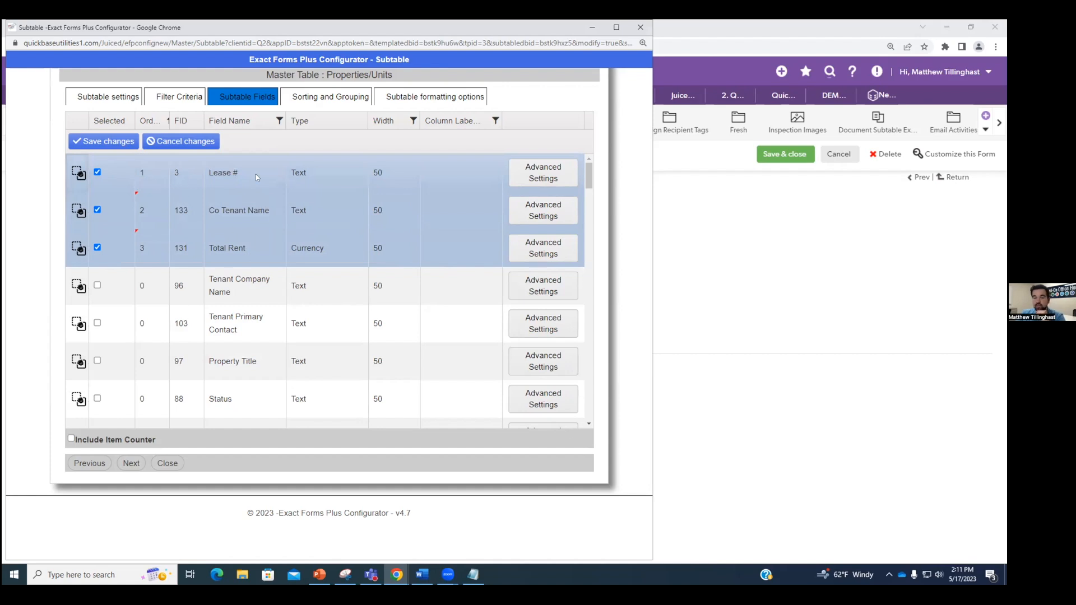
pyautogui.click(395, 174)
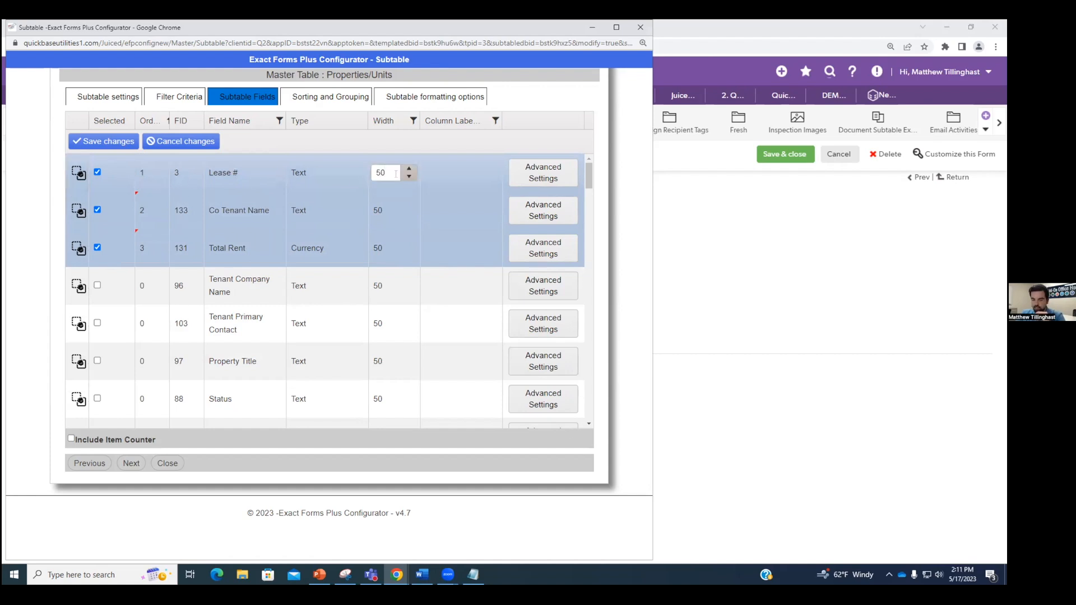
pyautogui.press('BackSpace')
pyautogui.press('BackSpace')
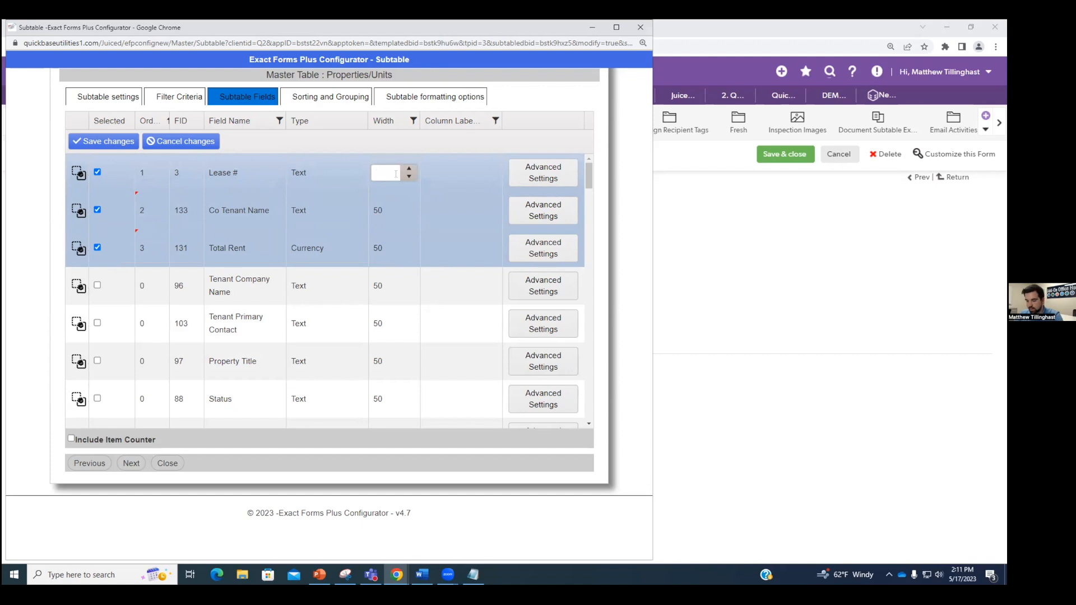
pyautogui.write('30')
pyautogui.click(381, 211)
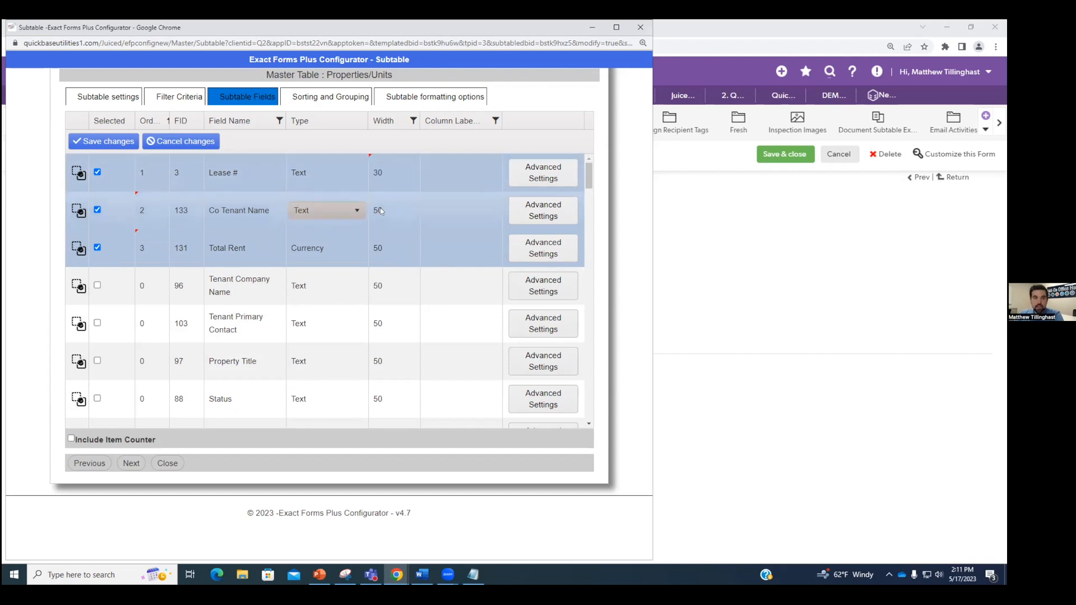
pyautogui.click(385, 205)
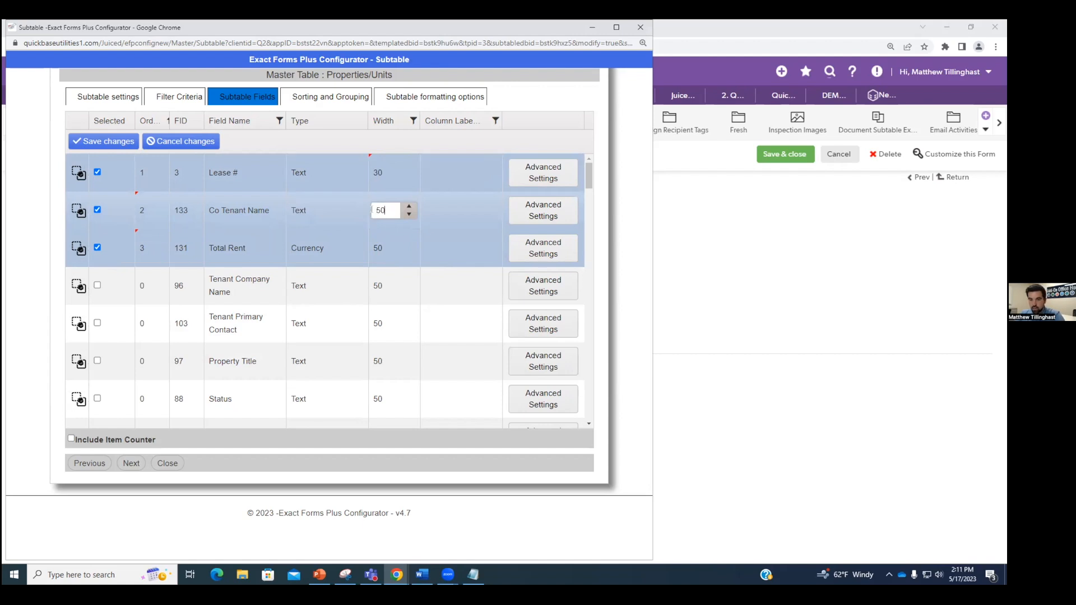
pyautogui.press('BackSpace')
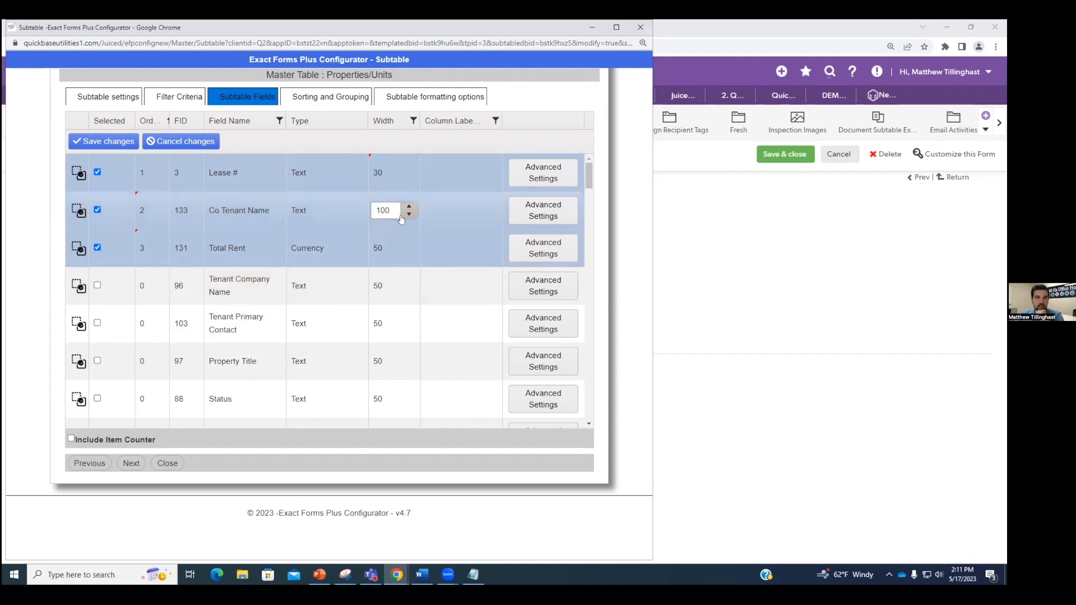
pyautogui.click(457, 211)
pyautogui.write('N')
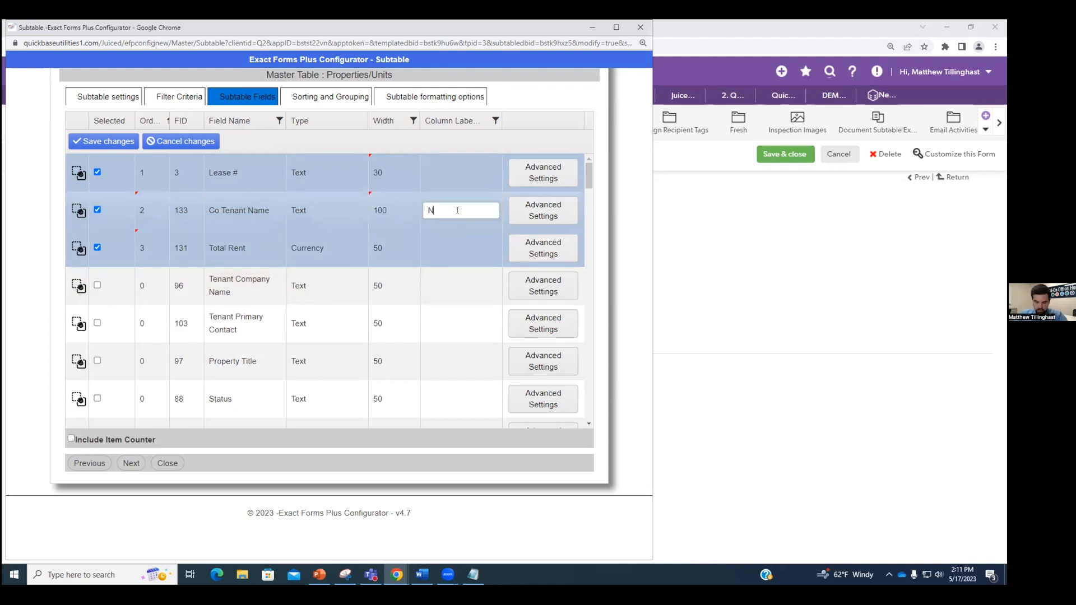
pyautogui.write('ame')
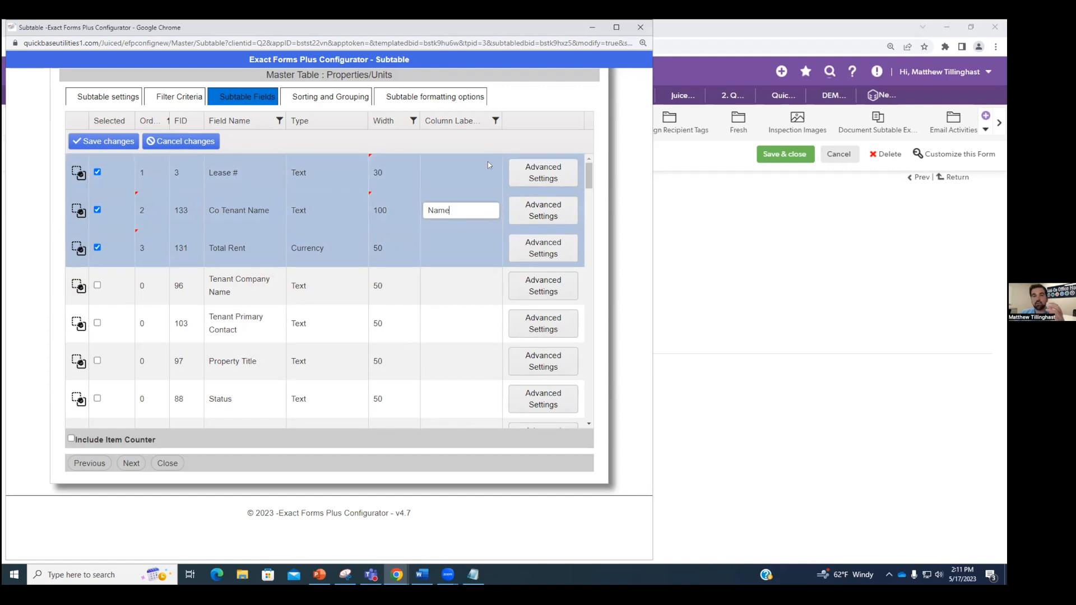
# Step: Sort the subtable field list by column label and selection, then back by field order
pyautogui.click(478, 124)
pyautogui.click(459, 126)
pyautogui.click(458, 122)
pyautogui.click(113, 124)
pyautogui.click(113, 125)
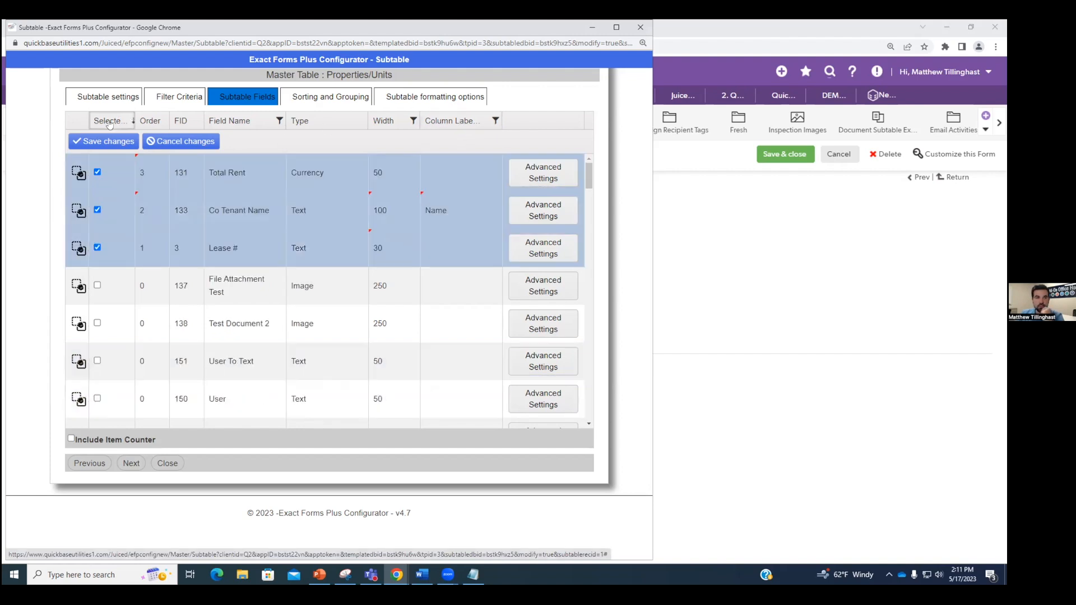
pyautogui.click(113, 118)
pyautogui.click(112, 118)
pyautogui.click(112, 118)
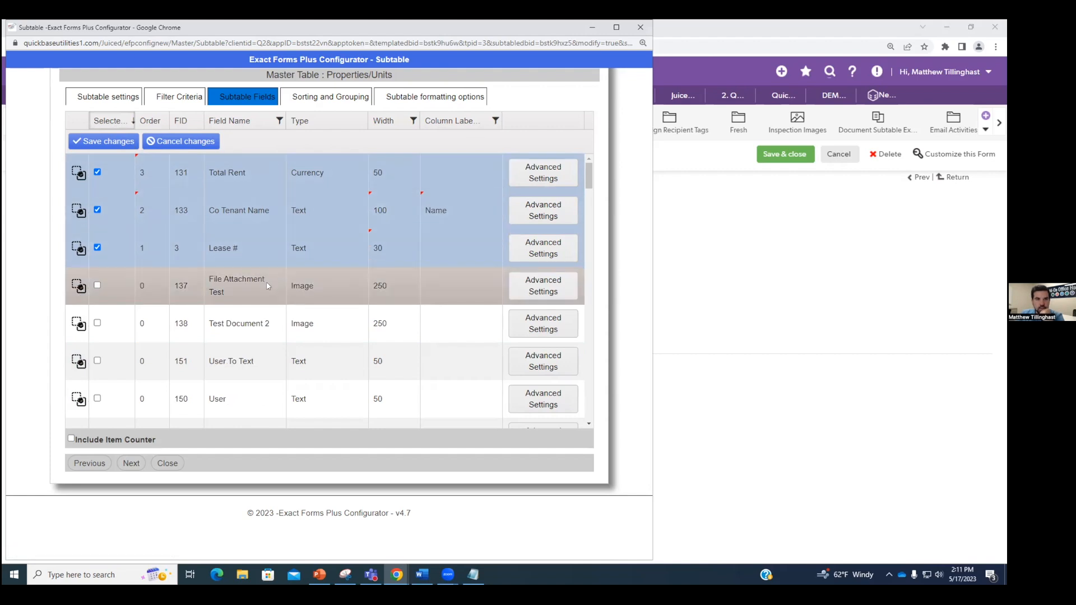
pyautogui.click(151, 120)
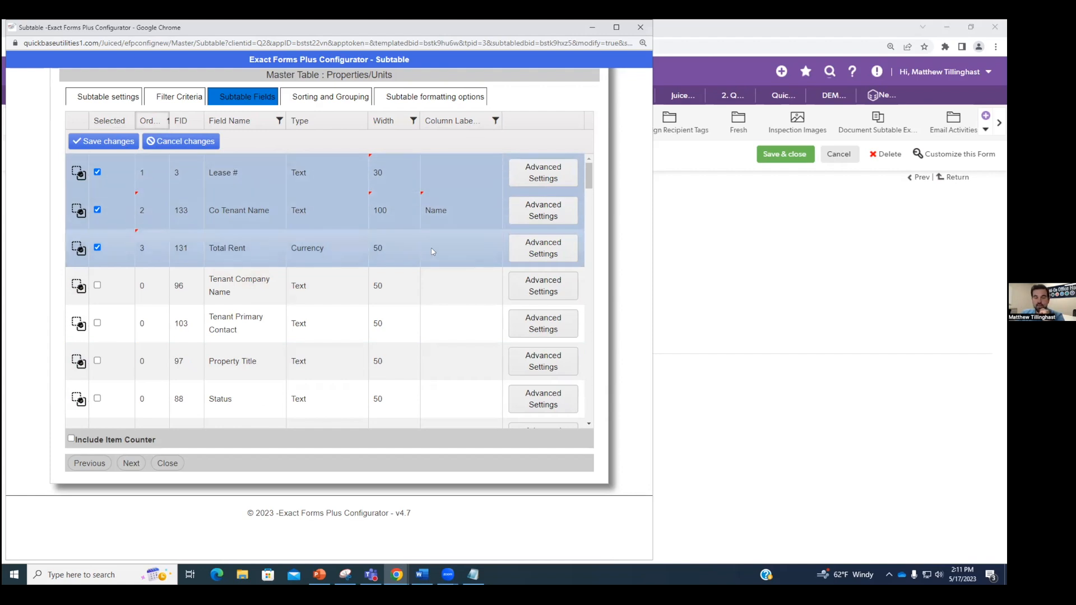
# Step: Label the Total Rent column 'Rent' and save the subtable field changes
pyautogui.click(447, 248)
pyautogui.write('Rent')
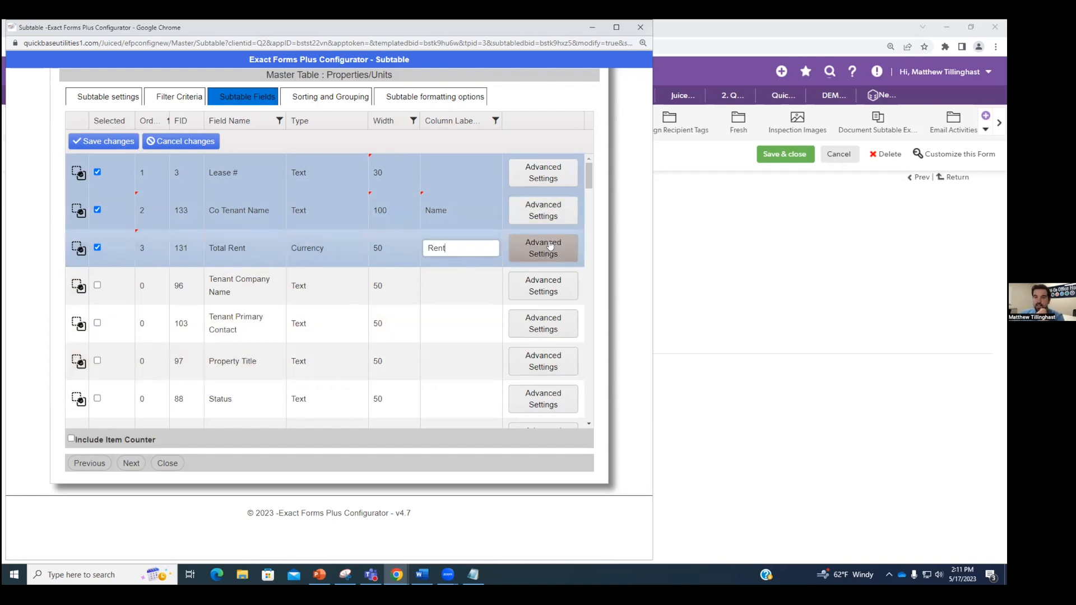
pyautogui.click(132, 466)
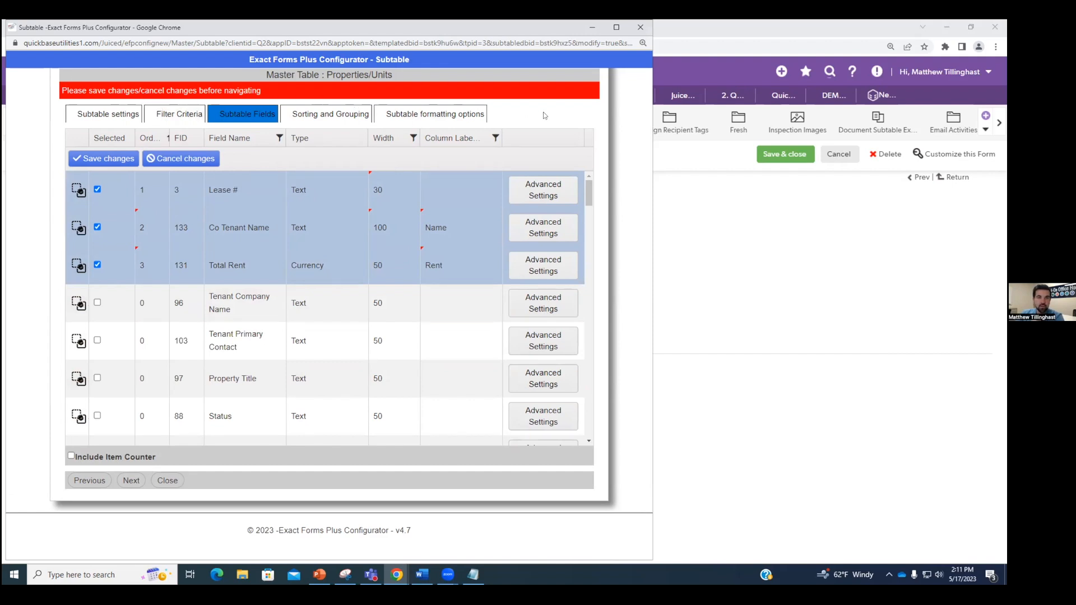
pyautogui.click(88, 162)
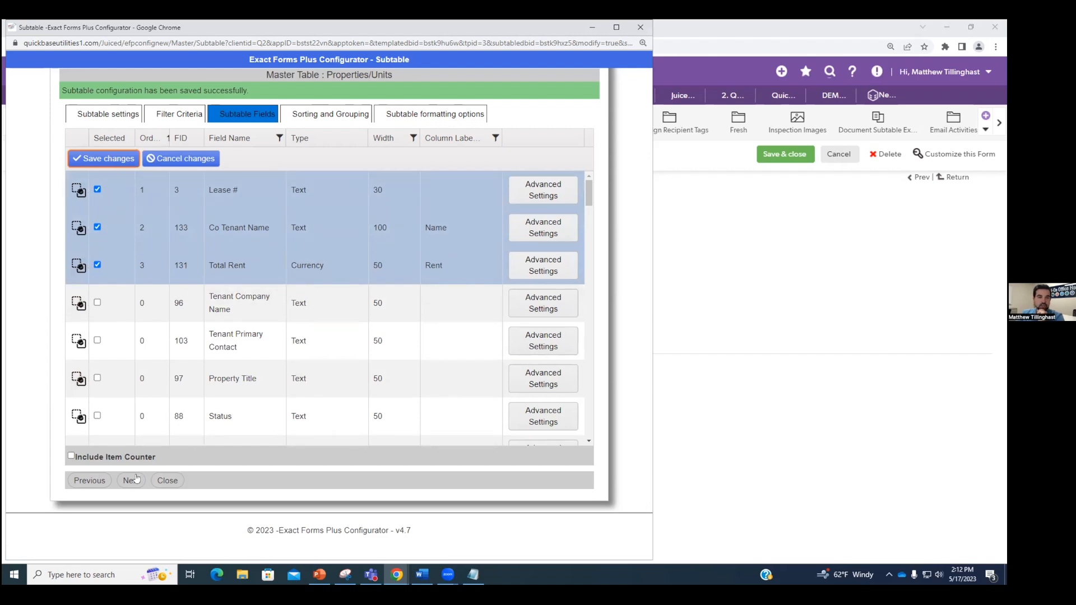
pyautogui.click(133, 480)
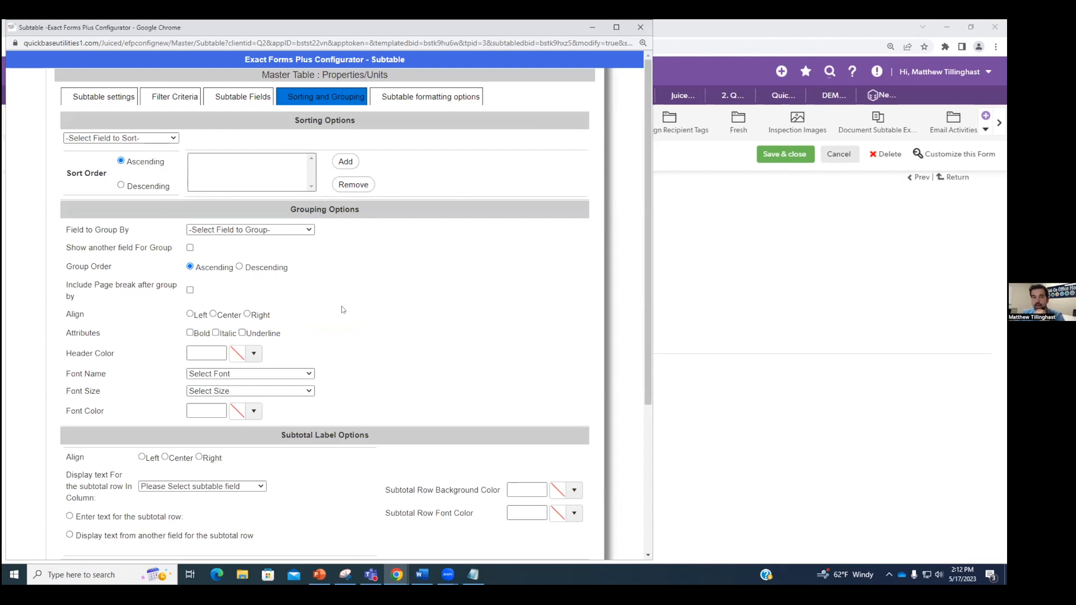
# Step: Scroll through the empty Sorting and Grouping options and close the subtable configurator window
pyautogui.scroll(-4, 338, 318)
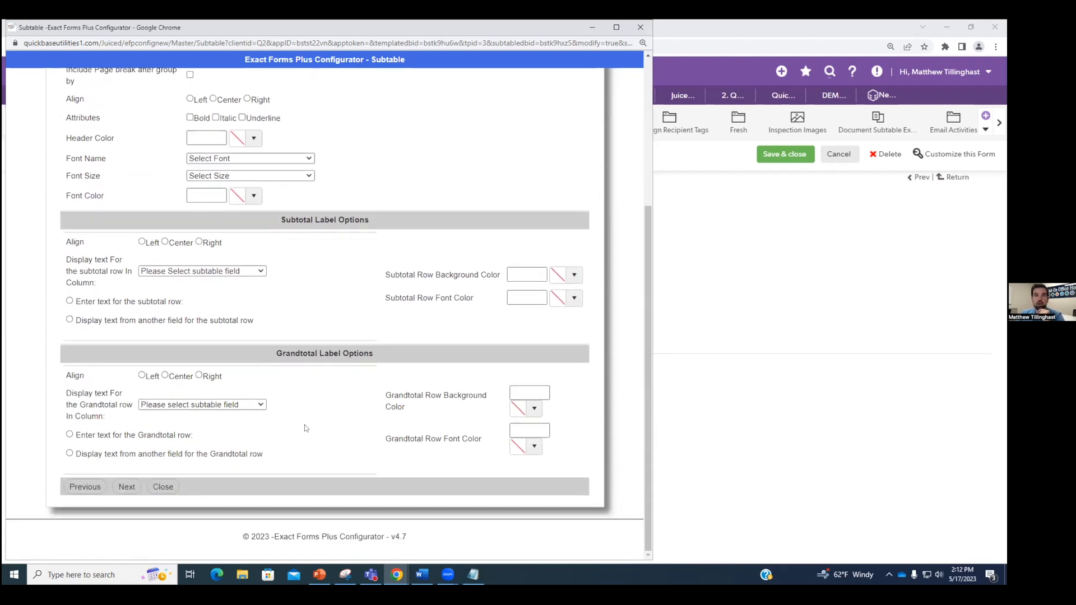
pyautogui.scroll(4, 204, 460)
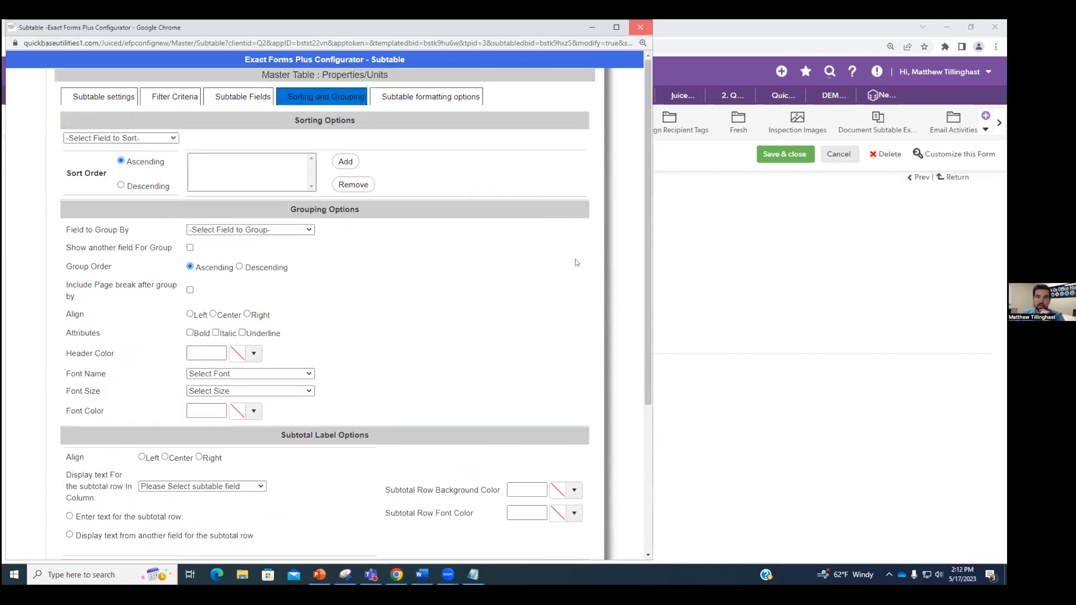
pyautogui.click(638, 26)
# Step: Cancel the Document Subtable #1 edit and glance at the Word quote template
pyautogui.click(829, 163)
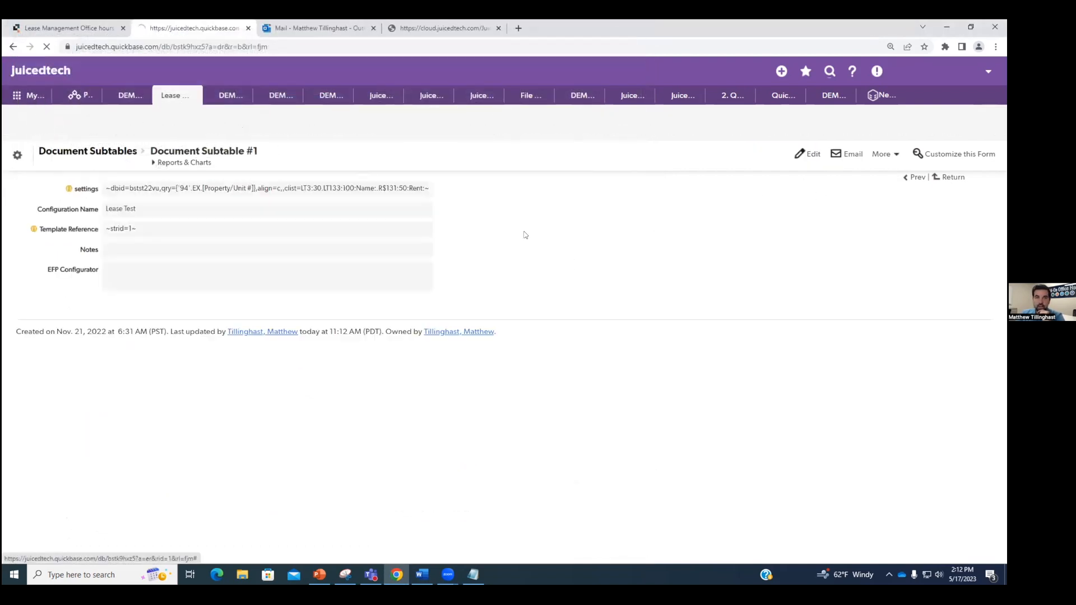
pyautogui.moveTo(214, 189); pyautogui.dragTo(383, 195)
pyautogui.click(492, 196)
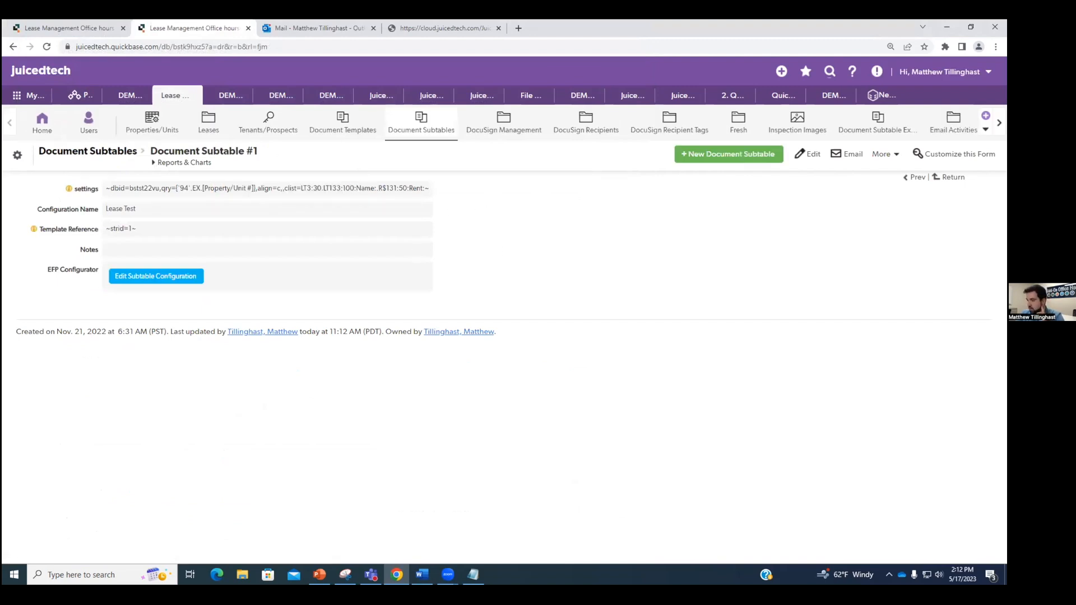
pyautogui.hotkey('alt', 'Tab')
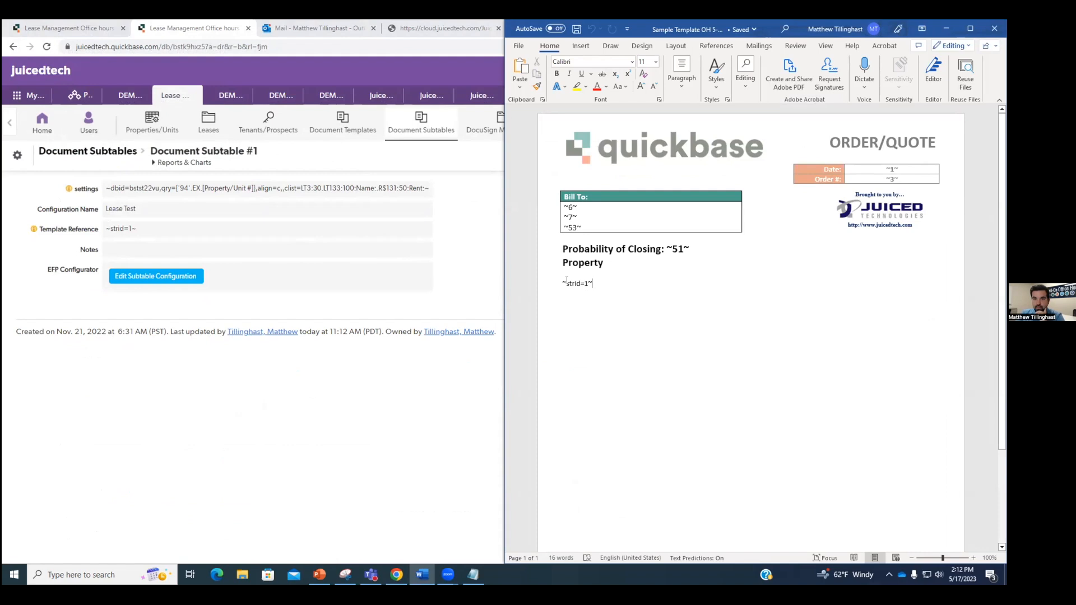
pyautogui.click(946, 28)
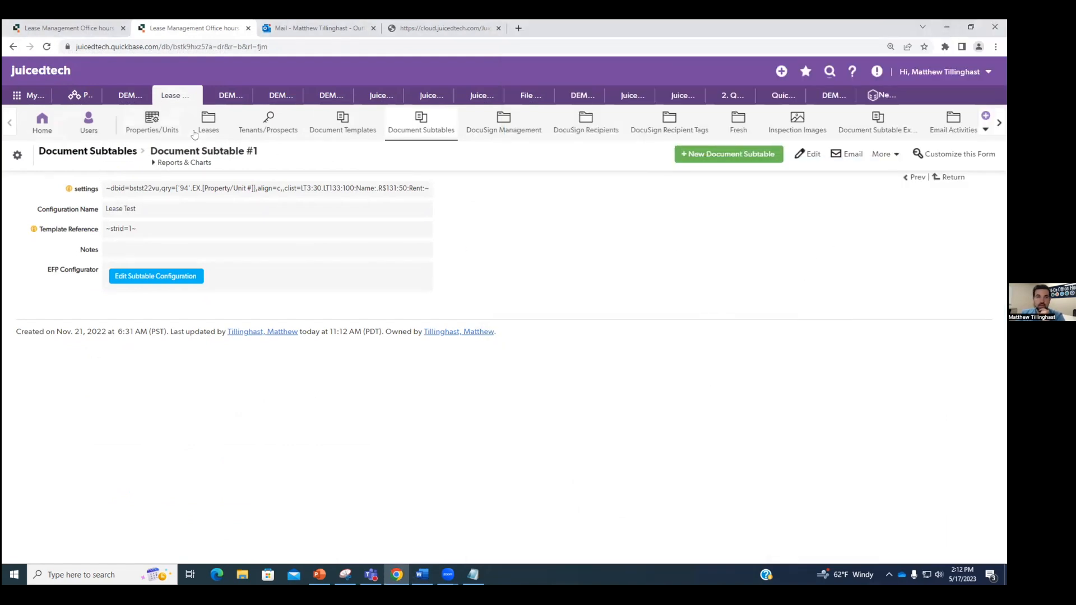
# Step: Look over the first Tenants/Prospects record, then show the table's settings overview
pyautogui.click(267, 123)
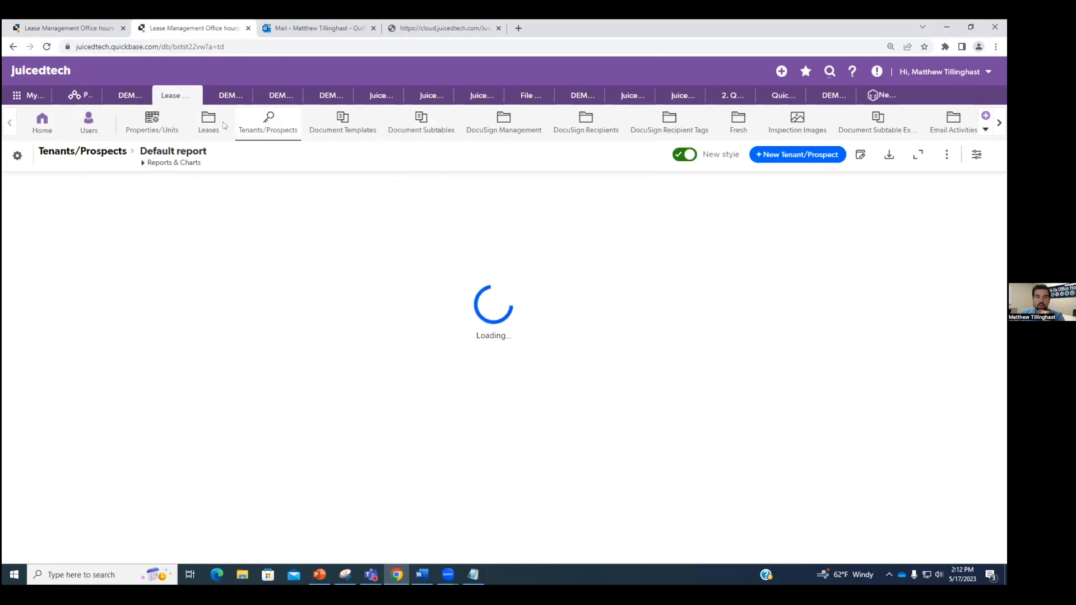
pyautogui.click(56, 266)
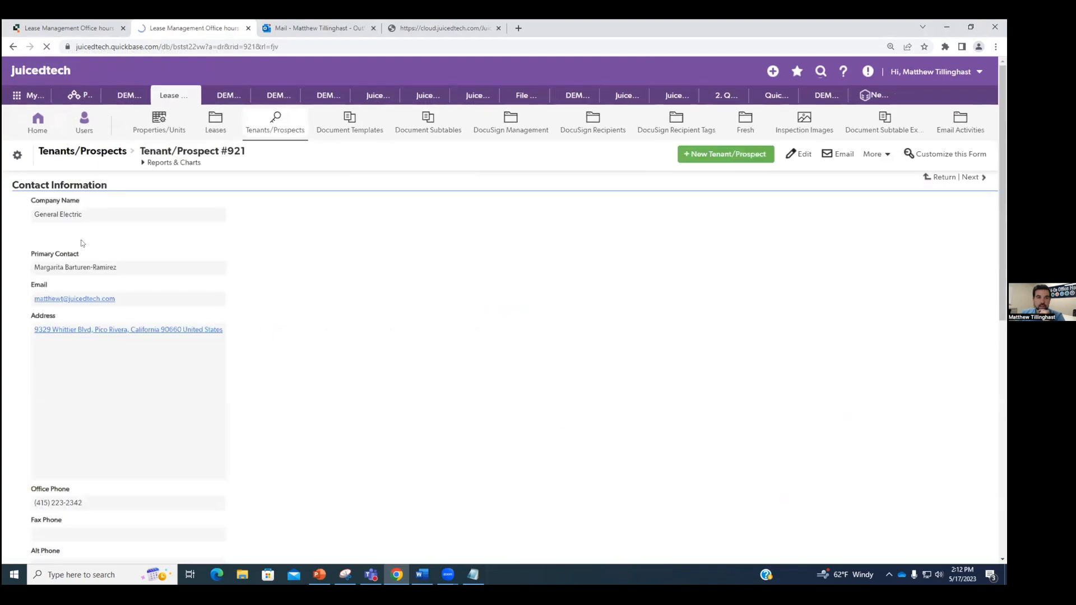
pyautogui.scroll(-10, 315, 254)
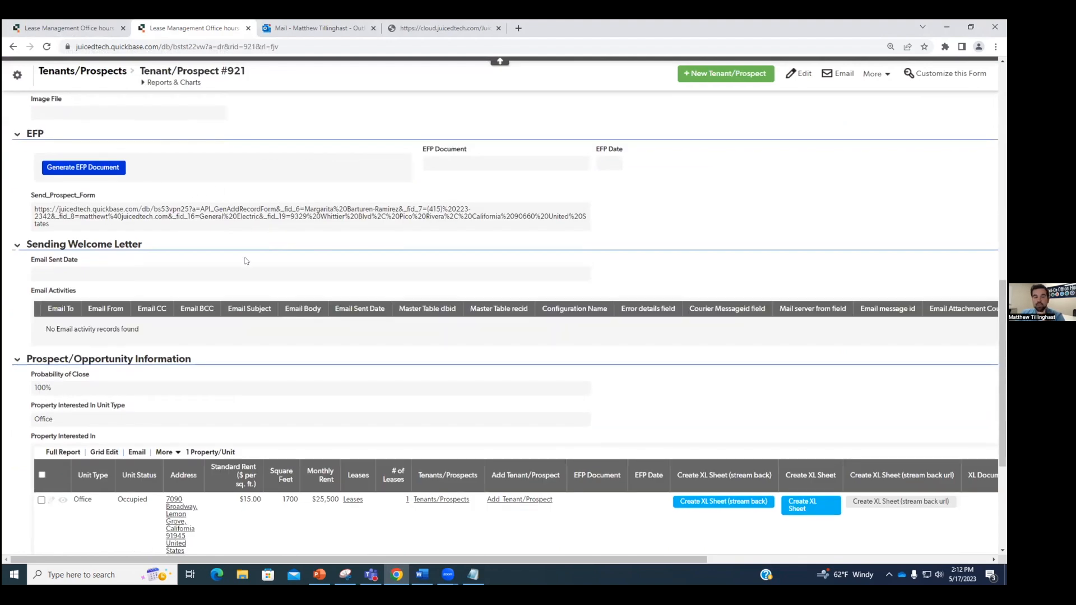
pyautogui.scroll(1, 235, 247)
pyautogui.click(17, 75)
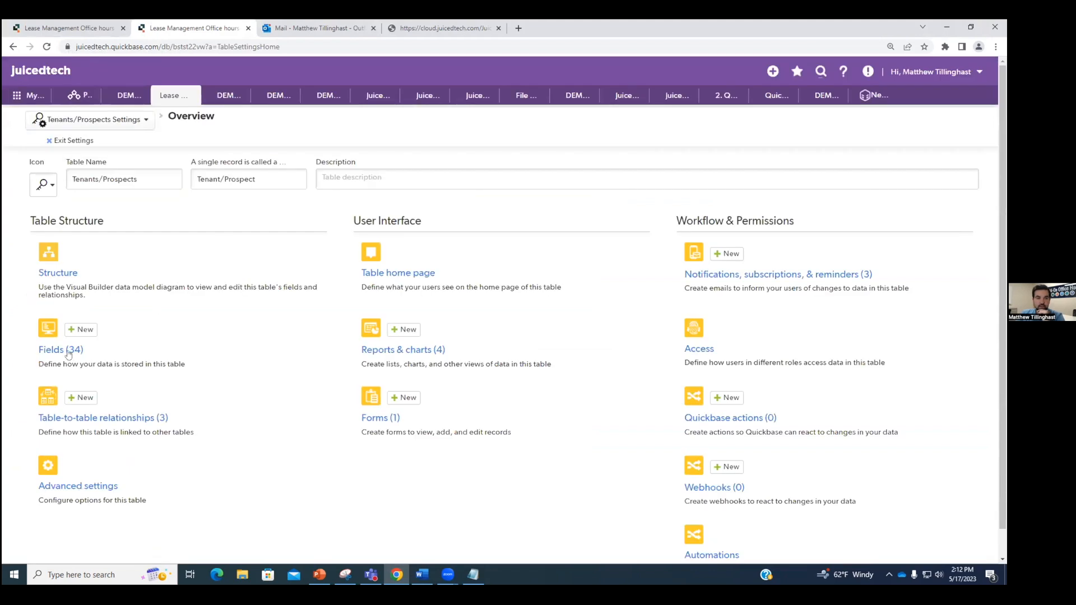
# Step: Review the Tenants/Prospects fields at 125% zoom, down to EFP Document2 and EFP Date2
pyautogui.click(68, 353)
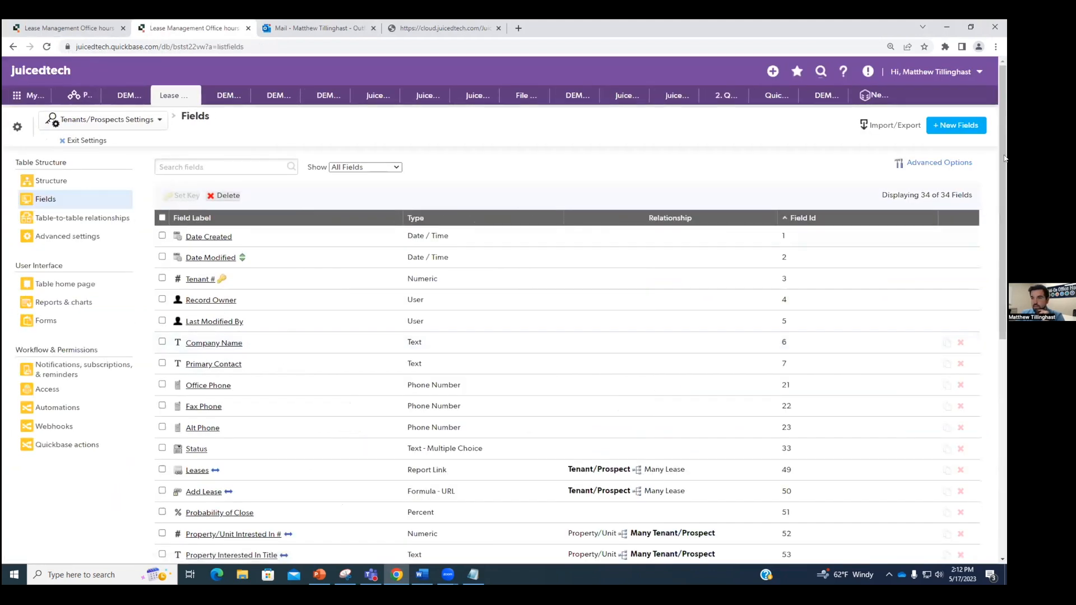
pyautogui.scroll(-7, 827, 395)
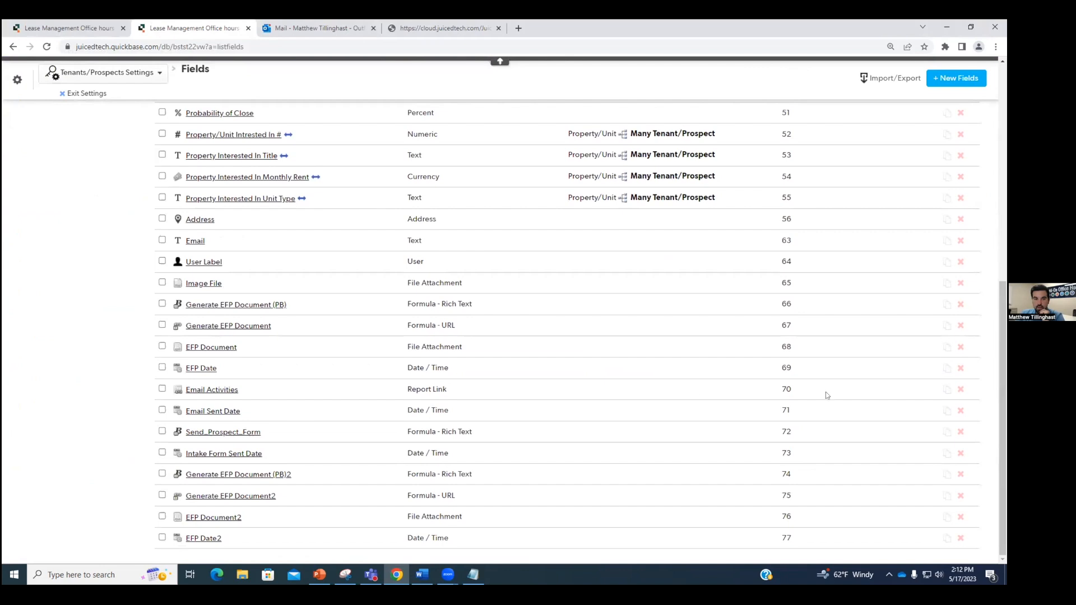
pyautogui.moveTo(276, 480)
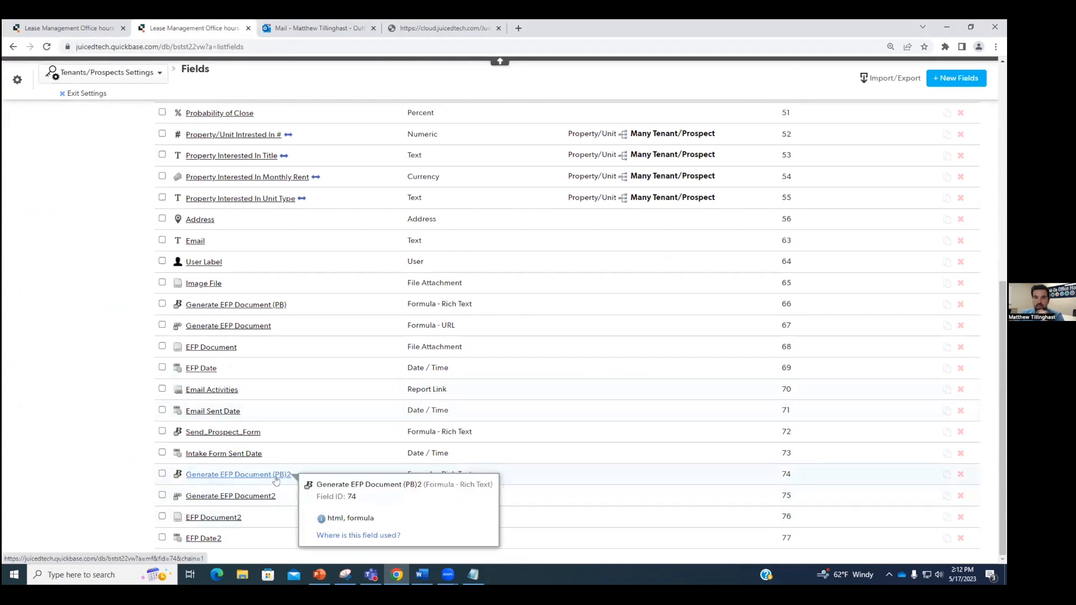
pyautogui.hotkey('ctrl', '+')
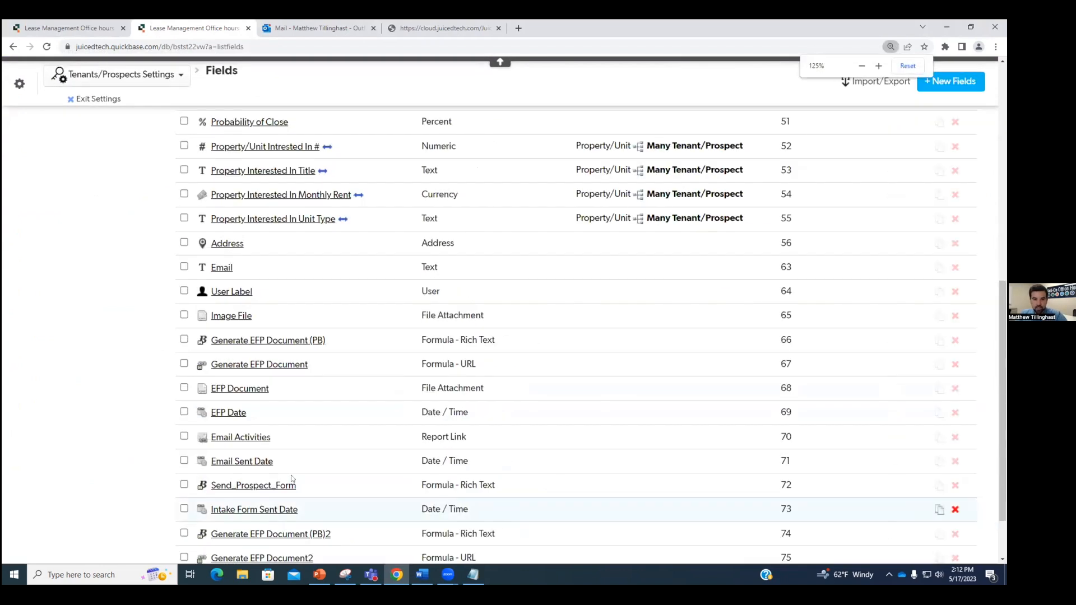
pyautogui.scroll(-1, 292, 479)
pyautogui.moveTo(241, 513)
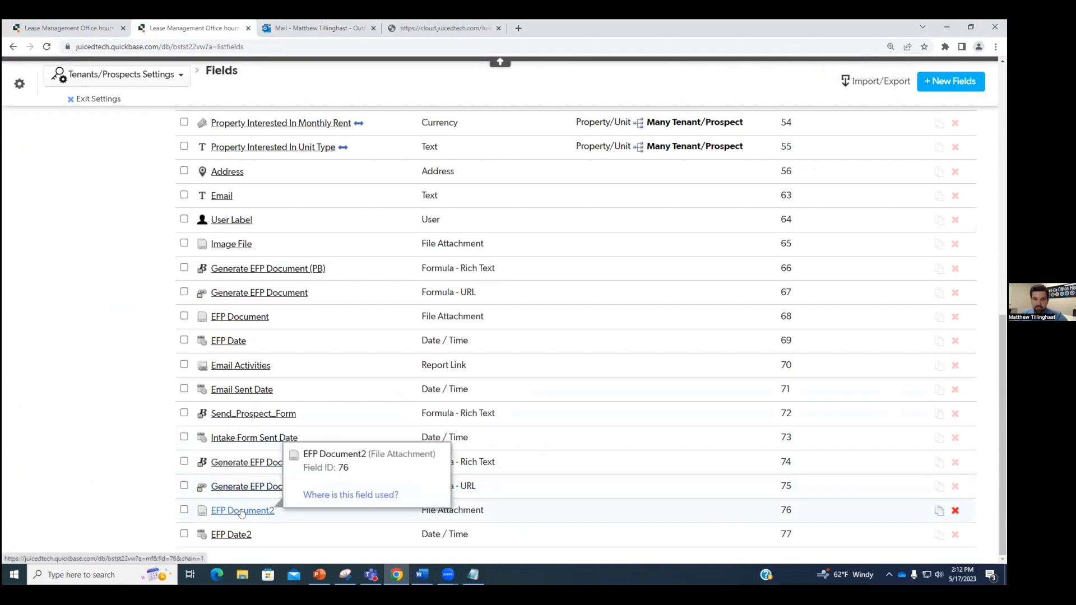
pyautogui.moveTo(235, 537)
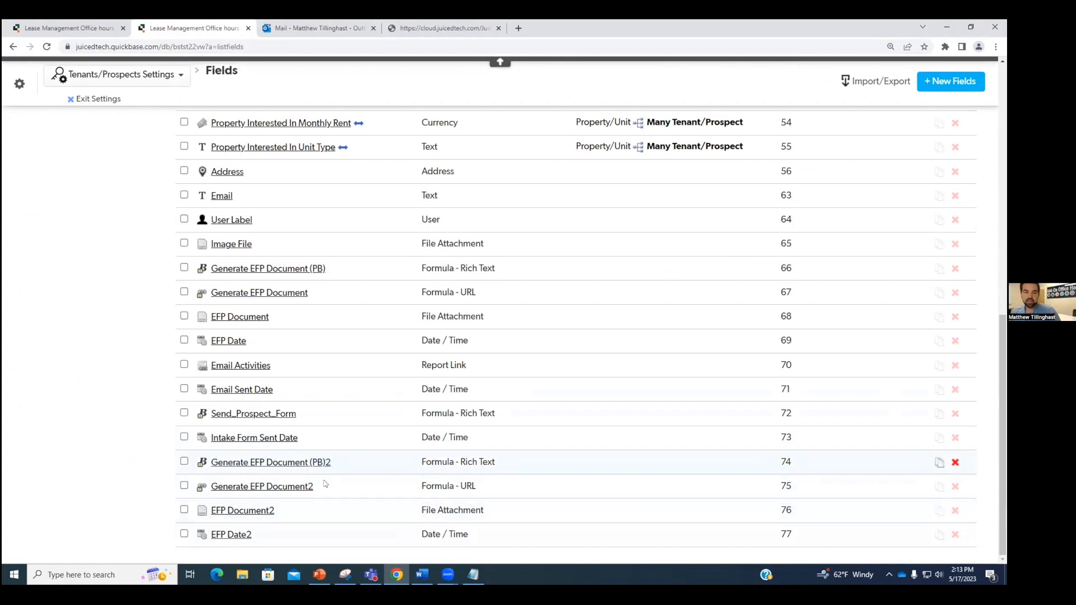
# Step: Return to the tenant record at 110% zoom and start customizing its form
pyautogui.click(101, 99)
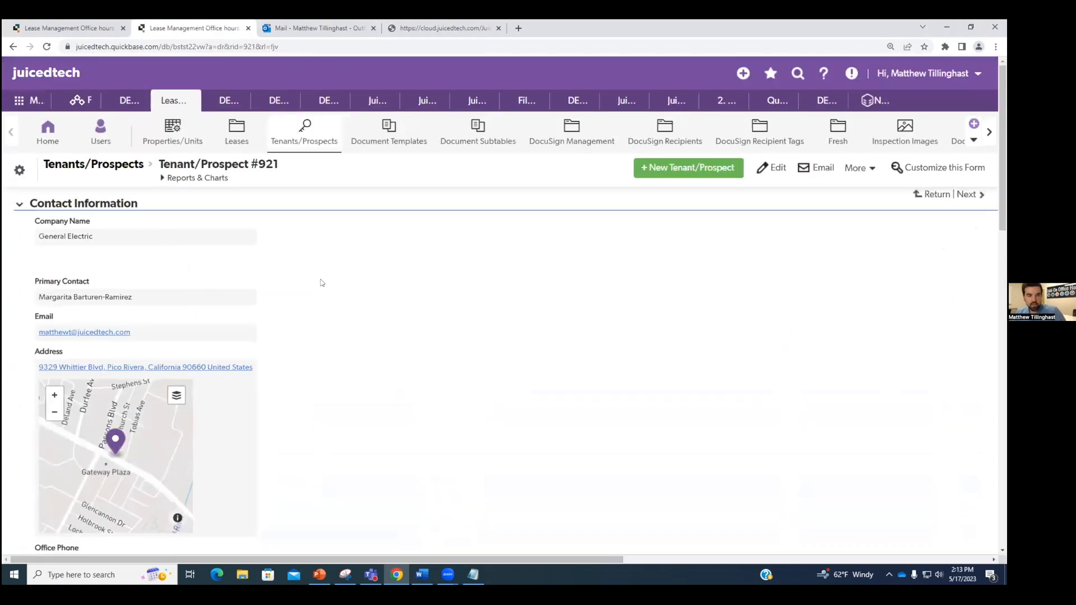
pyautogui.hotkey('ctrl', '-')
pyautogui.click(929, 159)
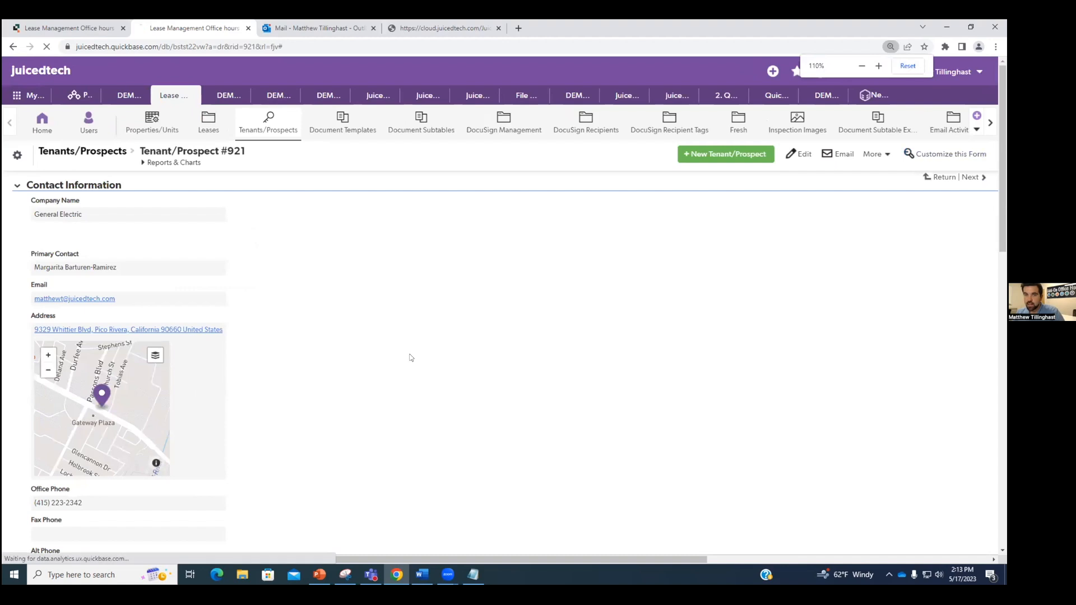
pyautogui.scroll(-8, 174, 314)
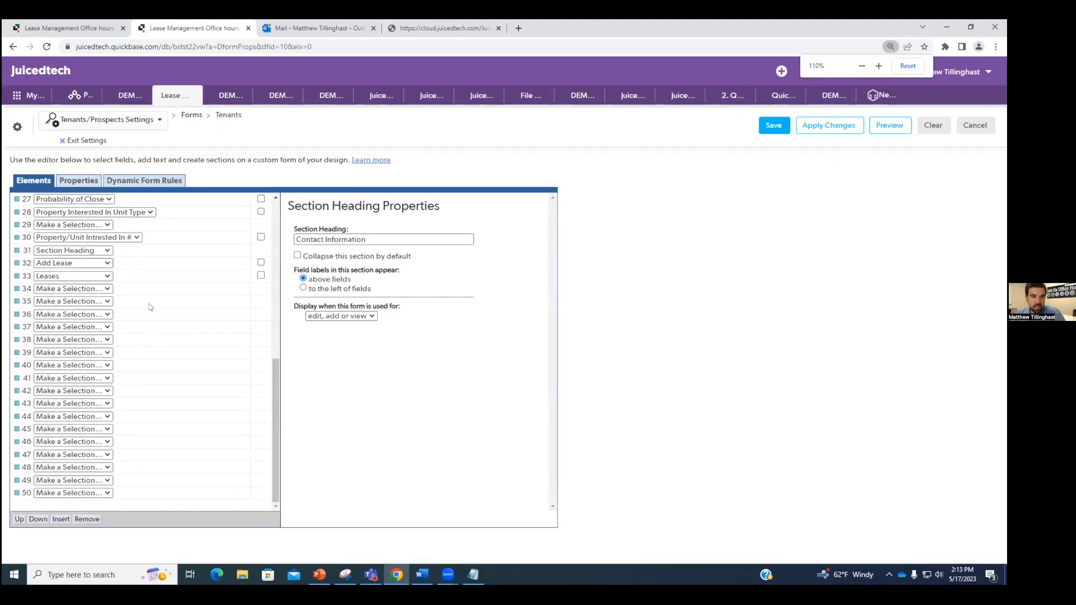
# Step: Add Generate EFP Document2, EFP Document2 and EFP Date2 to form rows 34–36
pyautogui.click(88, 290)
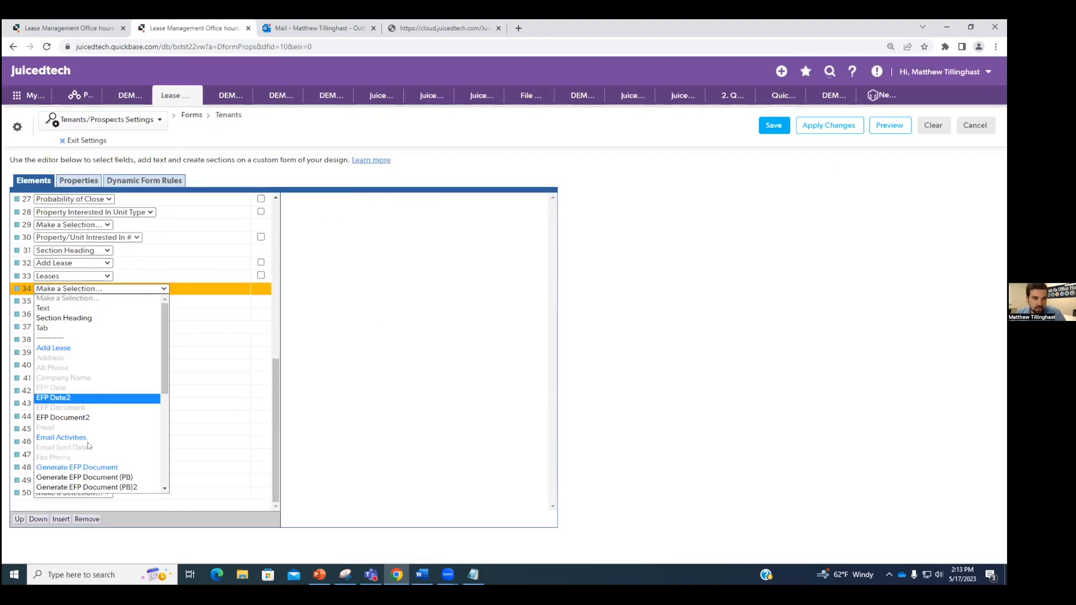
pyautogui.scroll(-3, 96, 395)
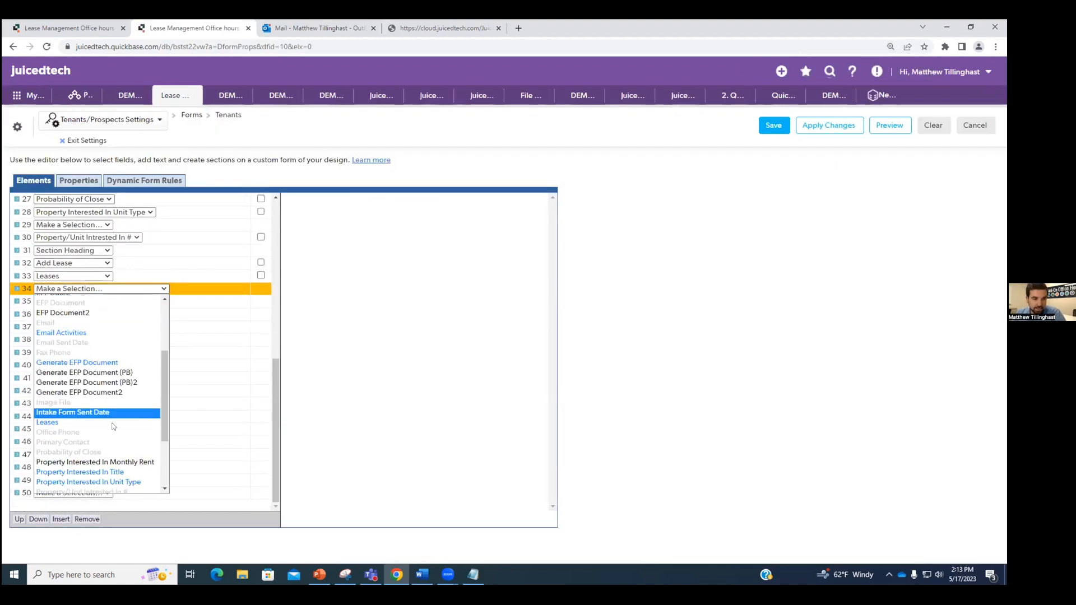
pyautogui.click(115, 392)
pyautogui.click(98, 303)
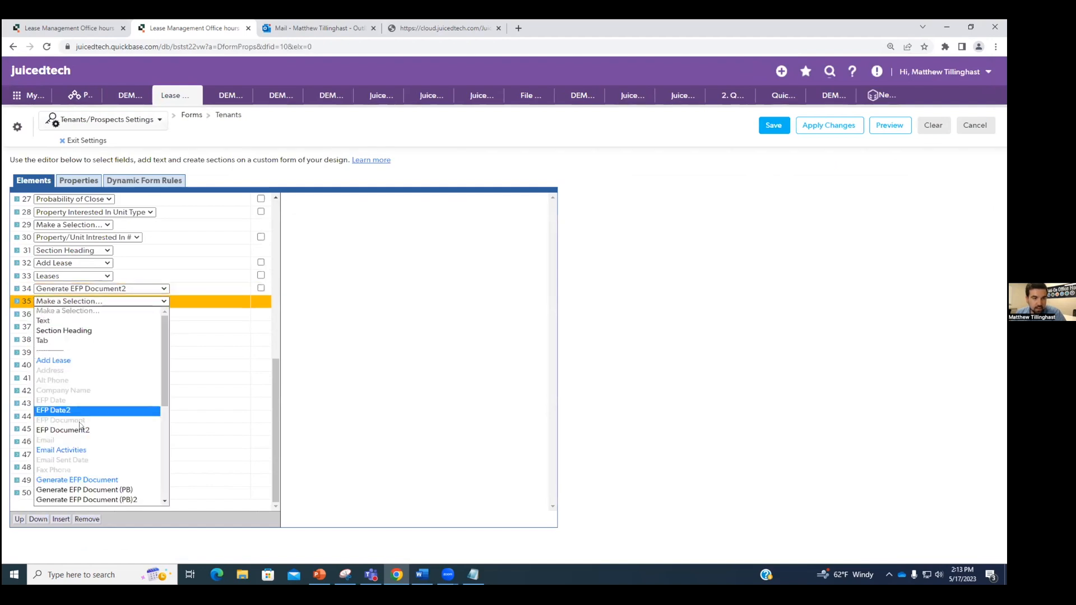
pyautogui.click(80, 429)
pyautogui.click(103, 314)
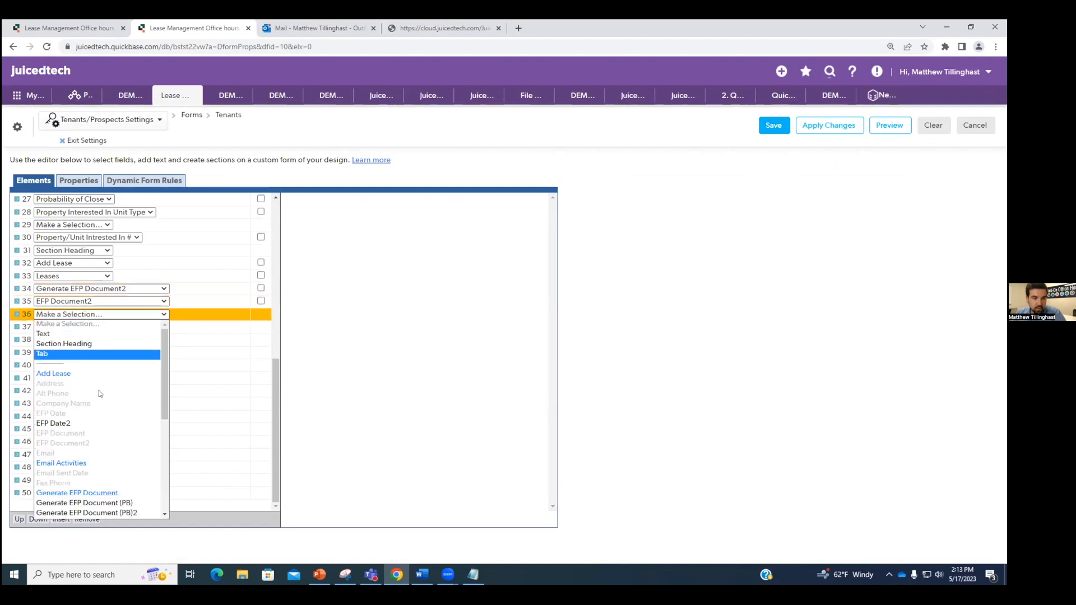
pyautogui.click(93, 425)
pyautogui.click(261, 315)
pyautogui.click(257, 298)
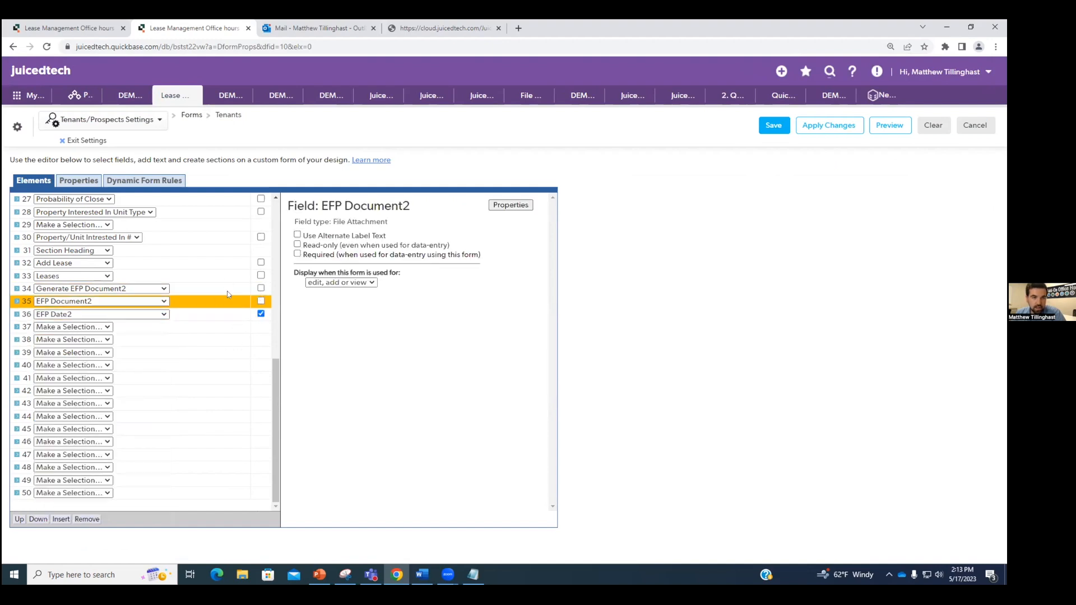
pyautogui.click(260, 302)
pyautogui.click(216, 289)
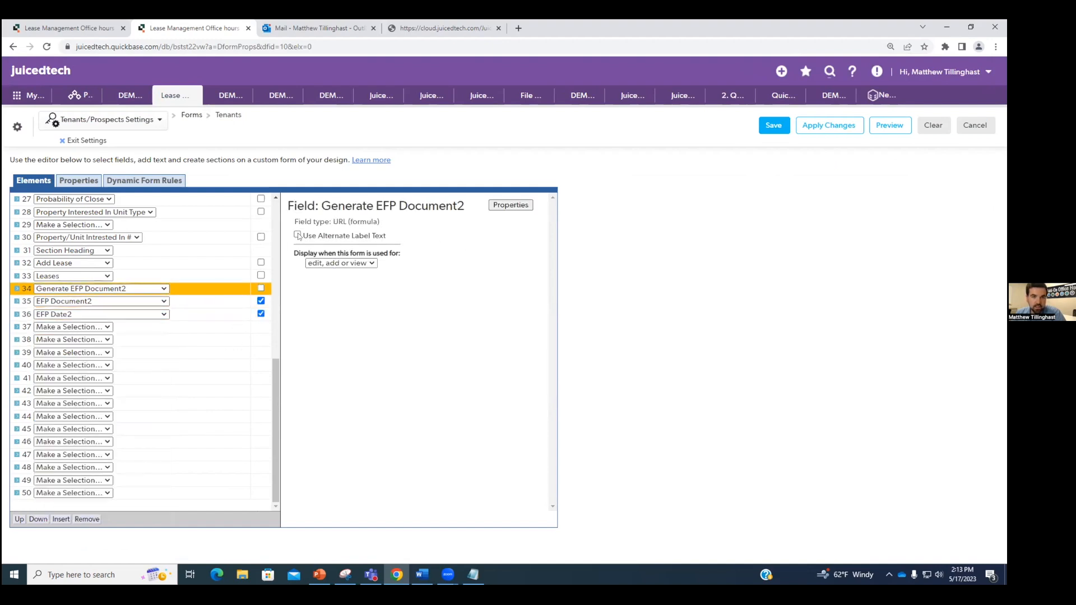
pyautogui.click(200, 303)
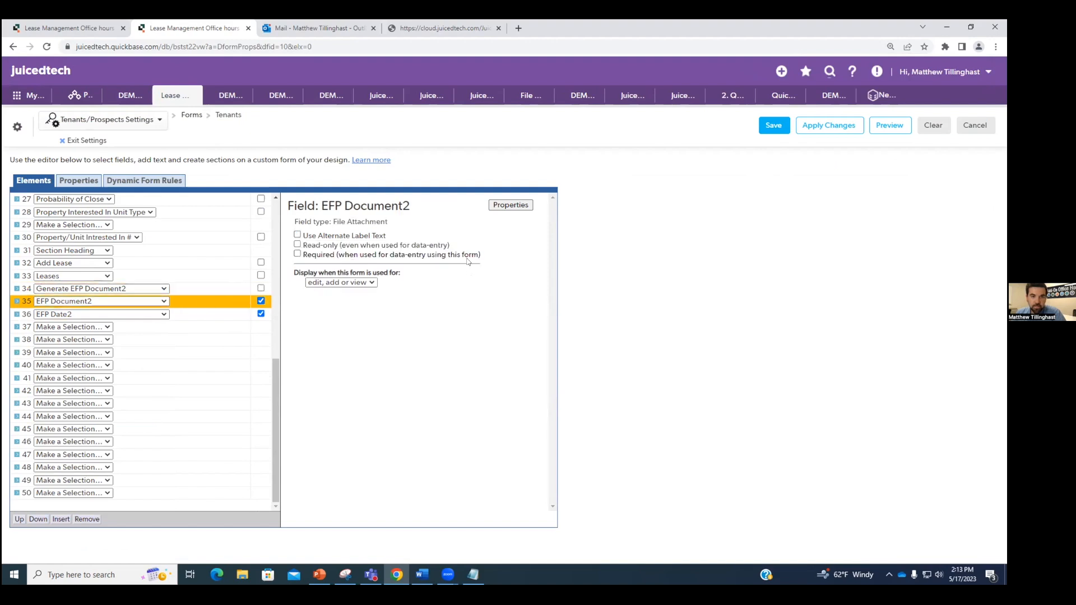
# Step: Save the form and bring up the options for the Generate EFP Document2 button on the record
pyautogui.click(787, 133)
pyautogui.scroll(-15, 370, 348)
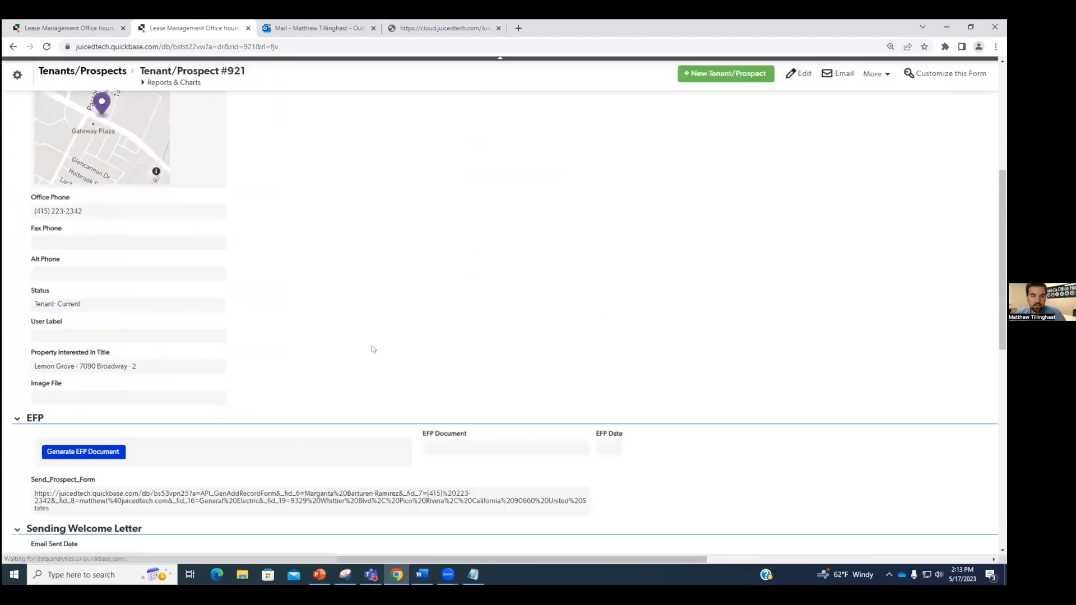
pyautogui.scroll(-5, 365, 351)
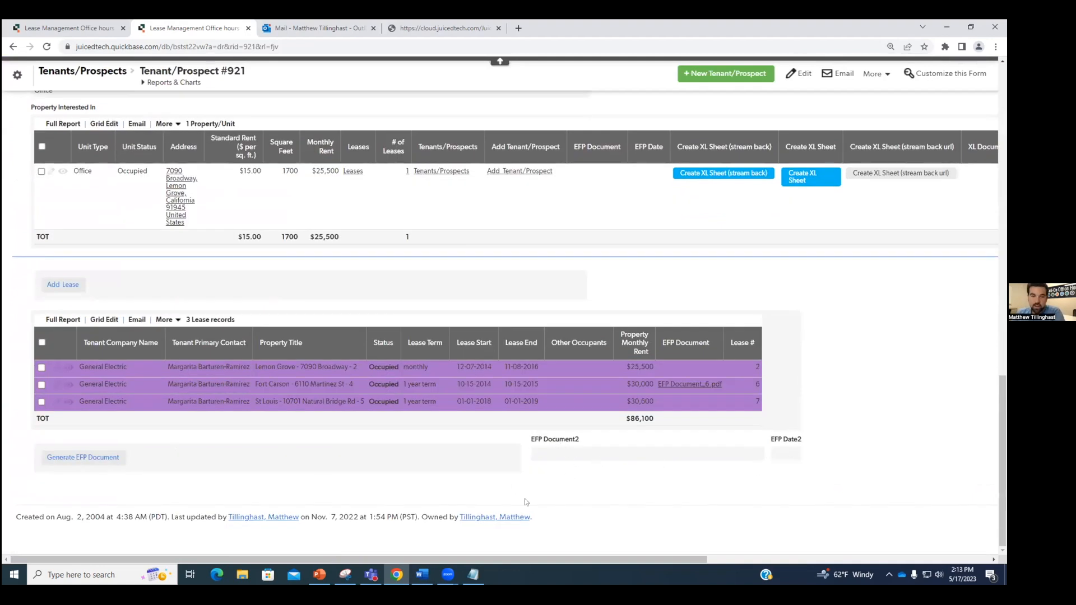
pyautogui.rightClick(181, 463)
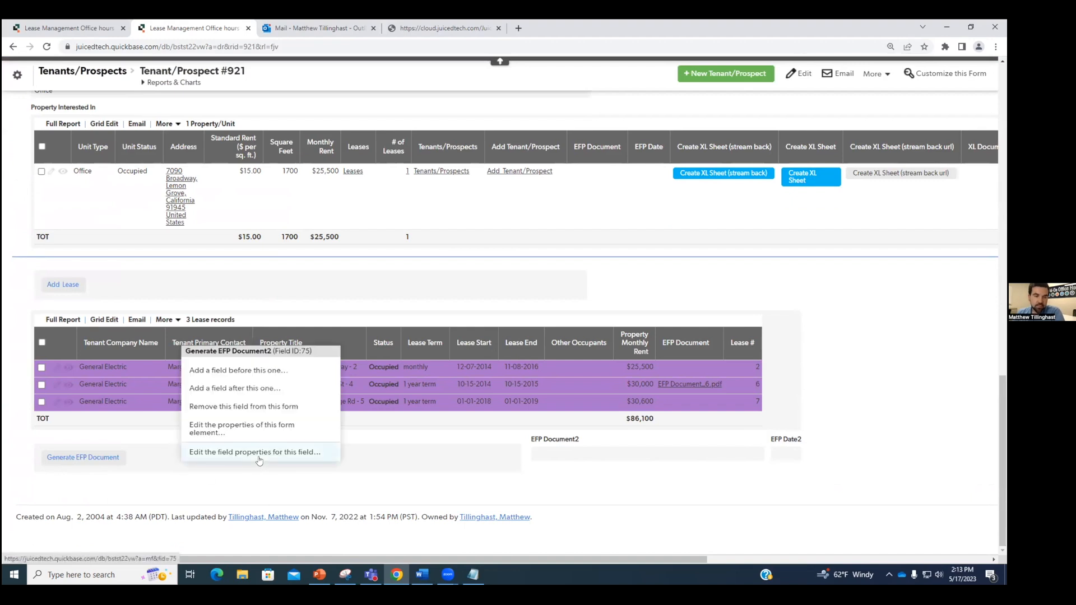
# Step: In the field's properties, change the formula's &fn= file name from EFP Document to Sample Quote
pyautogui.click(259, 455)
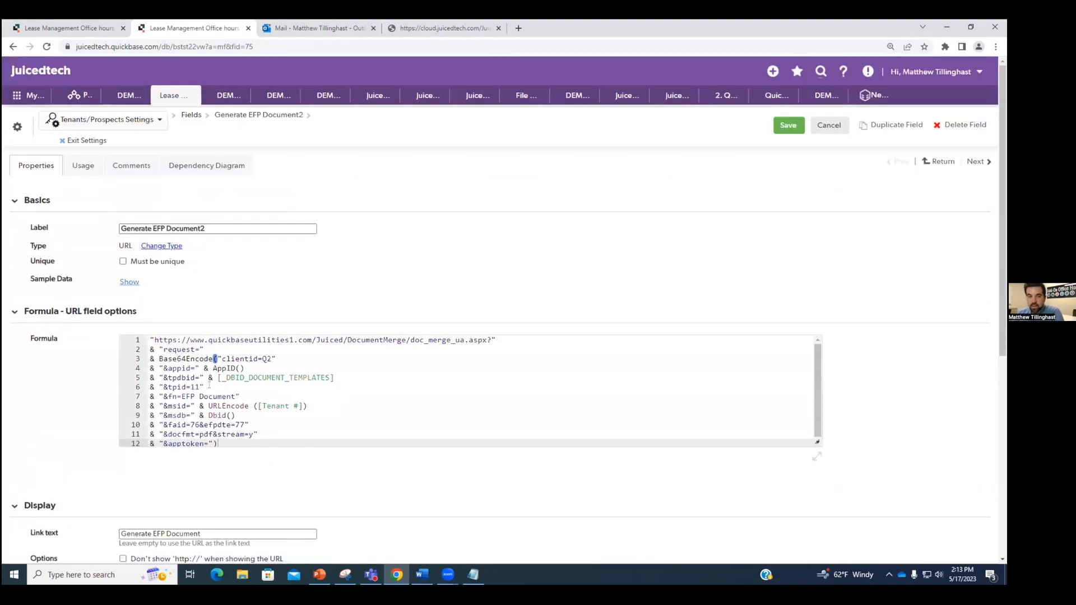
pyautogui.moveTo(209, 386); pyautogui.dragTo(150, 387)
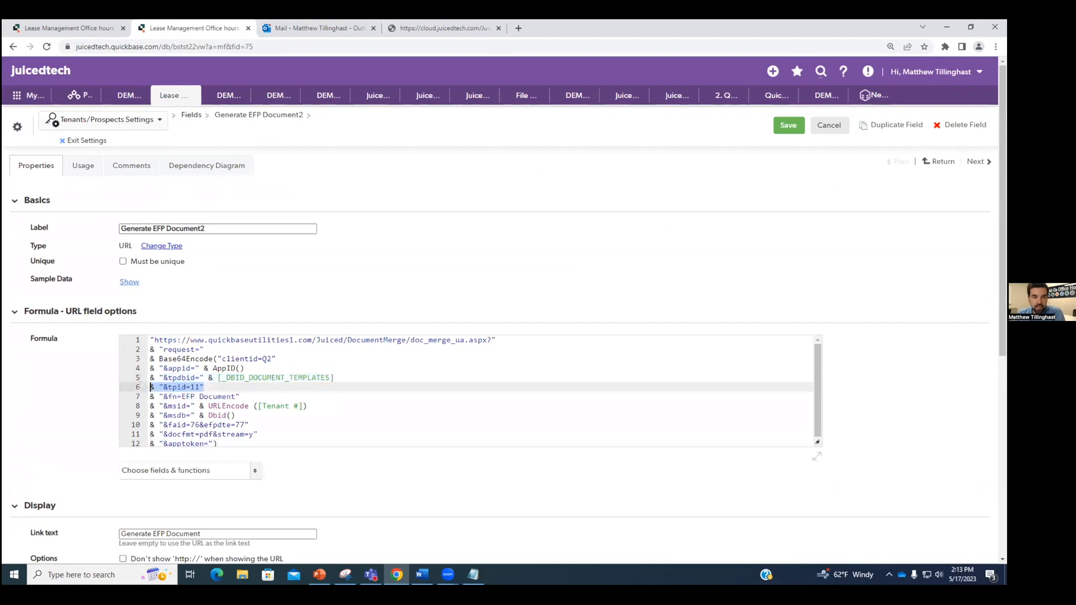
pyautogui.click(238, 396)
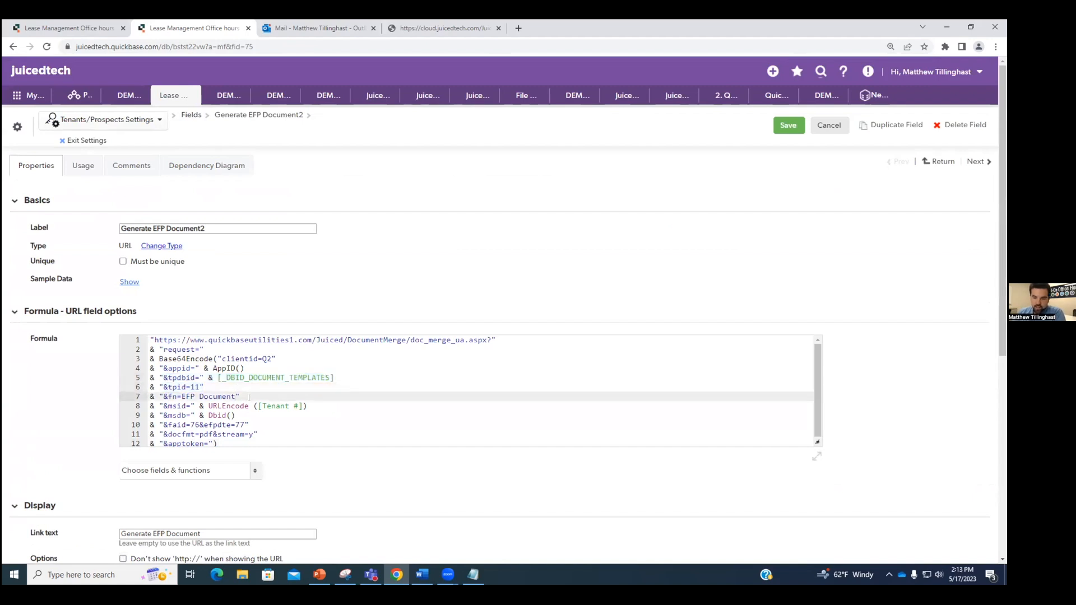
pyautogui.press('BackSpace')
pyautogui.press('BackSpace')
pyautogui.press('BackSpace')
pyautogui.press('BackSpace')
pyautogui.press('BackSpace')
pyautogui.press('BackSpace')
pyautogui.press('BackSpace')
pyautogui.press('BackSpace')
pyautogui.press('BackSpace')
pyautogui.press('BackSpace')
pyautogui.press('BackSpace')
pyautogui.press('BackSpace')
pyautogui.write('Sample Quote')
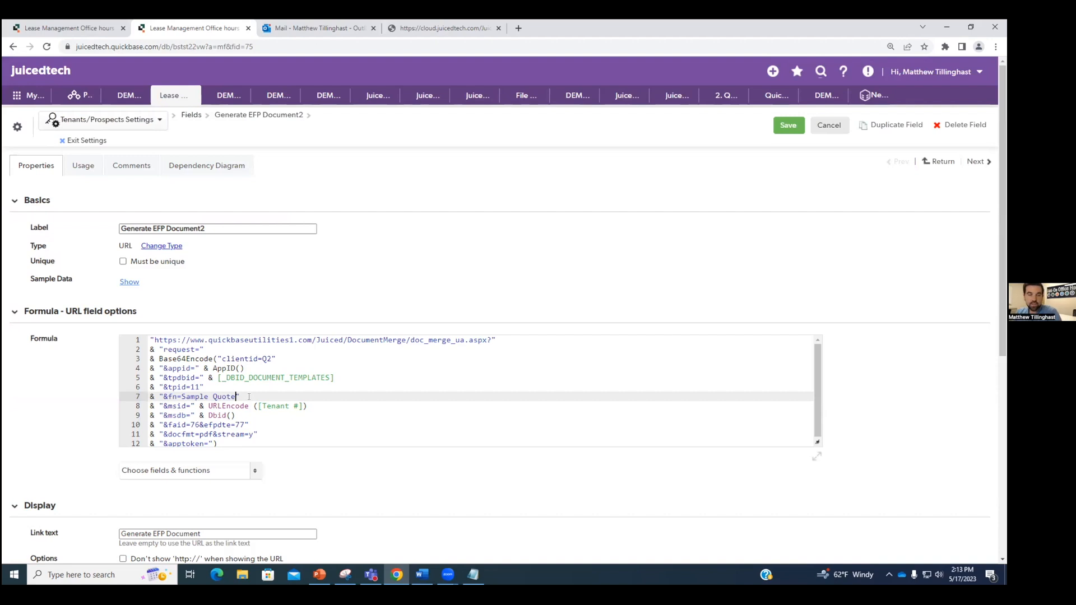
# Step: Review the formula's base URL, tpid=11 template line, and msid/msdb parameters
pyautogui.moveTo(344, 377); pyautogui.dragTo(143, 336)
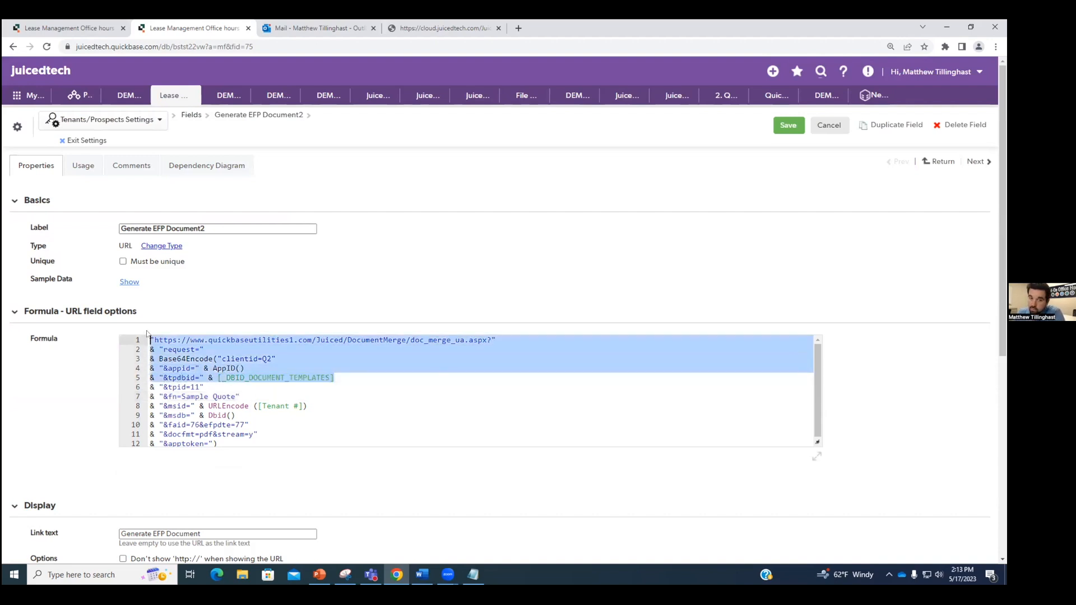
pyautogui.click(377, 377)
pyautogui.scroll(-1, 359, 418)
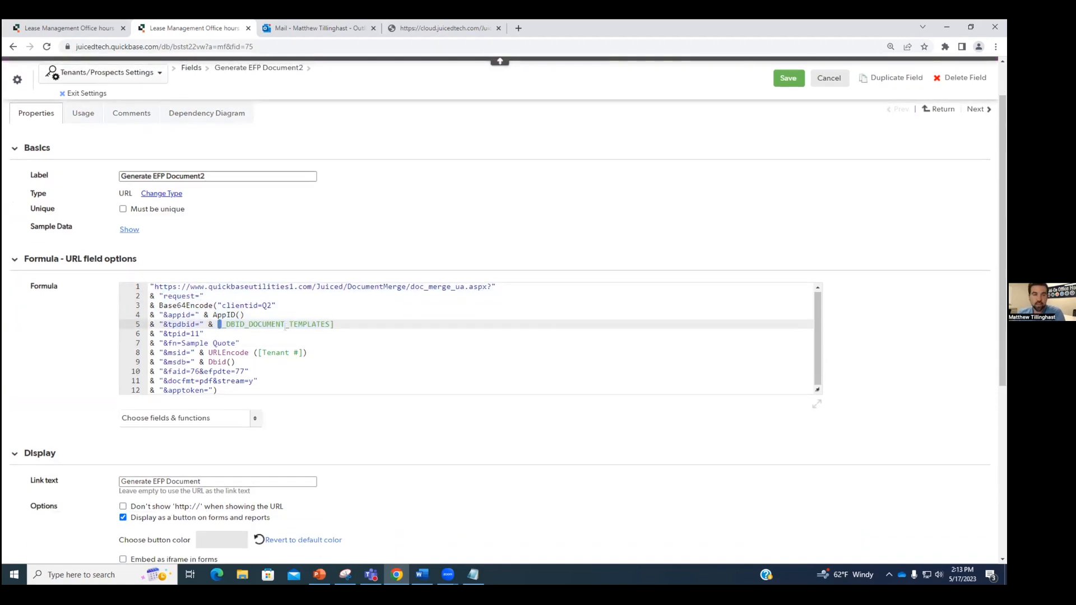
pyautogui.moveTo(151, 334); pyautogui.dragTo(204, 334)
pyautogui.click(209, 334)
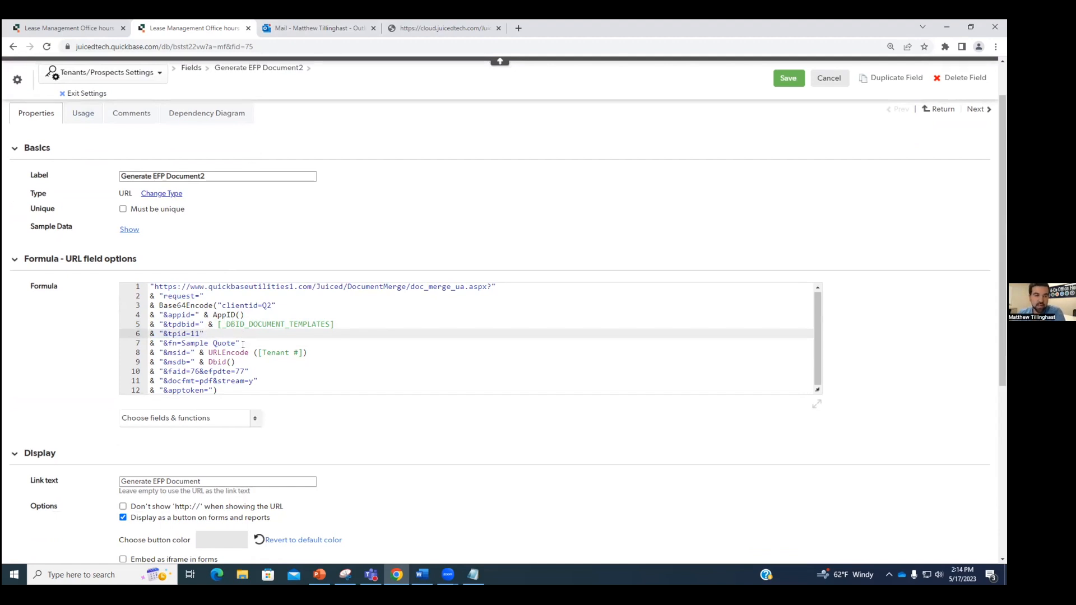
pyautogui.click(217, 343)
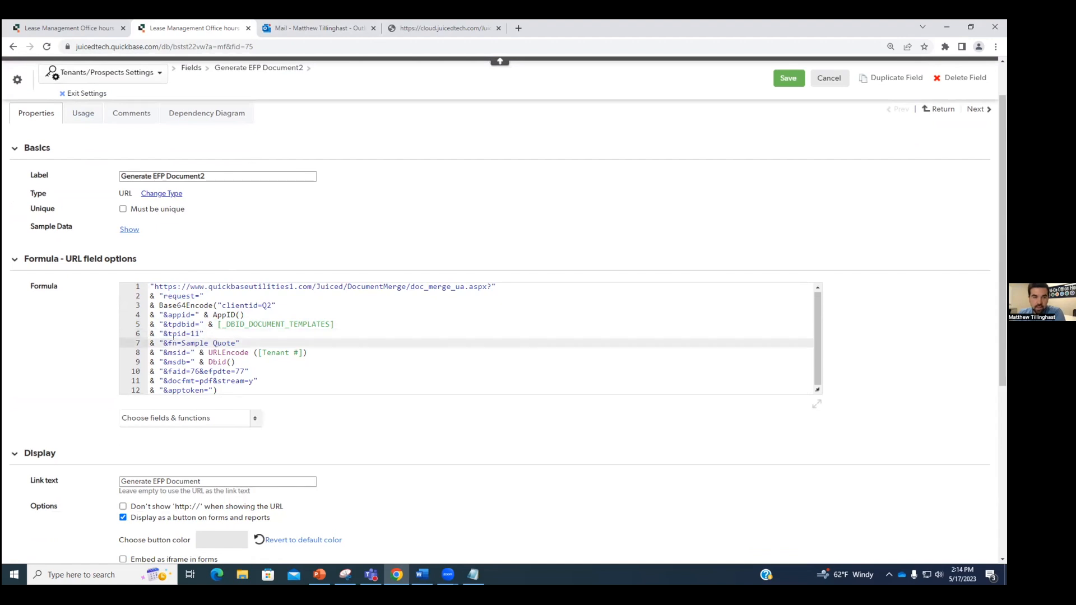
pyautogui.moveTo(235, 362); pyautogui.dragTo(150, 352)
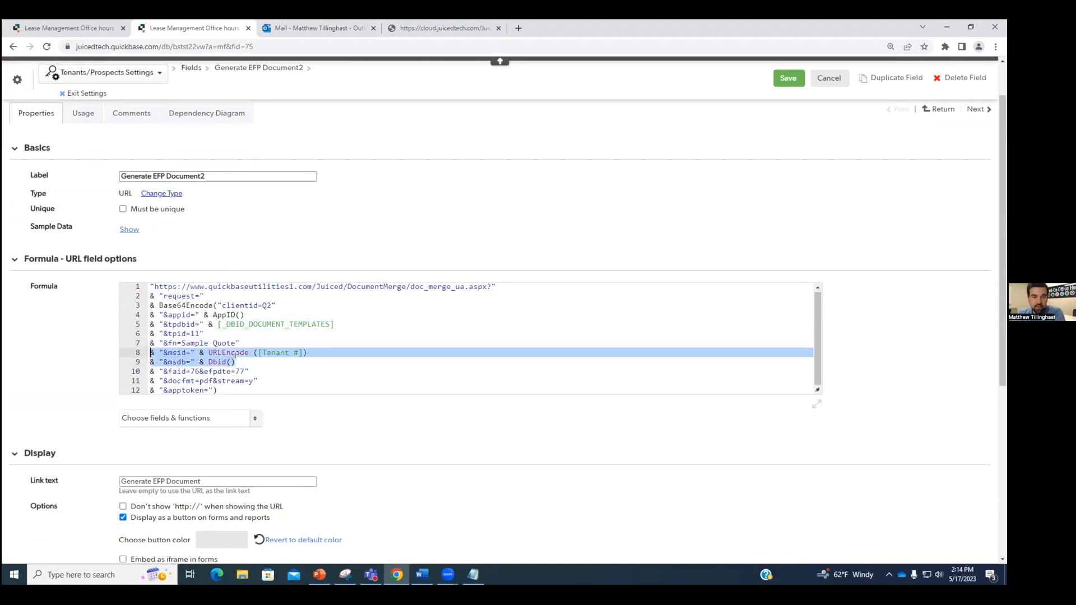
pyautogui.click(242, 361)
pyautogui.click(186, 362)
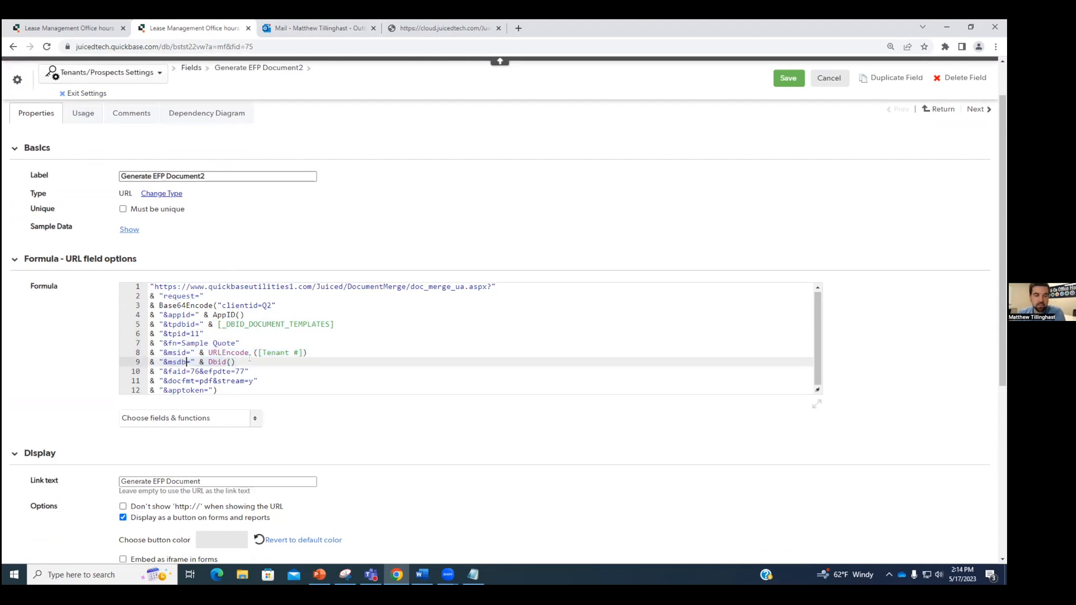
pyautogui.moveTo(242, 361); pyautogui.dragTo(150, 353)
pyautogui.click(230, 370)
# Step: Check the faid=76, efpdte=77, docfmt and stream=y parameters in the formula
pyautogui.doubleClick(194, 371)
pyautogui.moveTo(165, 371); pyautogui.dragTo(229, 371)
pyautogui.click(247, 372)
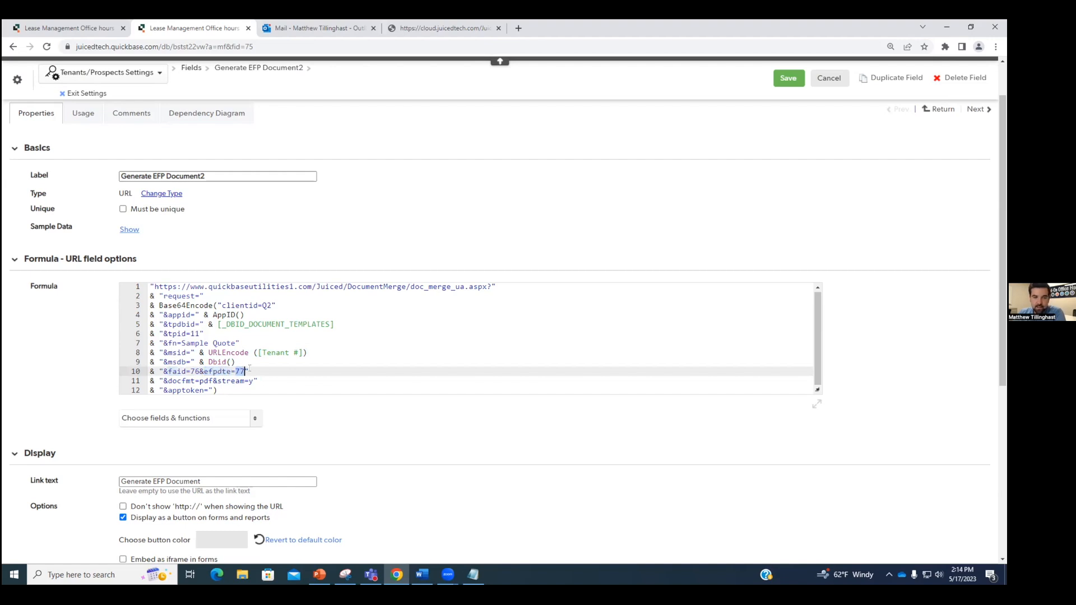
pyautogui.scroll(-1, 206, 372)
pyautogui.click(190, 328)
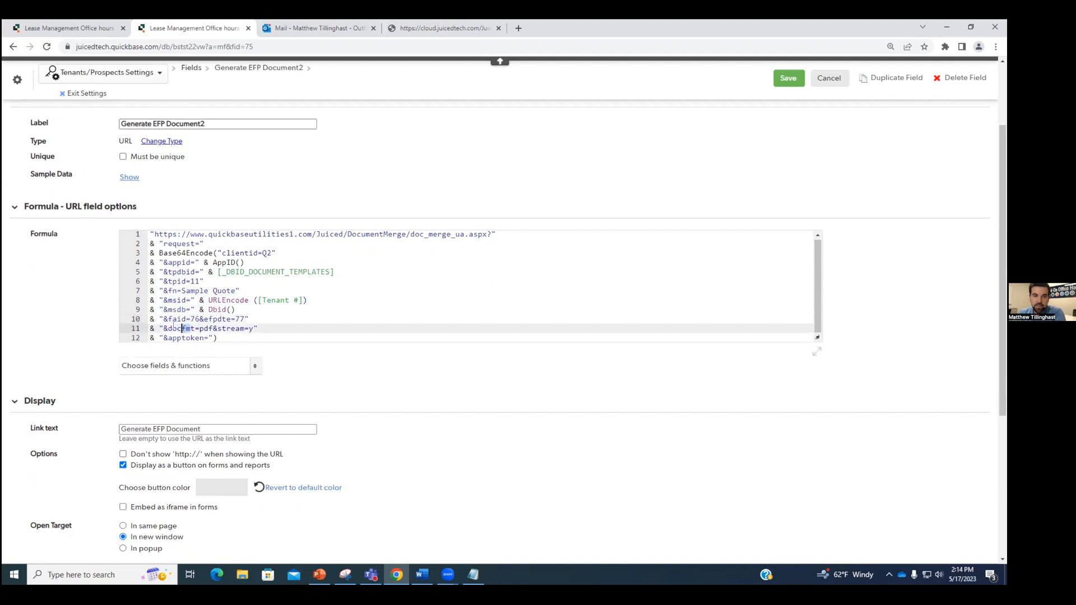
pyautogui.moveTo(167, 329); pyautogui.dragTo(218, 329)
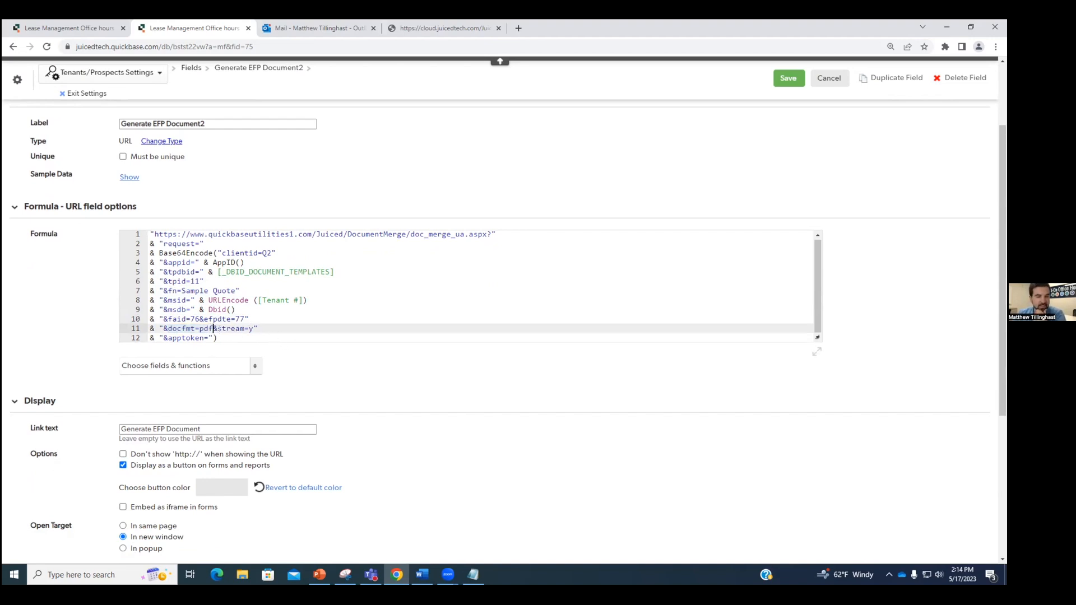
pyautogui.keyDown('shift'); pyautogui.click(222, 329); pyautogui.keyUp('shift')
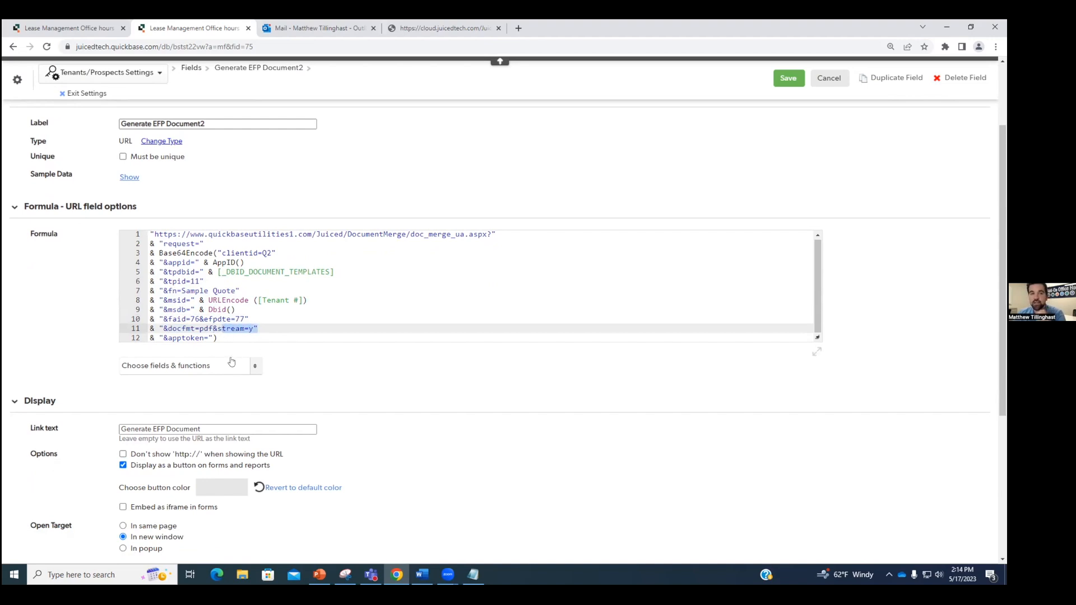
pyautogui.scroll(-2, 330, 381)
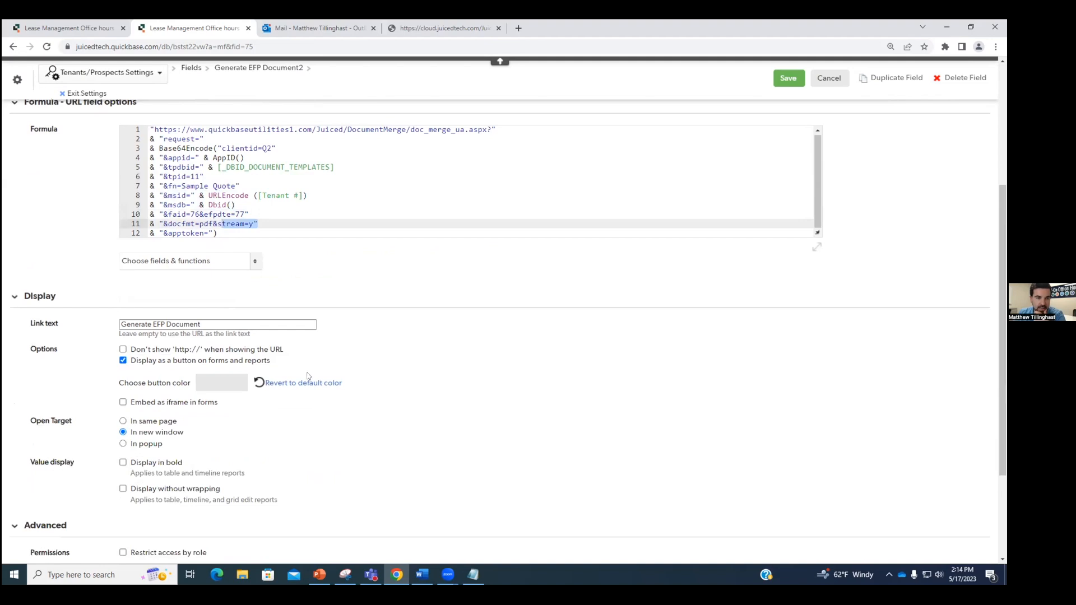
# Step: Replace the button's link text 'Generate EFP Document' with 'Generate Quote'
pyautogui.click(210, 324)
pyautogui.moveTo(210, 324); pyautogui.dragTo(120, 324)
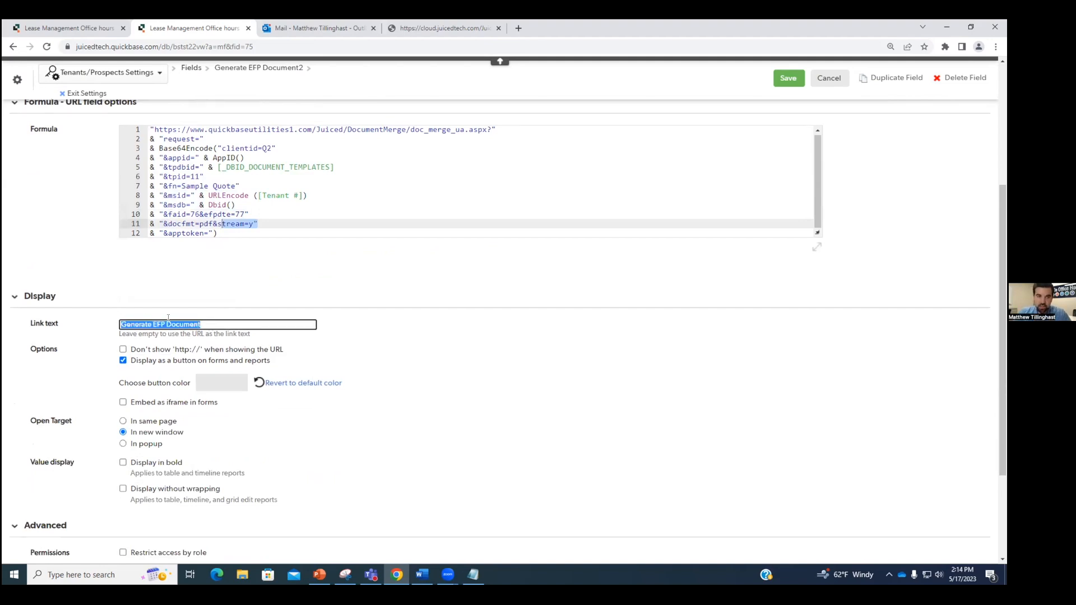
pyautogui.press('BackSpace')
pyautogui.write('Genera')
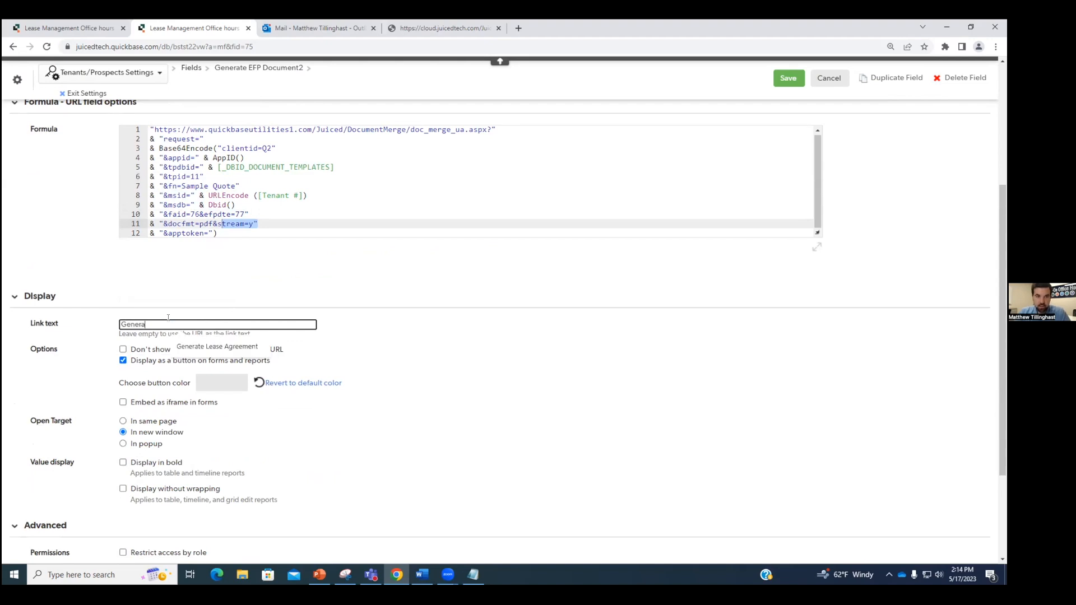
pyautogui.write('te Quote')
pyautogui.click(287, 342)
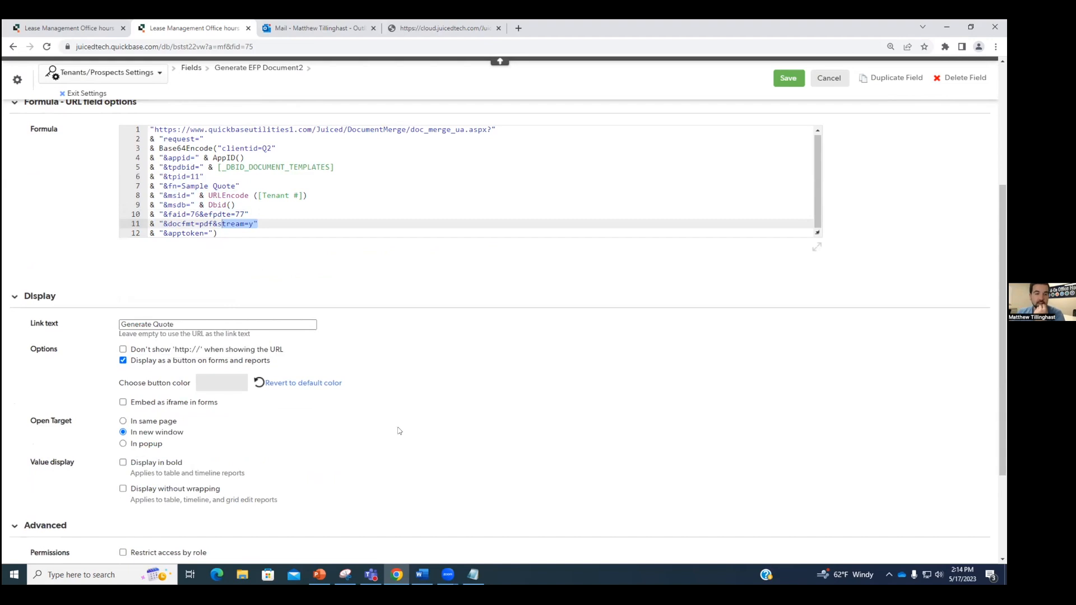
pyautogui.scroll(-2, 253, 364)
# Step: Make the button bright green and save the field settings
pyautogui.click(211, 286)
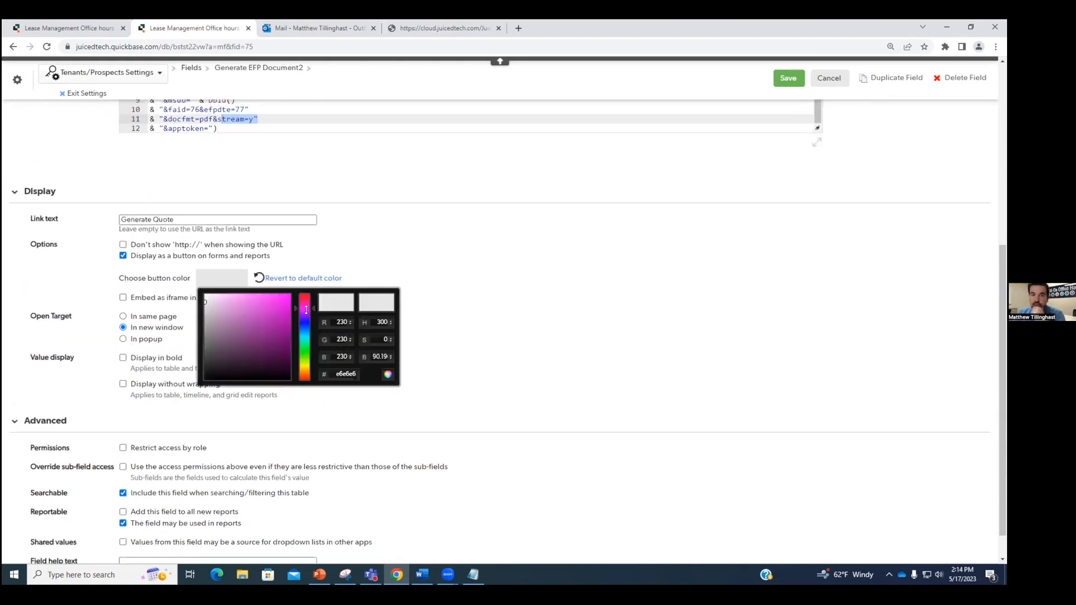
pyautogui.moveTo(309, 318); pyautogui.dragTo(308, 347)
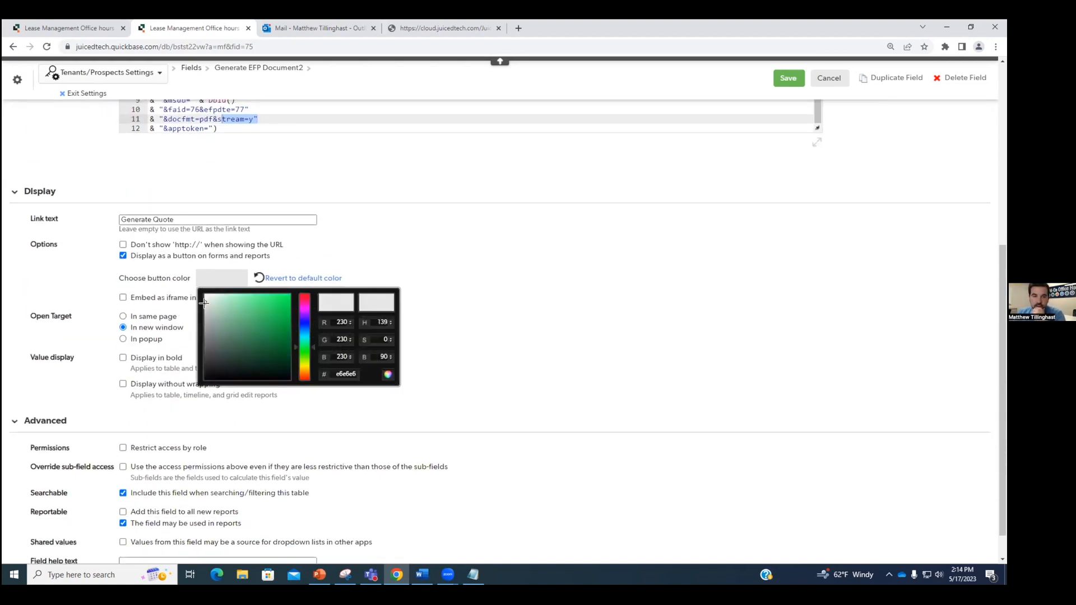
pyautogui.click(289, 301)
pyautogui.click(496, 279)
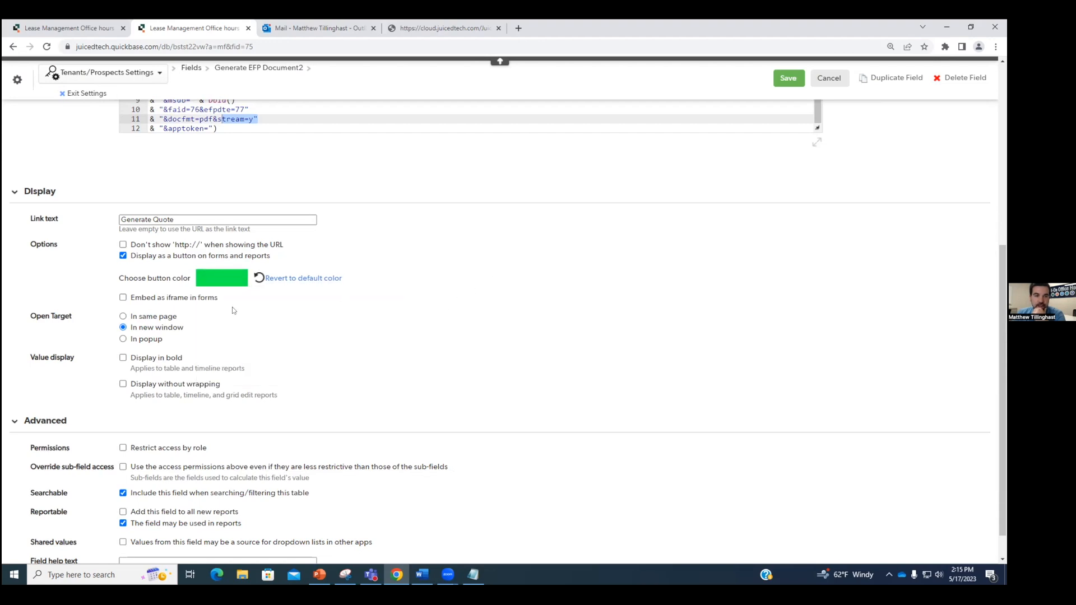
pyautogui.click(785, 81)
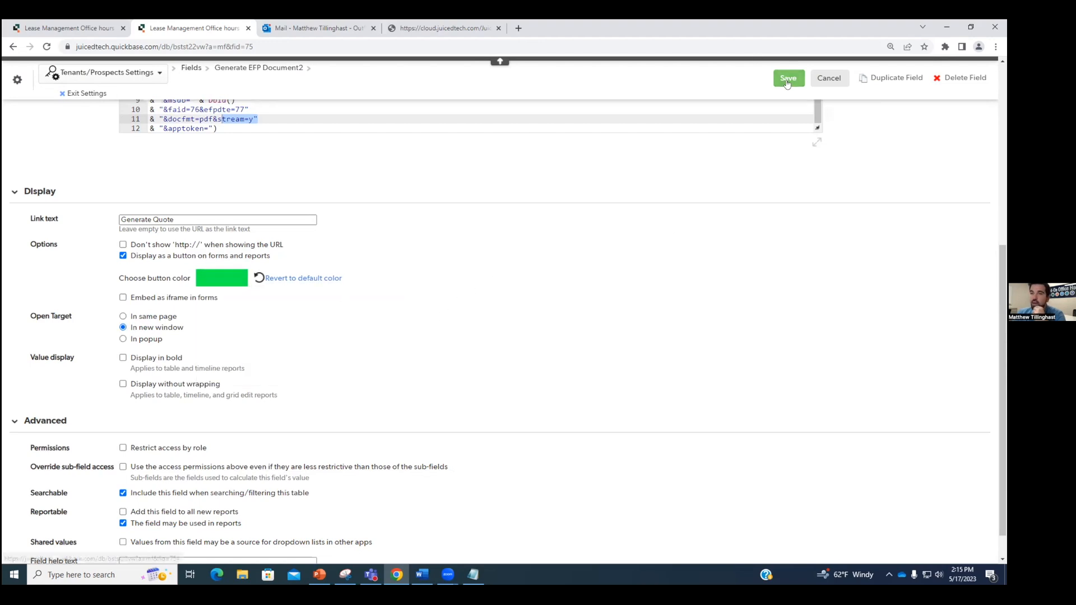
pyautogui.scroll(-15, 425, 291)
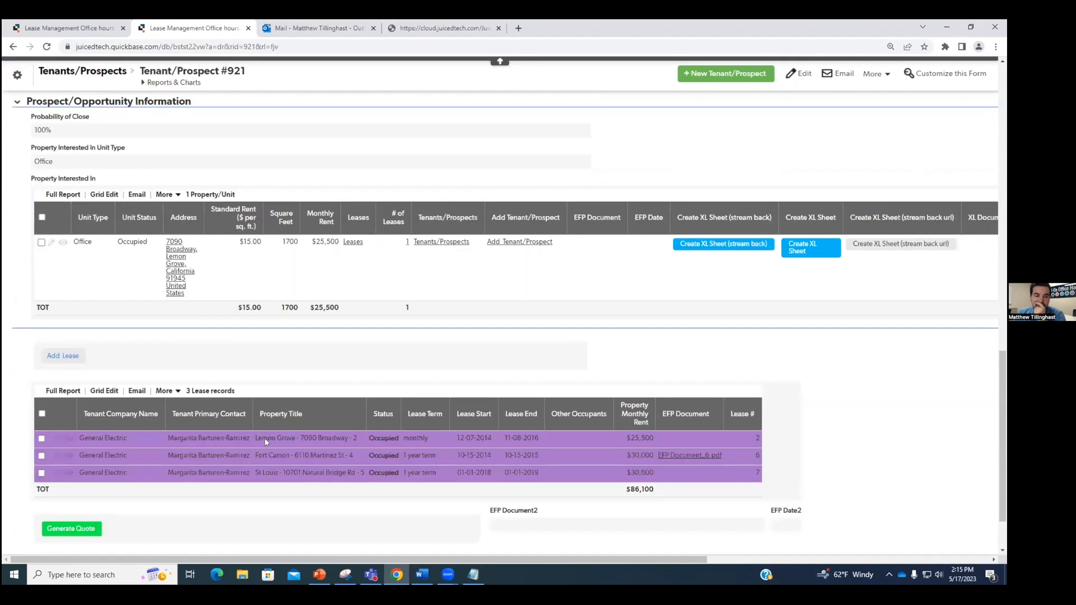
# Step: Generate the Sample Quote_921 PDF from the green Generate Quote button and check its date
pyautogui.scroll(-3, 264, 438)
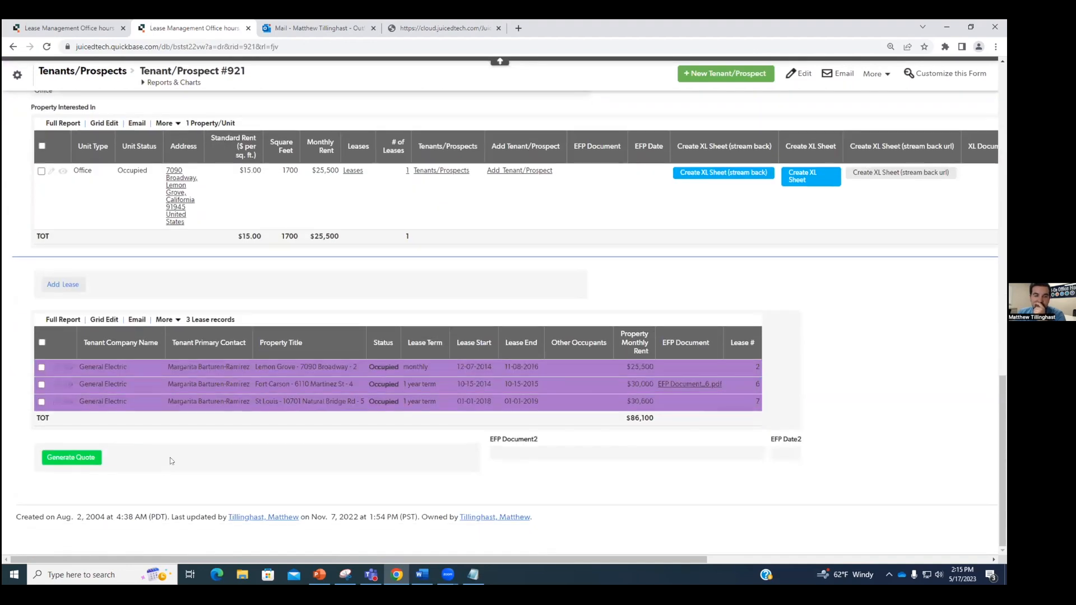
pyautogui.click(91, 460)
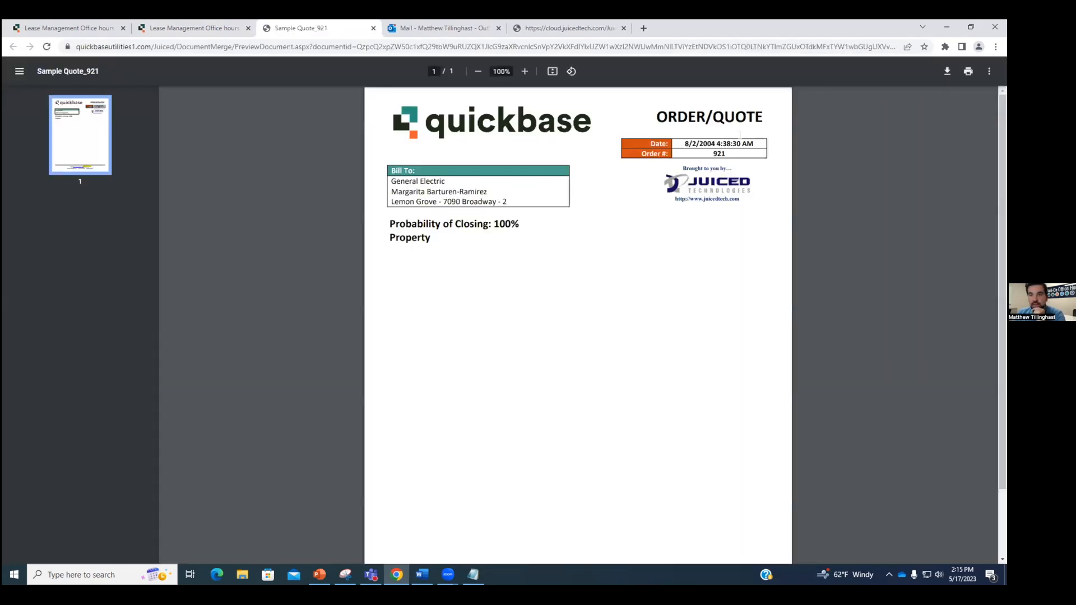
pyautogui.moveTo(684, 144); pyautogui.dragTo(756, 146)
pyautogui.click(737, 162)
pyautogui.click(231, 26)
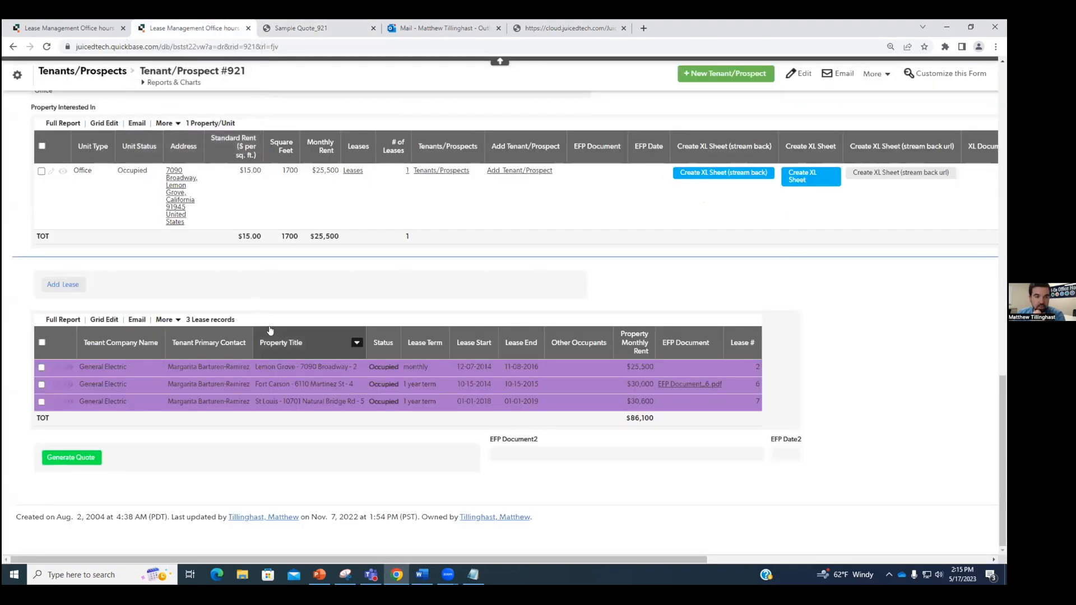
pyautogui.click(332, 27)
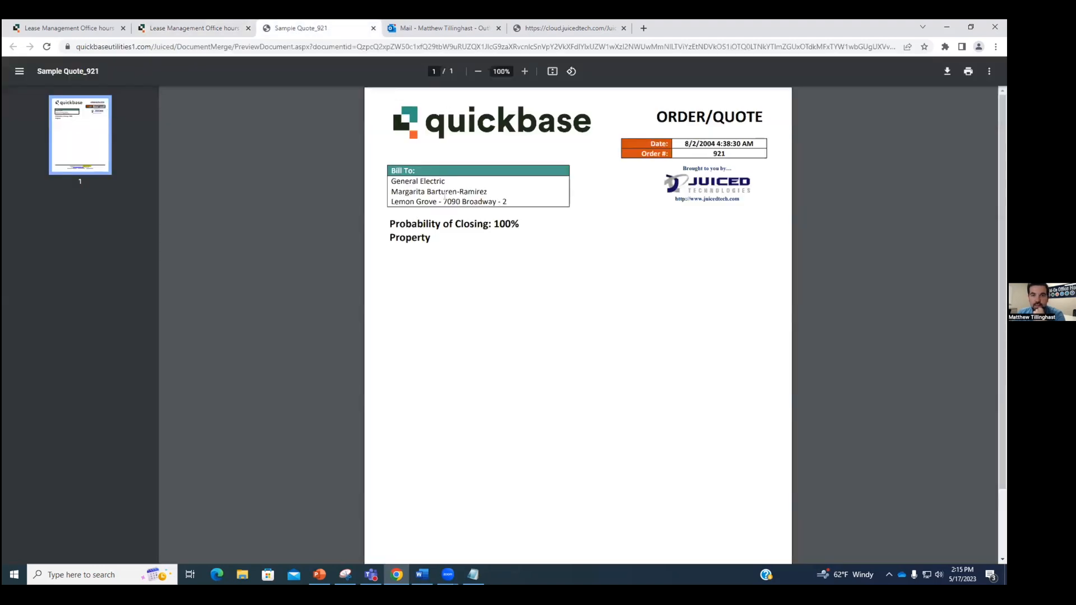
# Step: Check the PDF's Bill To, date and order values, then return to Tenant/Prospect #921
pyautogui.moveTo(395, 186); pyautogui.dragTo(454, 187)
pyautogui.click(516, 219)
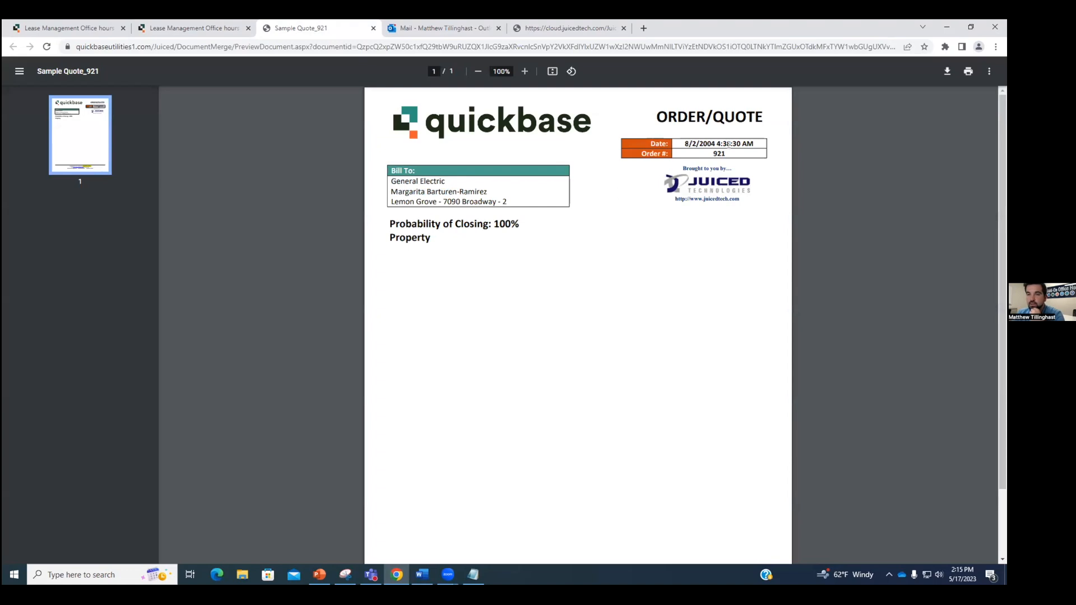
pyautogui.moveTo(721, 153)
pyautogui.mouseDown()
pyautogui.moveTo(708, 140)
pyautogui.moveTo(741, 144)
pyautogui.mouseUp()
pyautogui.click(701, 142)
pyautogui.click(766, 148)
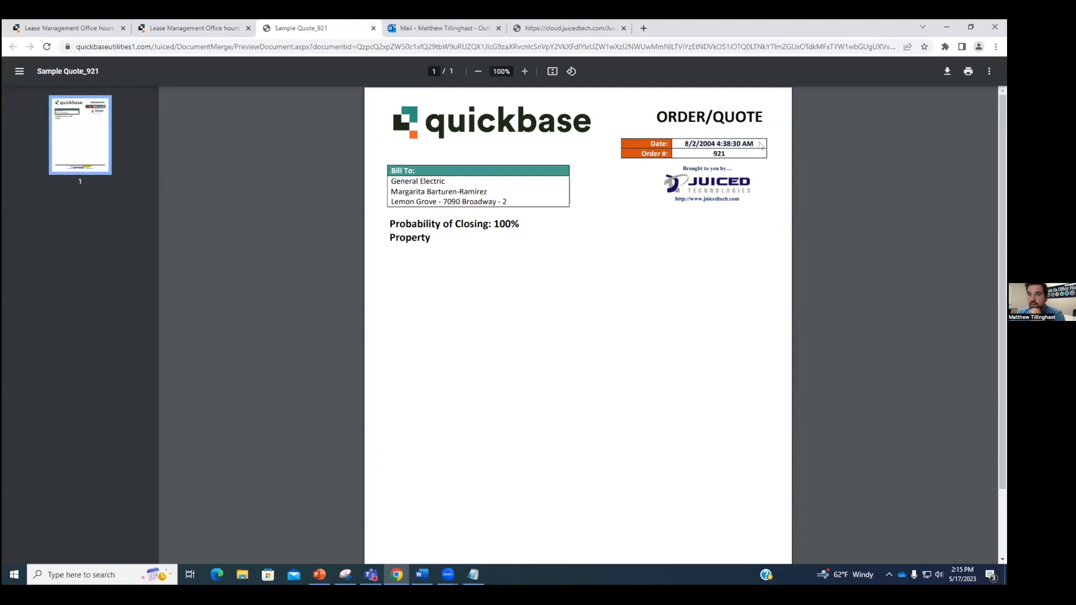
pyautogui.click(214, 23)
# Step: Show the Tenants/Prospects Fields list from table settings, then open a new browser tab
pyautogui.click(17, 74)
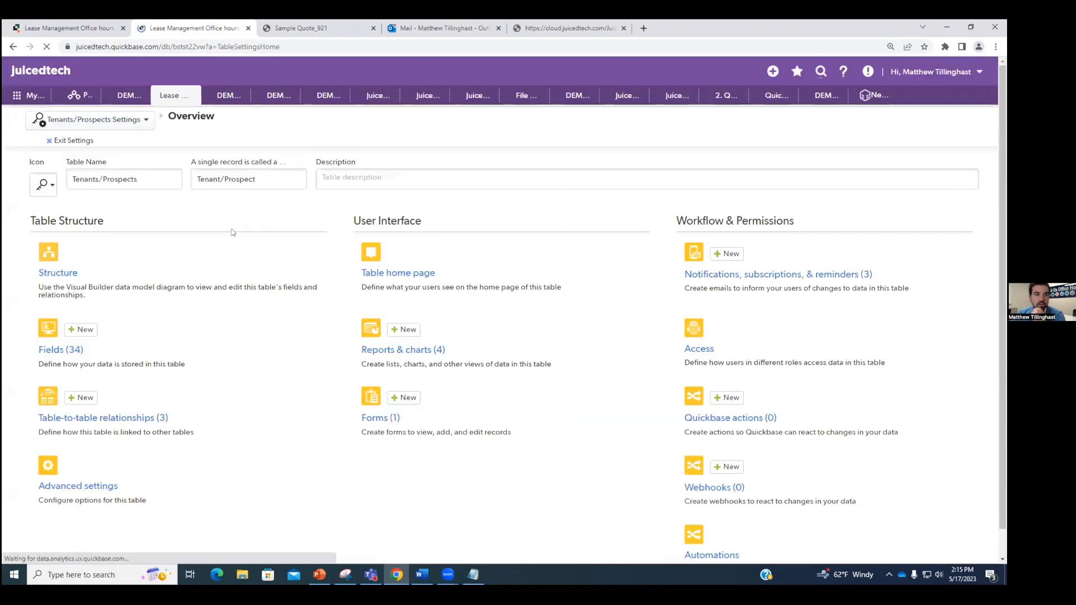
pyautogui.click(50, 410)
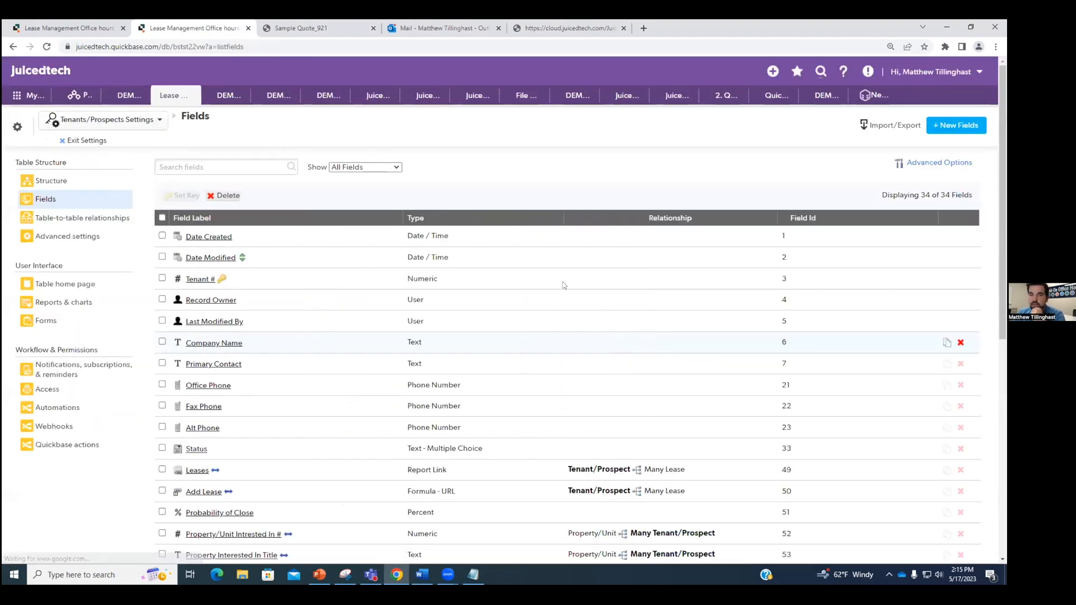
pyautogui.moveTo(207, 242)
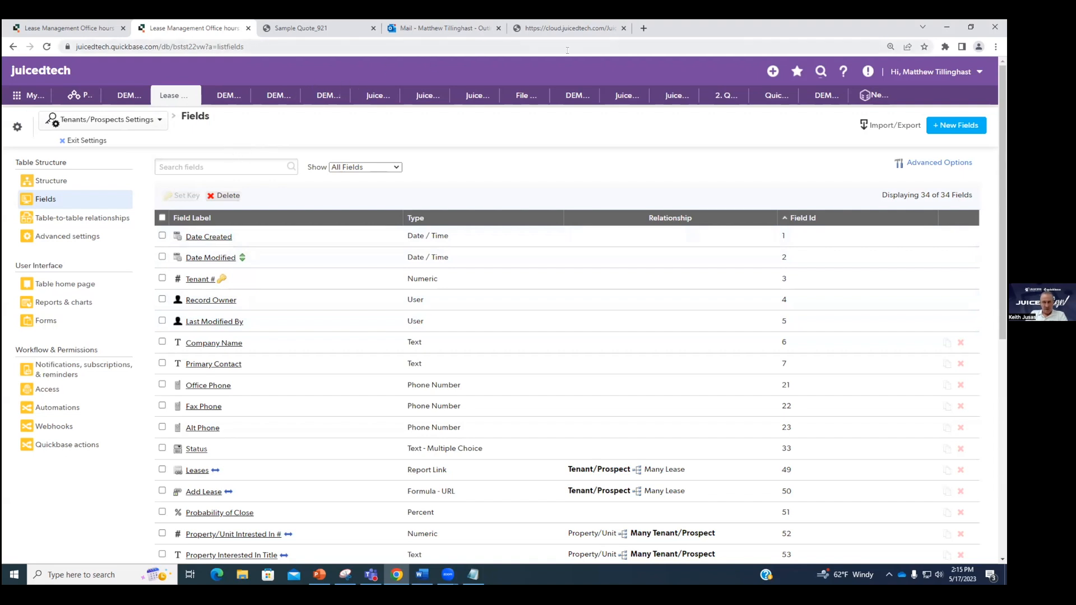
pyautogui.click(644, 29)
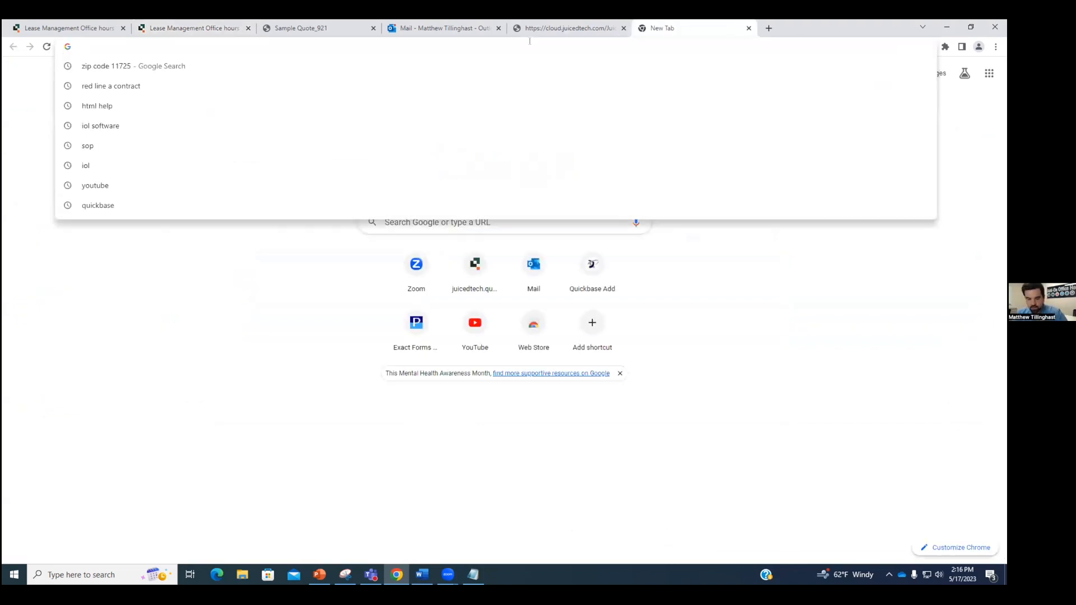
# Step: Go to juicedtech.com and open the Juiced Technologies help site
pyautogui.write('ju')
pyautogui.click(543, 66)
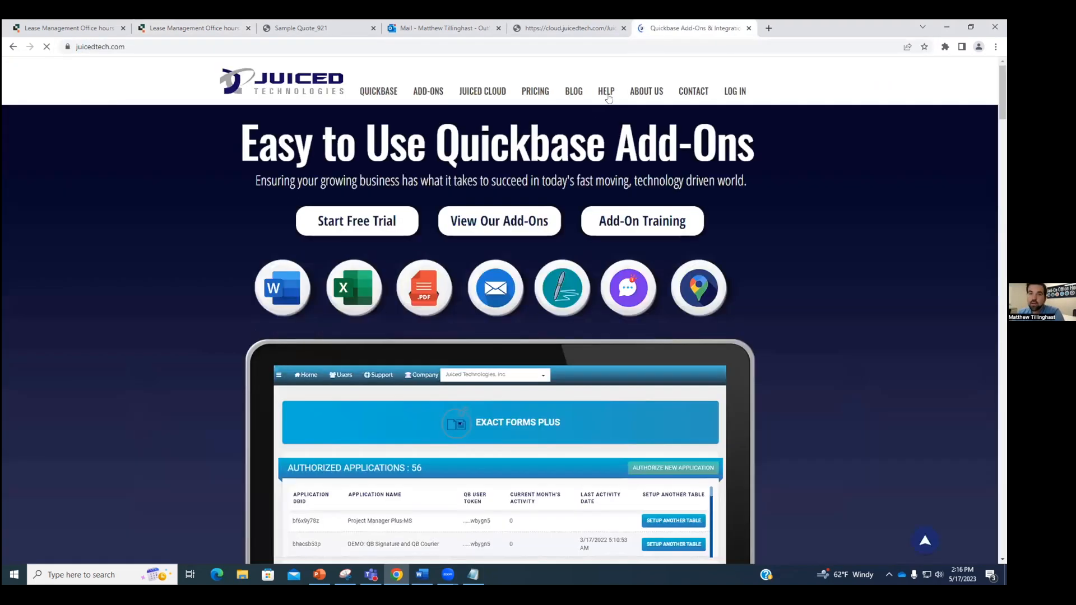
pyautogui.click(606, 95)
pyautogui.click(654, 30)
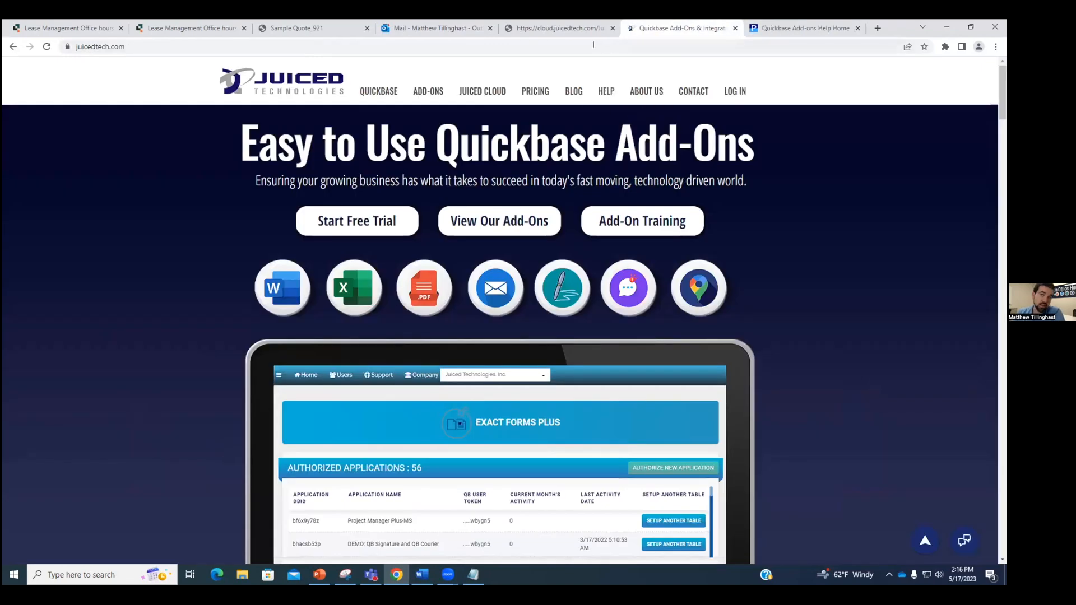
pyautogui.click(796, 28)
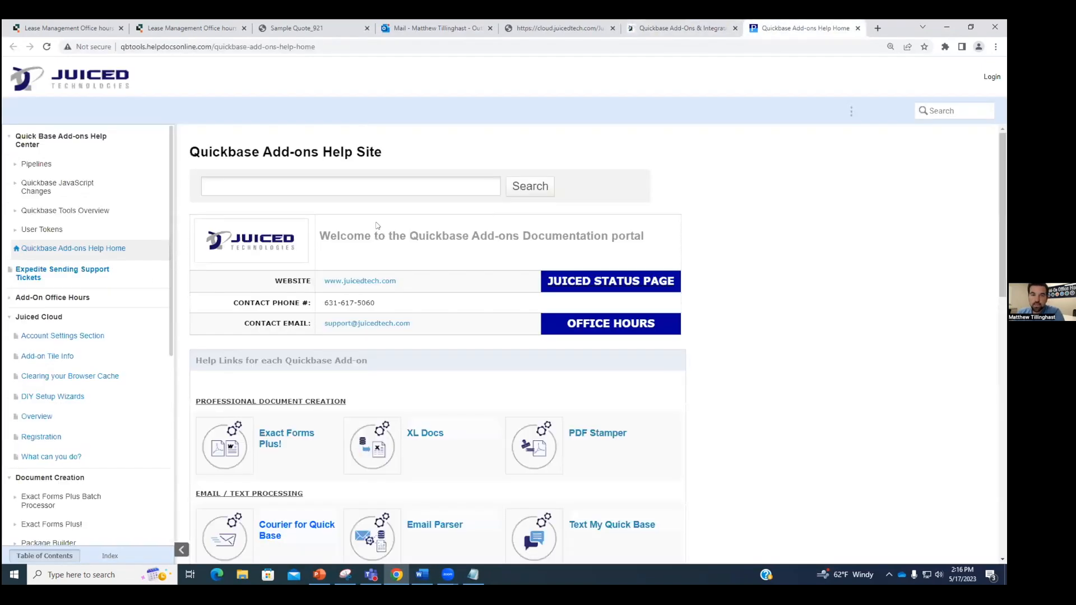
pyautogui.scroll(-3, 43, 297)
# Step: Read the Exact Forms Plus articles on Including Images, Generating a PDF and Document Templates
pyautogui.click(71, 368)
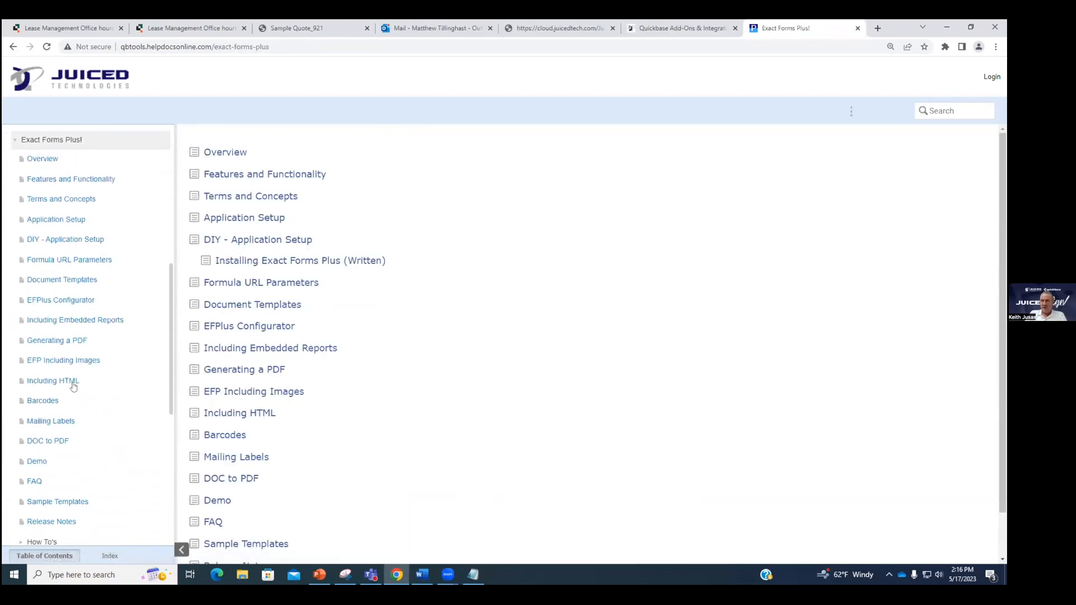
pyautogui.scroll(-1, 73, 380)
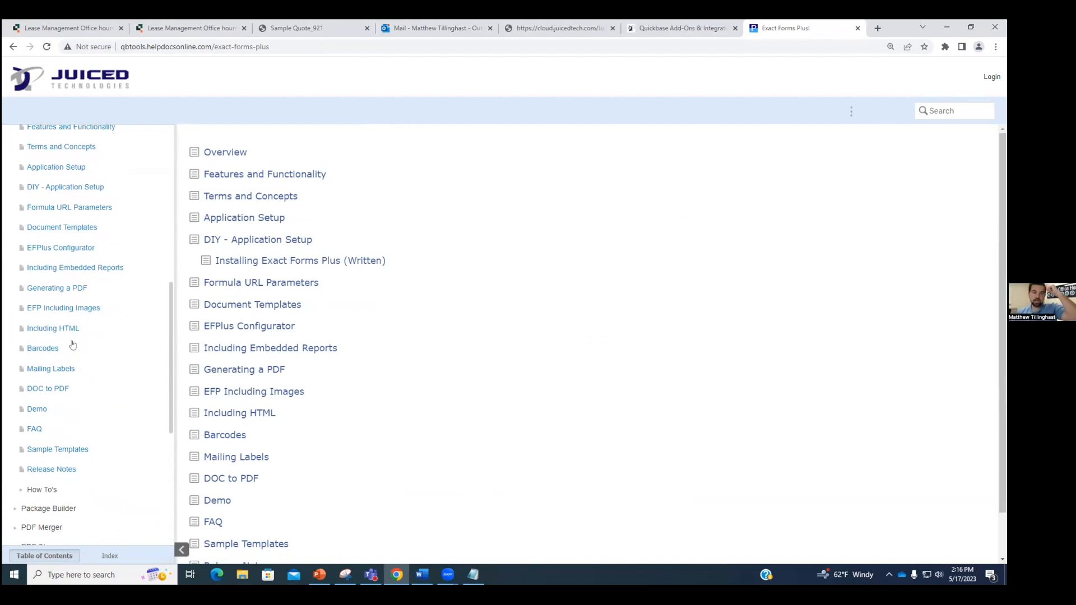
pyautogui.click(72, 309)
pyautogui.click(64, 328)
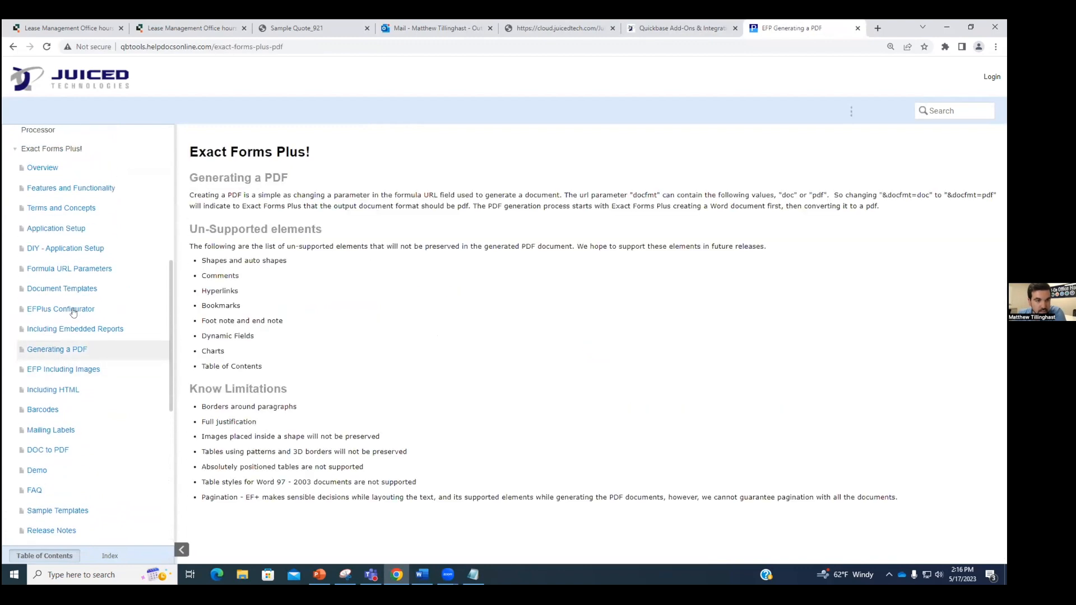
pyautogui.click(77, 287)
pyautogui.scroll(-12, 405, 318)
pyautogui.scroll(-15, 405, 318)
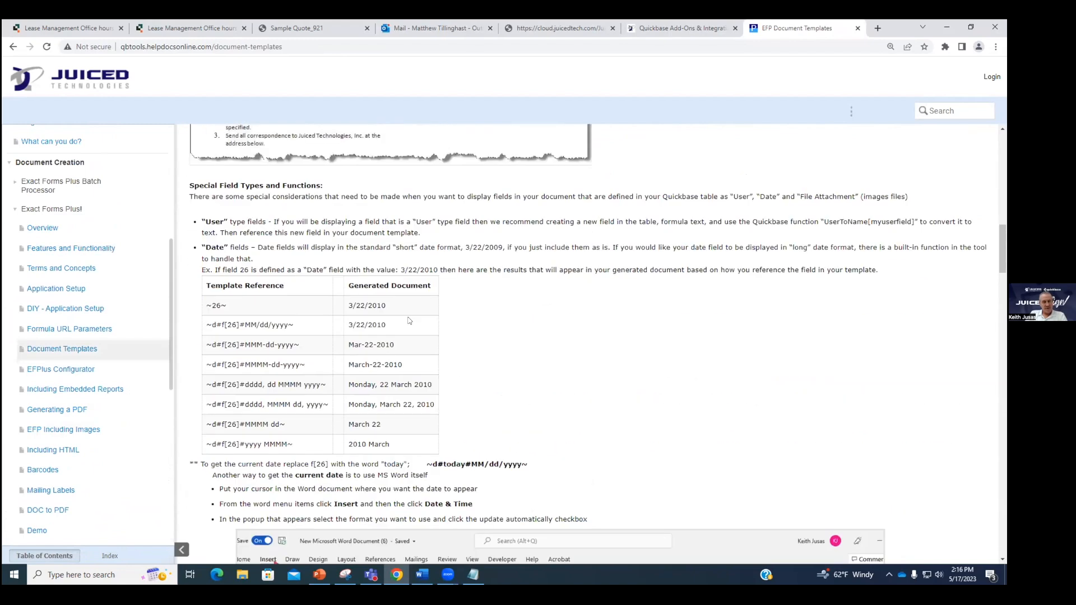
pyautogui.scroll(8, 410, 321)
pyautogui.scroll(3, 385, 400)
# Step: View the Add-On Office Hours recordings, then return to the Juiced Cloud Exact Forms Plus page
pyautogui.click(668, 22)
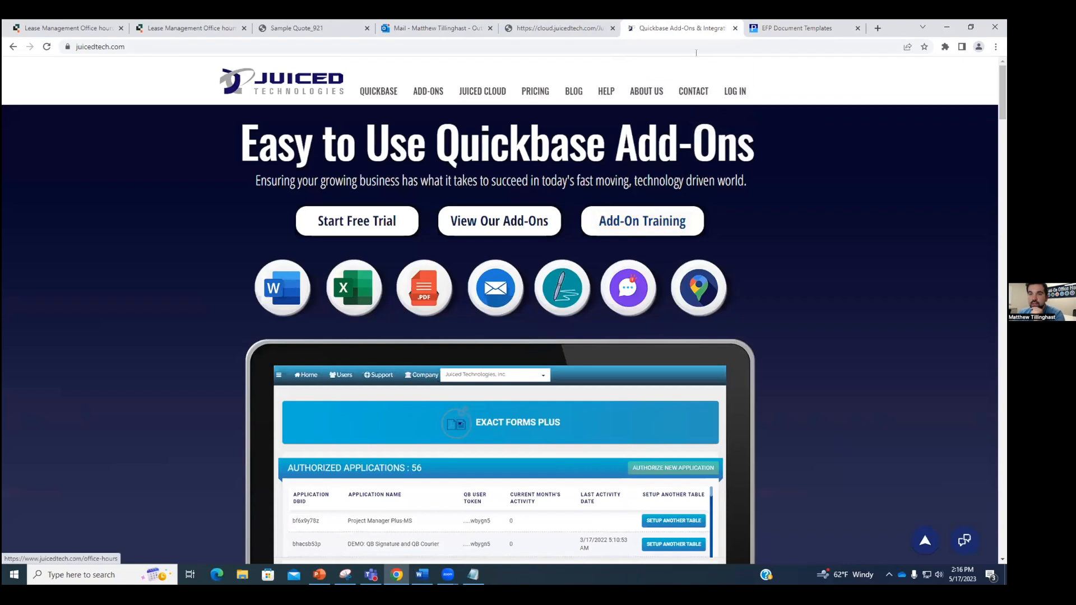
pyautogui.click(801, 27)
pyautogui.scroll(5, 50, 324)
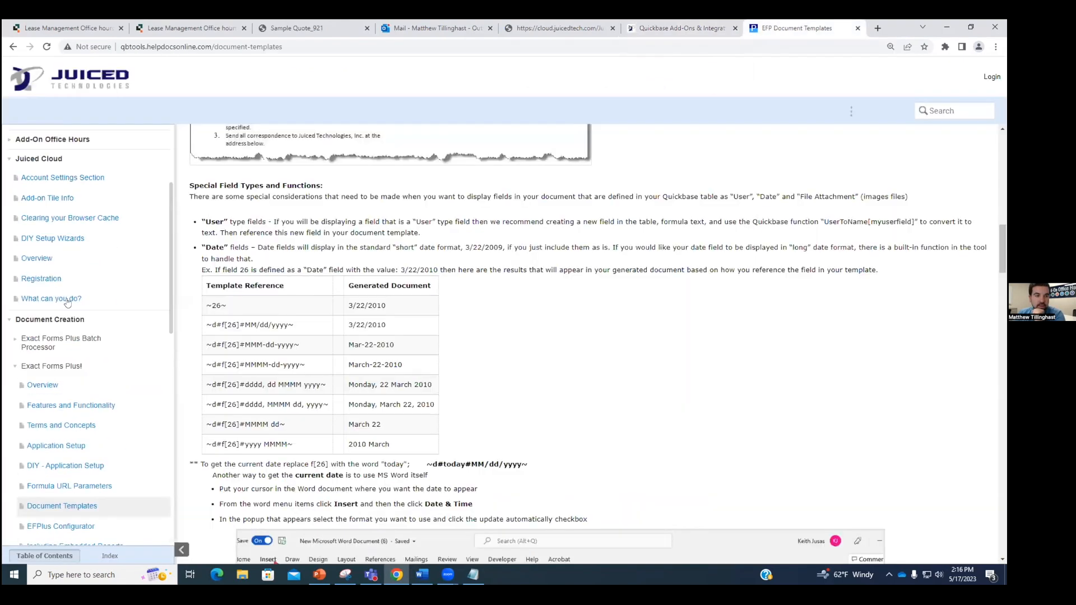
pyautogui.click(68, 299)
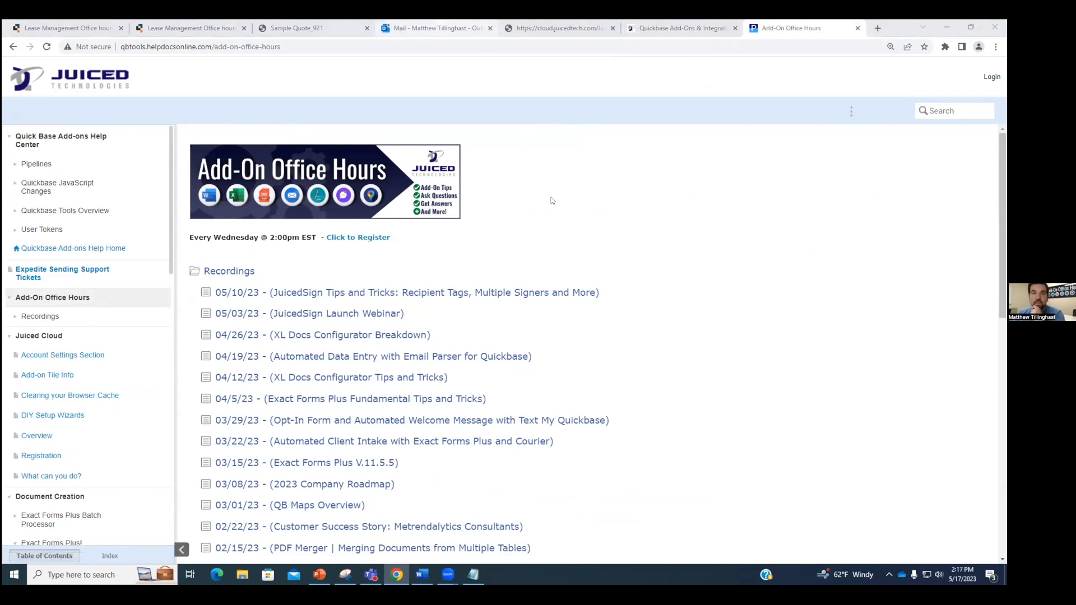
pyautogui.click(438, 28)
pyautogui.click(543, 24)
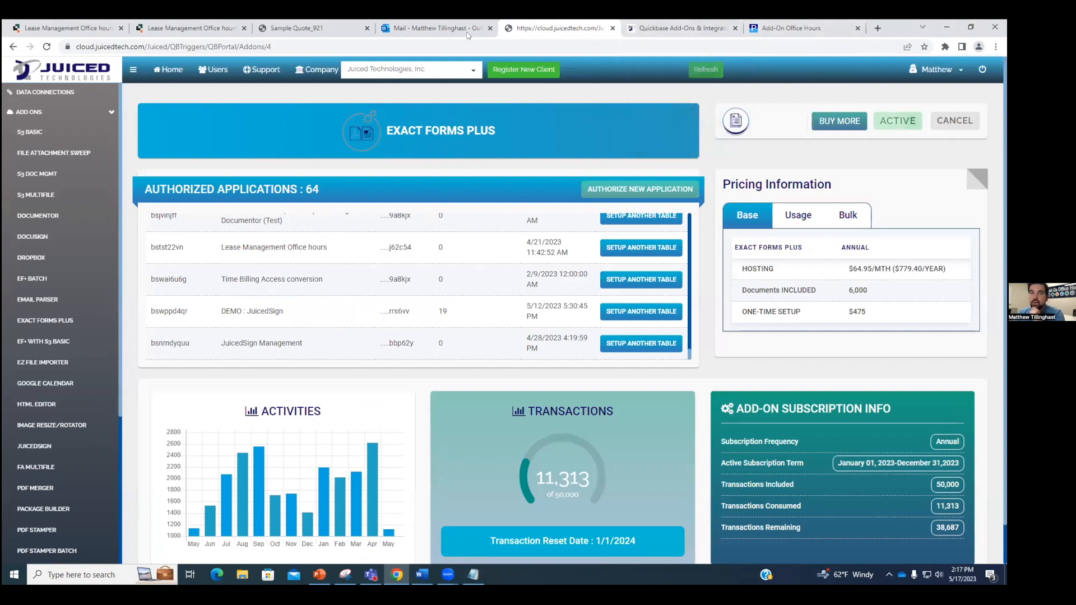
# Step: Close the Sample Quote_921 PDF preview, go to Juiced Cloud home, then return to Lease Management
pyautogui.click(297, 28)
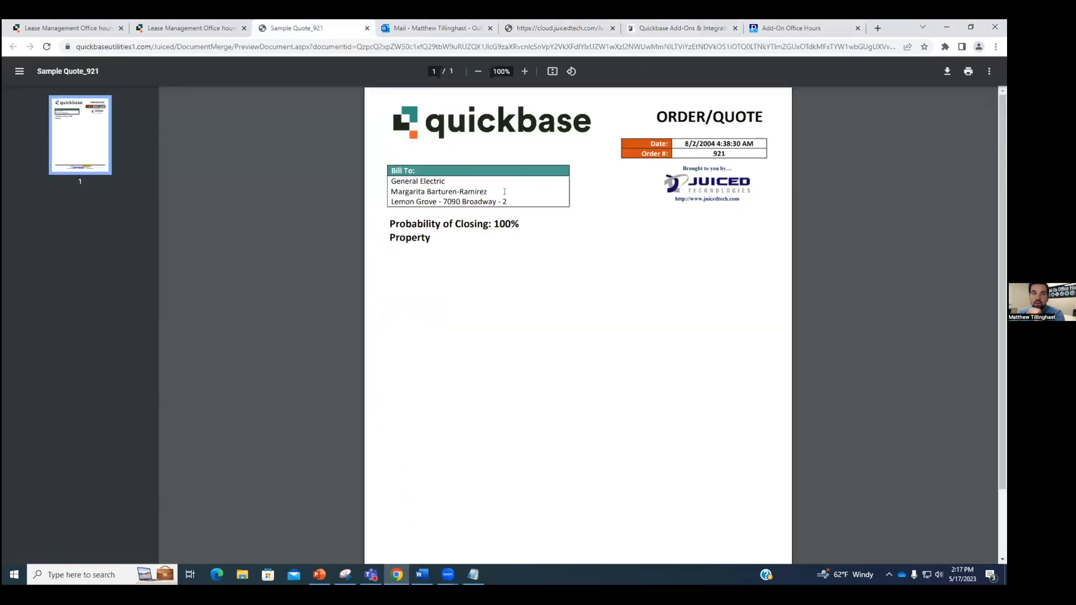
pyautogui.click(367, 28)
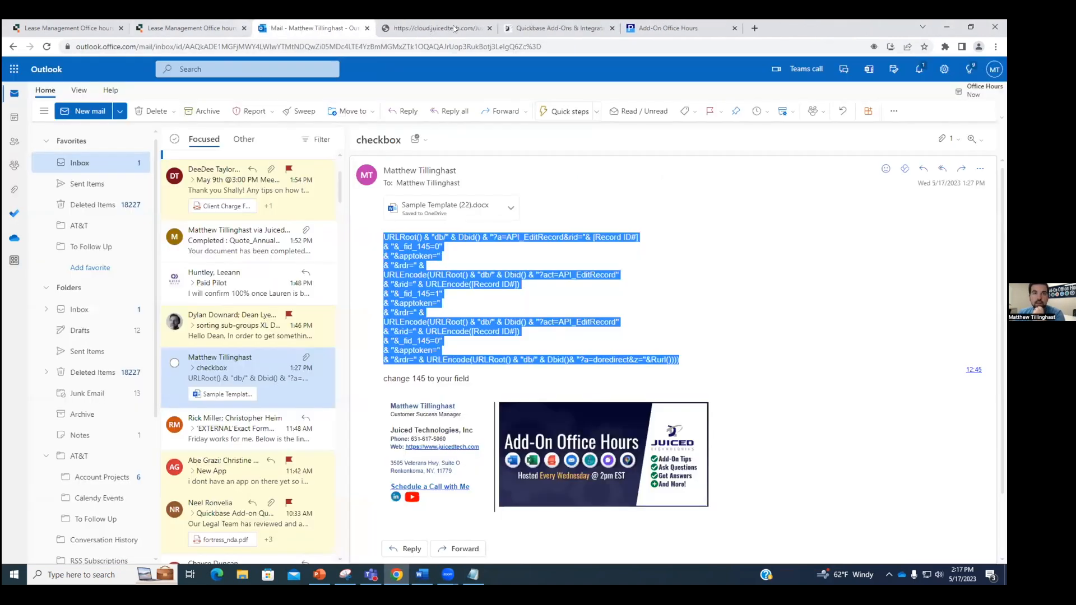
pyautogui.click(216, 29)
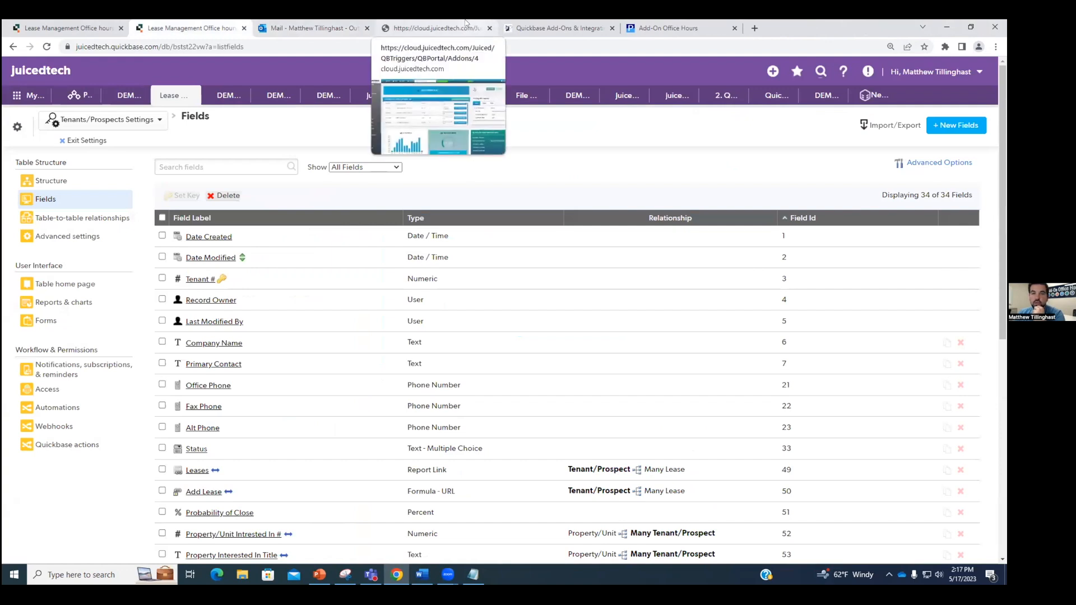
pyautogui.click(466, 22)
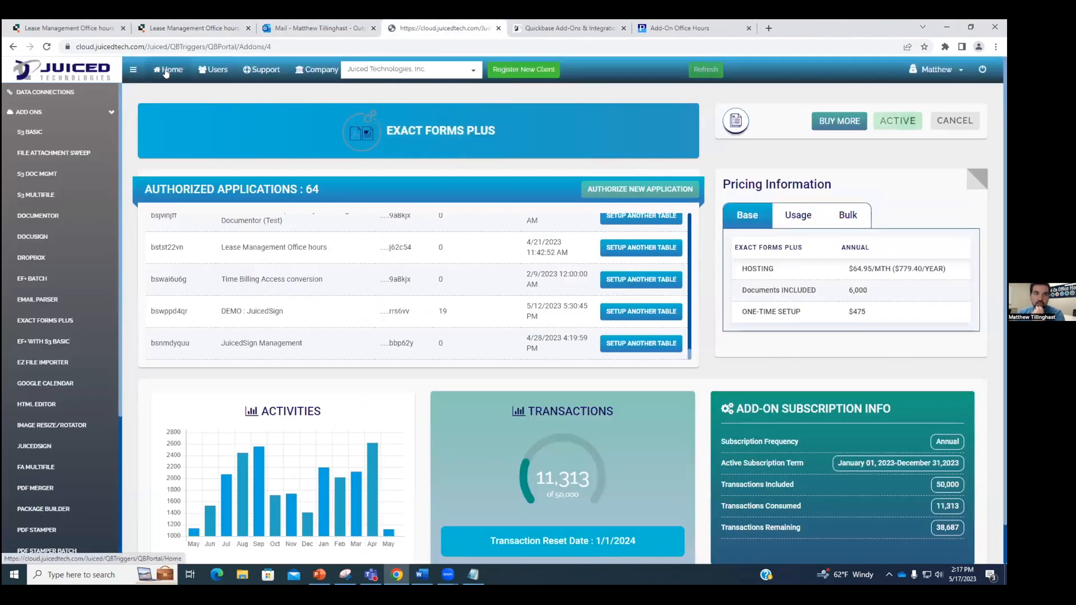
pyautogui.click(166, 72)
pyautogui.click(168, 26)
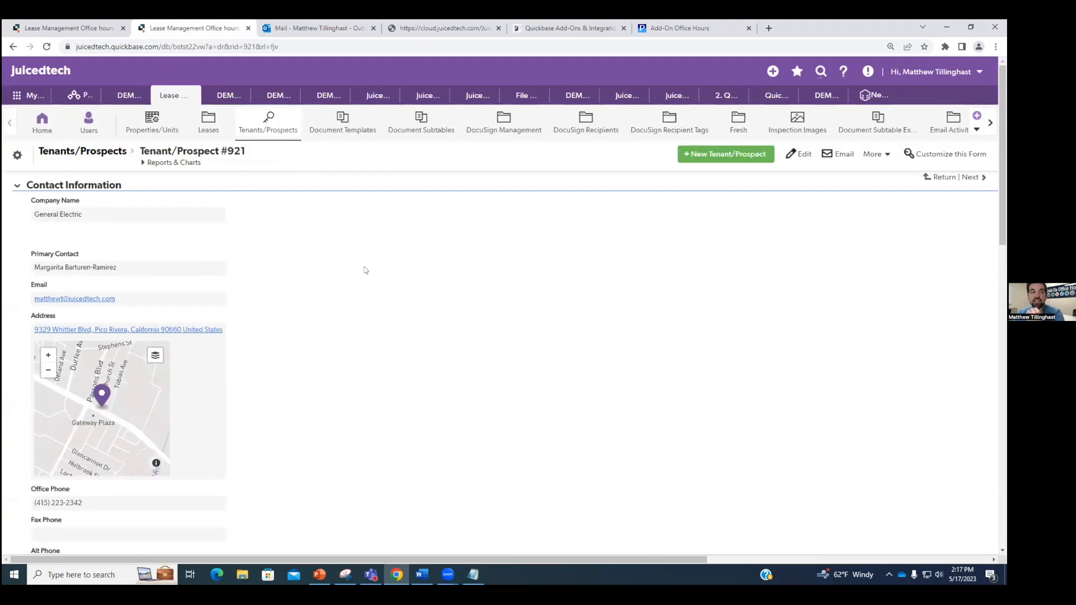
# Step: Scroll through General Electric's tenant record #921, then go to the Juiced Cloud add-ons portal
pyautogui.scroll(-1, 349, 252)
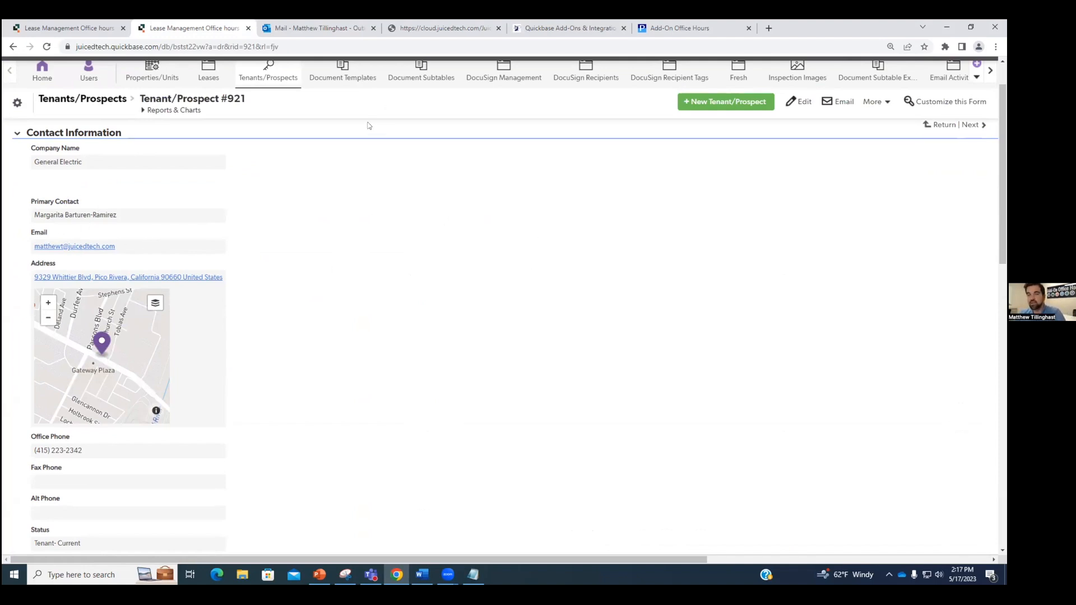
pyautogui.click(471, 24)
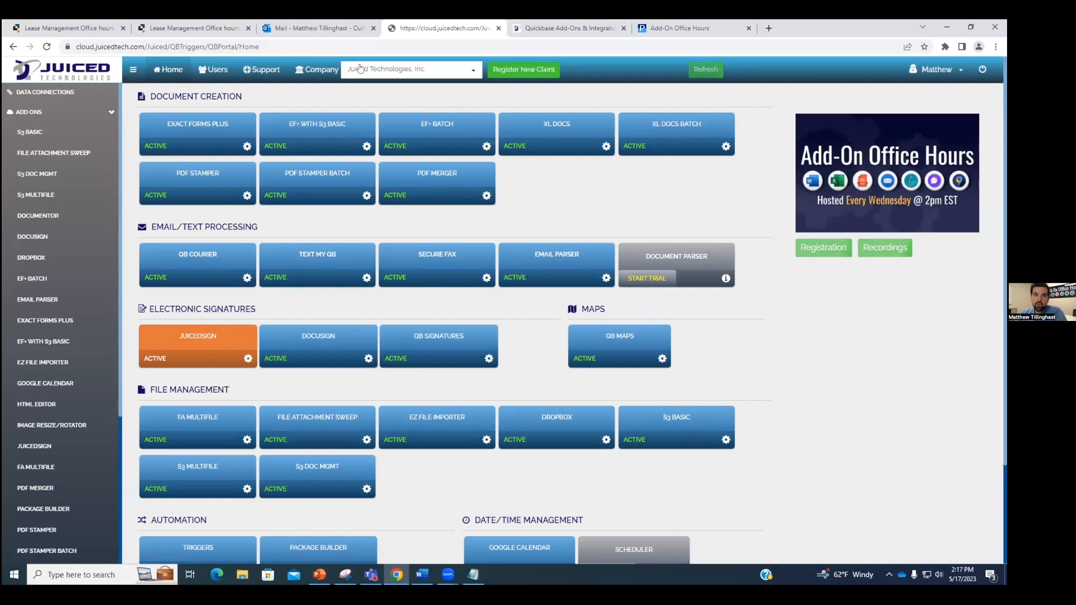
# Step: Stop on the QB Courier dashboard, close the mail tab, and show the Connections List
pyautogui.click(196, 261)
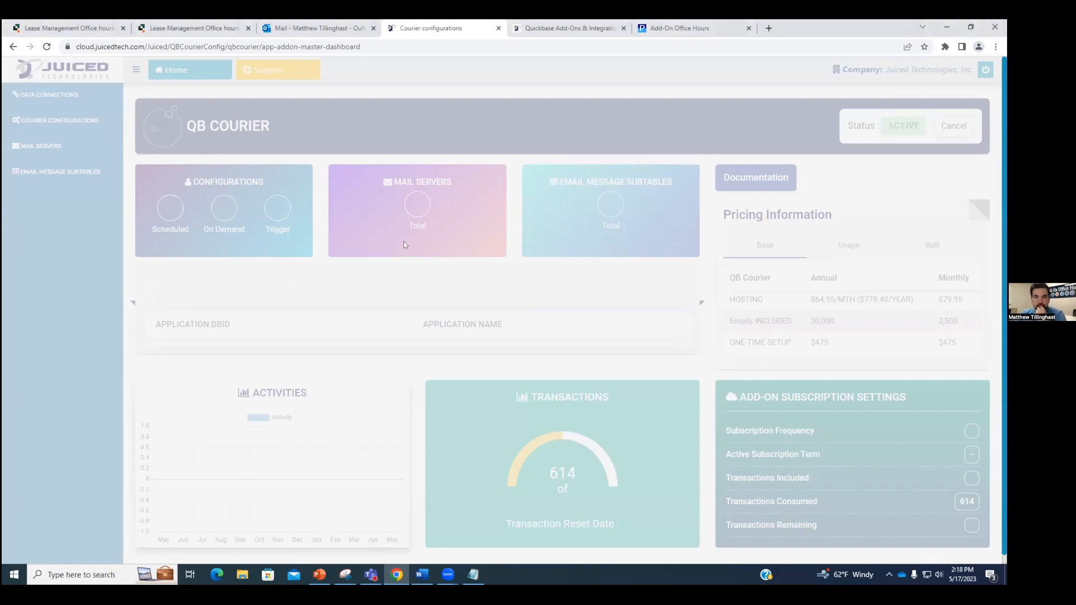
pyautogui.click(372, 30)
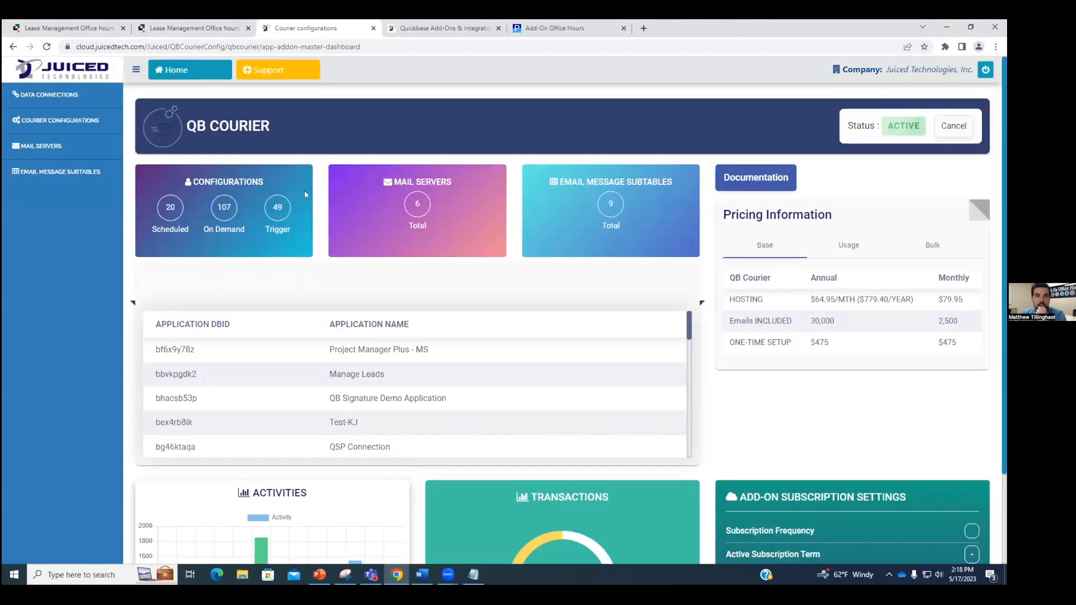
pyautogui.click(69, 96)
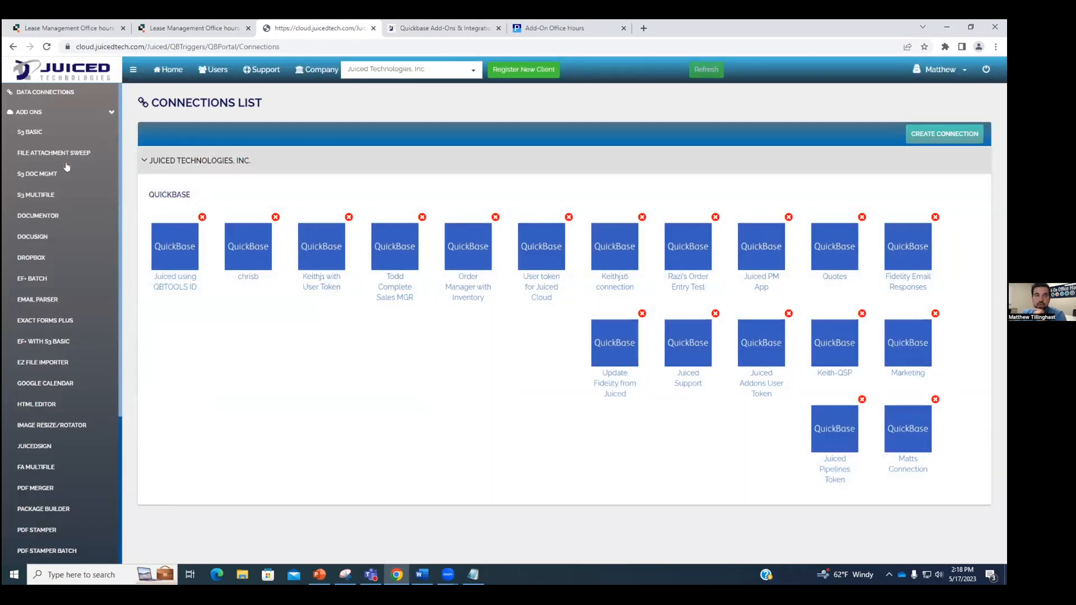
# Step: Start a new QuickBase user-token connection, then drop it and open QB Courier's configurations list
pyautogui.scroll(-4, 78, 297)
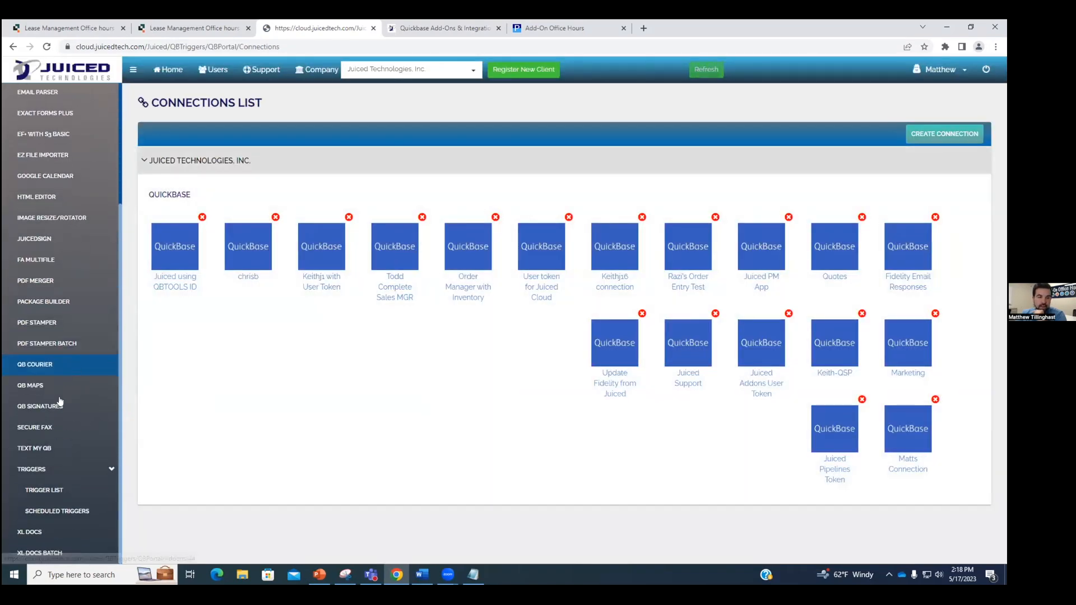
pyautogui.click(937, 133)
pyautogui.click(283, 171)
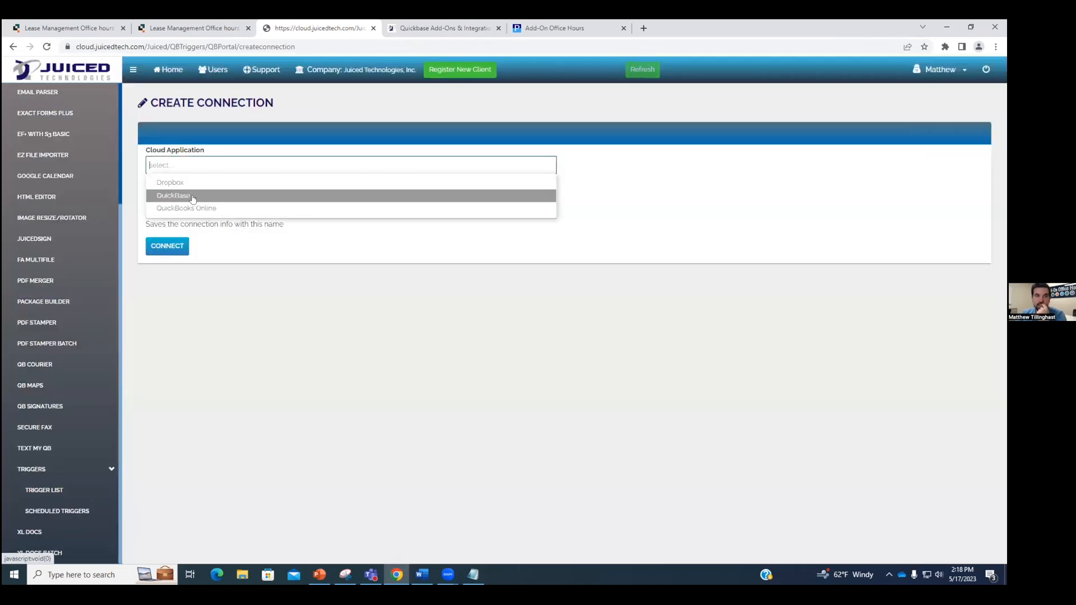
pyautogui.click(192, 197)
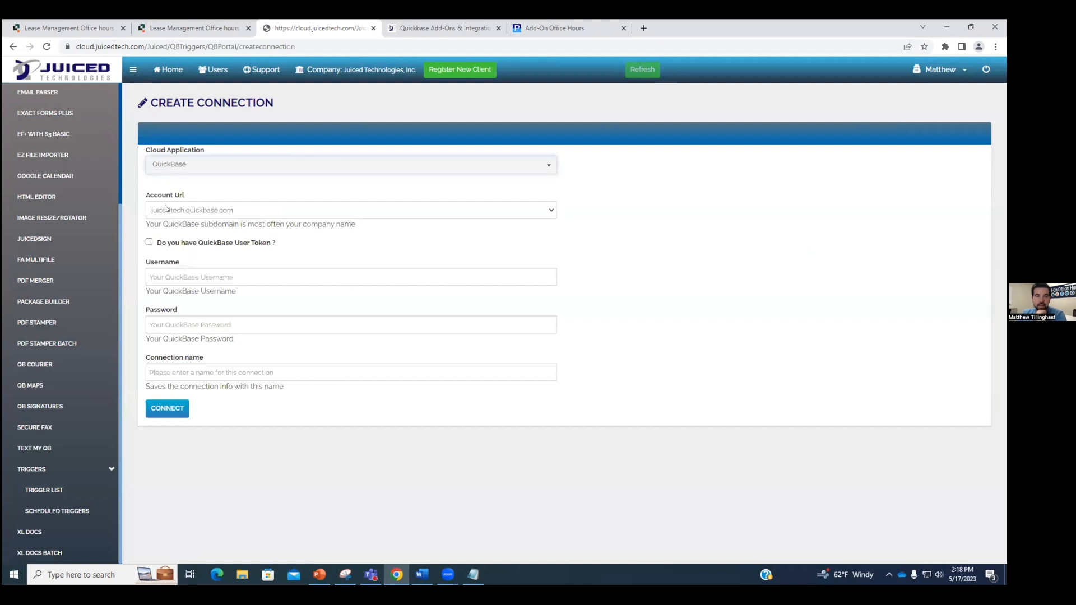
pyautogui.click(150, 243)
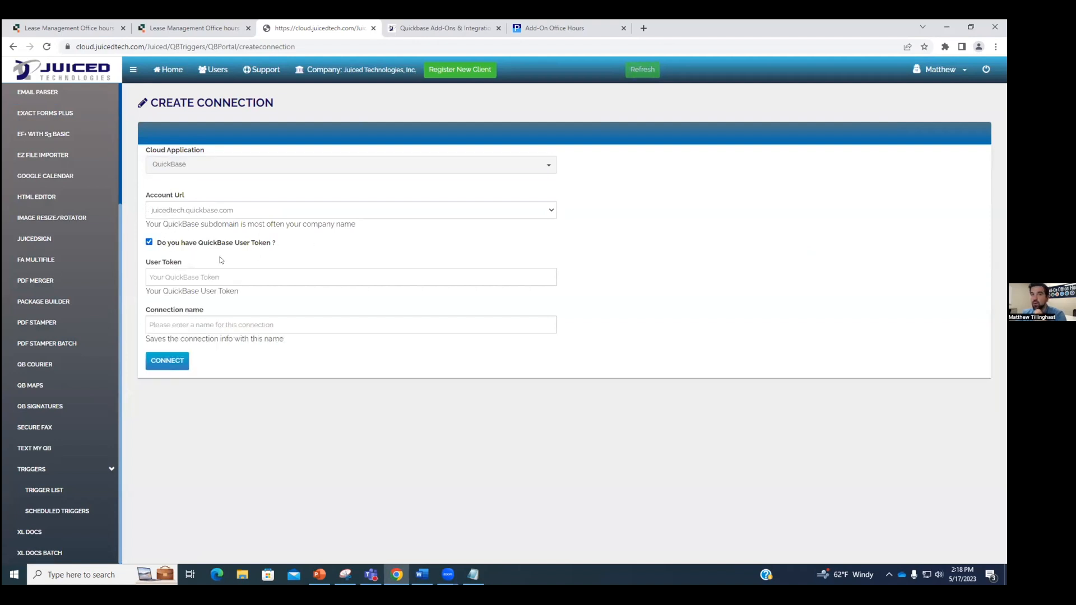
pyautogui.click(434, 275)
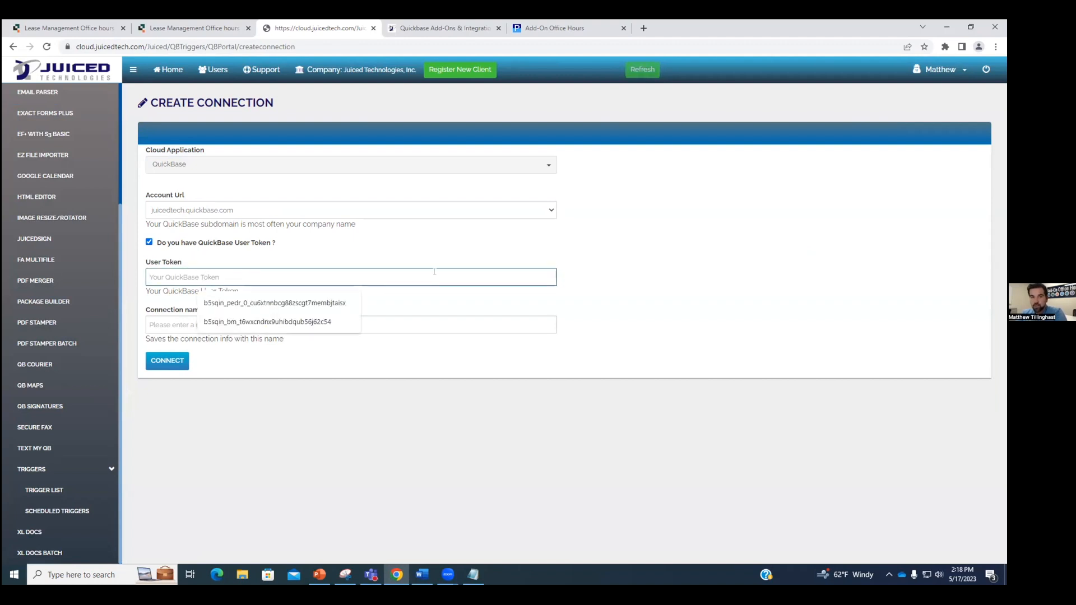
pyautogui.click(386, 225)
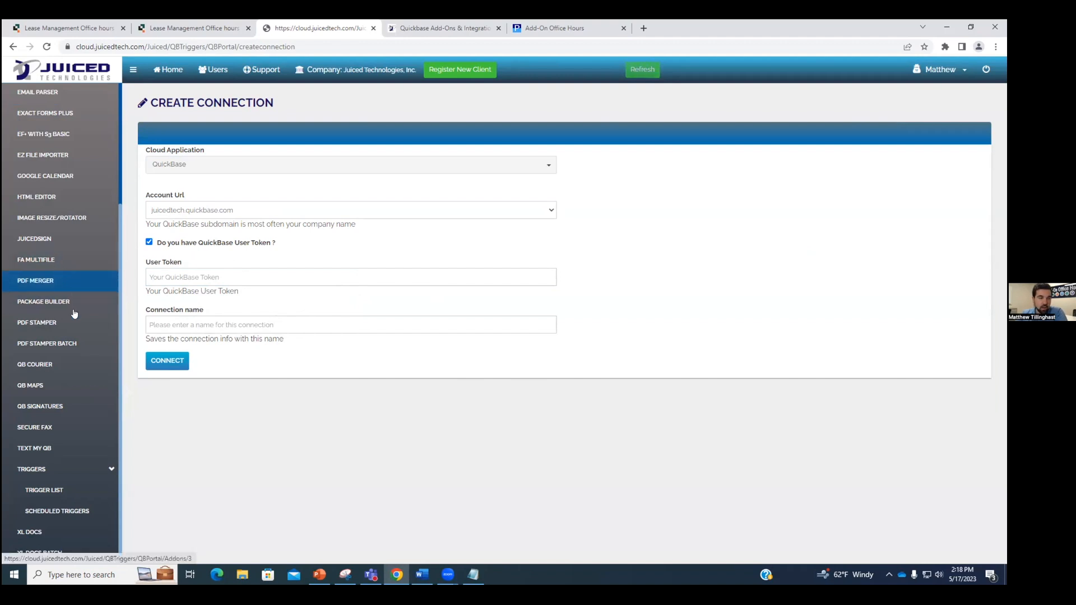
pyautogui.click(48, 364)
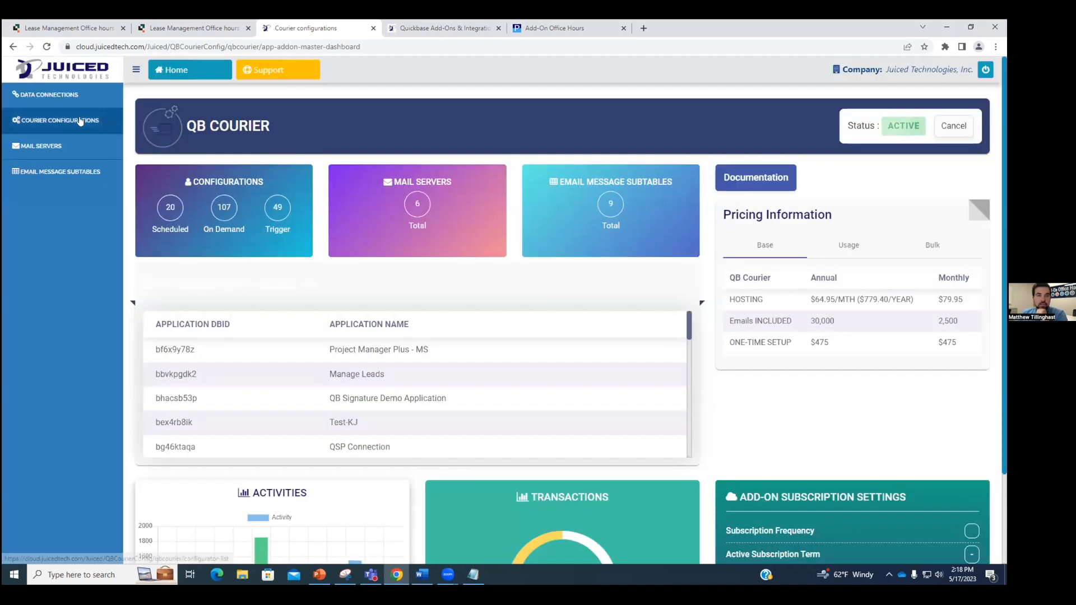
pyautogui.click(56, 120)
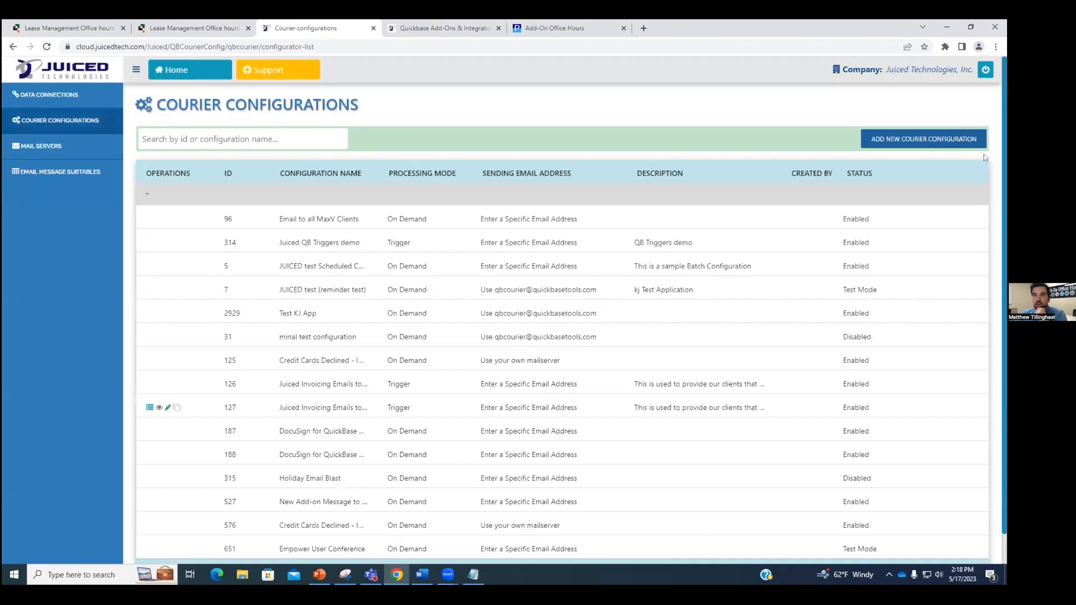
# Step: Add courier configuration 'Send Sample Quote' with Processing Mode Trigger and Status Enabled
pyautogui.click(937, 142)
pyautogui.click(241, 197)
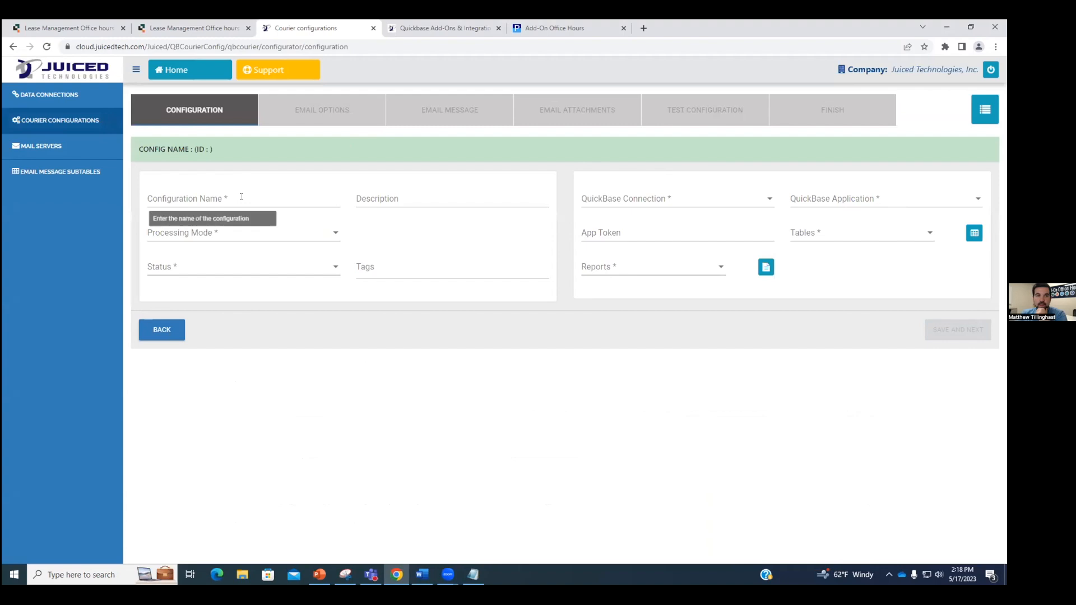
pyautogui.write('Send ')
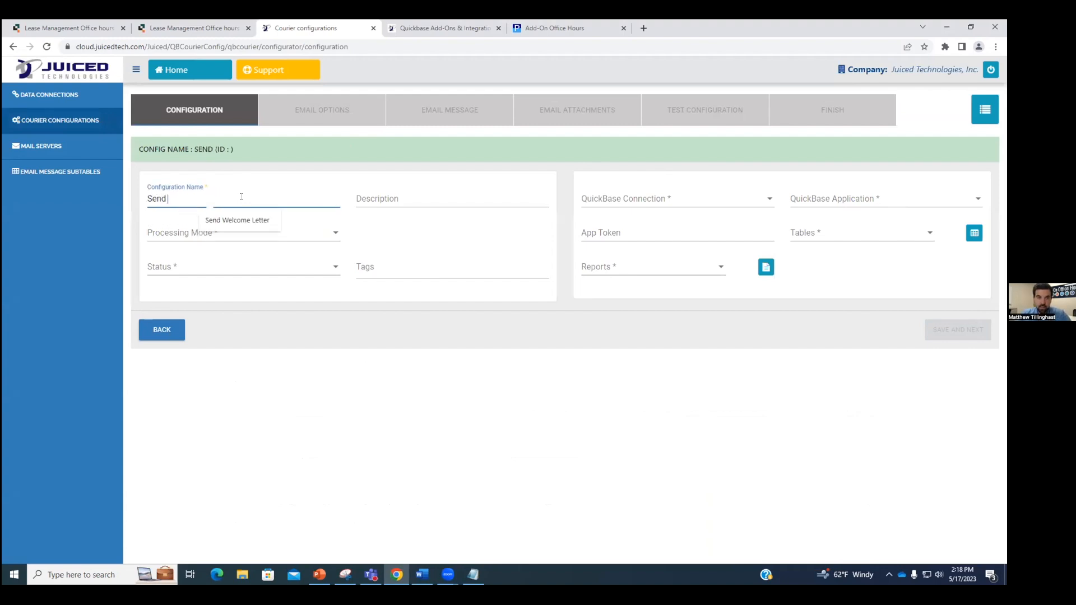
pyautogui.write('Sample Quote')
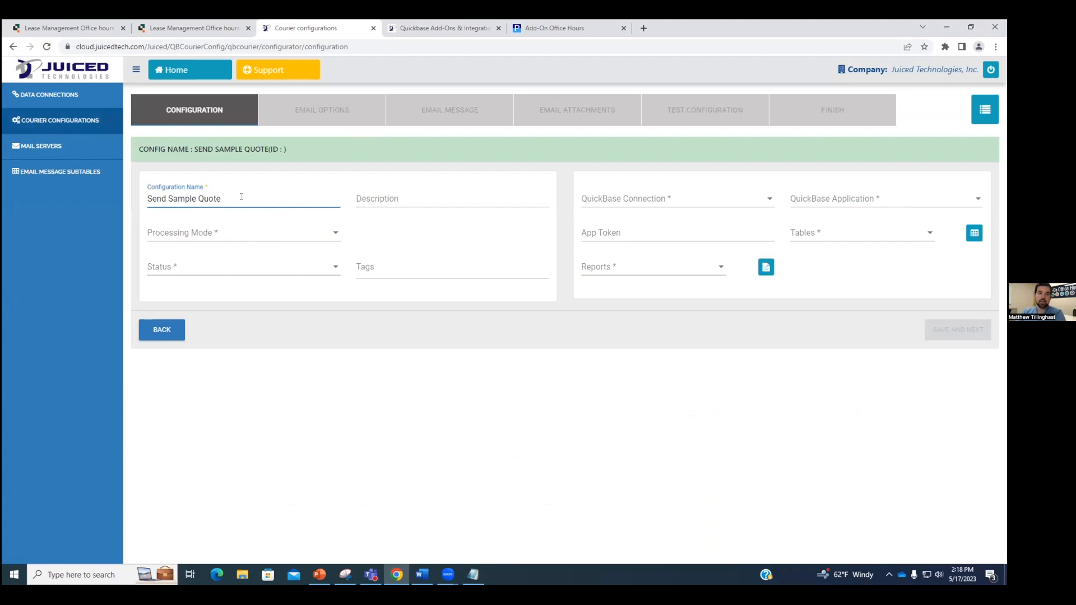
pyautogui.click(235, 235)
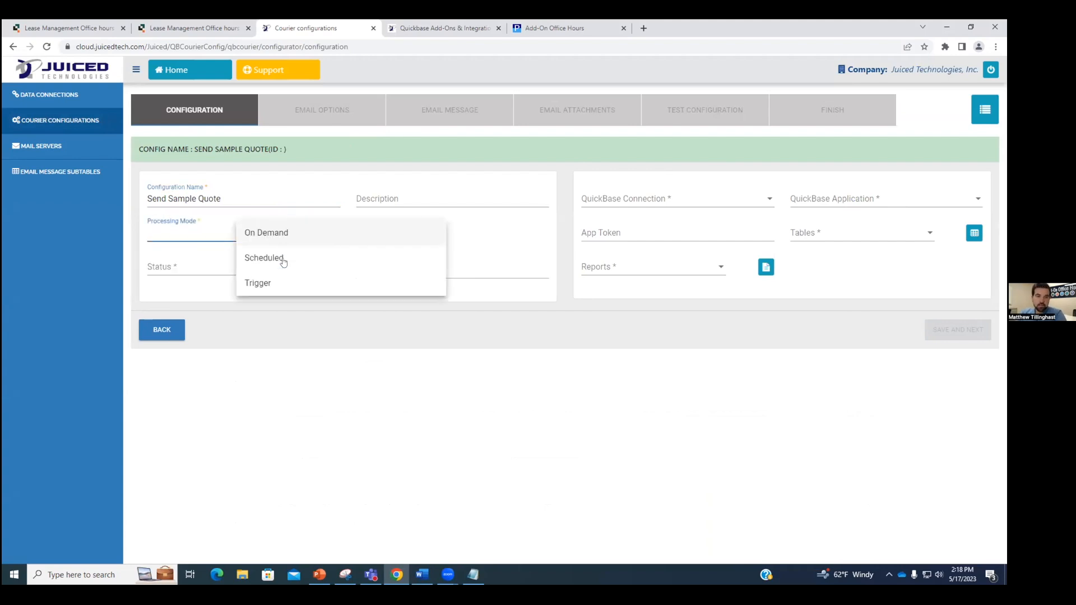
pyautogui.click(279, 284)
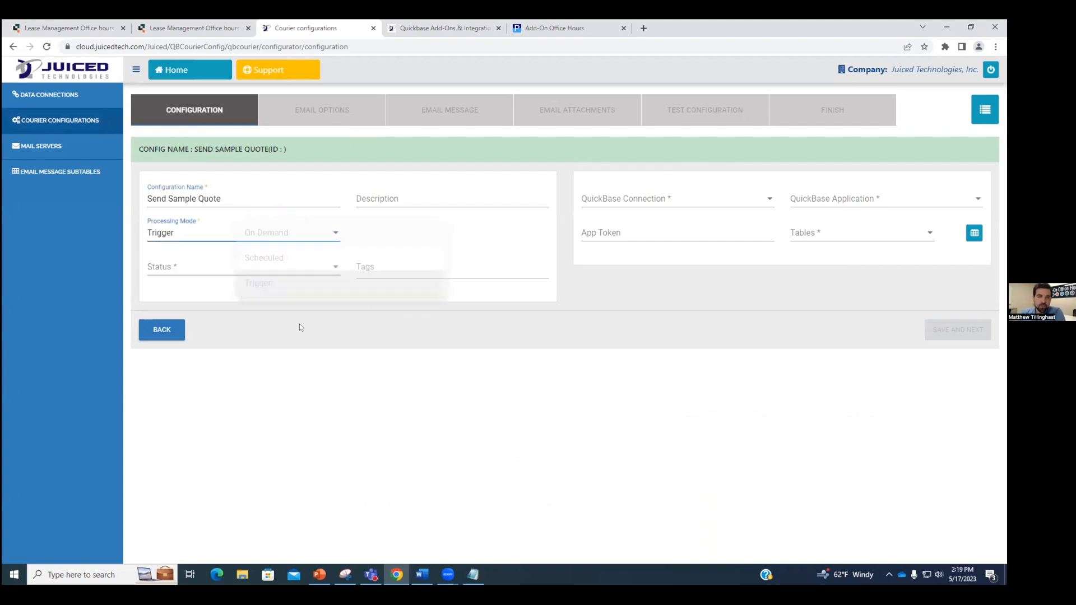
pyautogui.click(273, 268)
pyautogui.click(277, 269)
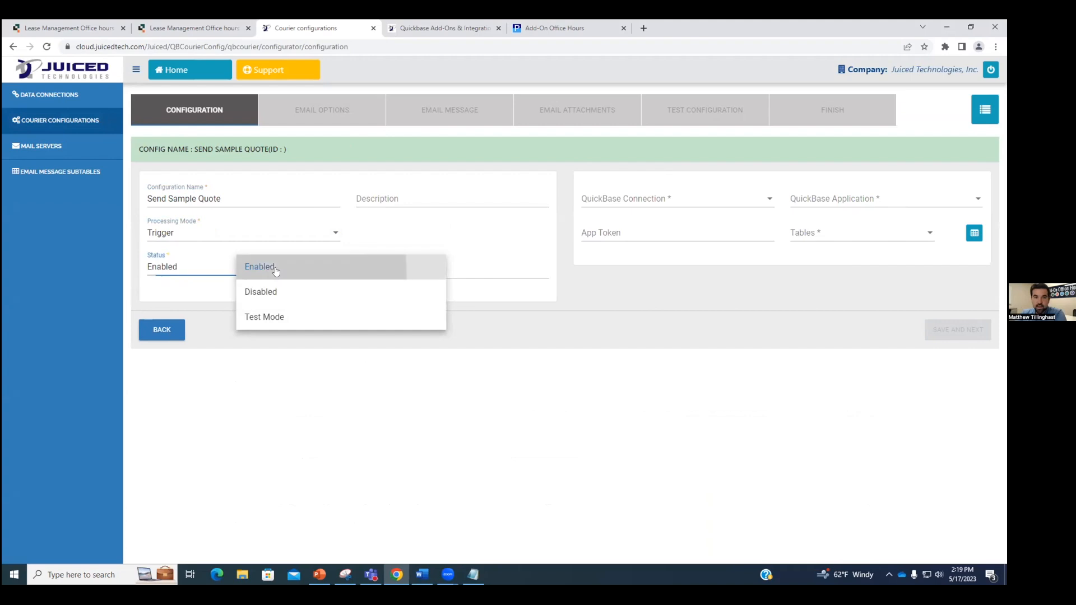
pyautogui.click(275, 270)
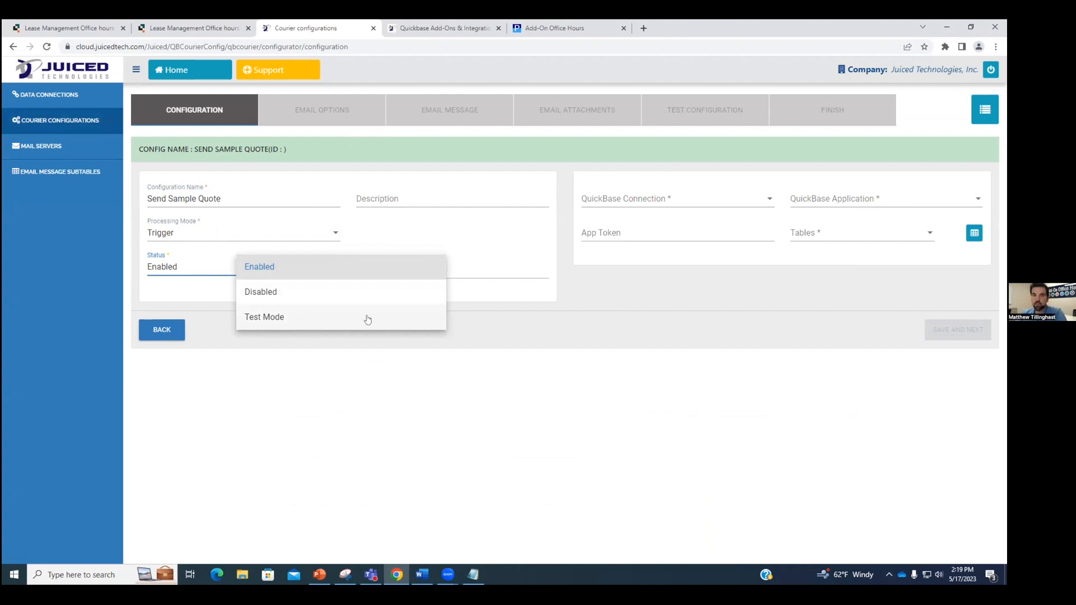
pyautogui.click(509, 372)
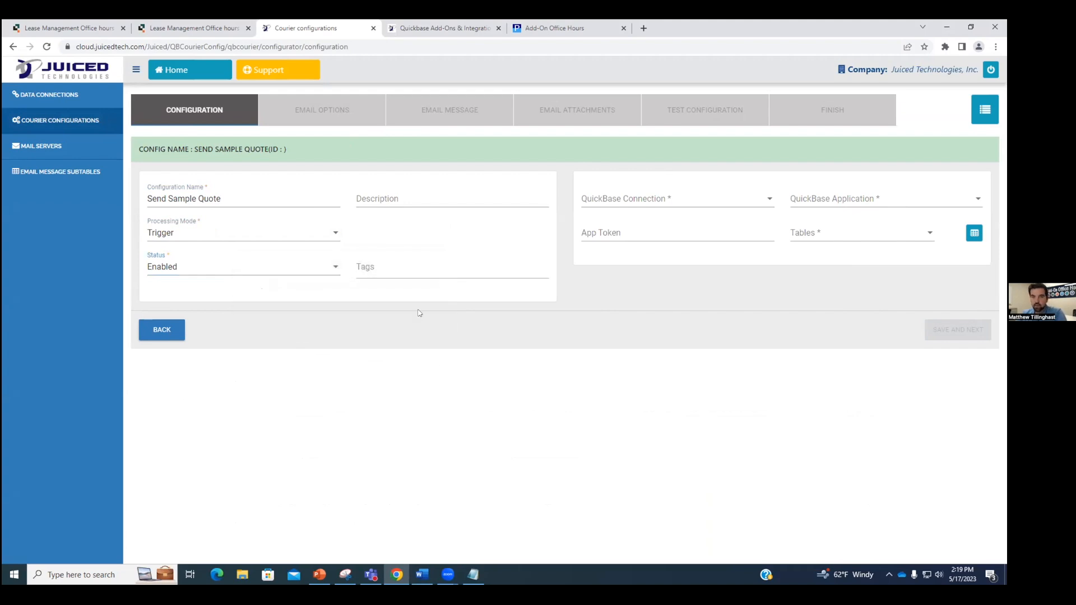
# Step: Select the personal QuickBase connection for the configuration
pyautogui.click(654, 203)
pyautogui.scroll(-5, 722, 250)
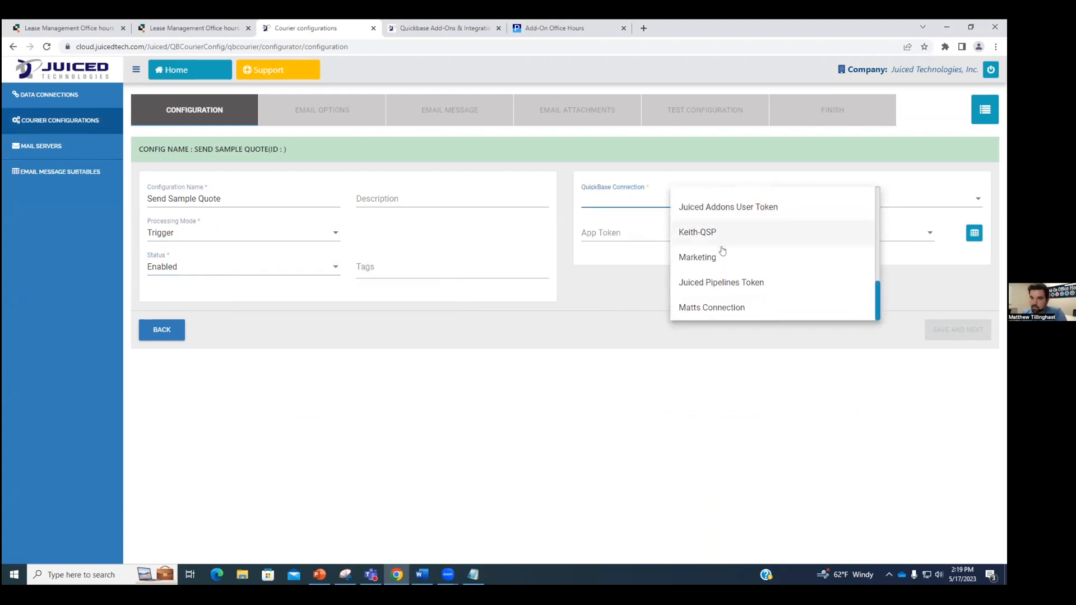
pyautogui.click(717, 307)
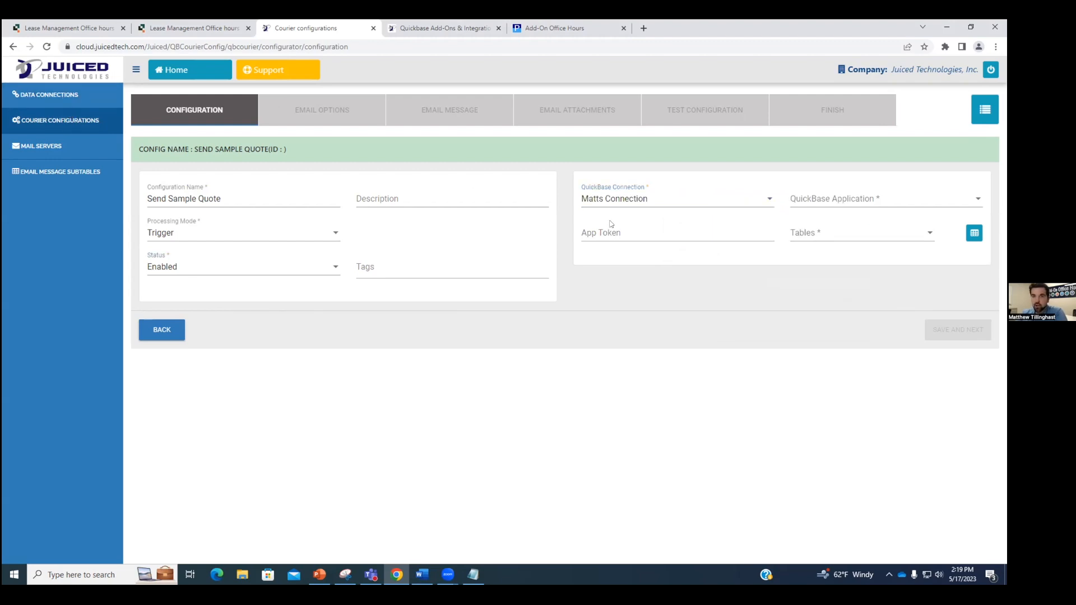
pyautogui.click(637, 202)
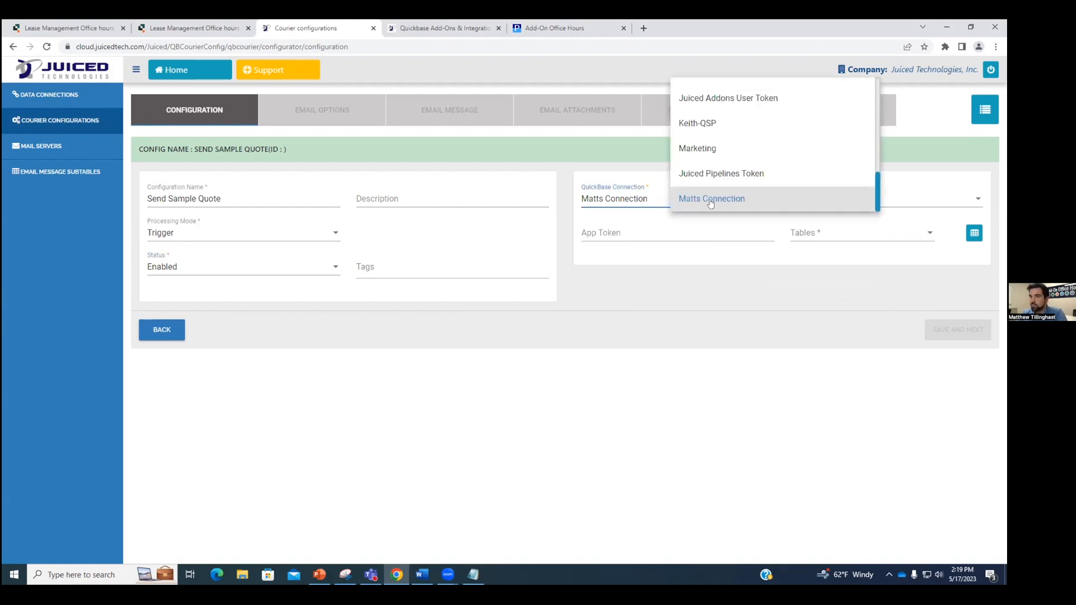
pyautogui.click(711, 199)
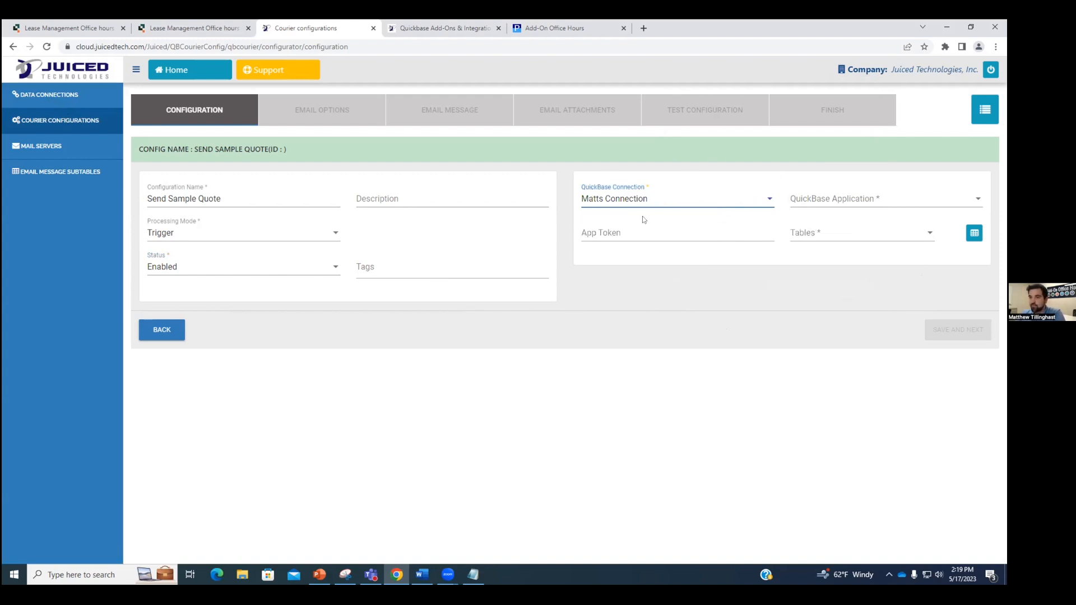
# Step: Choose the Lease Management Office hours app and Tenants/Prospects table, then Save and Next
pyautogui.click(895, 203)
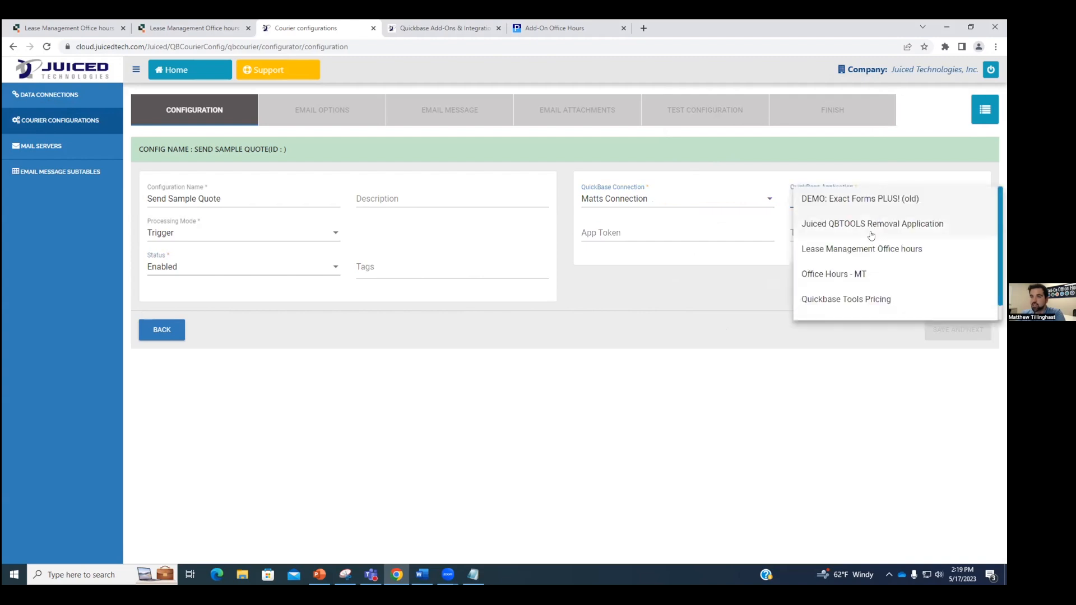
pyautogui.click(838, 253)
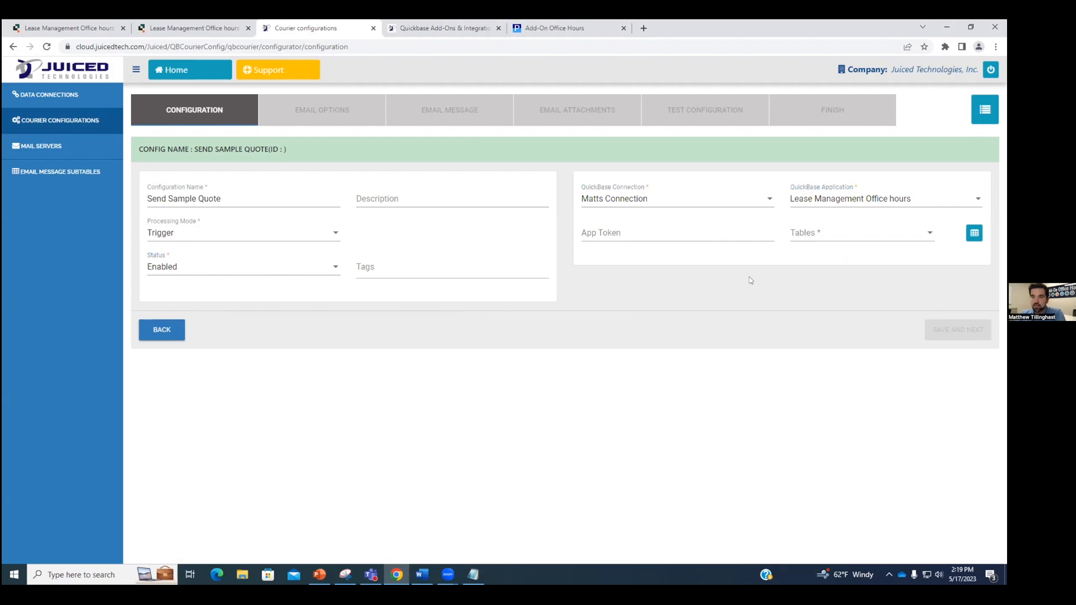
pyautogui.click(853, 230)
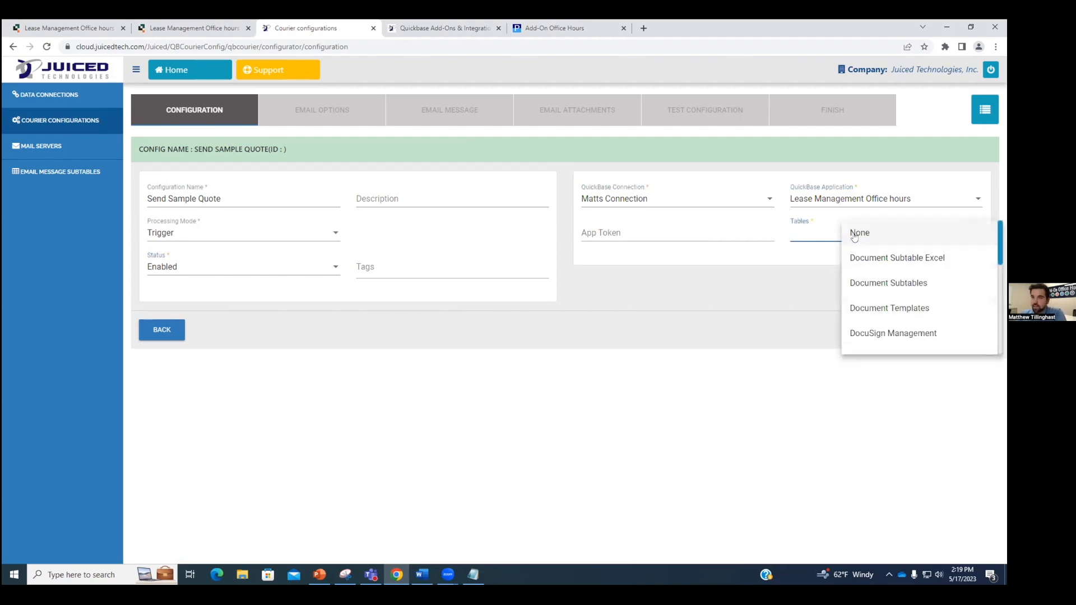
pyautogui.scroll(-4, 877, 266)
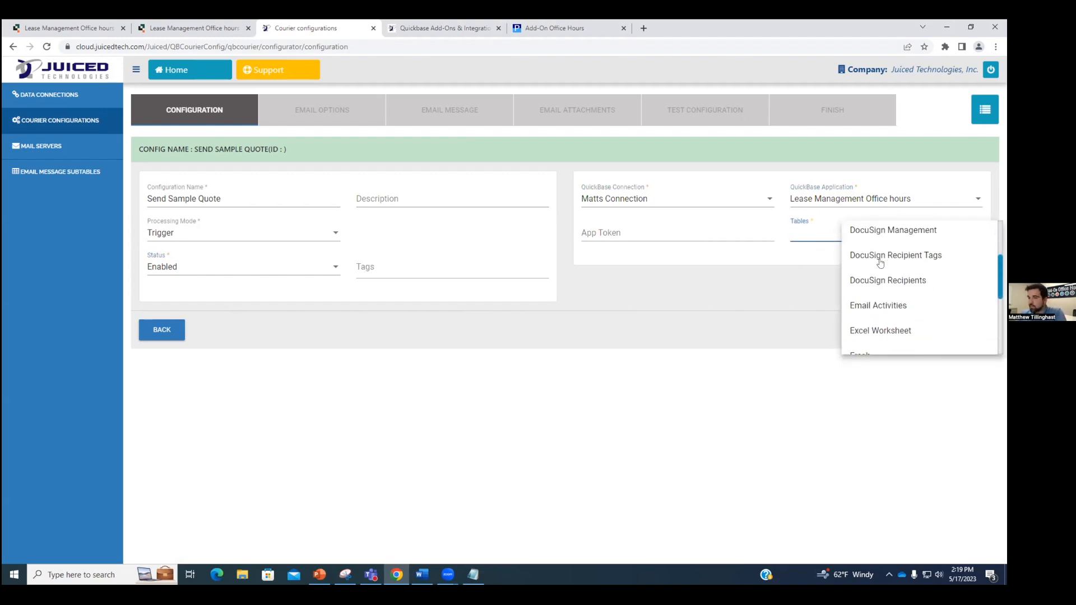
pyautogui.scroll(-3, 882, 266)
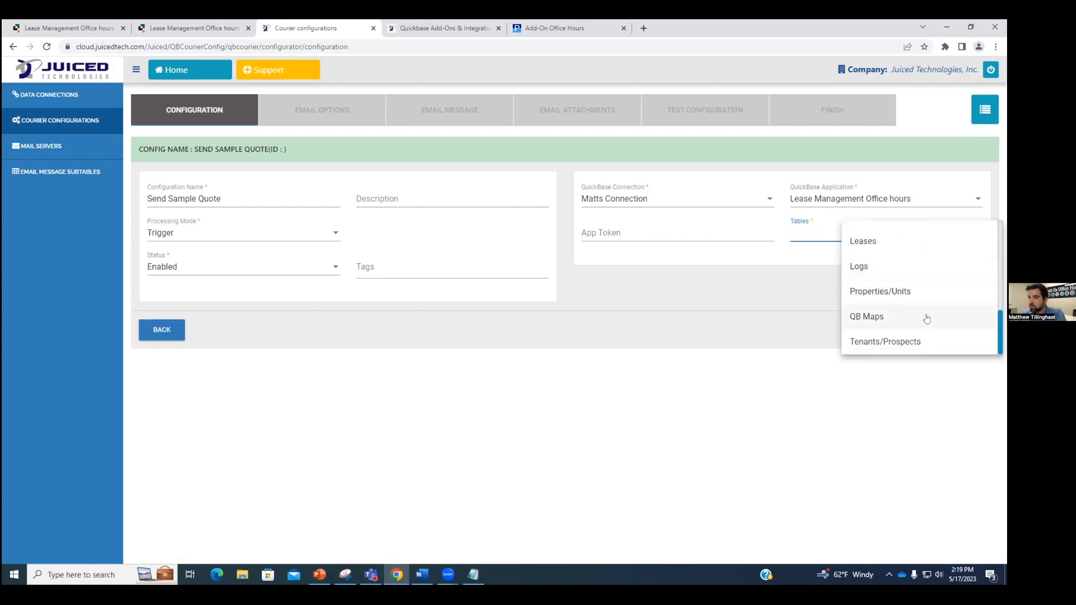
pyautogui.click(919, 343)
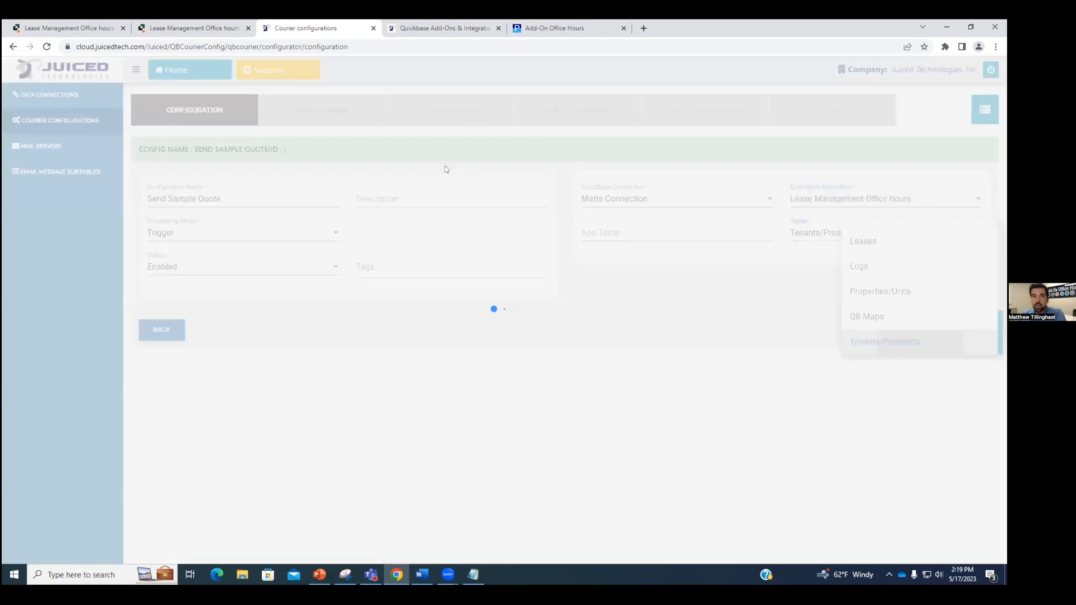
pyautogui.click(726, 328)
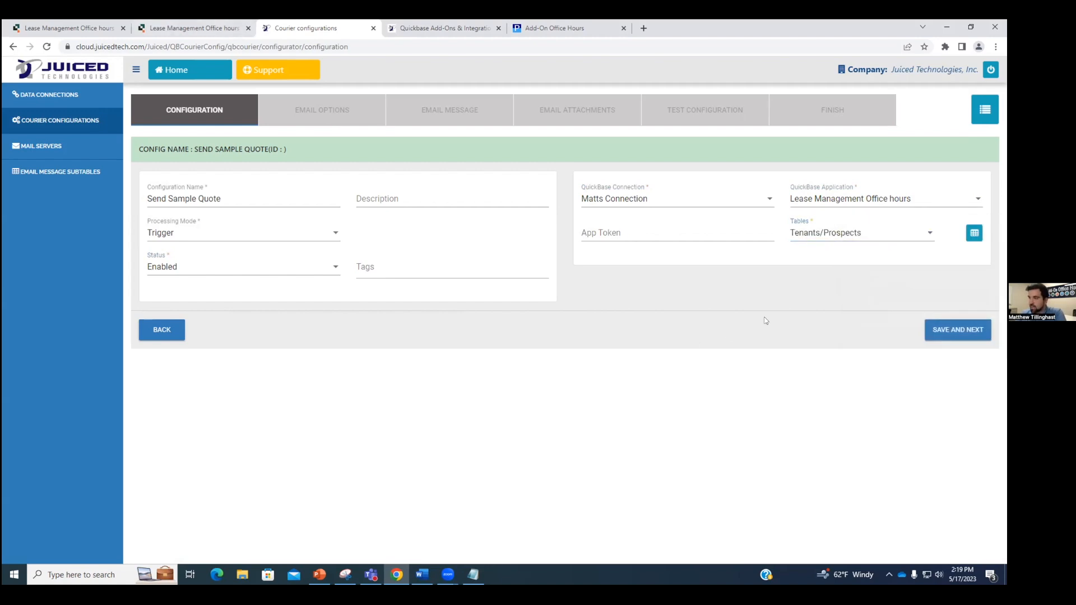
pyautogui.click(959, 330)
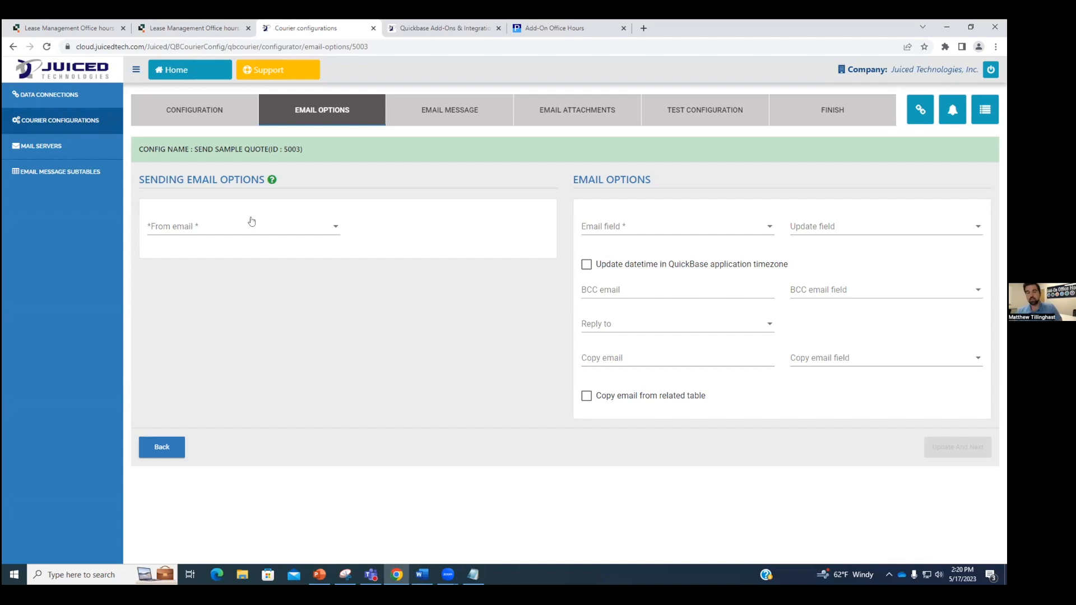
# Step: Set From email to 'Use your own mailserver' with the quickbaseemail.com mail server
pyautogui.click(252, 222)
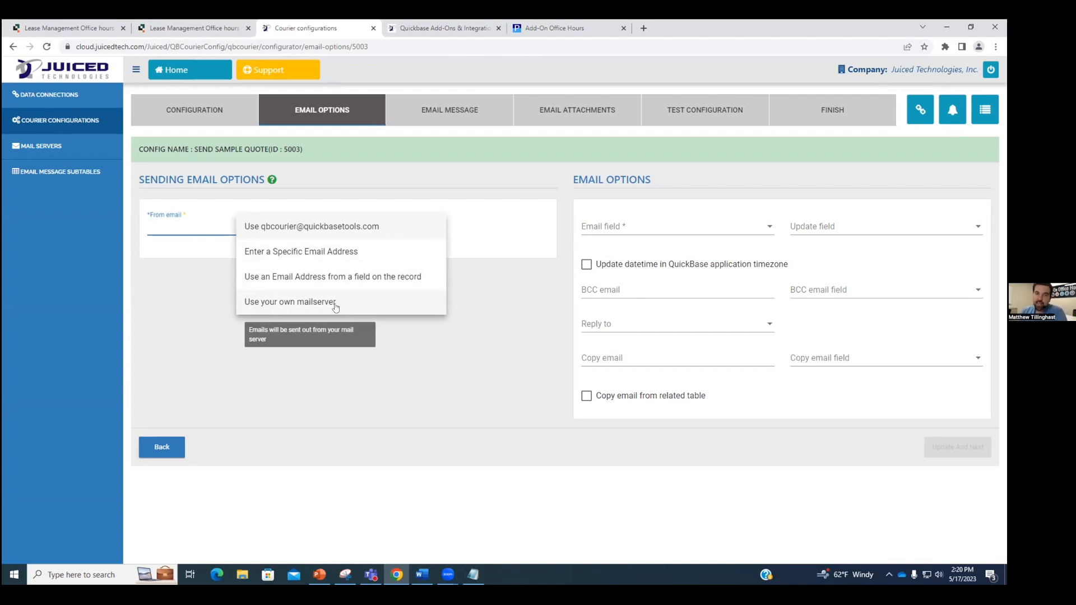
pyautogui.click(369, 303)
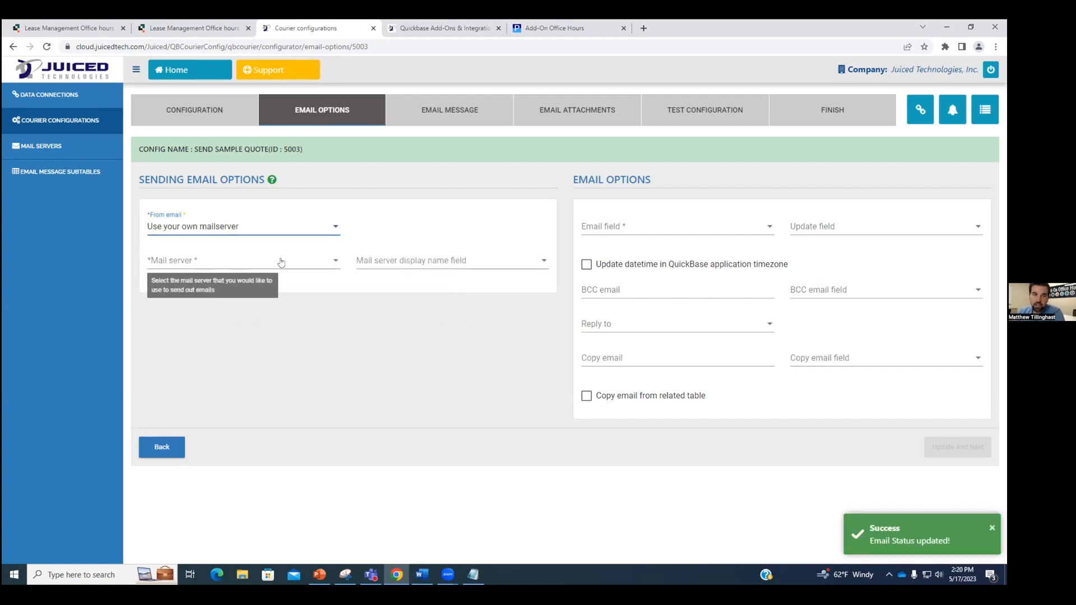
pyautogui.click(307, 262)
pyautogui.scroll(-1, 330, 319)
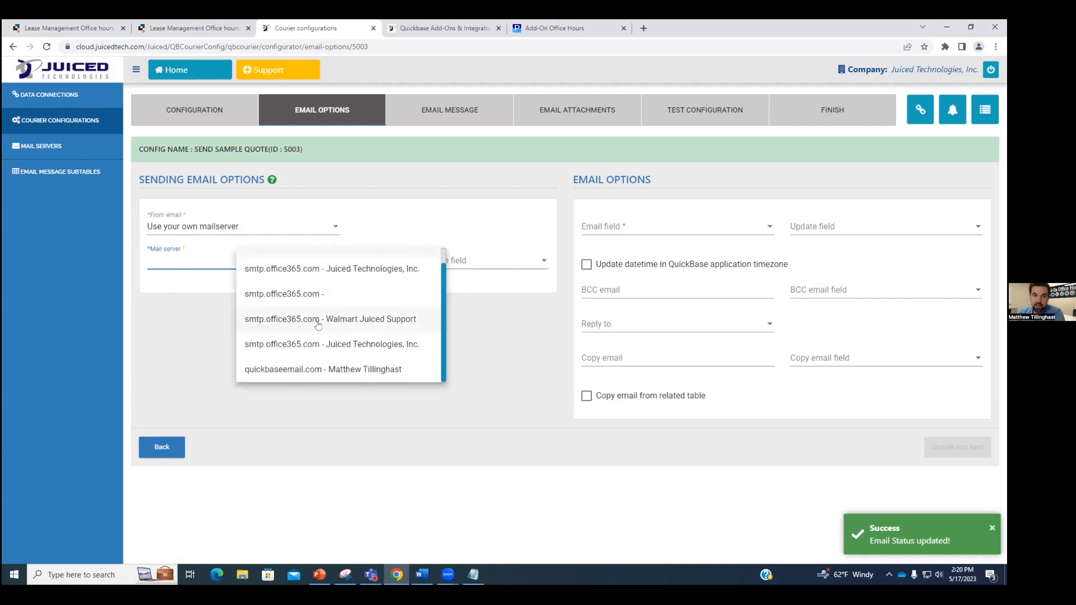
pyautogui.click(313, 371)
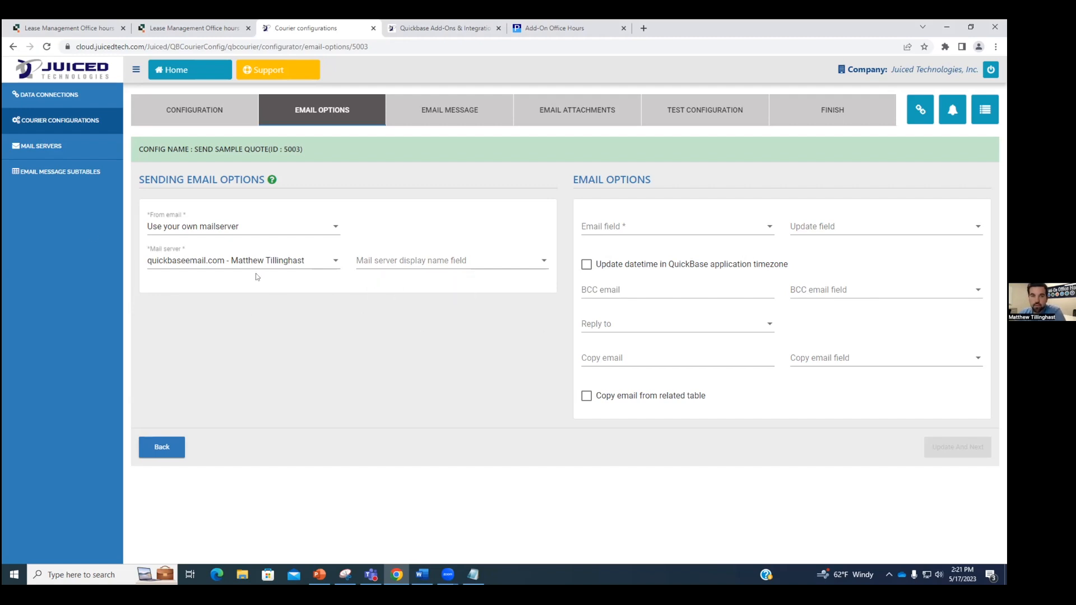
# Step: Send to the record's Email field and log sends in the Email Sent Date field
pyautogui.click(684, 228)
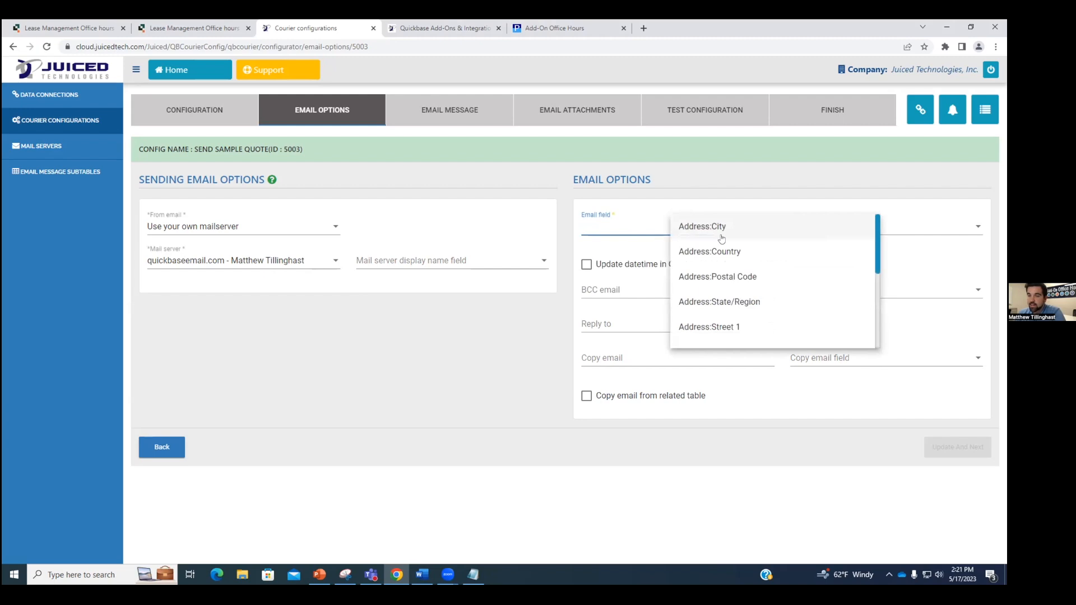
pyautogui.scroll(-2, 741, 272)
pyautogui.scroll(-2, 743, 271)
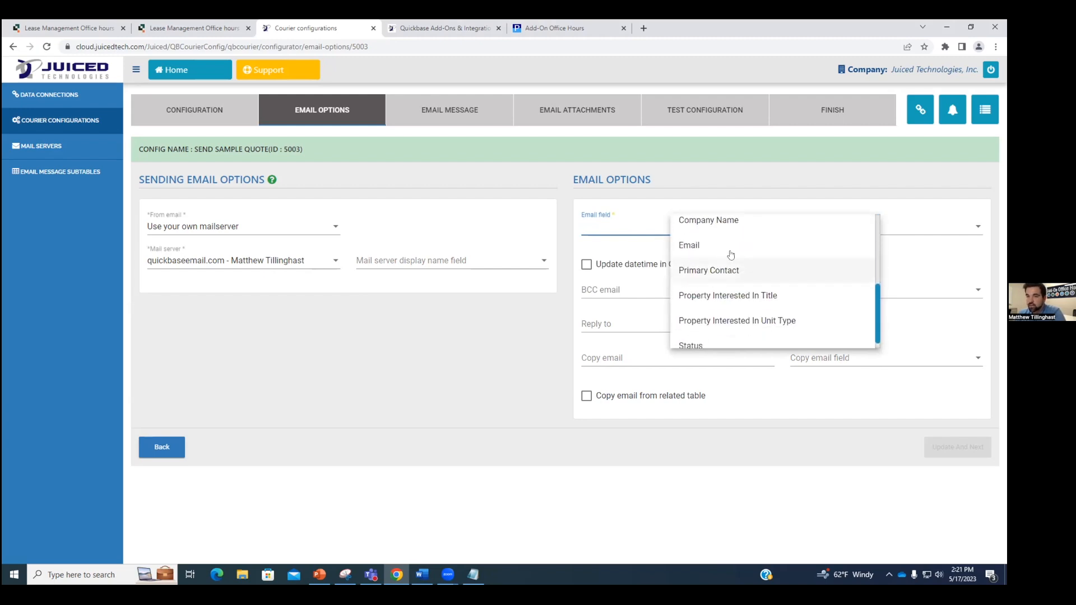
pyautogui.click(721, 250)
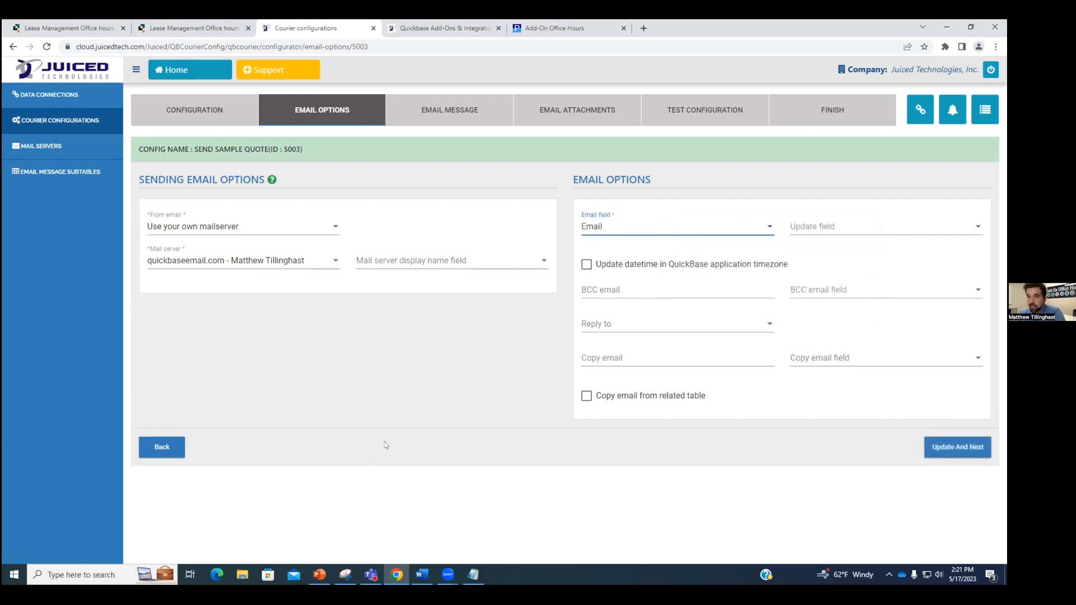
pyautogui.click(853, 232)
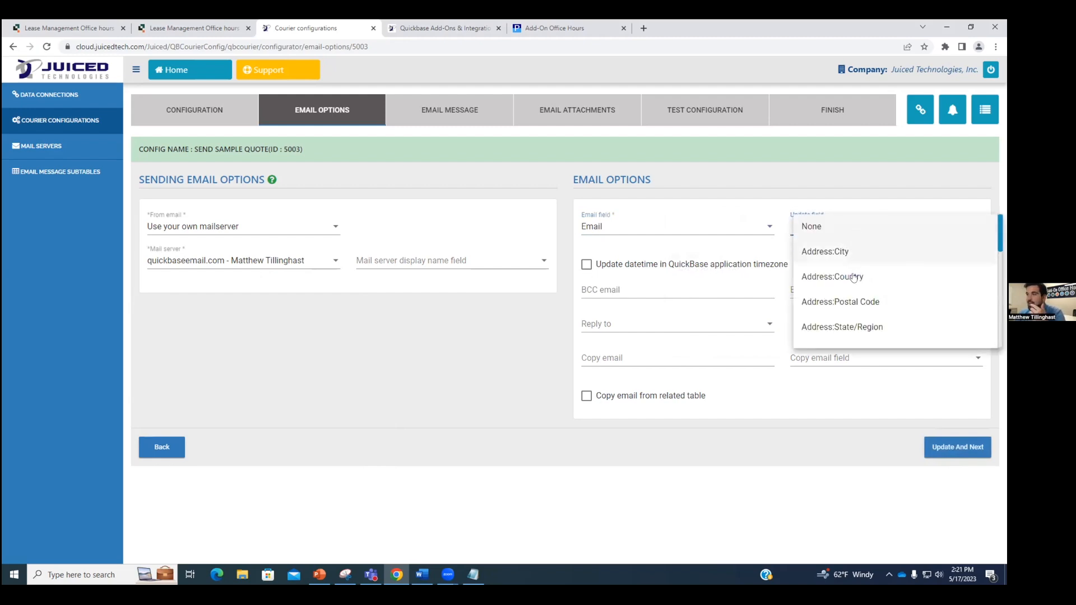
pyautogui.scroll(-4, 852, 277)
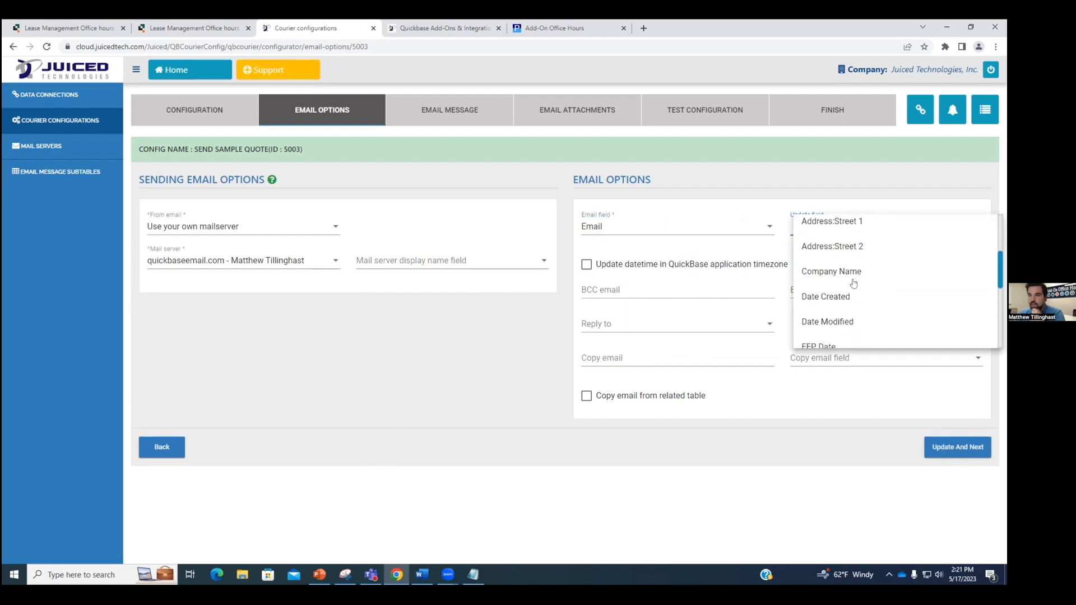
pyautogui.scroll(-3, 853, 283)
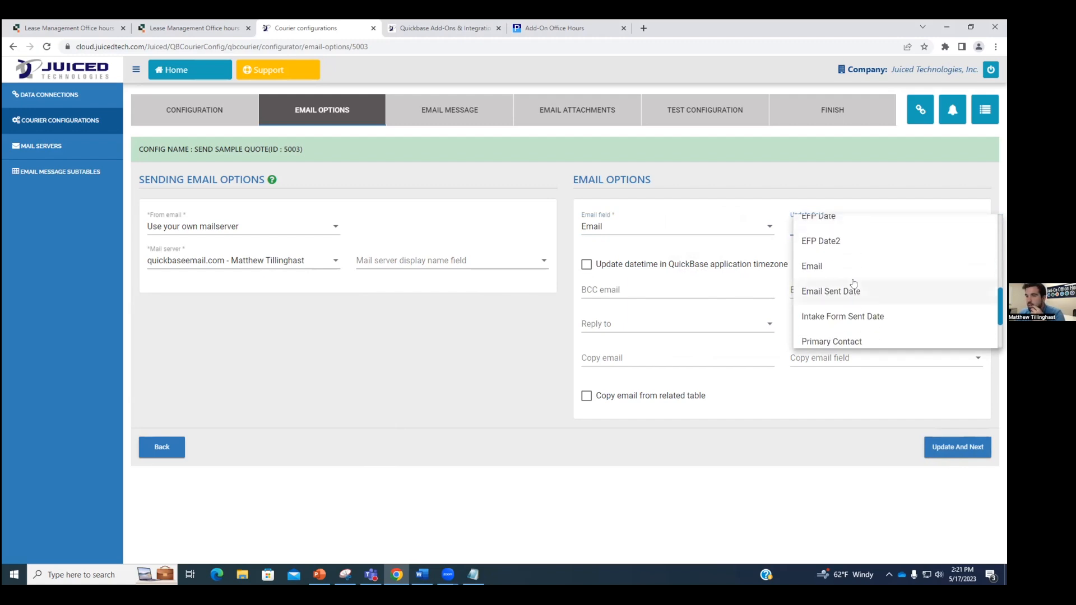
pyautogui.click(855, 241)
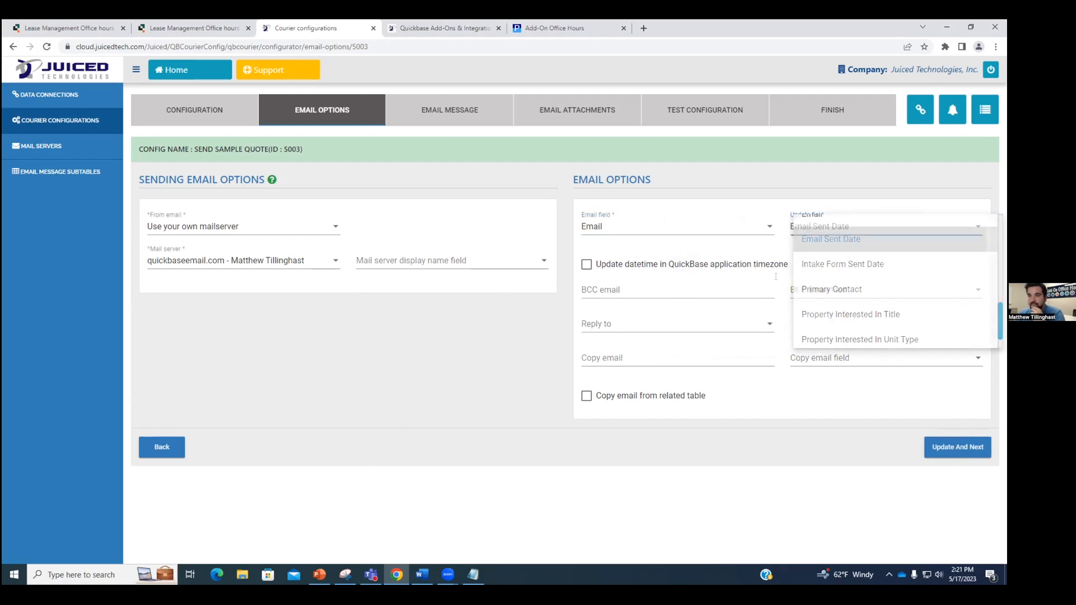
# Step: Set Reply to 'Enter a Specific Email Address' and fill in the reply-to address
pyautogui.click(647, 322)
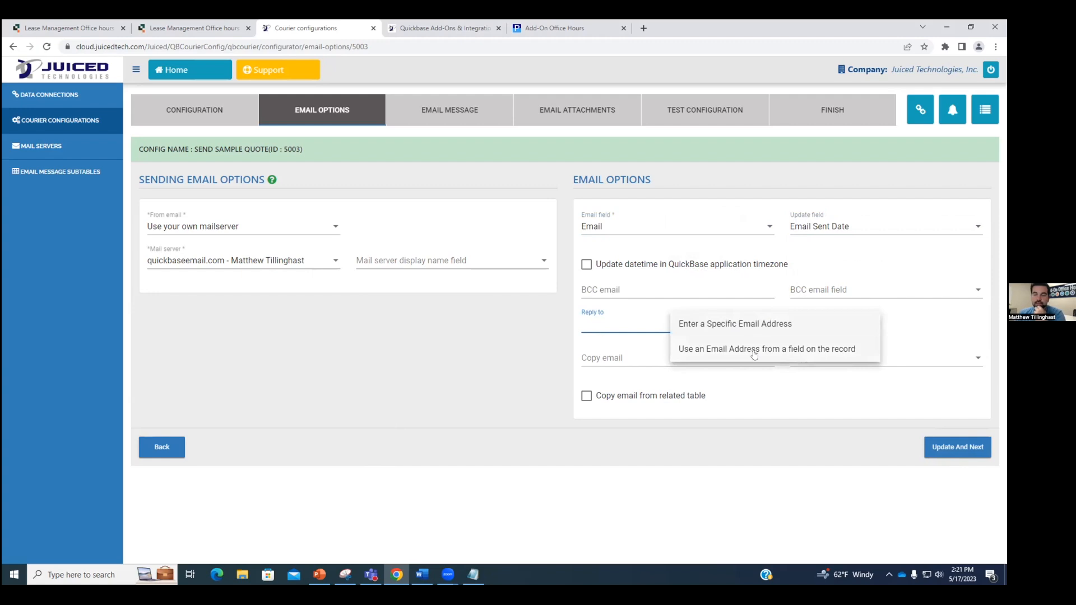
pyautogui.click(766, 326)
pyautogui.click(844, 322)
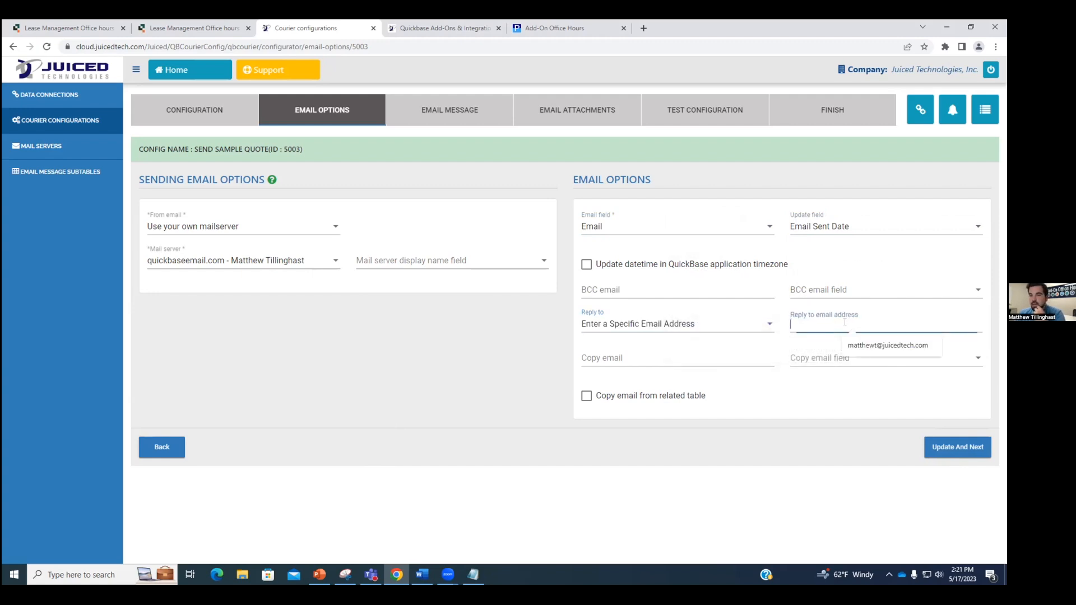
pyautogui.click(904, 352)
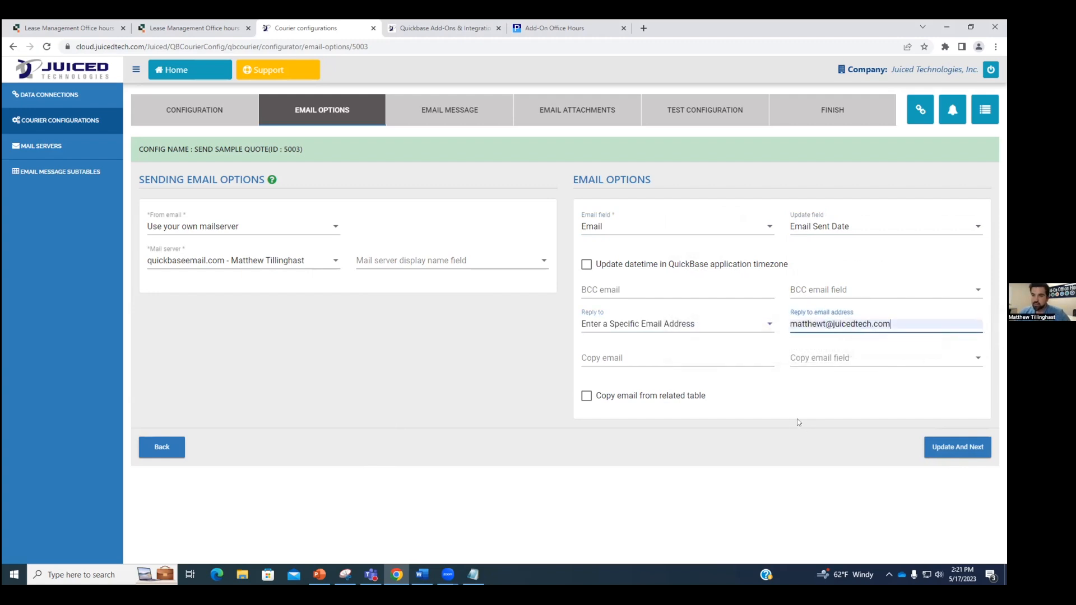
# Step: Fill in the Copy email address, then Update And Next to the message step
pyautogui.click(602, 348)
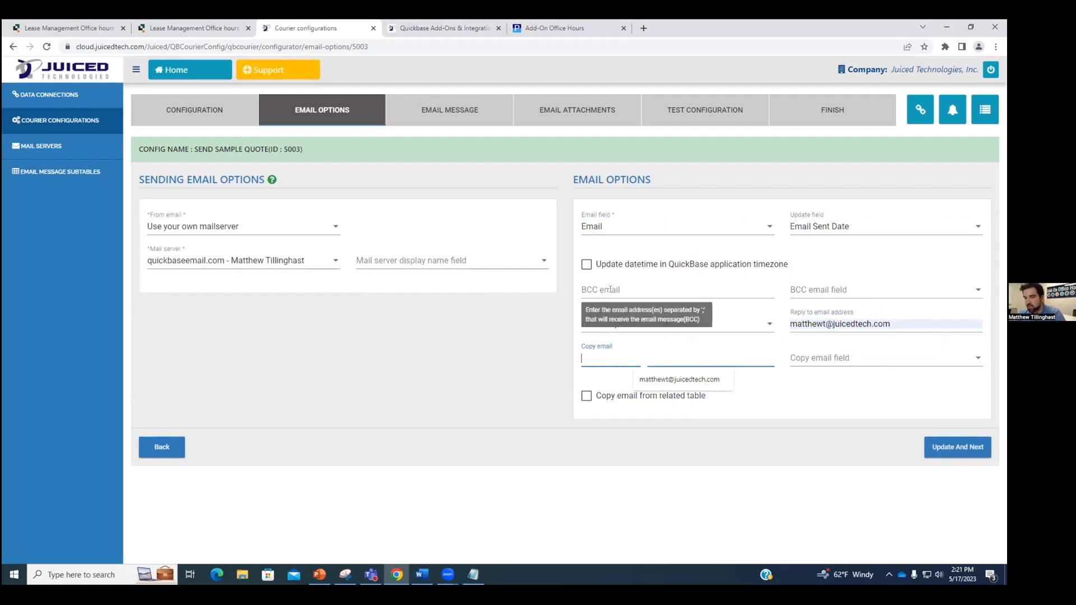
pyautogui.click(550, 356)
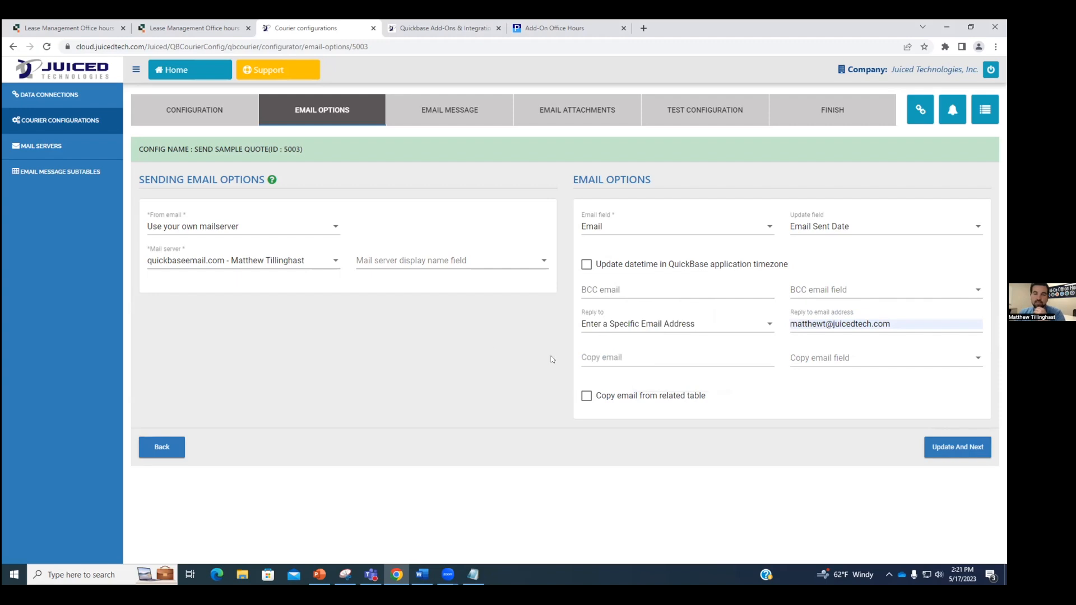
pyautogui.click(842, 289)
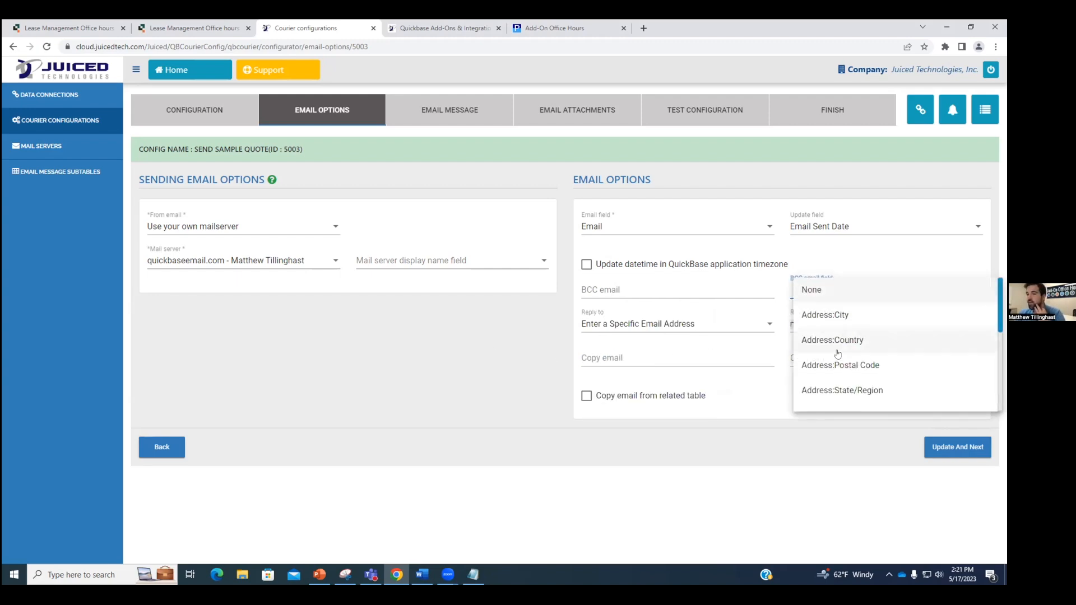
pyautogui.click(643, 354)
pyautogui.click(643, 354)
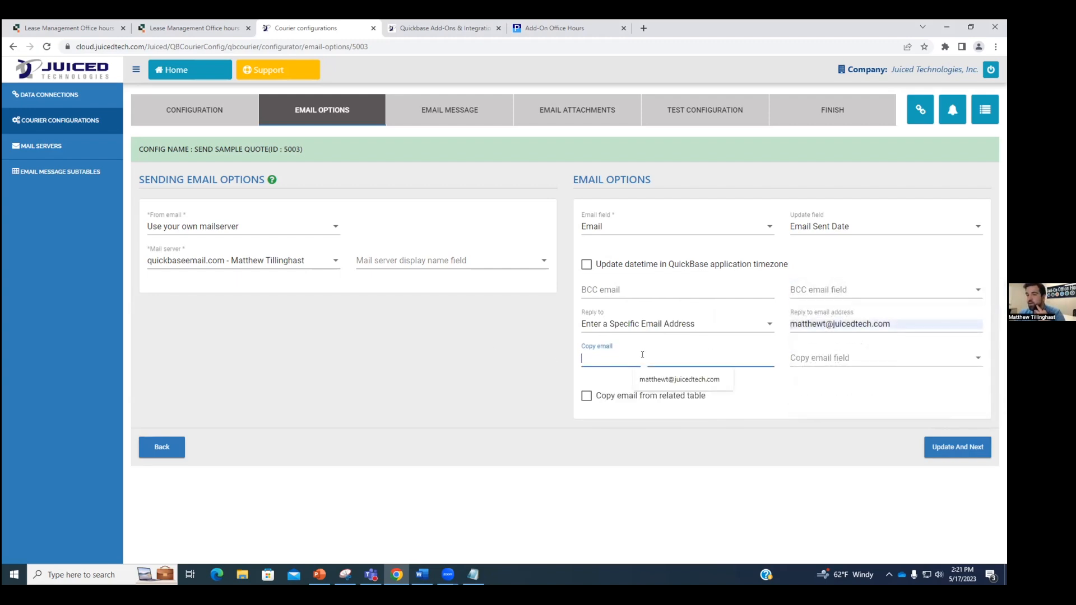
pyautogui.click(676, 386)
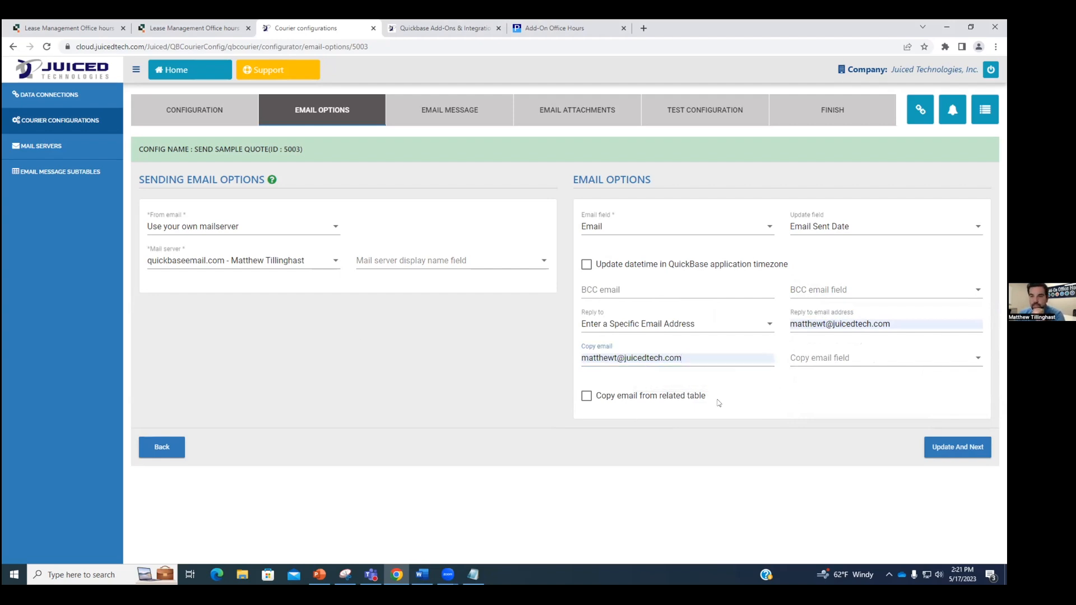
pyautogui.click(956, 447)
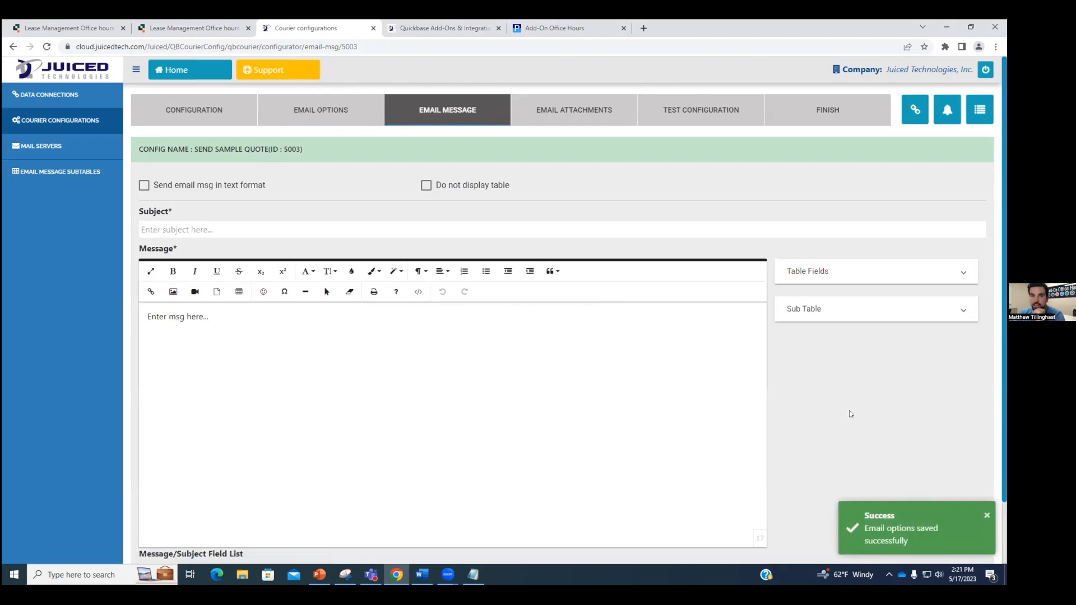
# Step: Enter the email subject 'Your Quote is here'
pyautogui.click(232, 231)
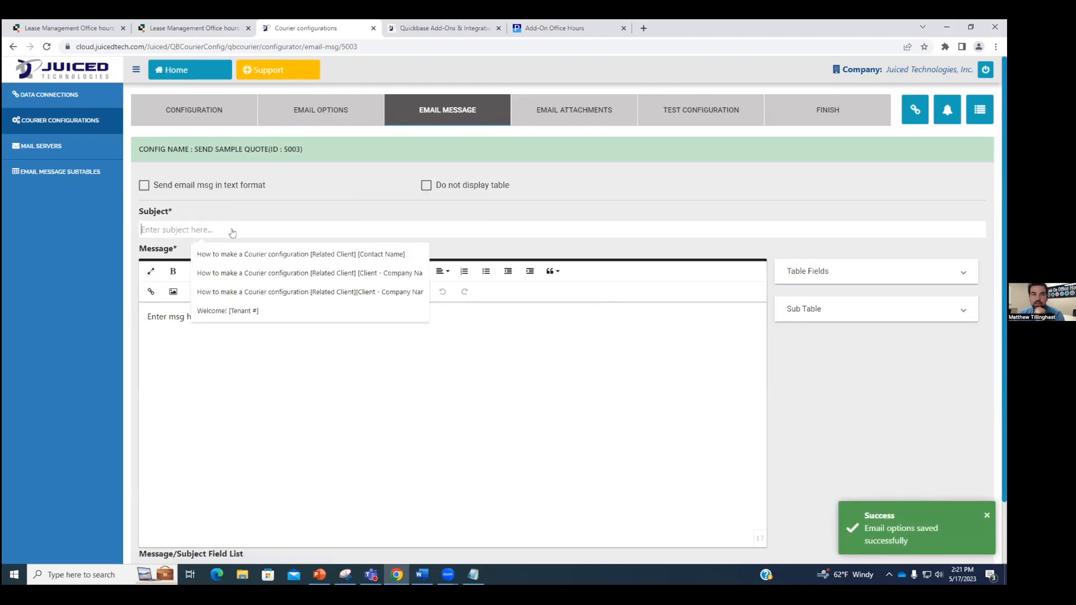
pyautogui.click(389, 216)
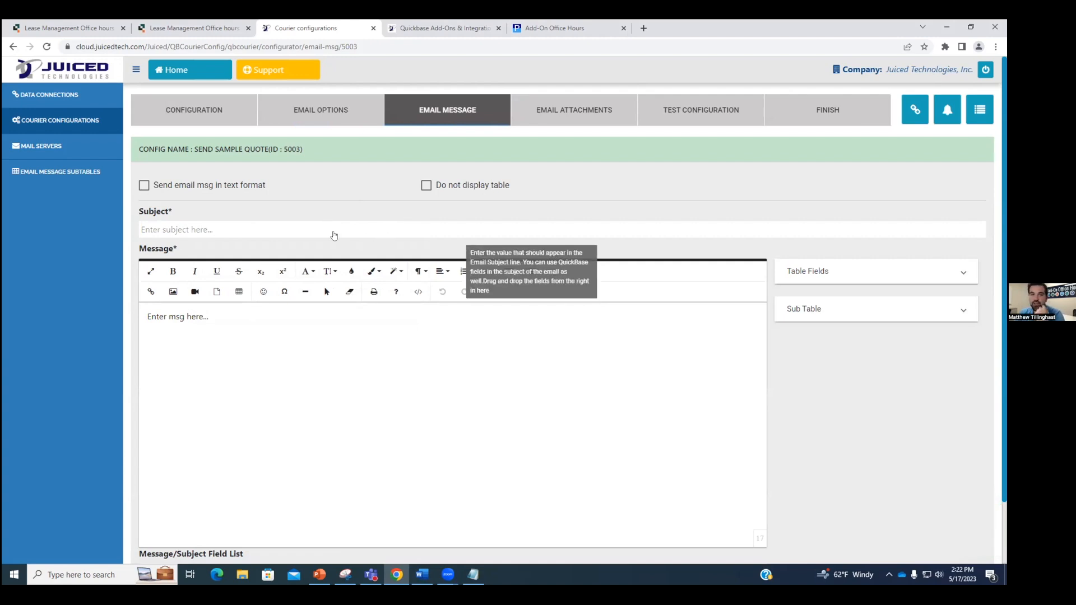
pyautogui.click(269, 234)
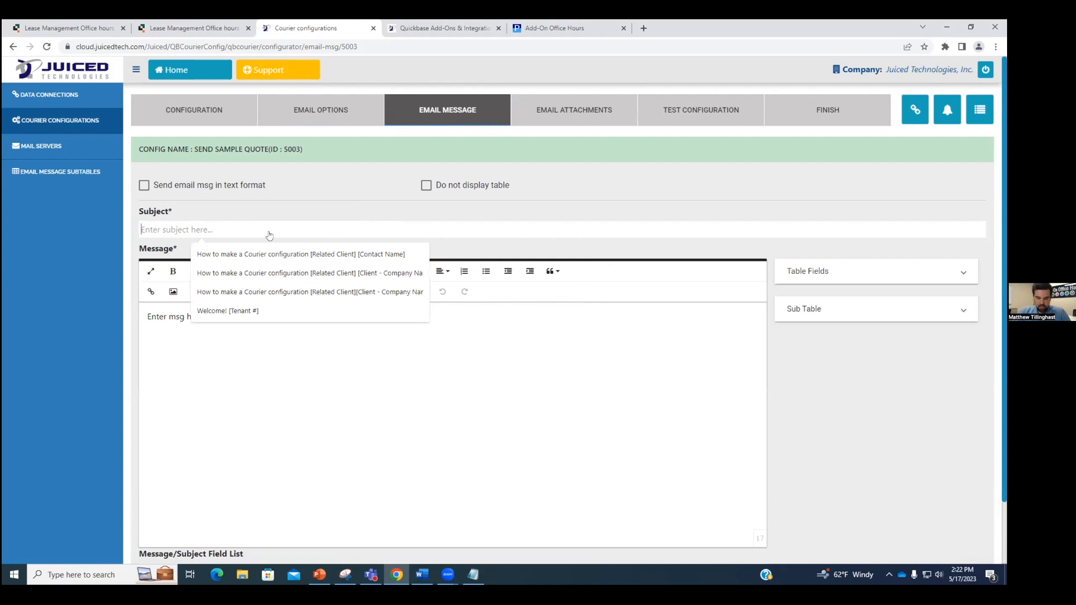
pyautogui.write('Your Q')
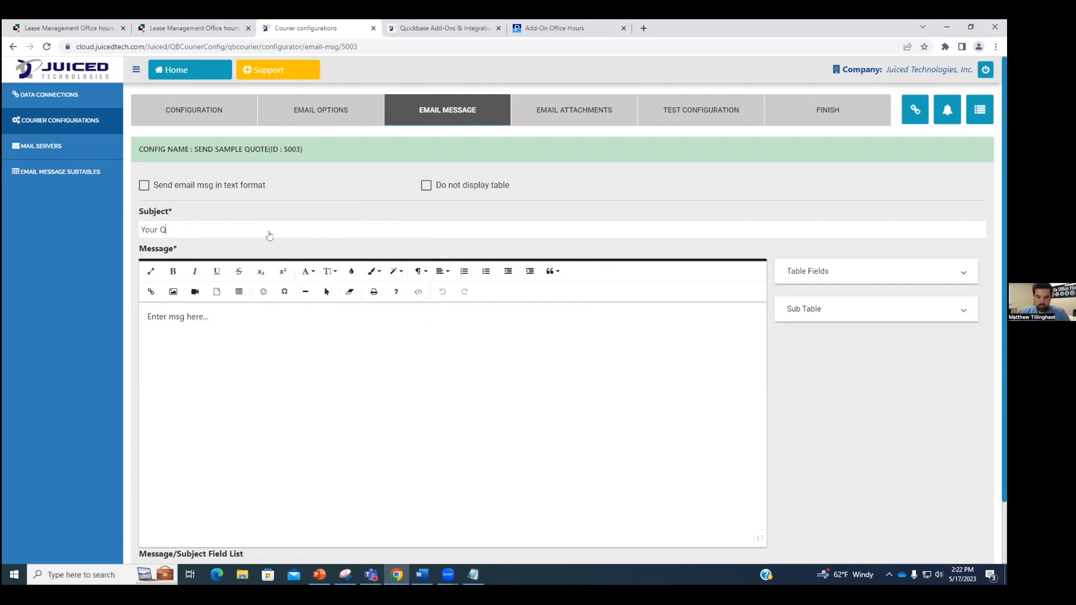
pyautogui.write('uote is here')
# Step: Replace the message placeholder with 'Hello' and expand the Table Fields list
pyautogui.click(219, 317)
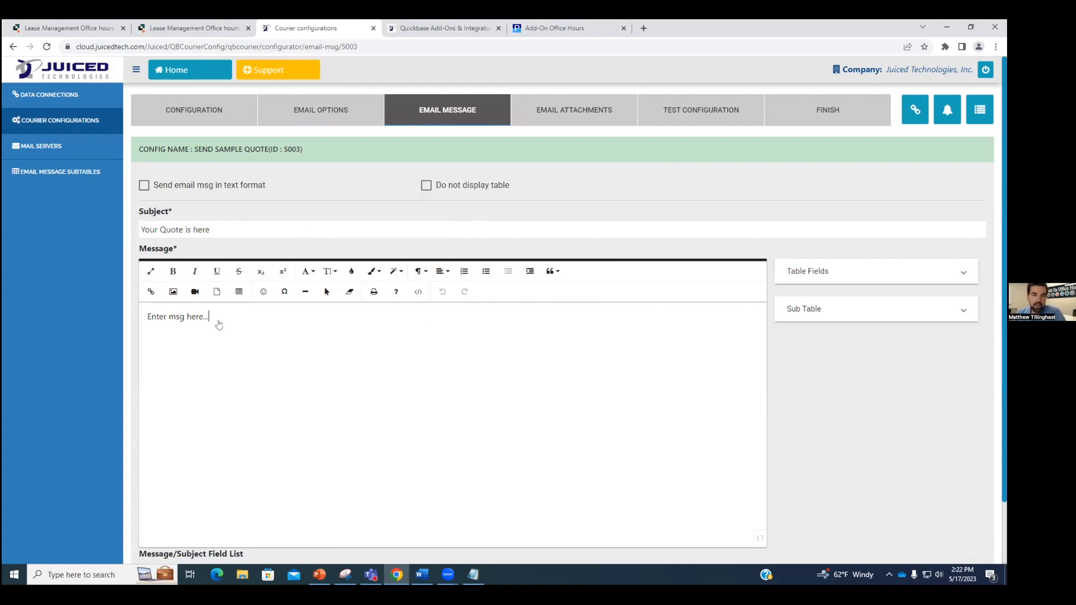
pyautogui.press('BackSpace')
pyautogui.press('BackSpace')
pyautogui.press('BackSpace')
pyautogui.press('BackSpace')
pyautogui.press('BackSpace')
pyautogui.press('BackSpace')
pyautogui.press('BackSpace')
pyautogui.press('BackSpace')
pyautogui.press('BackSpace')
pyautogui.press('BackSpace')
pyautogui.press('BackSpace')
pyautogui.press('BackSpace')
pyautogui.press('BackSpace')
pyautogui.press('BackSpace')
pyautogui.press('BackSpace')
pyautogui.press('BackSpace')
pyautogui.press('BackSpace')
pyautogui.write('Hello')
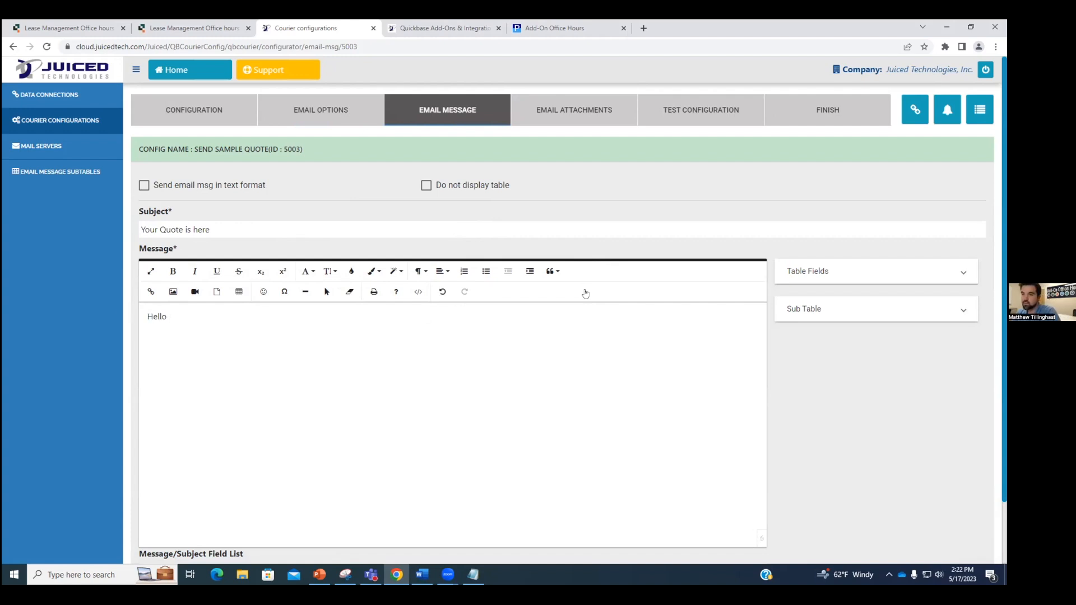
pyautogui.click(874, 272)
pyautogui.scroll(-3, 860, 332)
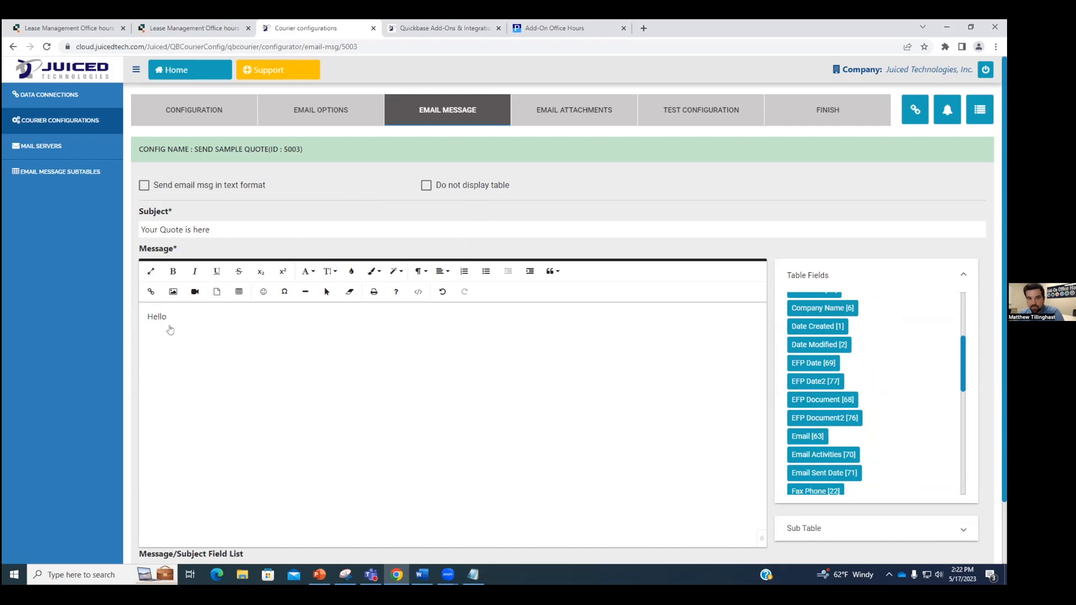
# Step: Insert [Company Name] after Hello, add a line offering JuicedSign signing of the quote, view HTML
pyautogui.moveTo(805, 311); pyautogui.dragTo(251, 326)
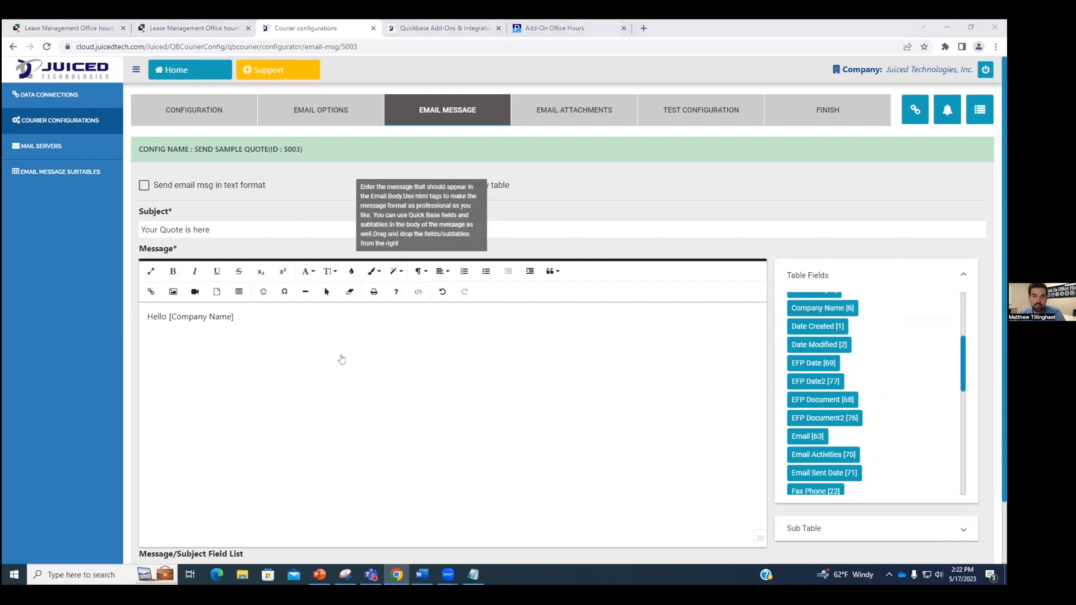
pyautogui.click(269, 318)
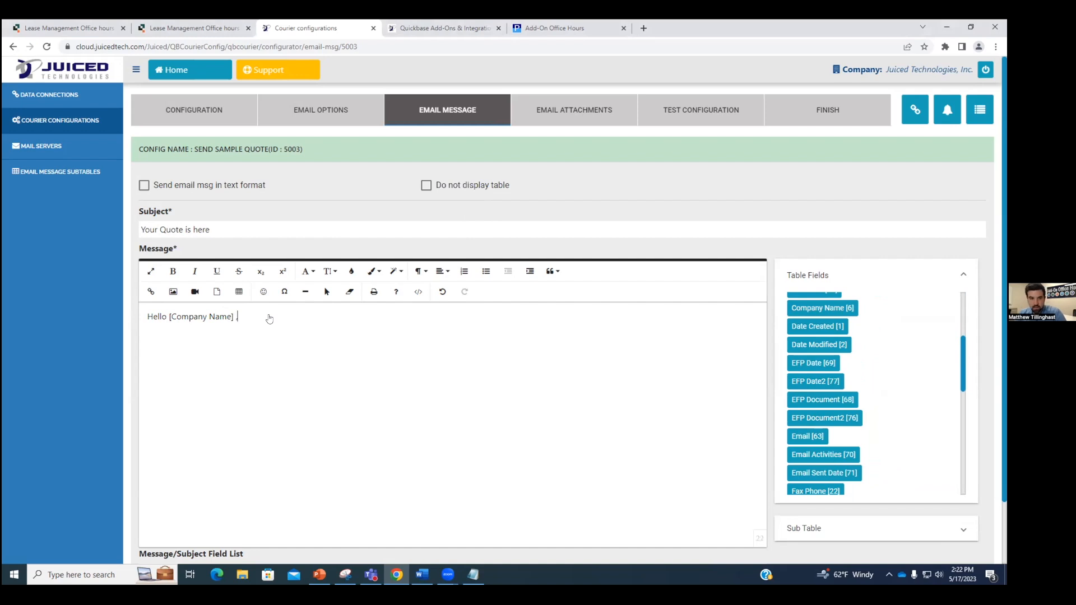
pyautogui.press('Return')
pyautogui.write('Your attached quote is here, ple')
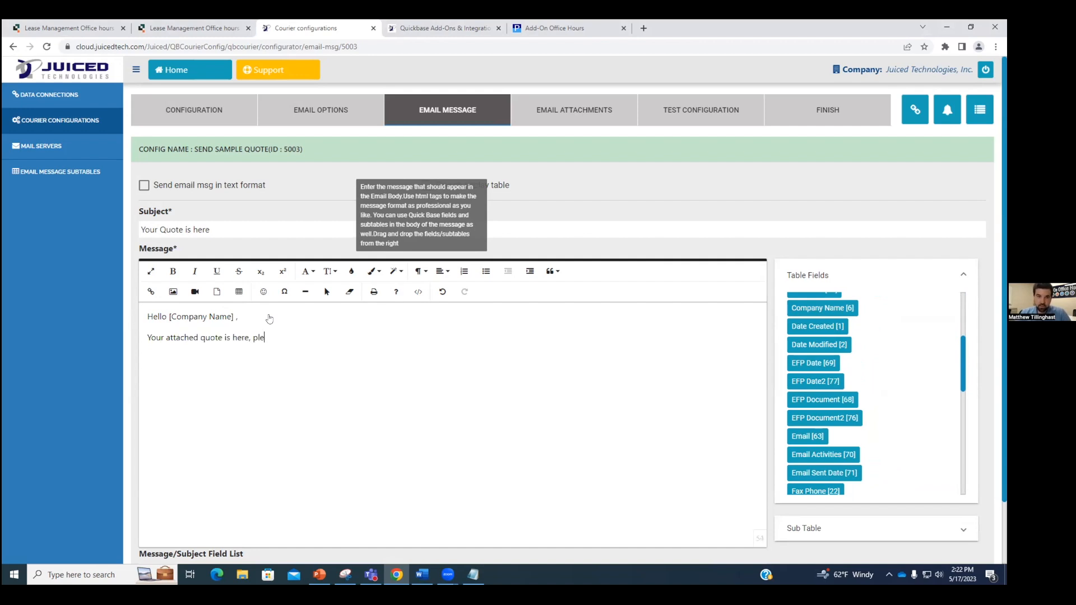
pyautogui.write('ase let me know if you wo')
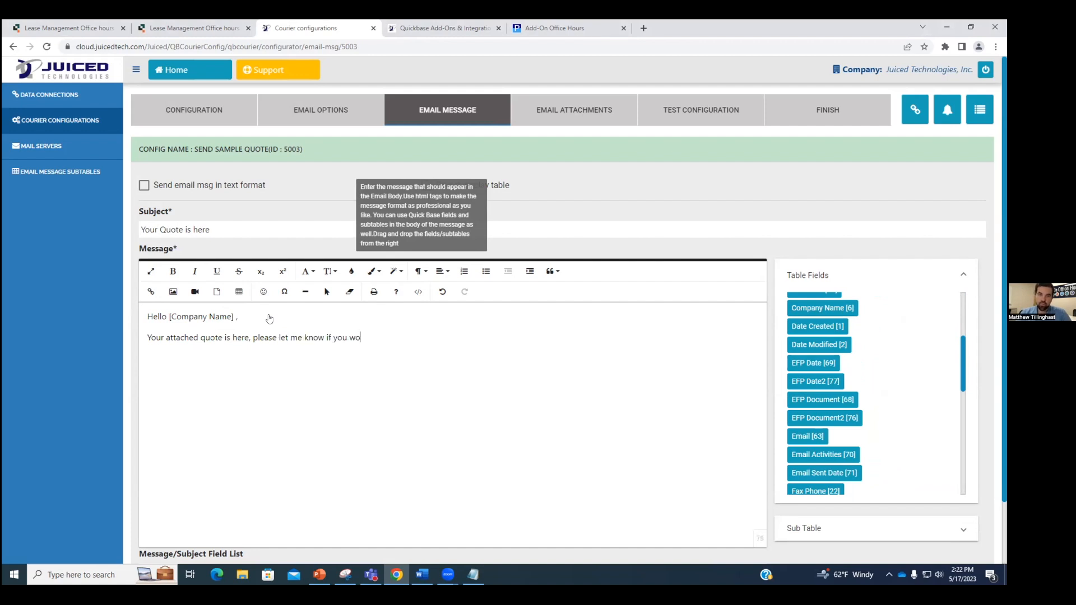
pyautogui.write('uld like to sign')
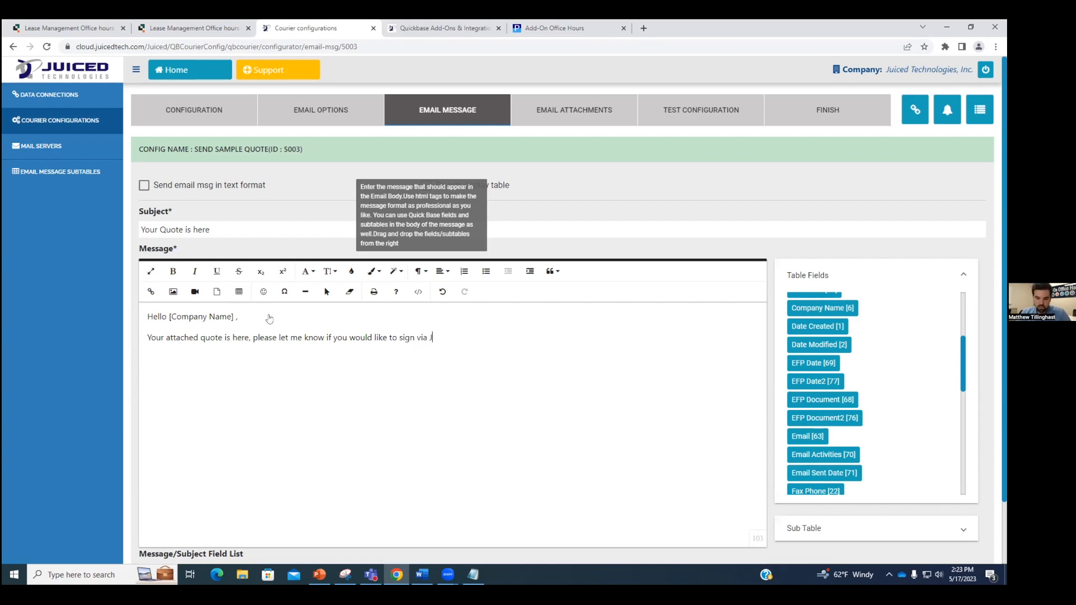
pyautogui.write('via JuicedSigmn')
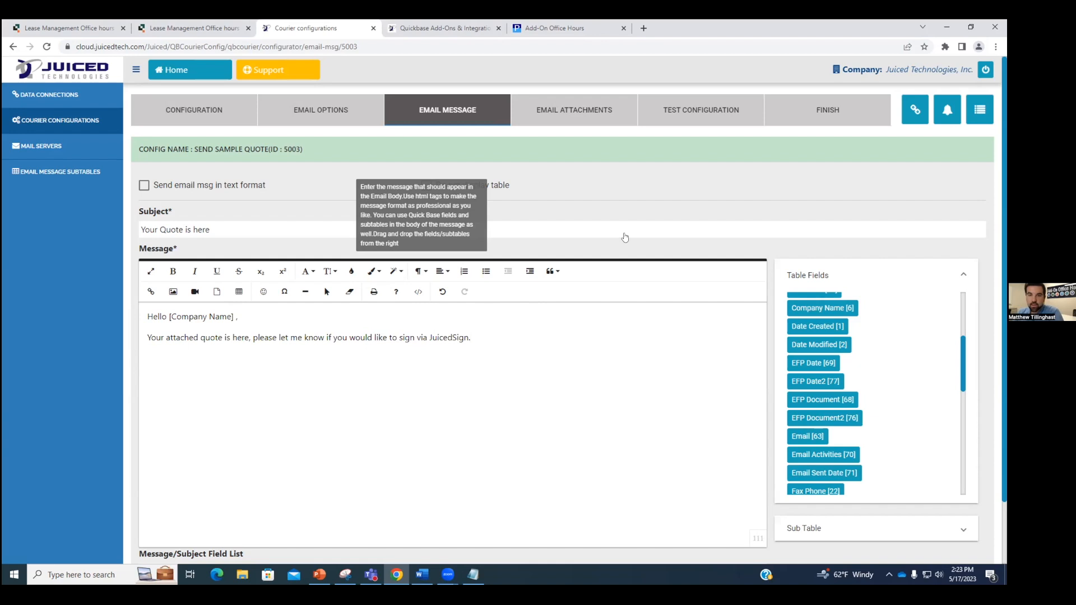
pyautogui.scroll(-2, 837, 325)
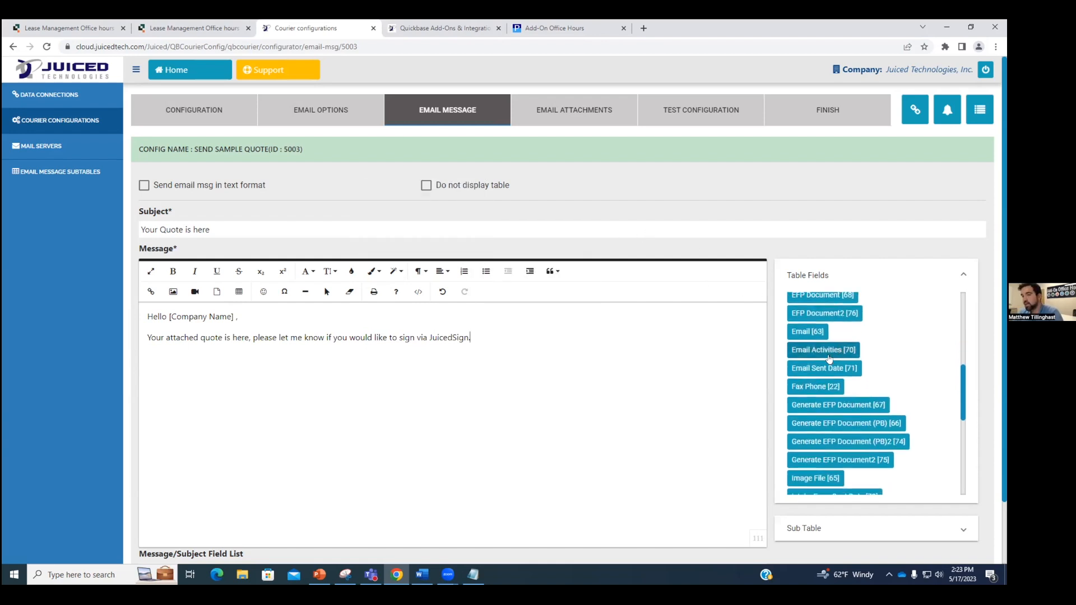
pyautogui.scroll(-2, 835, 376)
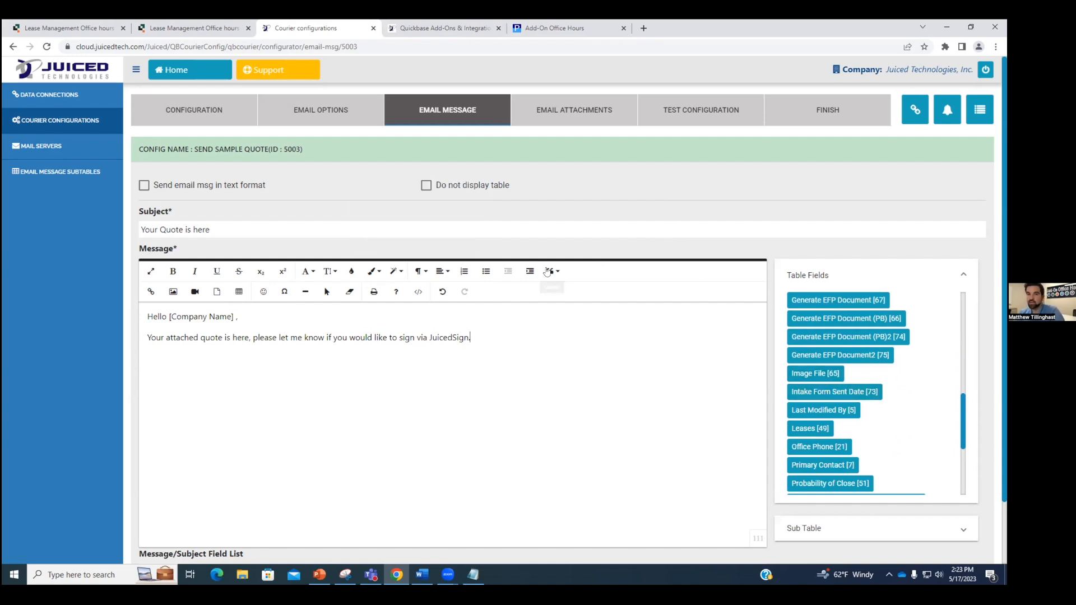
pyautogui.click(419, 293)
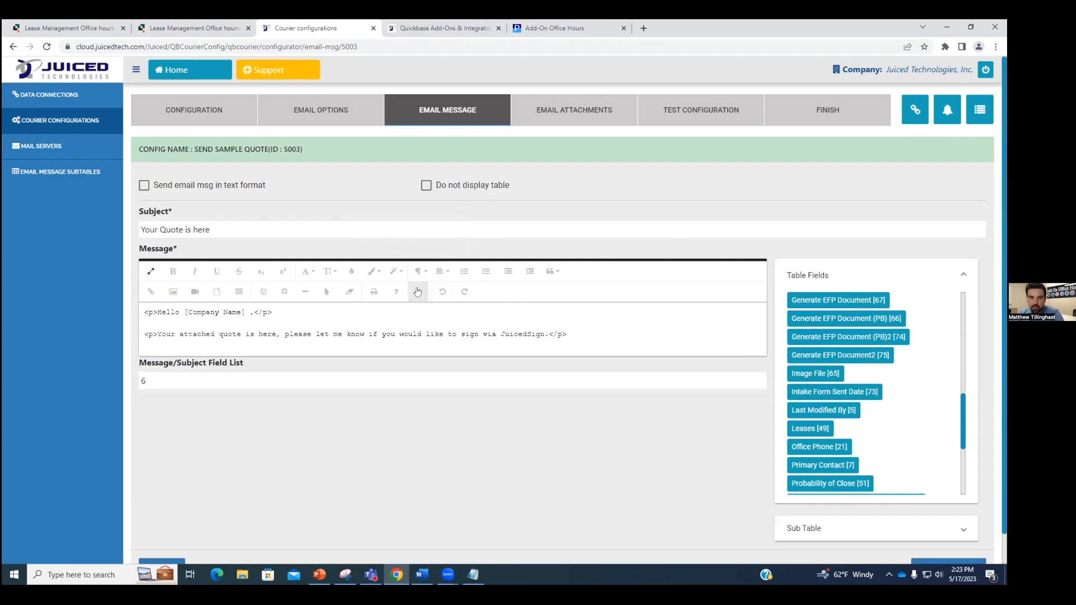
# Step: Make the word 'quote' in the message bold
pyautogui.click(418, 292)
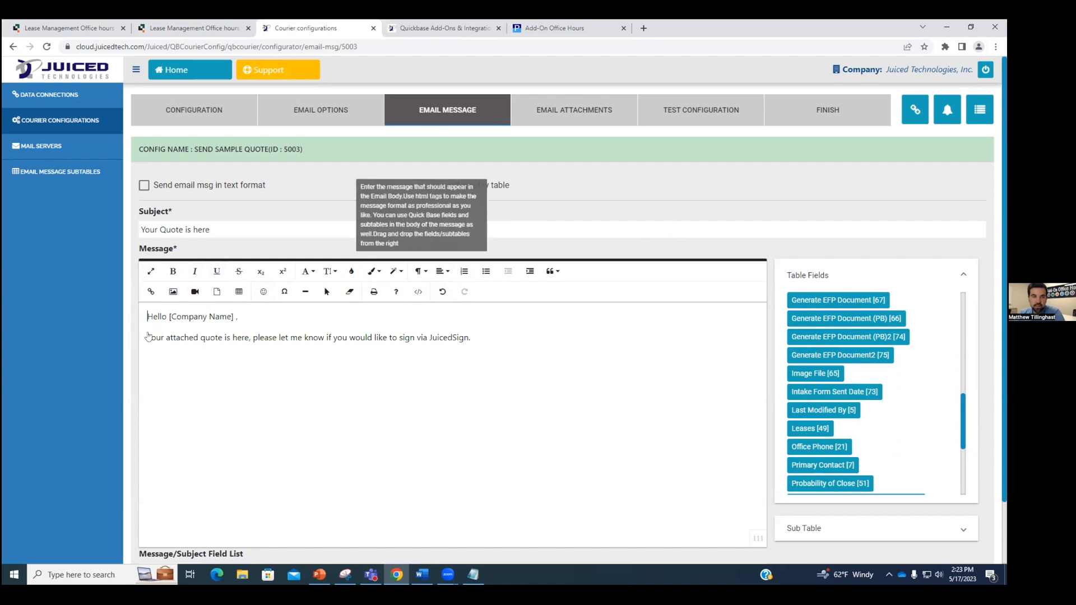
pyautogui.doubleClick(210, 339)
pyautogui.click(174, 276)
pyautogui.click(311, 339)
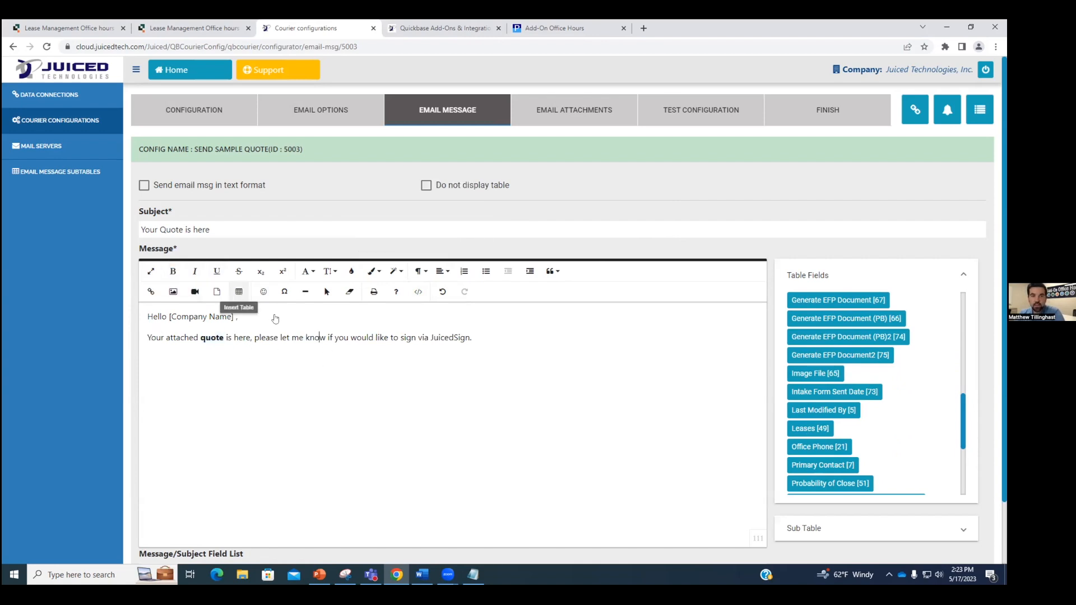
# Step: Colour the word JuicedSign blue in the message
pyautogui.moveTo(430, 339); pyautogui.dragTo(469, 341)
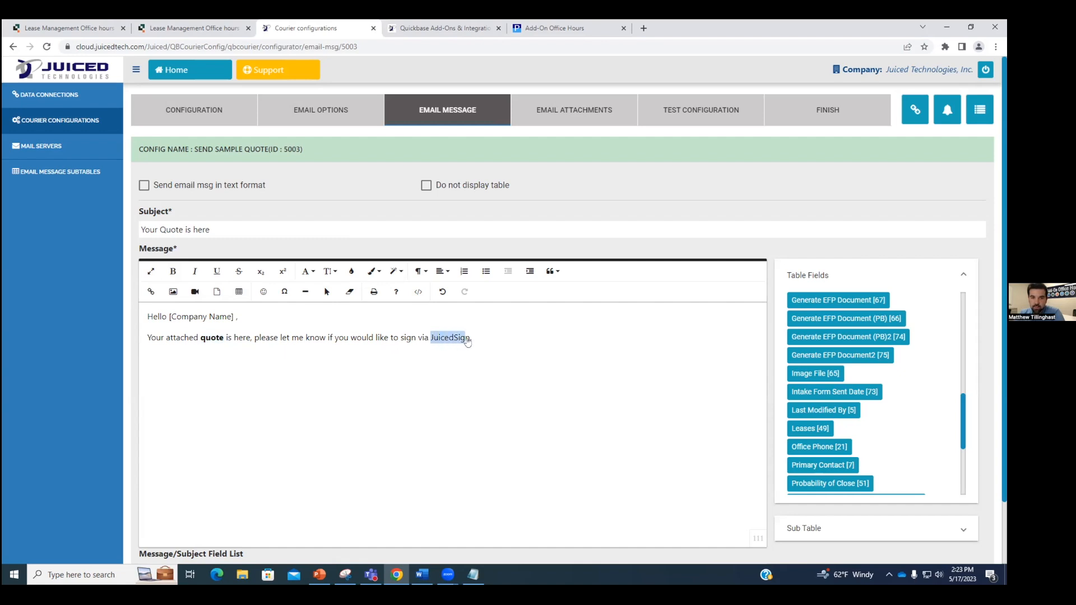
pyautogui.click(351, 272)
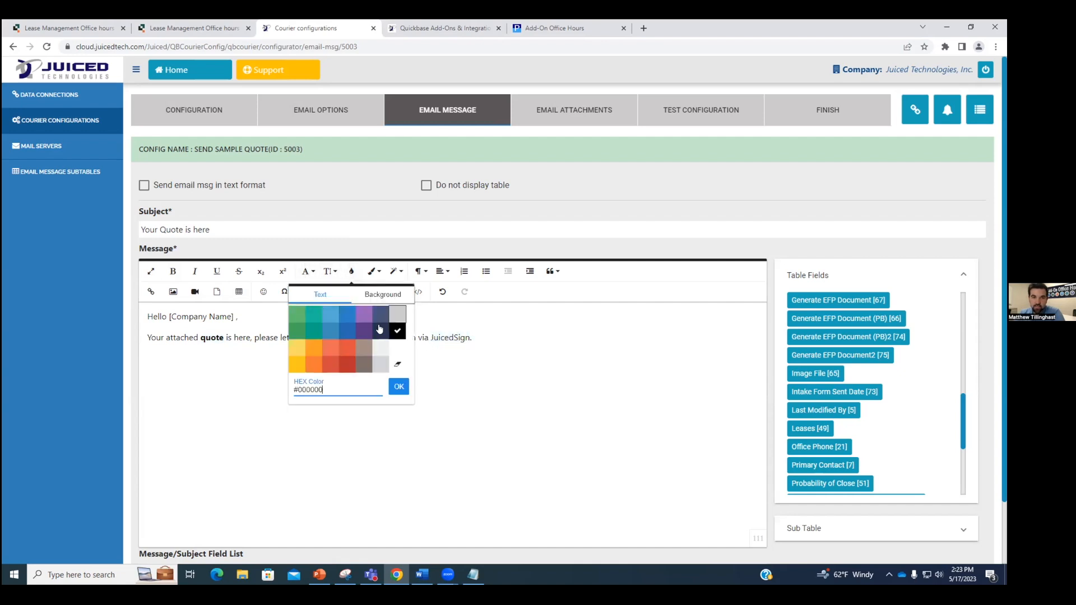
pyautogui.click(348, 314)
# Step: Make JuicedSign bold, italic and underlined, then save the message and continue
pyautogui.moveTo(472, 339); pyautogui.dragTo(430, 340)
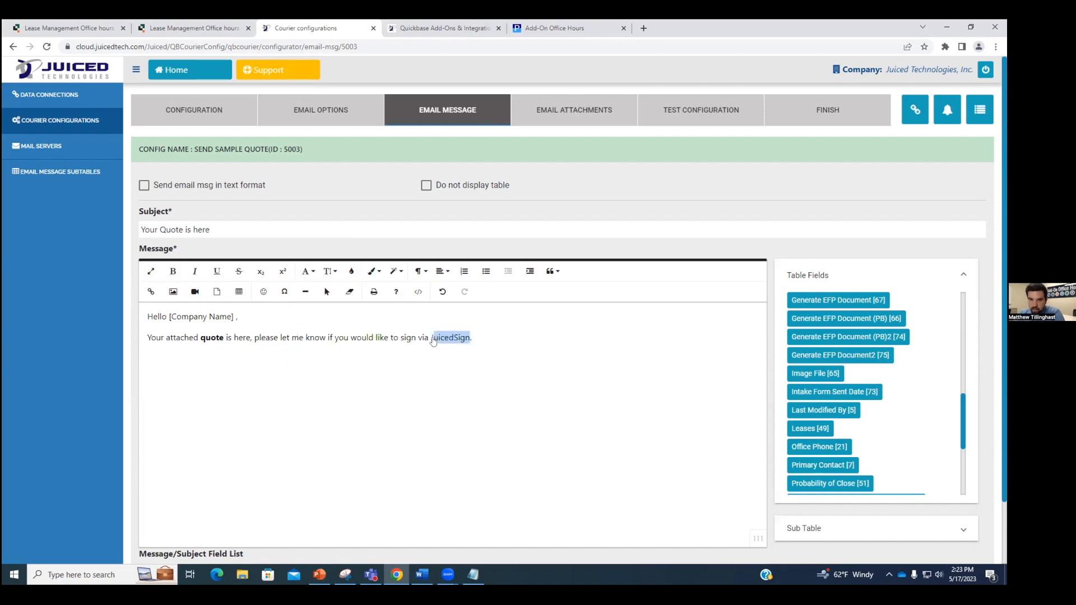
pyautogui.hotkey('ctrl', 'u')
pyautogui.hotkey('ctrl', 'i')
pyautogui.hotkey('ctrl', 'b')
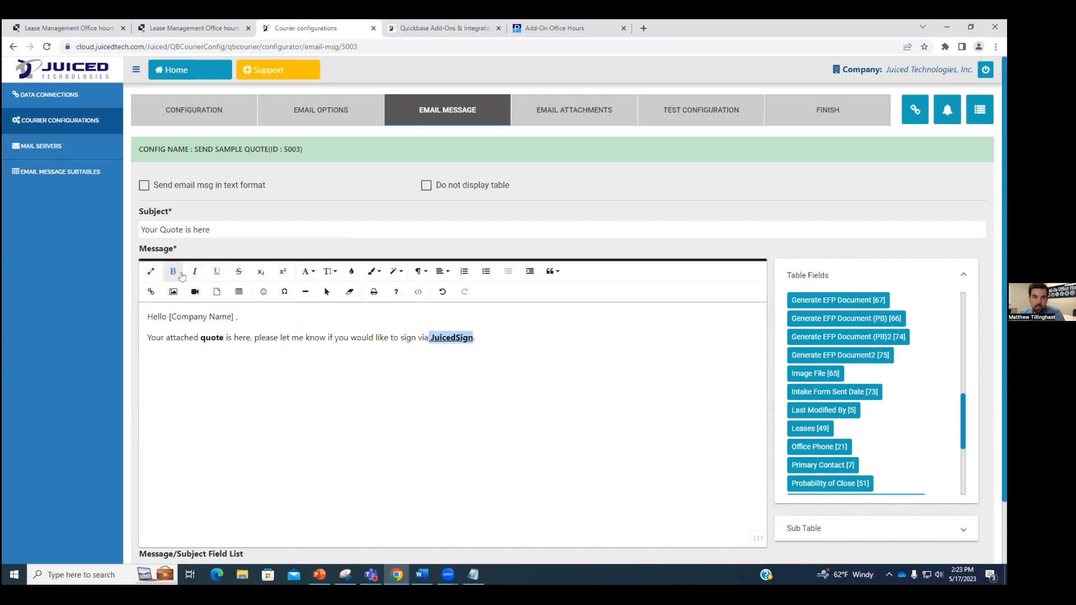
pyautogui.click(502, 337)
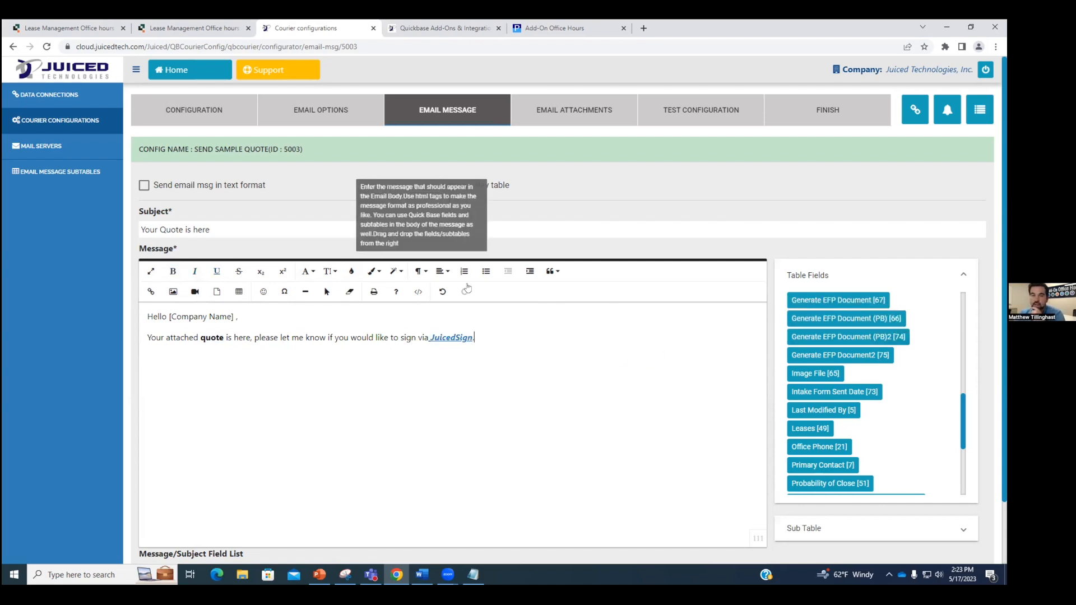
pyautogui.scroll(-2, 701, 393)
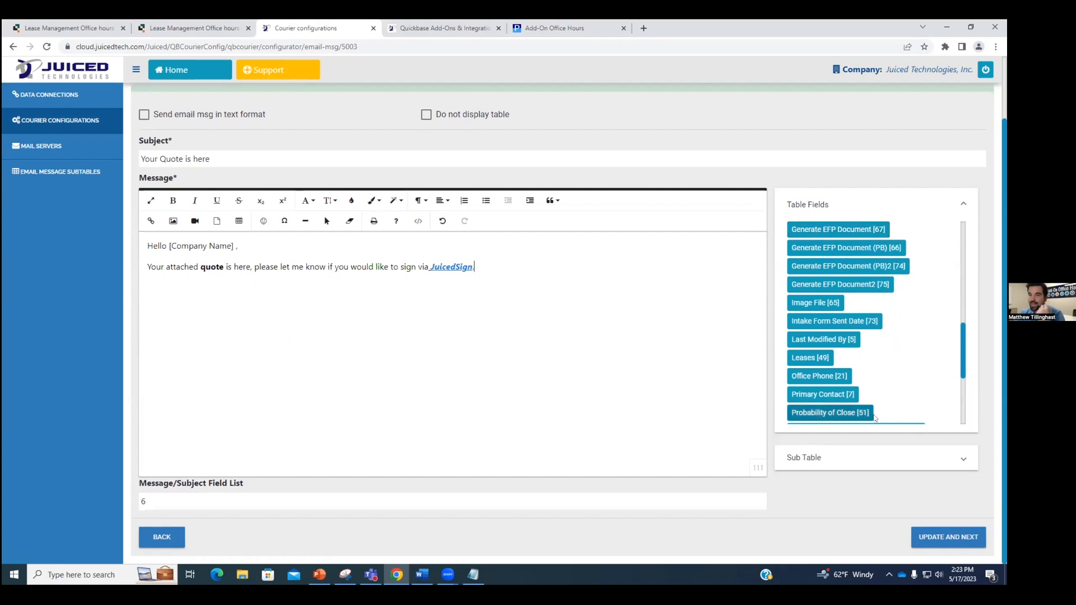
pyautogui.click(951, 541)
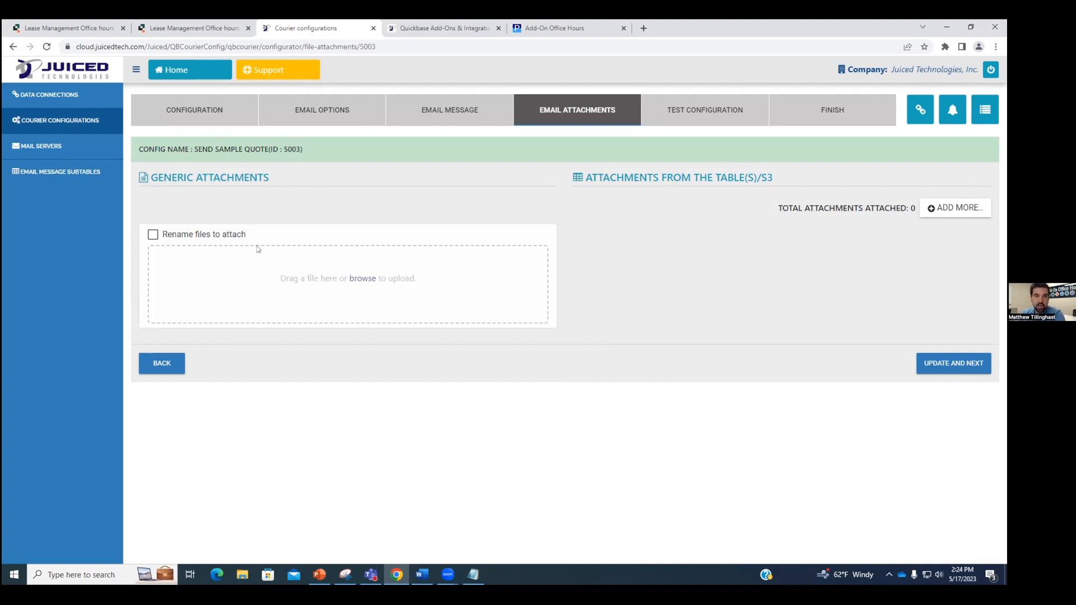
# Step: Add an attachment entry using the EFP Document2 file field from Tenants/Prospects
pyautogui.click(967, 211)
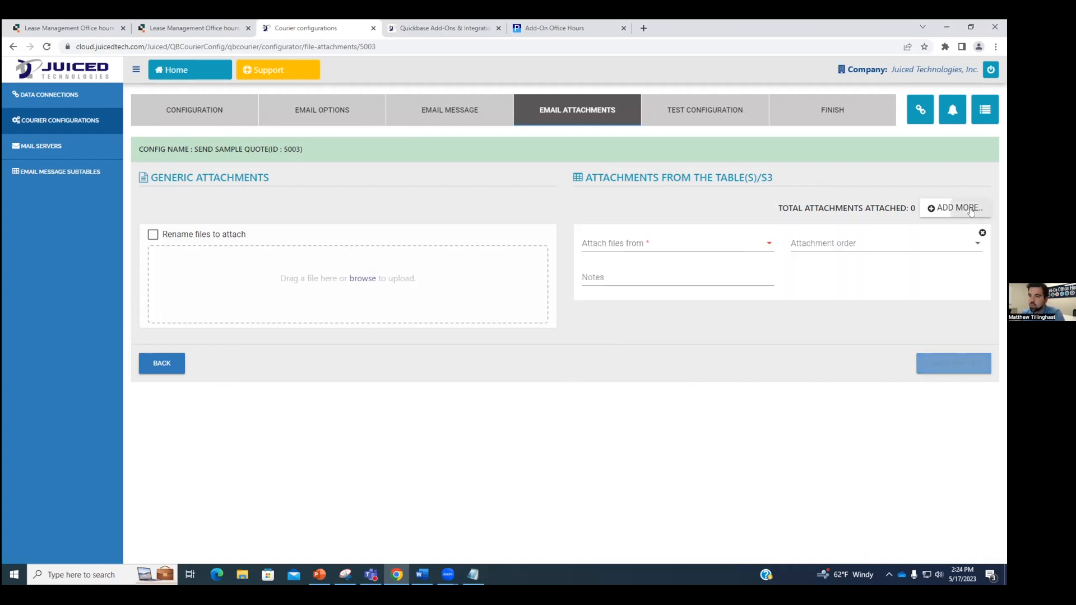
pyautogui.click(670, 244)
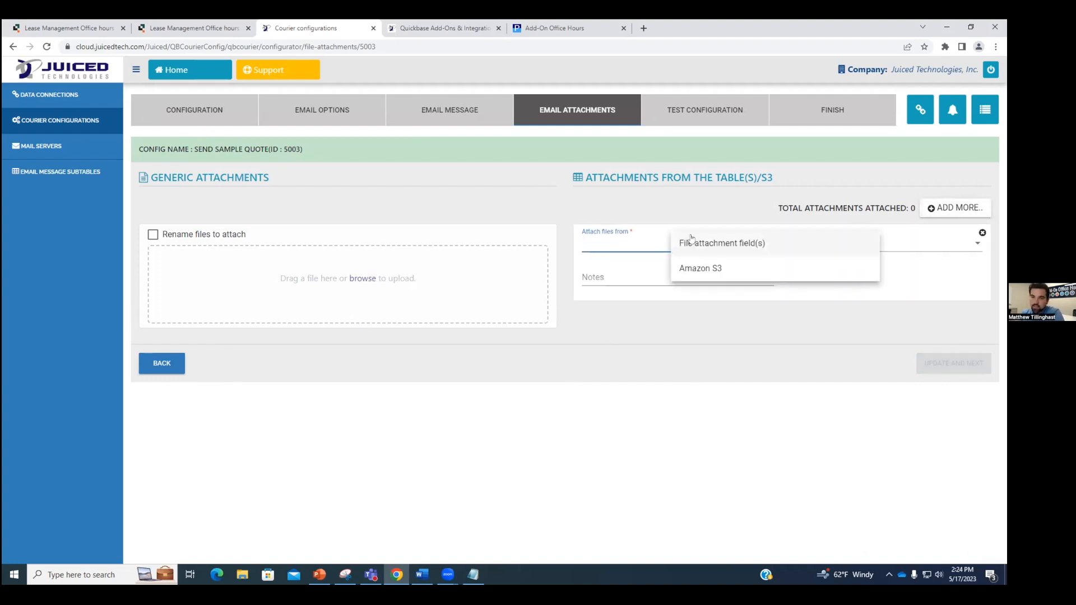
pyautogui.click(747, 249)
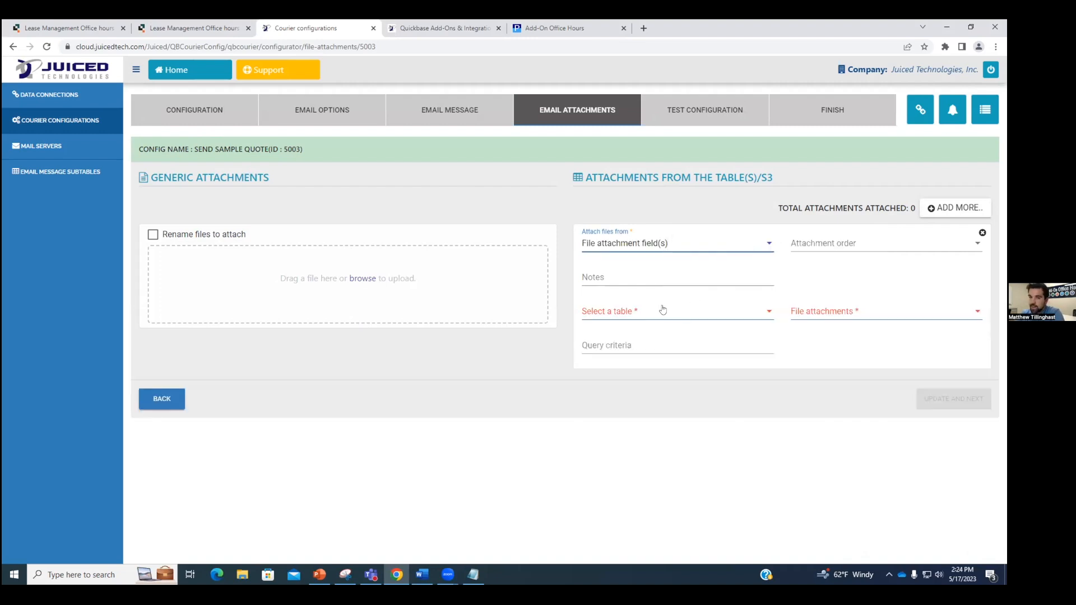
pyautogui.click(695, 310)
pyautogui.click(731, 314)
pyautogui.click(721, 316)
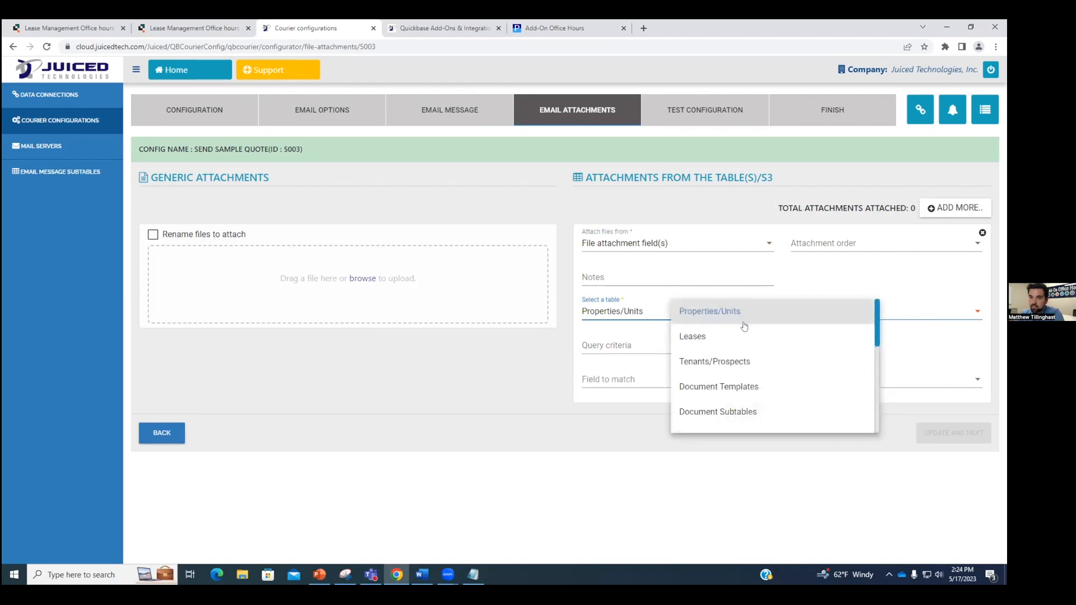
pyautogui.click(739, 361)
pyautogui.click(851, 312)
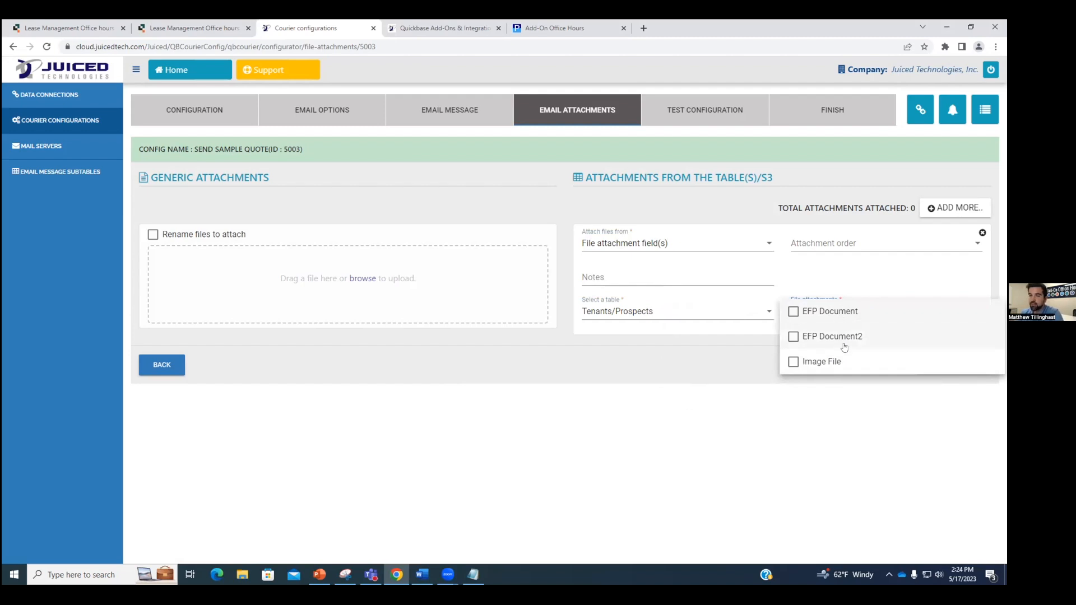
pyautogui.click(827, 337)
pyautogui.click(726, 366)
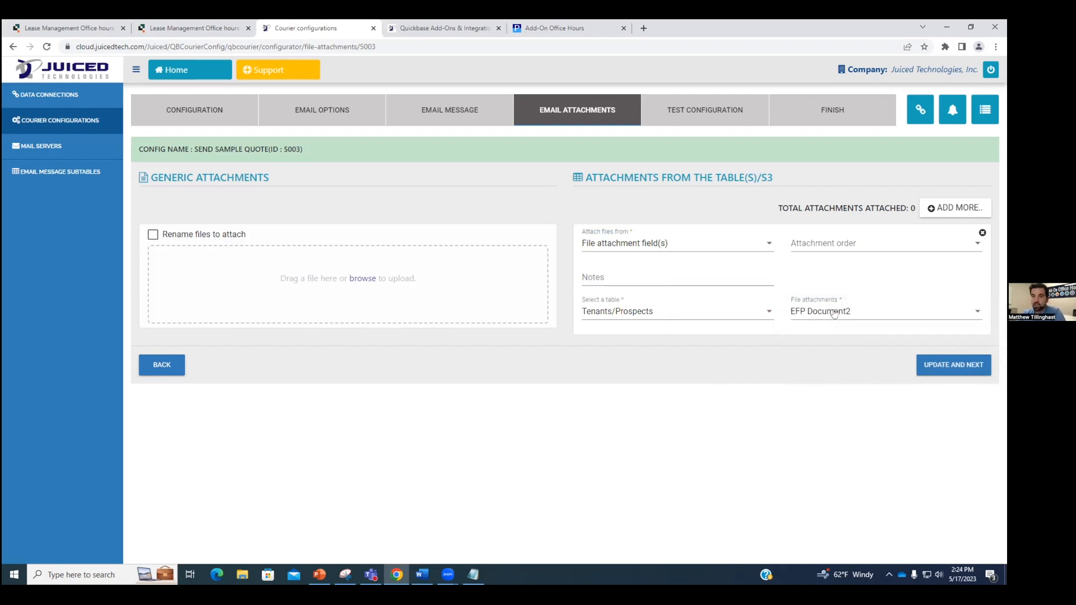
# Step: Add a second entry attaching EFP Document from Tenants/Prospects, then save the attachments
pyautogui.click(939, 212)
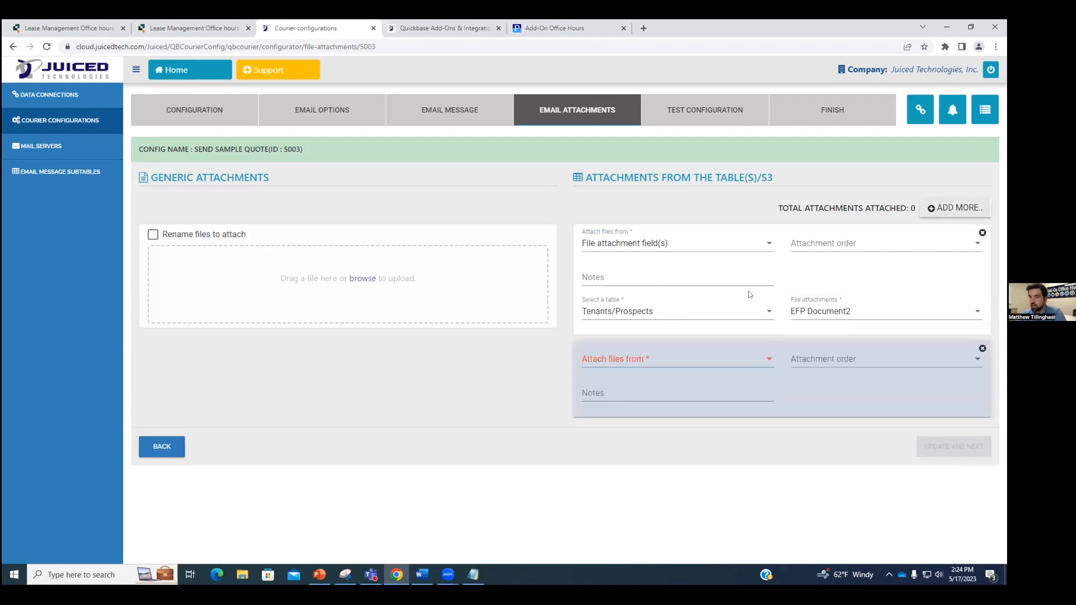
pyautogui.click(675, 363)
pyautogui.click(720, 366)
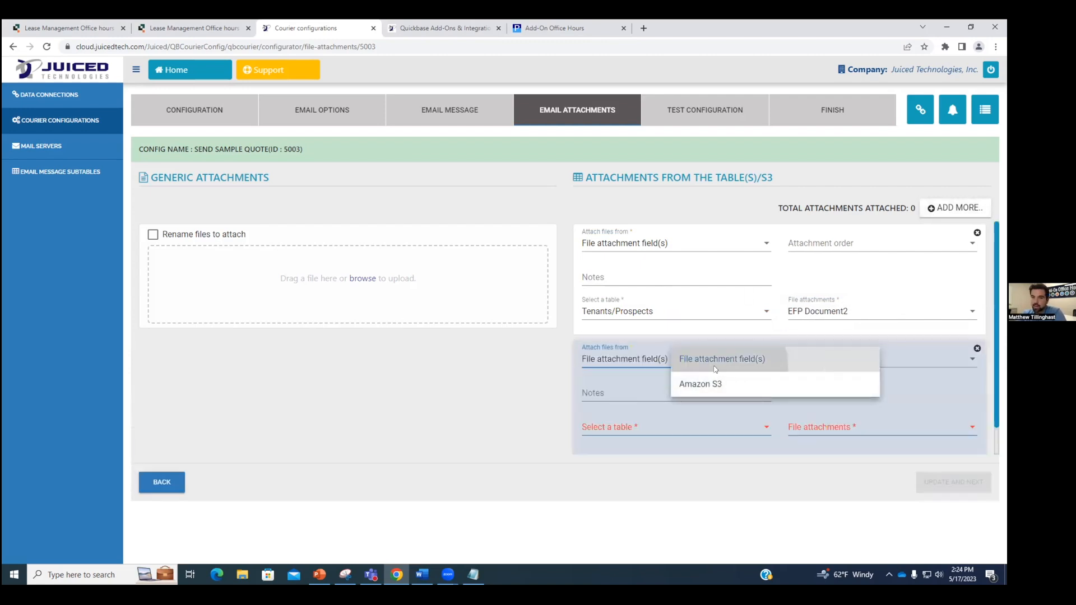
pyautogui.click(668, 429)
pyautogui.click(733, 475)
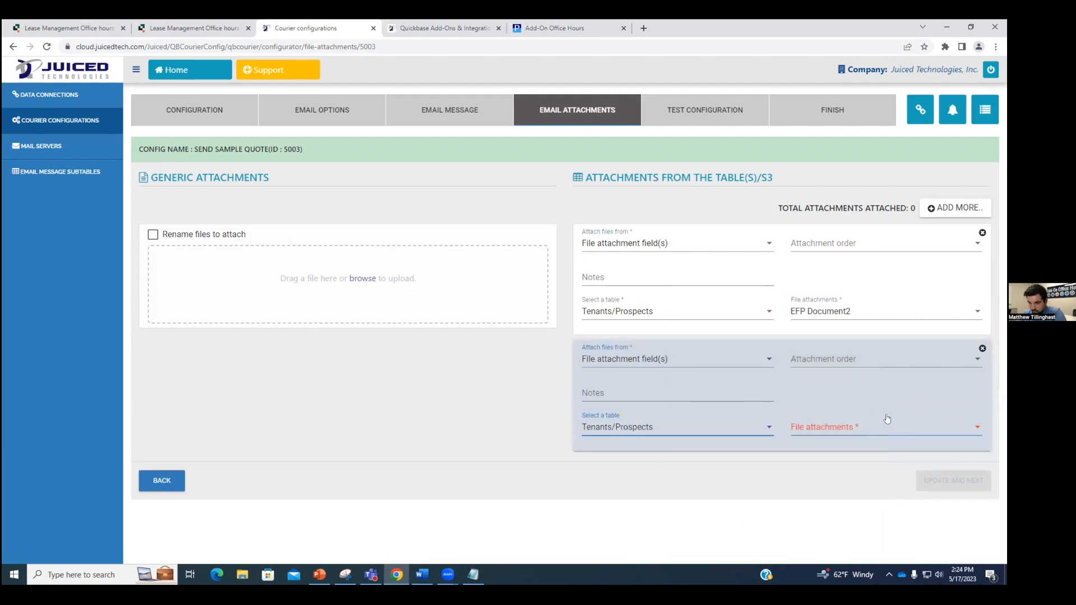
pyautogui.click(885, 427)
pyautogui.click(886, 437)
pyautogui.click(731, 495)
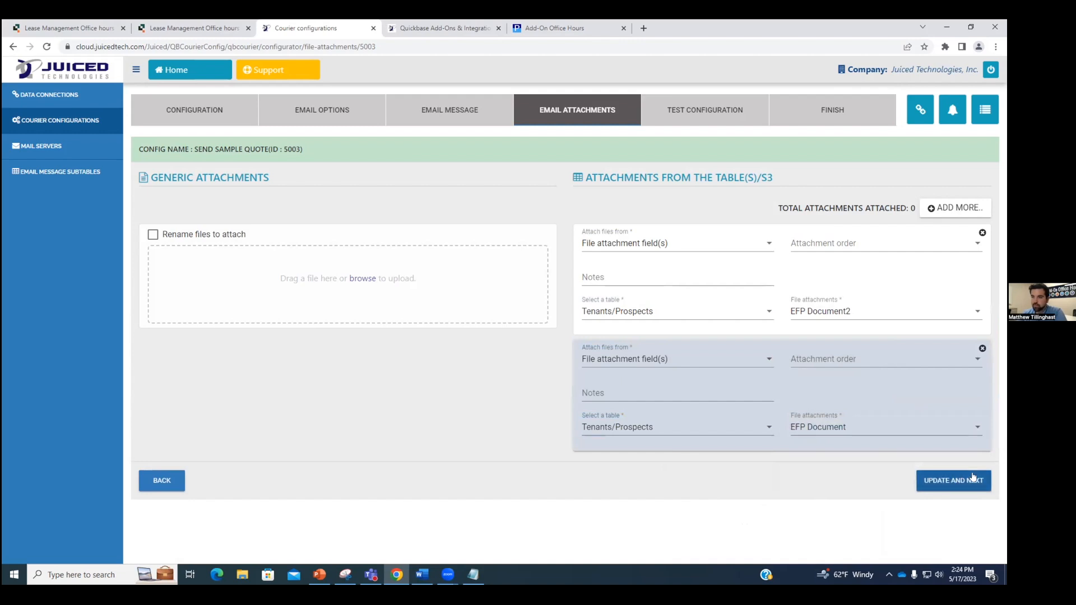
pyautogui.click(956, 481)
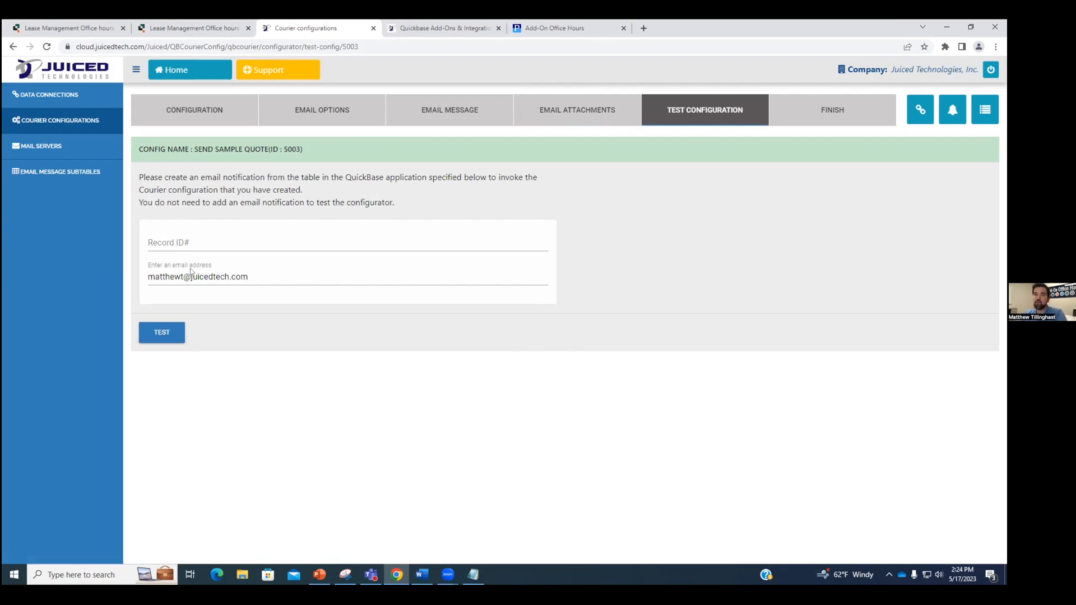
pyautogui.click(166, 245)
pyautogui.click(181, 26)
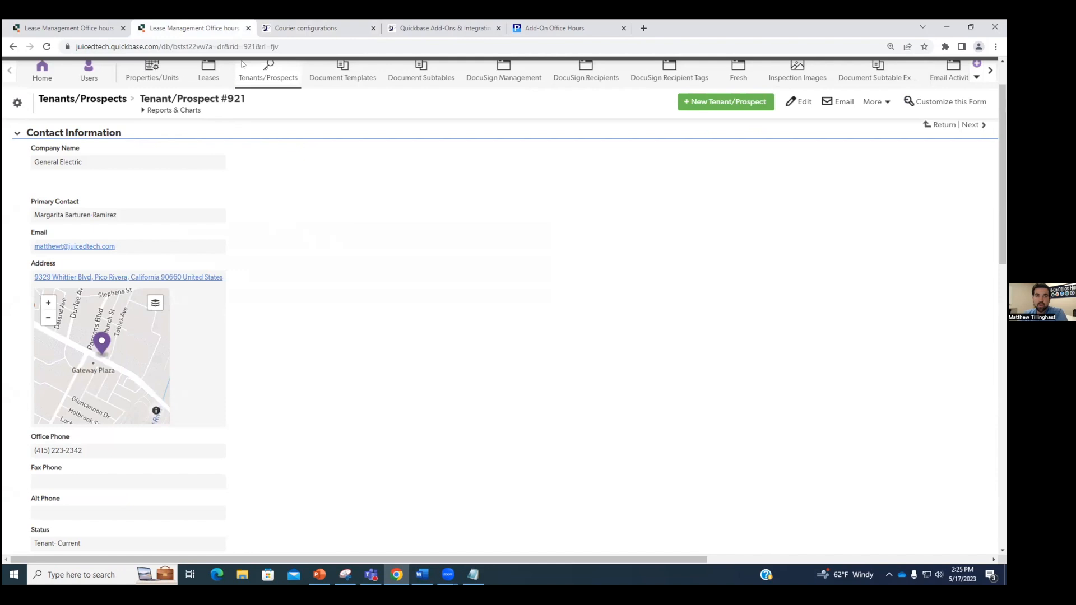
pyautogui.moveTo(230, 48); pyautogui.dragTo(256, 50)
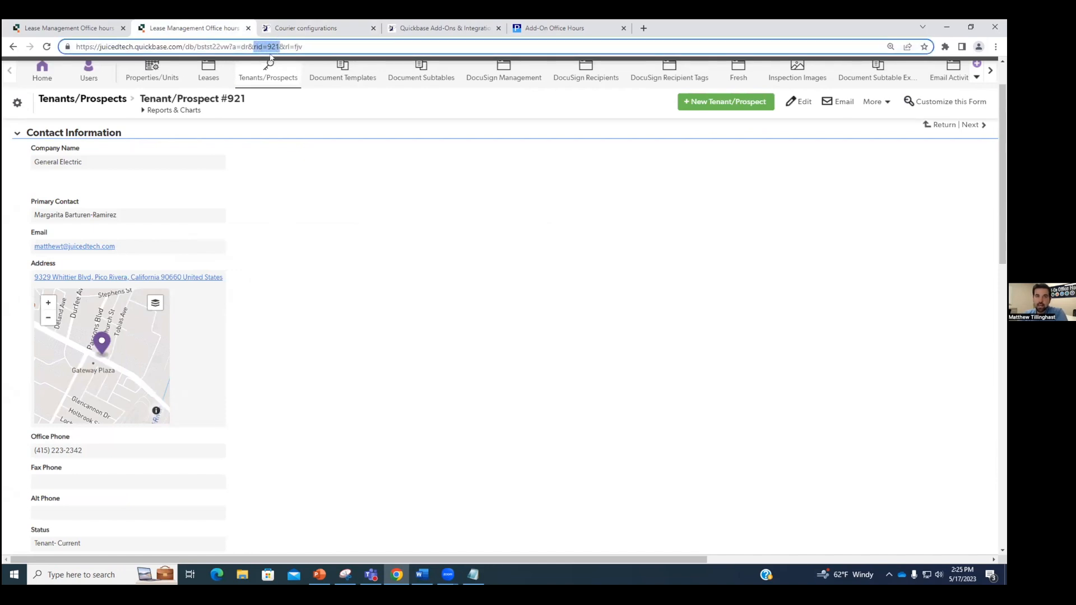
pyautogui.moveTo(252, 99); pyautogui.dragTo(145, 96)
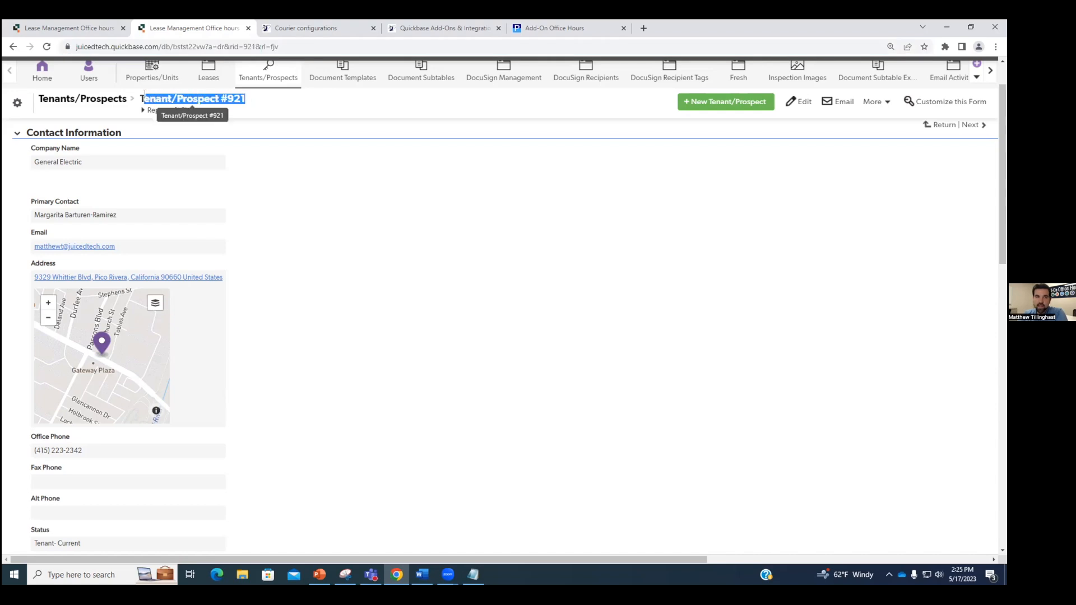
pyautogui.click(271, 132)
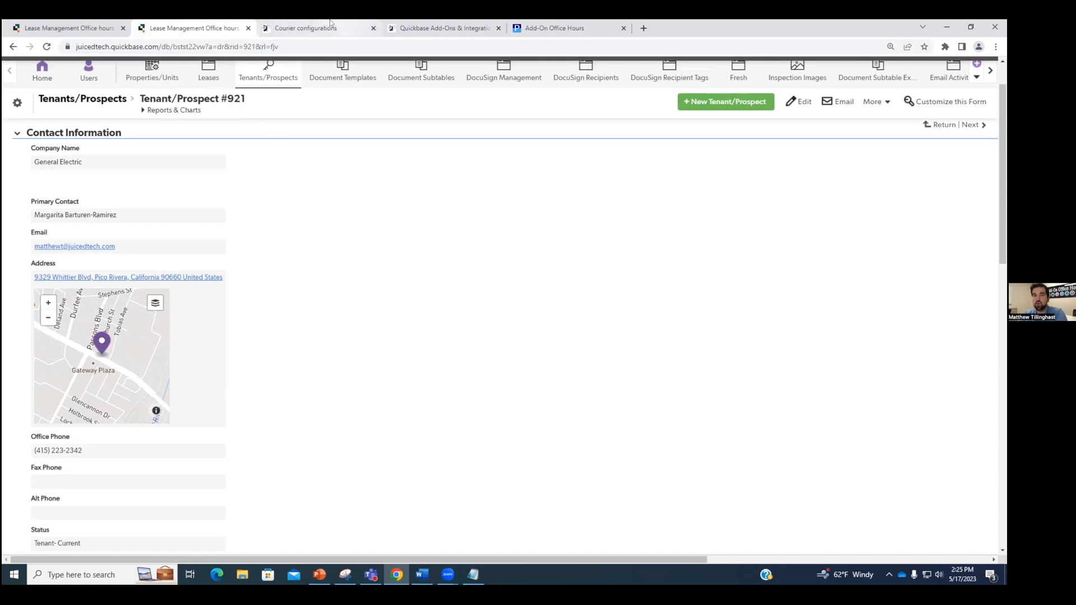
pyautogui.click(334, 25)
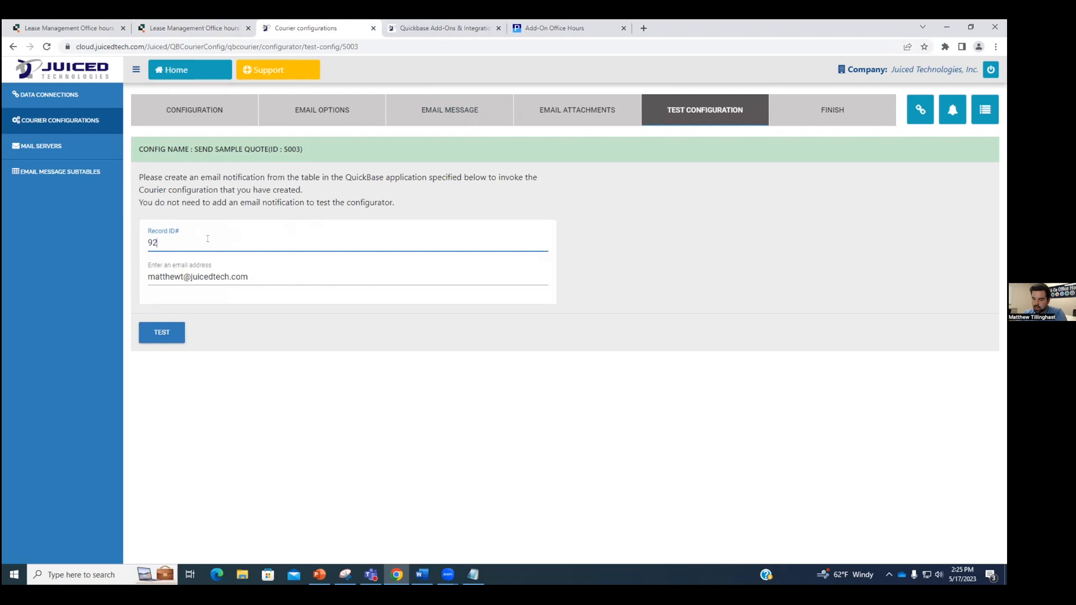
# Step: Run the configuration test on record 921 and proceed to the Finish step
pyautogui.click(168, 332)
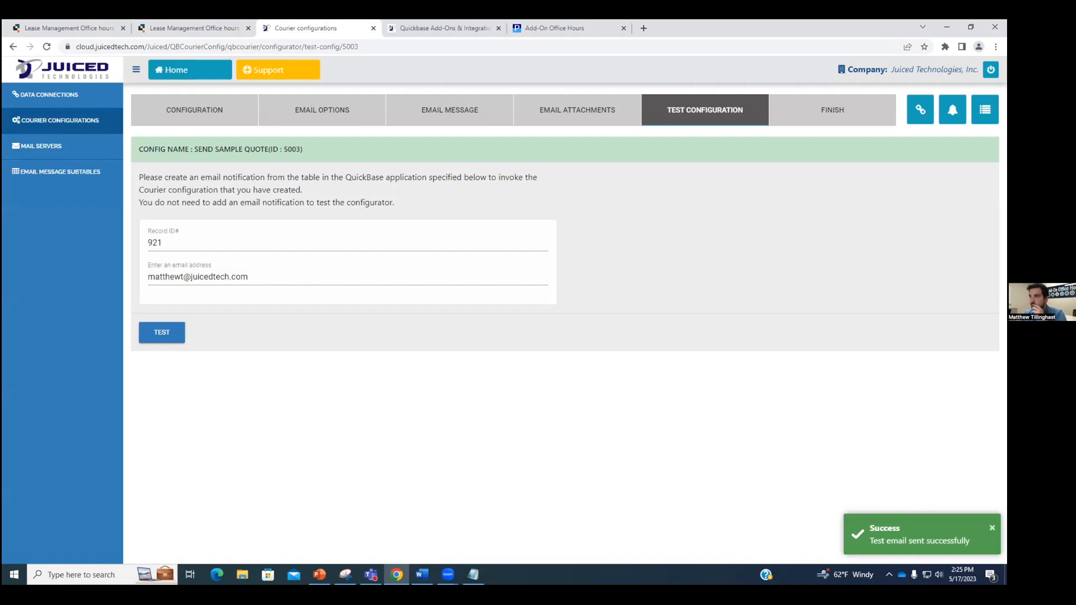
pyautogui.click(812, 116)
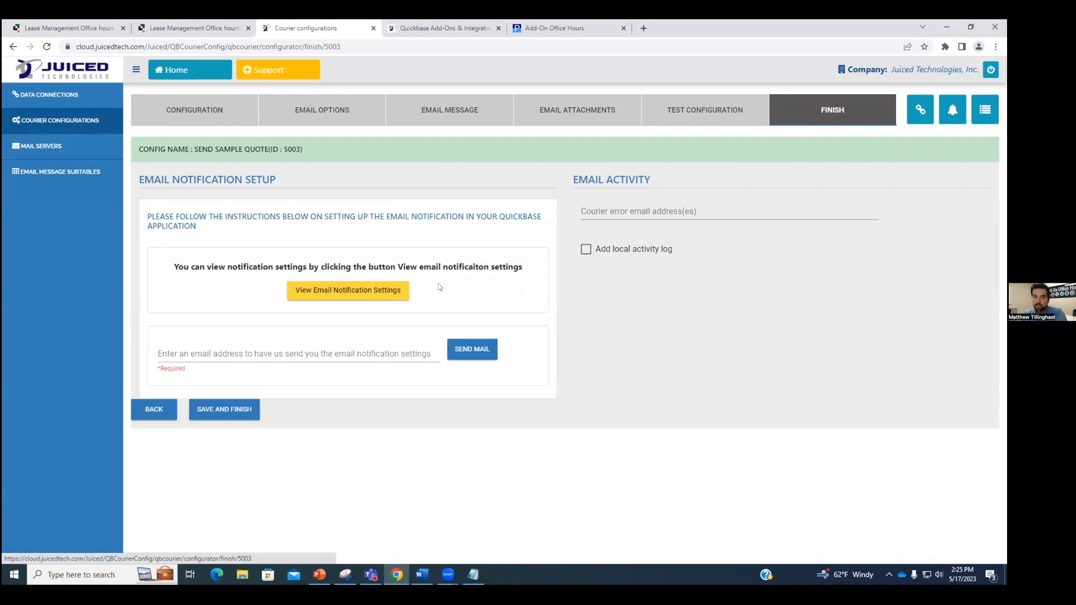
# Step: Open the Email Notification settings showing subject QB Courier Request and configid=Q2:5003
pyautogui.click(380, 291)
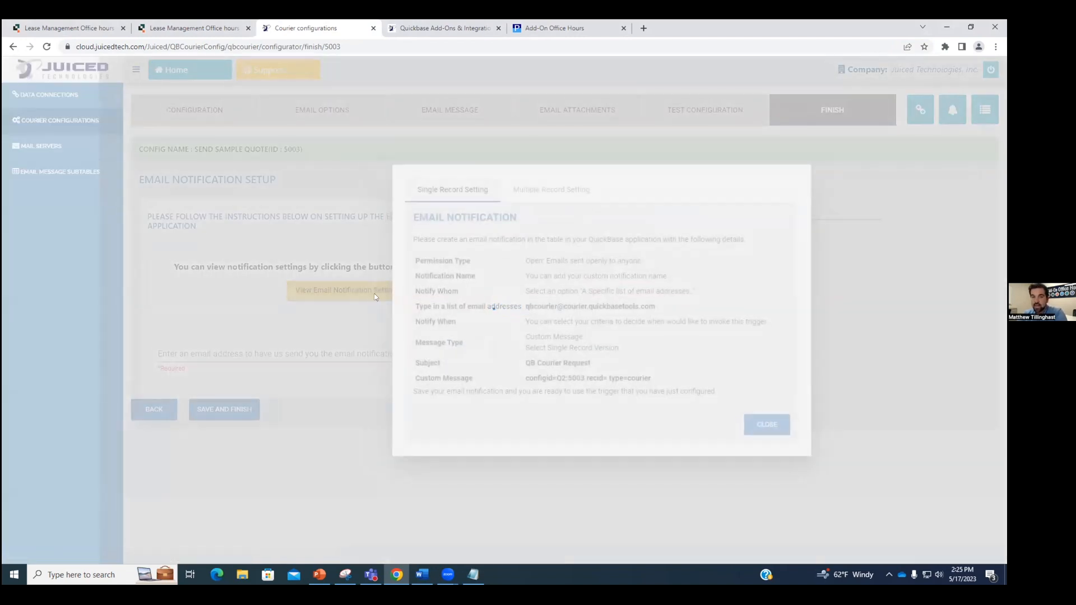
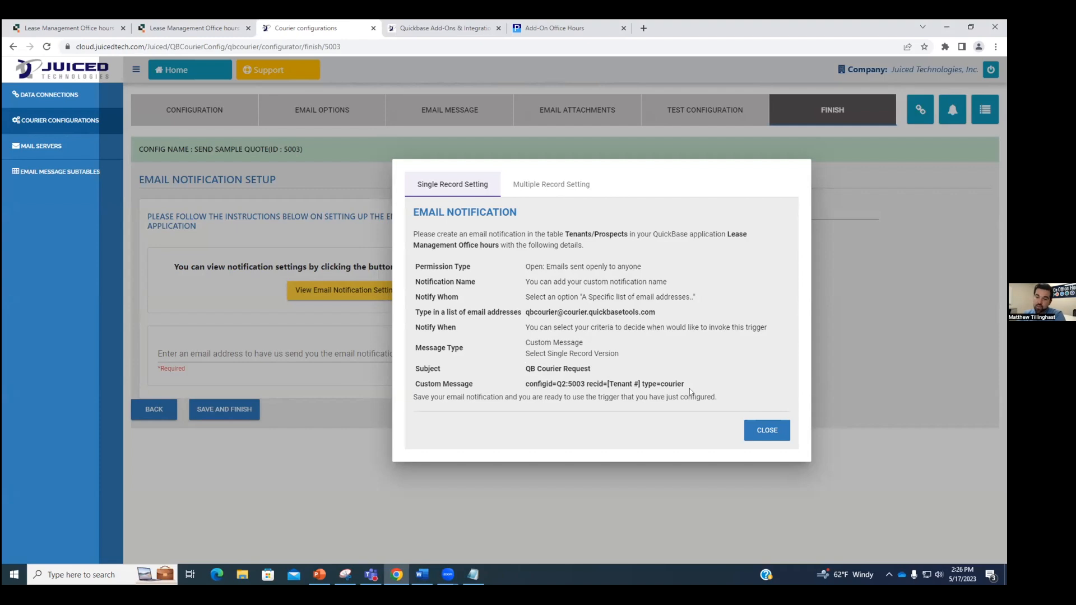
# Step: Close the Email Notification settings and go to the Courier error email address field
pyautogui.click(767, 430)
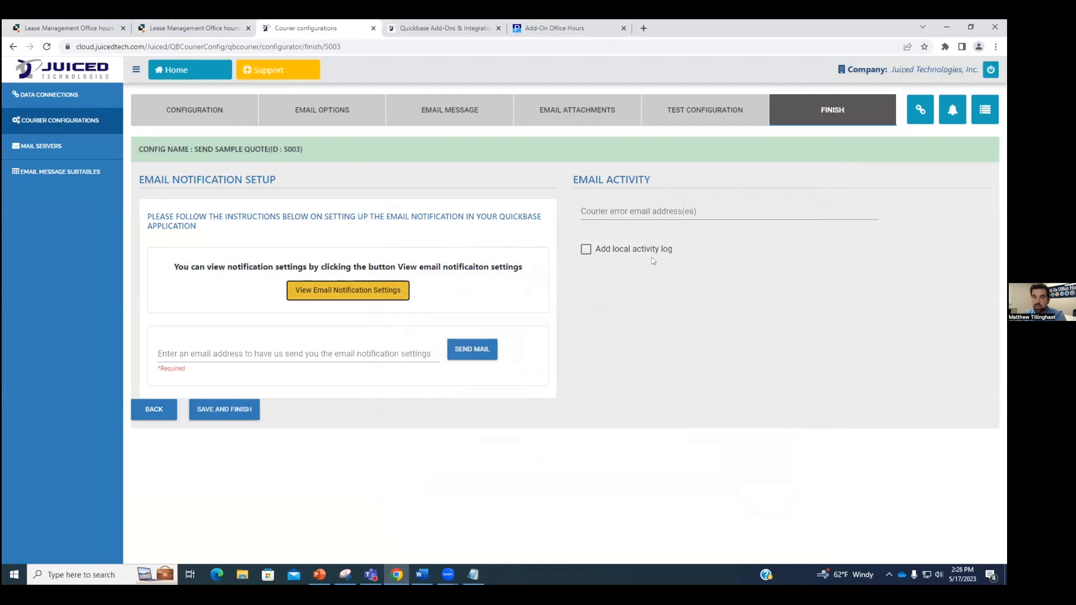
pyautogui.click(639, 205)
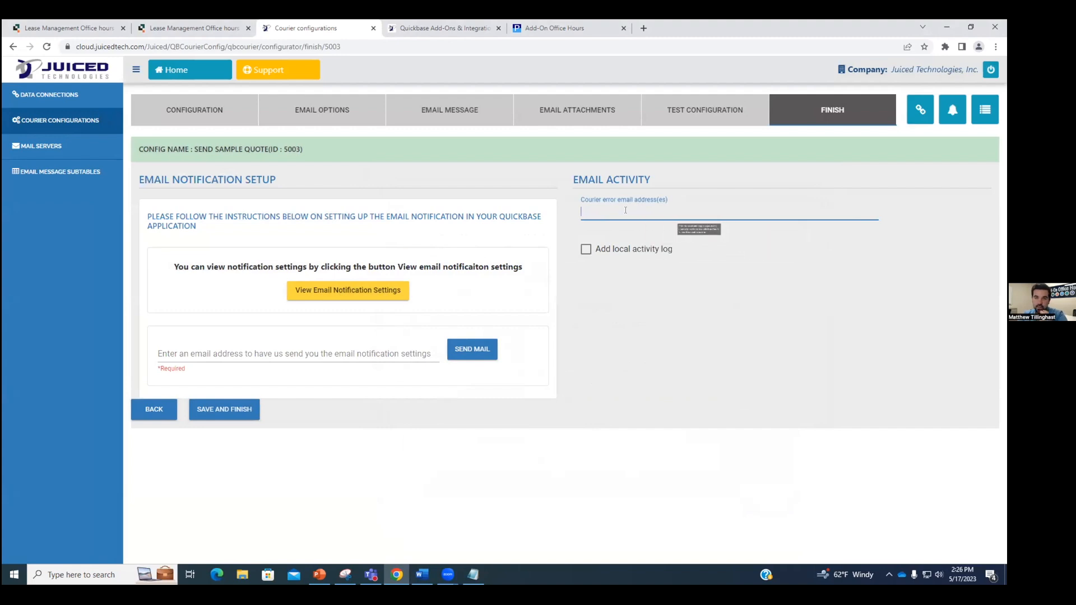
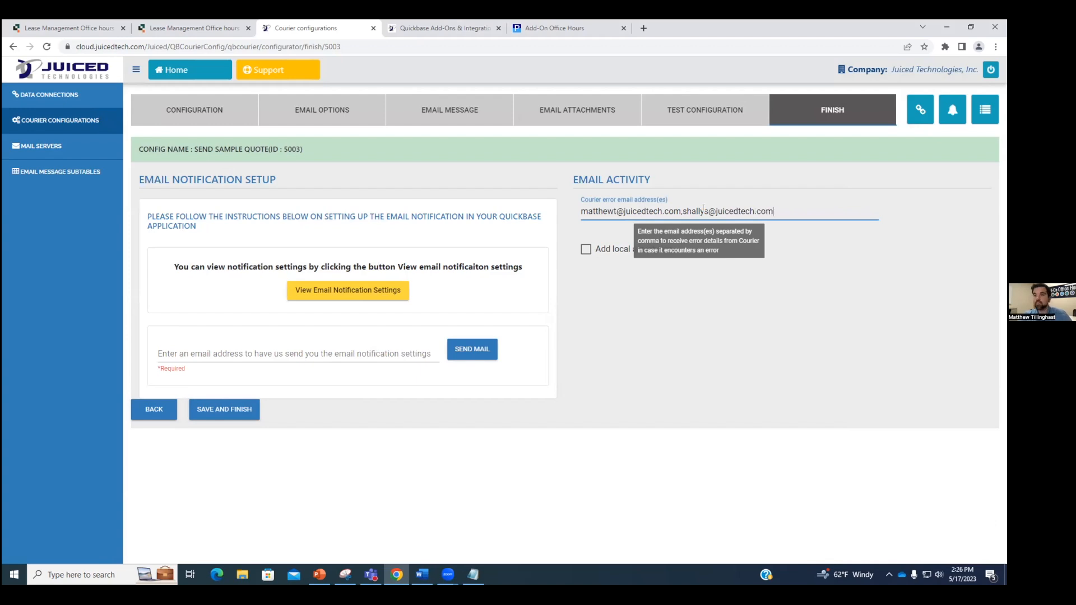
# Step: Send Courier errors to two comma-separated company email addresses and enable the local activity log
pyautogui.click(797, 258)
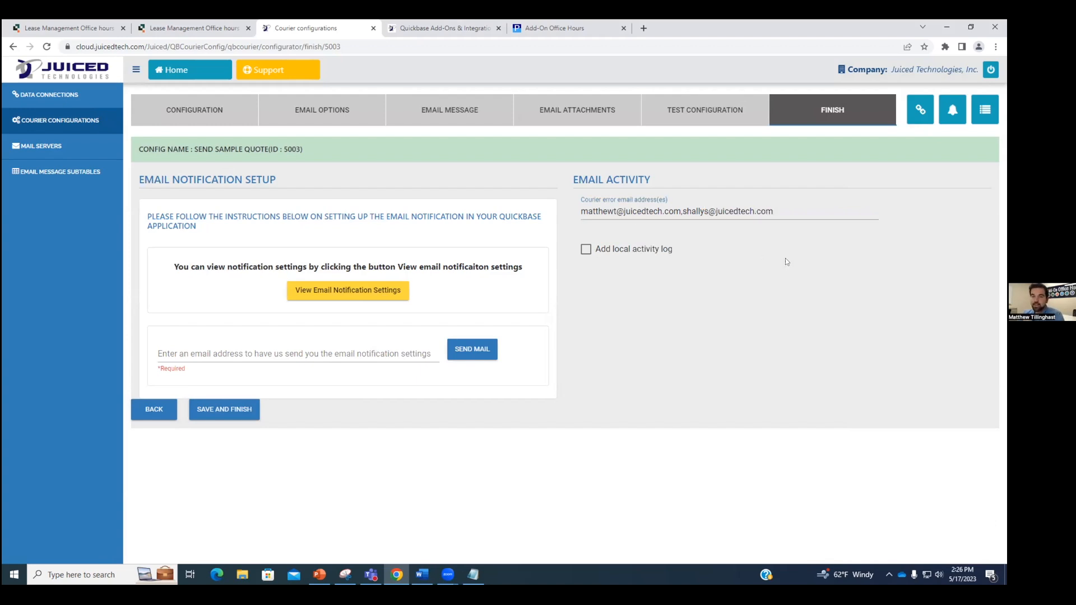
pyautogui.click(585, 251)
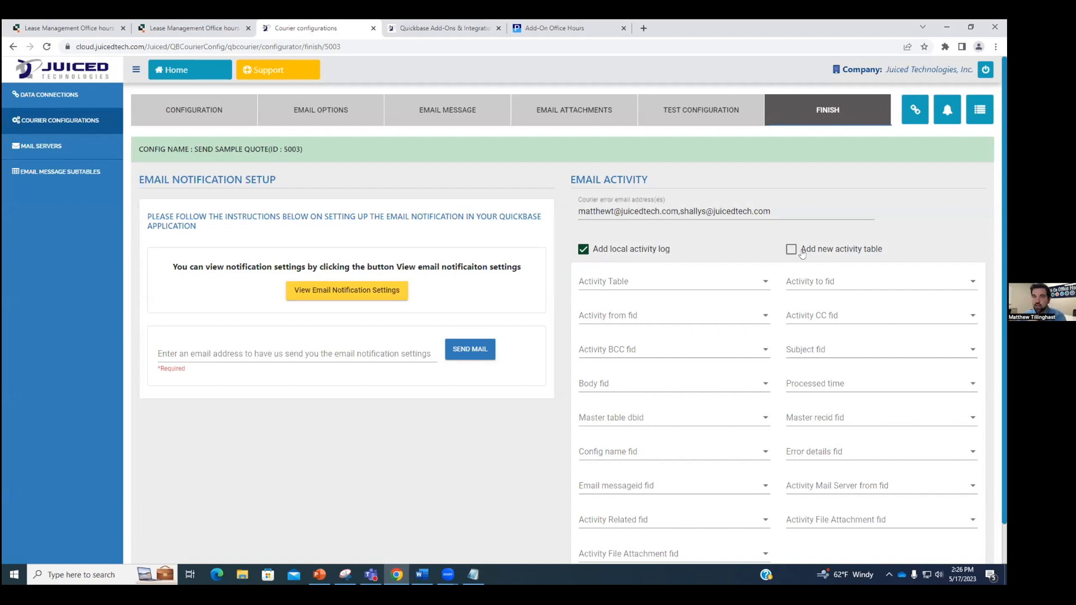
# Step: Choose Email Activities as the activity log table
pyautogui.click(664, 283)
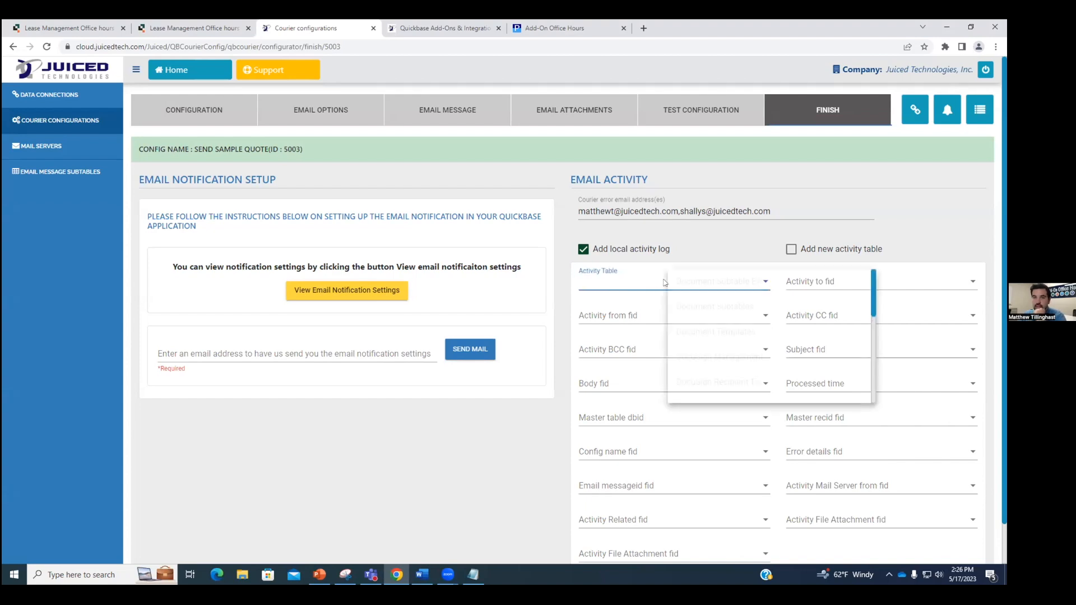
pyautogui.scroll(-5, 742, 308)
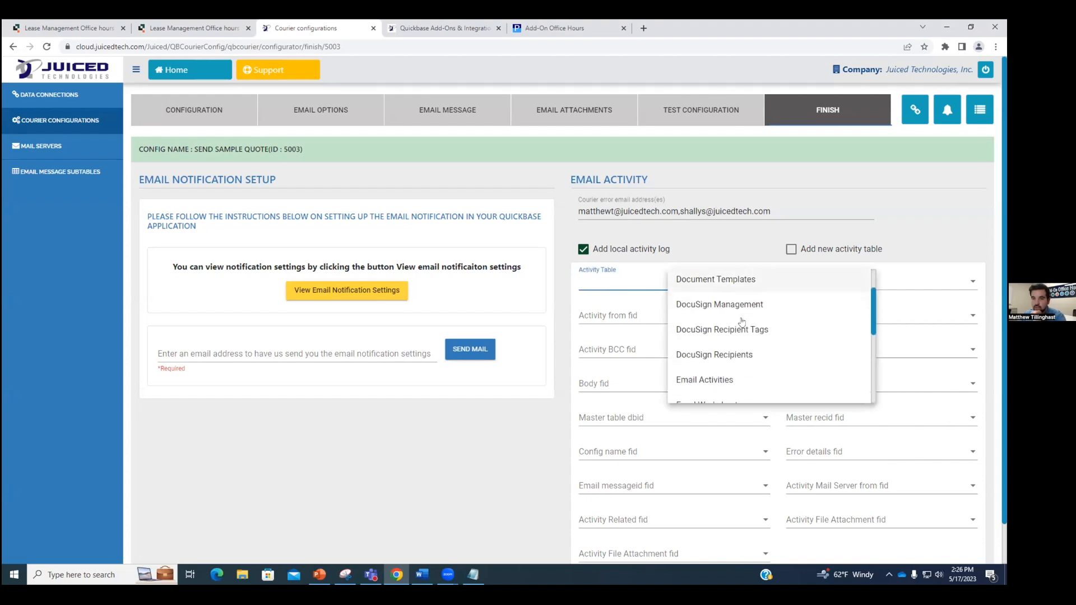
pyautogui.scroll(1, 731, 322)
pyautogui.click(727, 330)
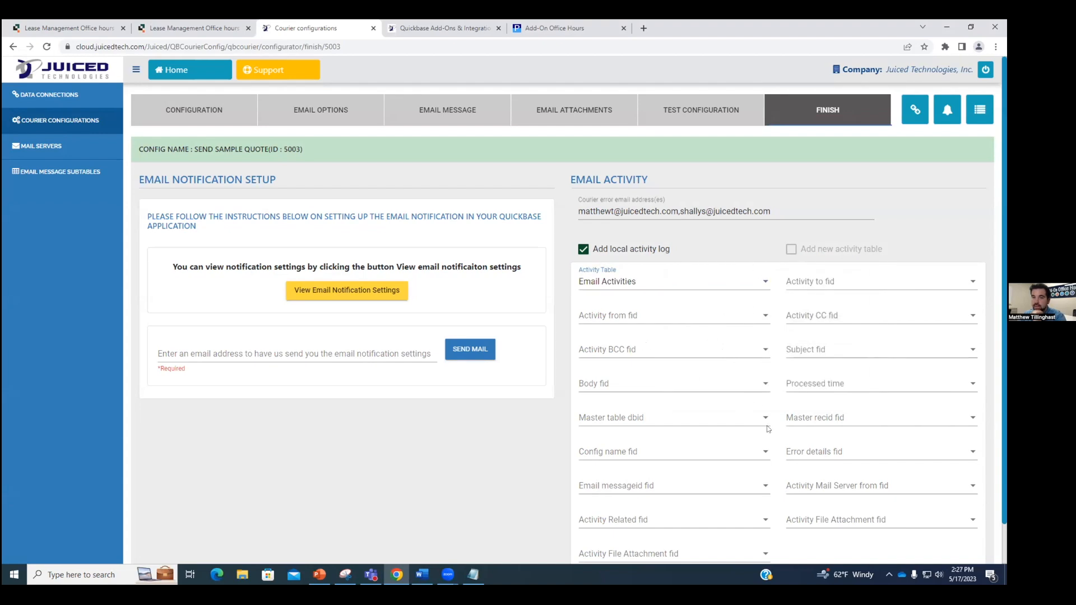
pyautogui.scroll(-1, 745, 449)
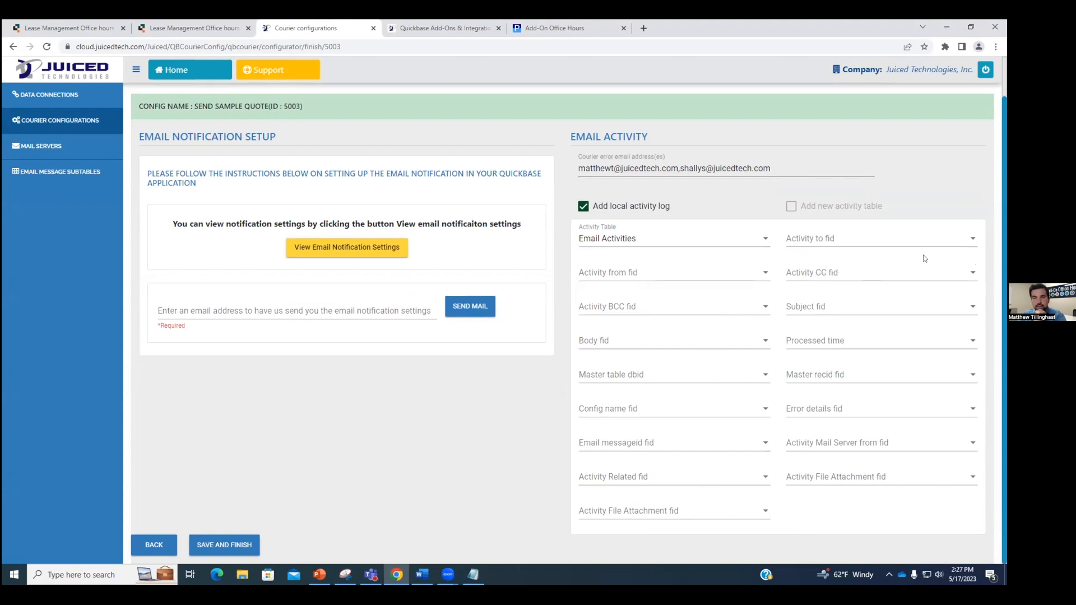
# Step: Map Activity to fid to Email To and Activity CC fid to Email CC, then save and finish
pyautogui.click(886, 242)
pyautogui.scroll(-2, 887, 274)
pyautogui.scroll(-1, 888, 277)
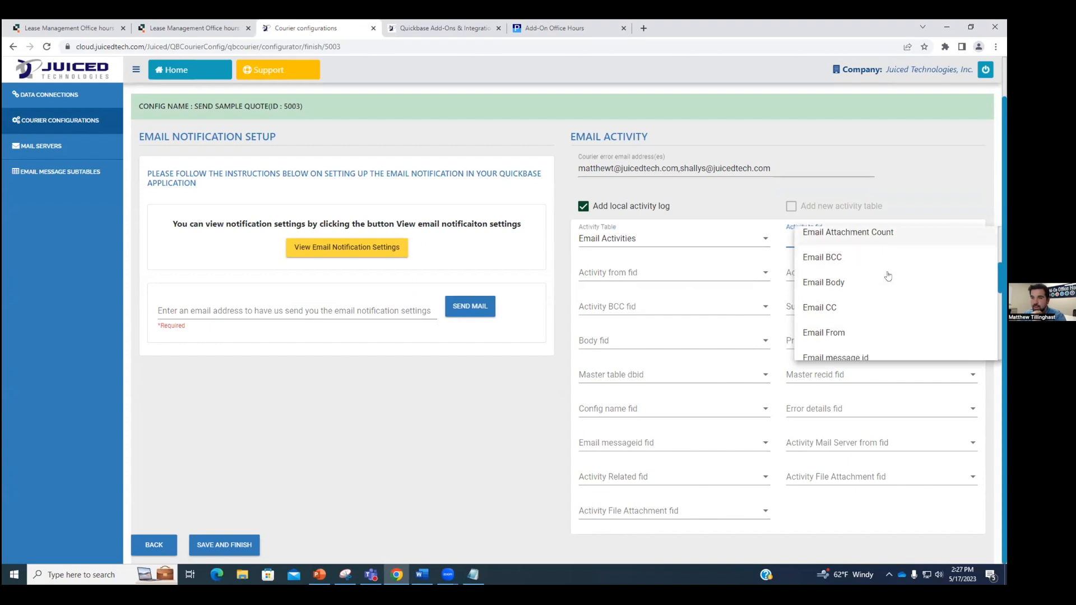
pyautogui.scroll(-1, 886, 284)
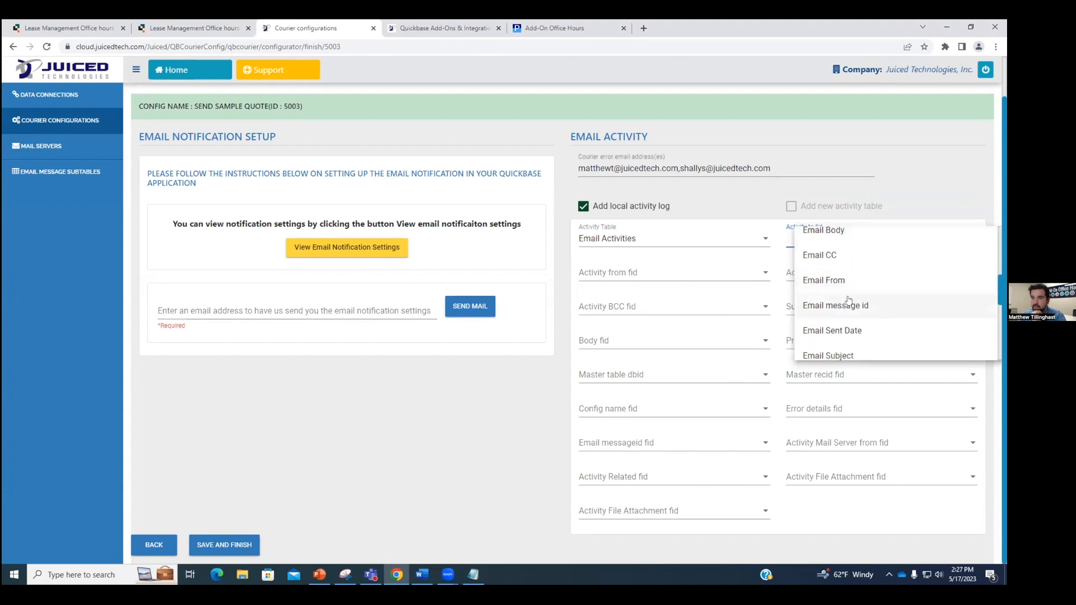
pyautogui.scroll(-1, 872, 328)
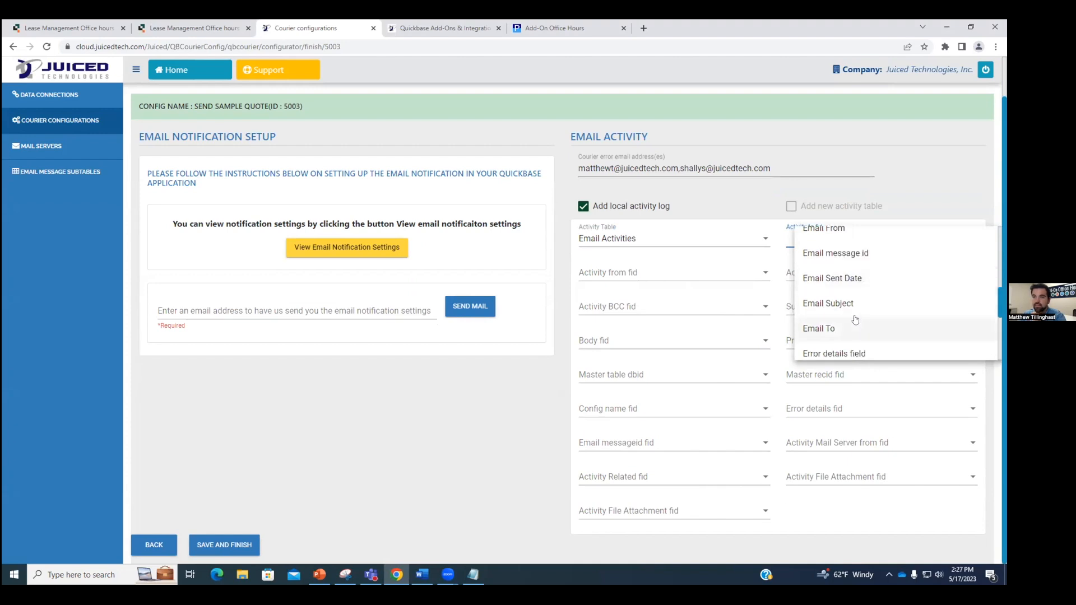
pyautogui.click(855, 328)
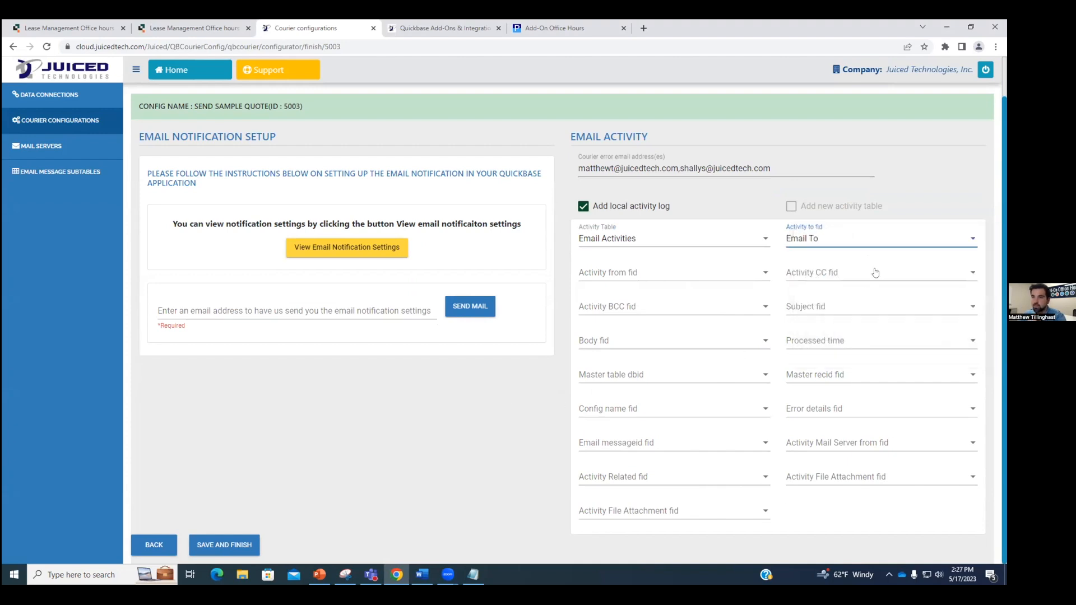
pyautogui.click(818, 279)
pyautogui.scroll(-2, 869, 308)
pyautogui.scroll(-1, 863, 331)
pyautogui.click(860, 339)
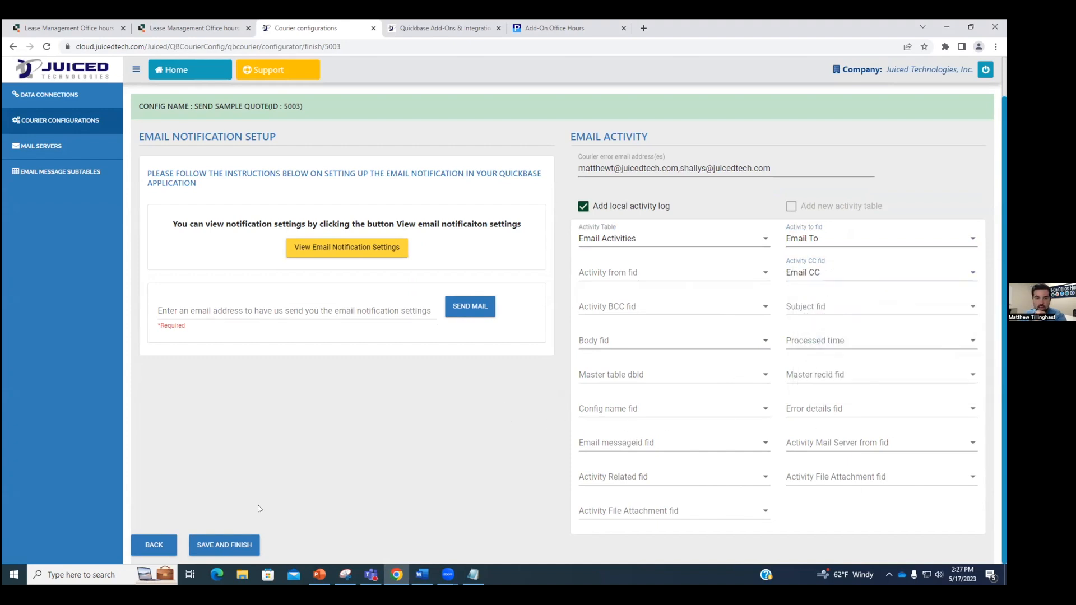
pyautogui.click(224, 545)
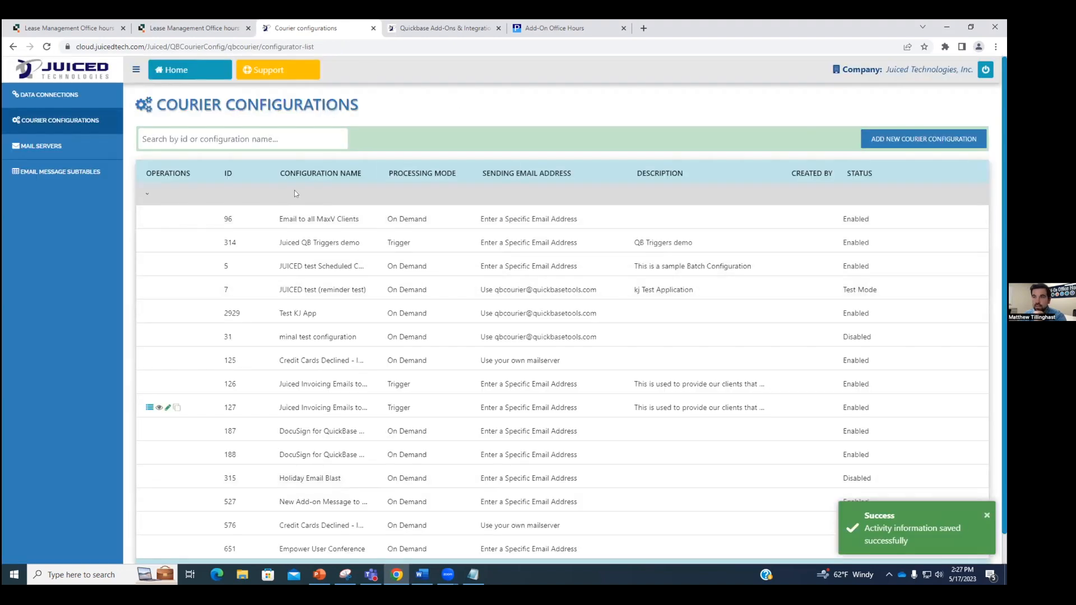
# Step: Open the activity history of configuration 5003 Send Sample Quote from the list's last page
pyautogui.scroll(-2, 294, 190)
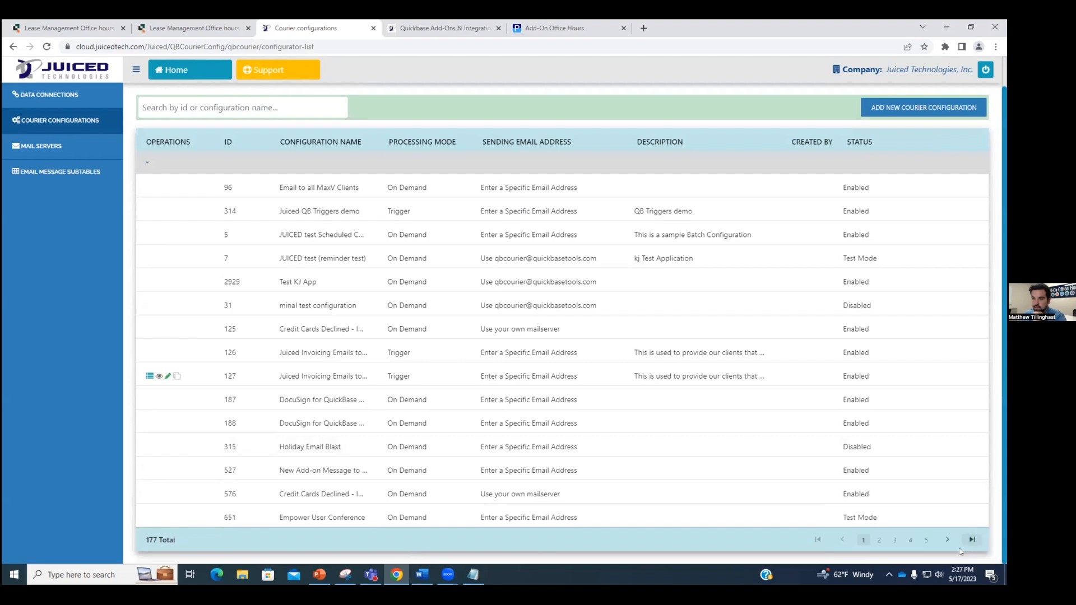
pyautogui.click(973, 540)
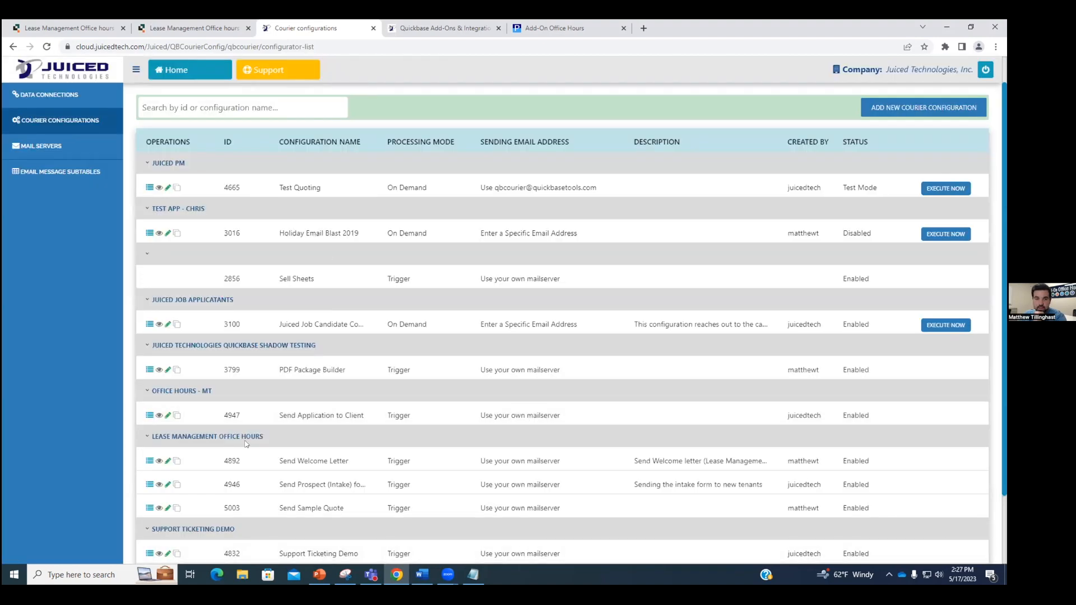
pyautogui.scroll(-2, 245, 443)
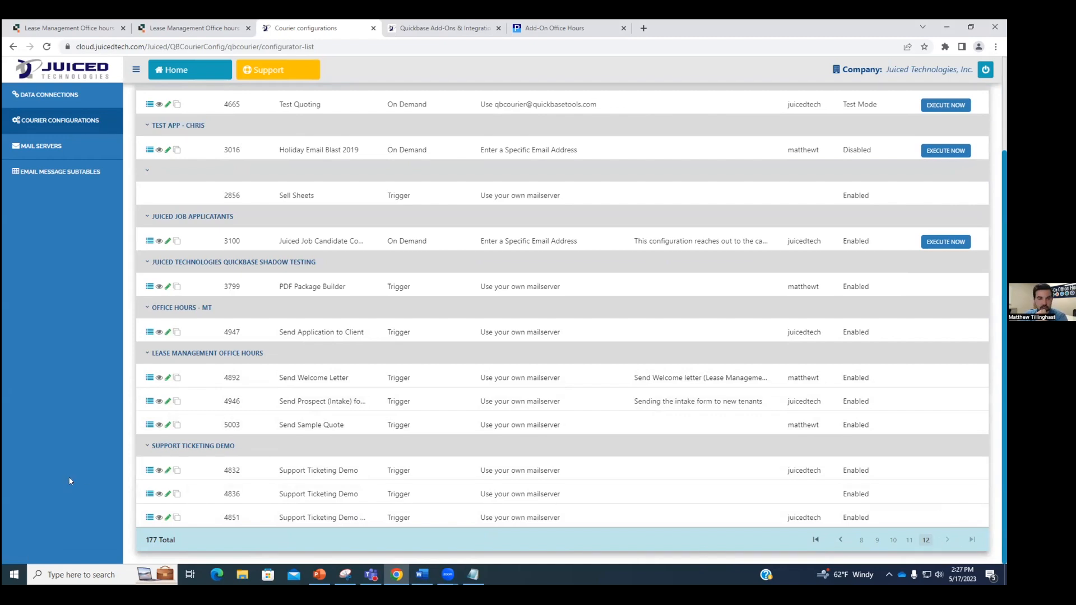
pyautogui.click(148, 425)
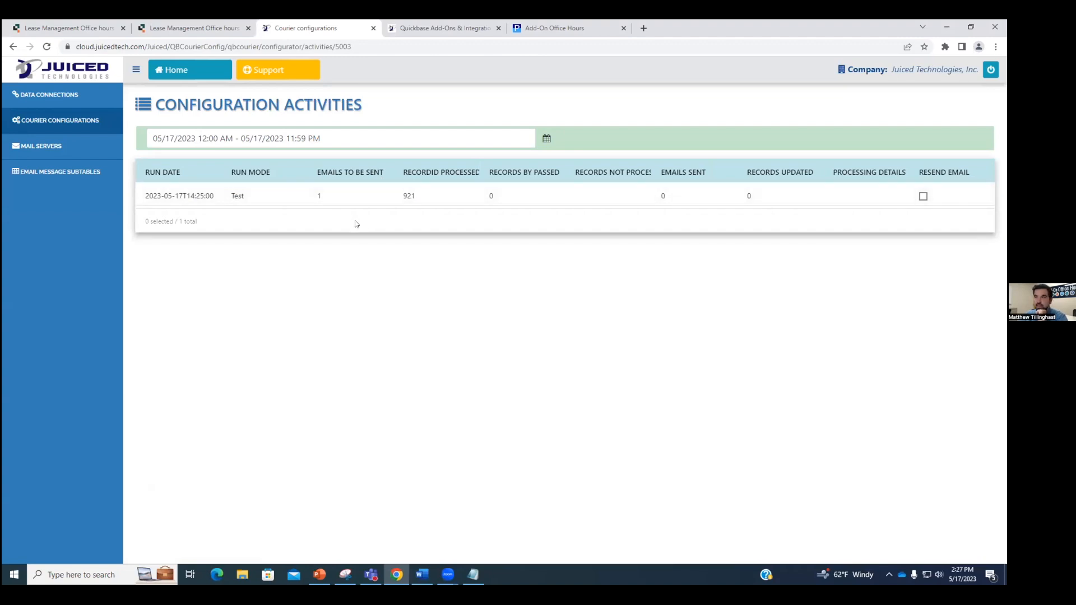
pyautogui.click(644, 28)
pyautogui.moveTo(675, 28); pyautogui.dragTo(1006, 123)
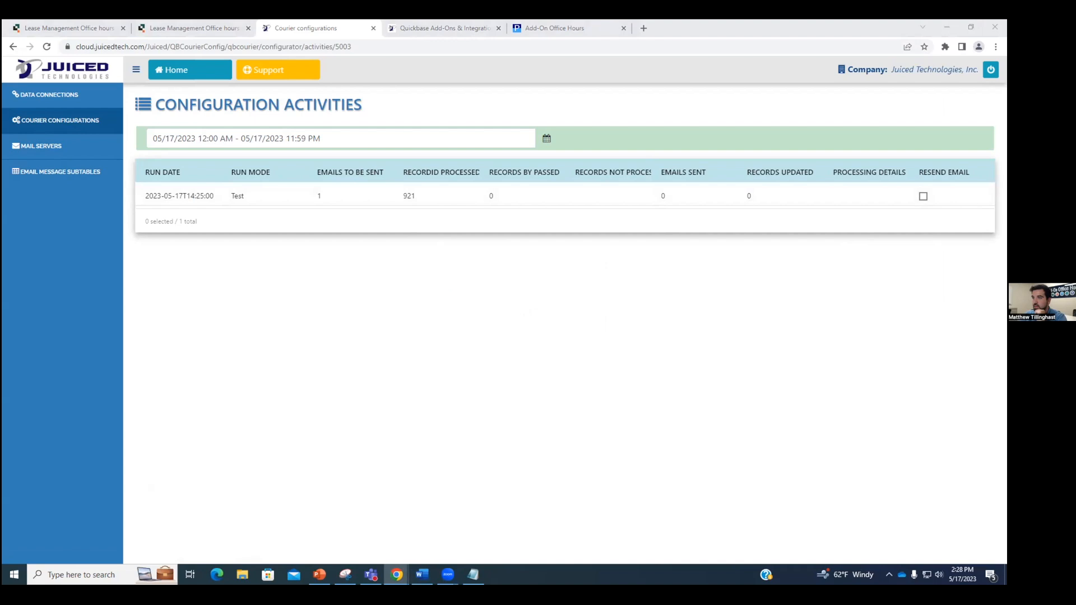
pyautogui.hotkey('alt', 'Tab')
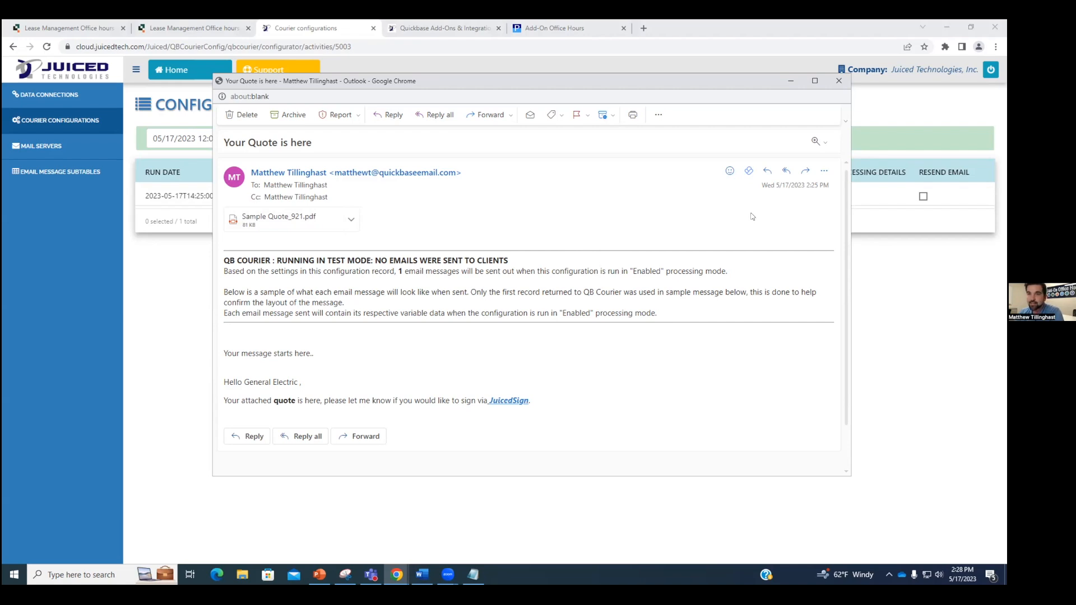
pyautogui.click(315, 218)
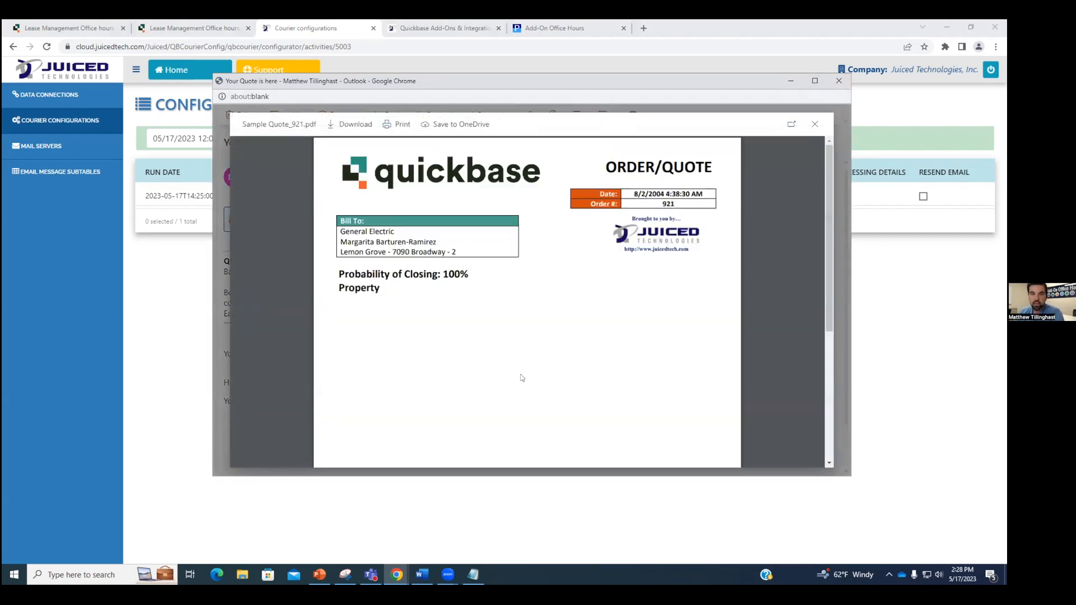
pyautogui.click(816, 125)
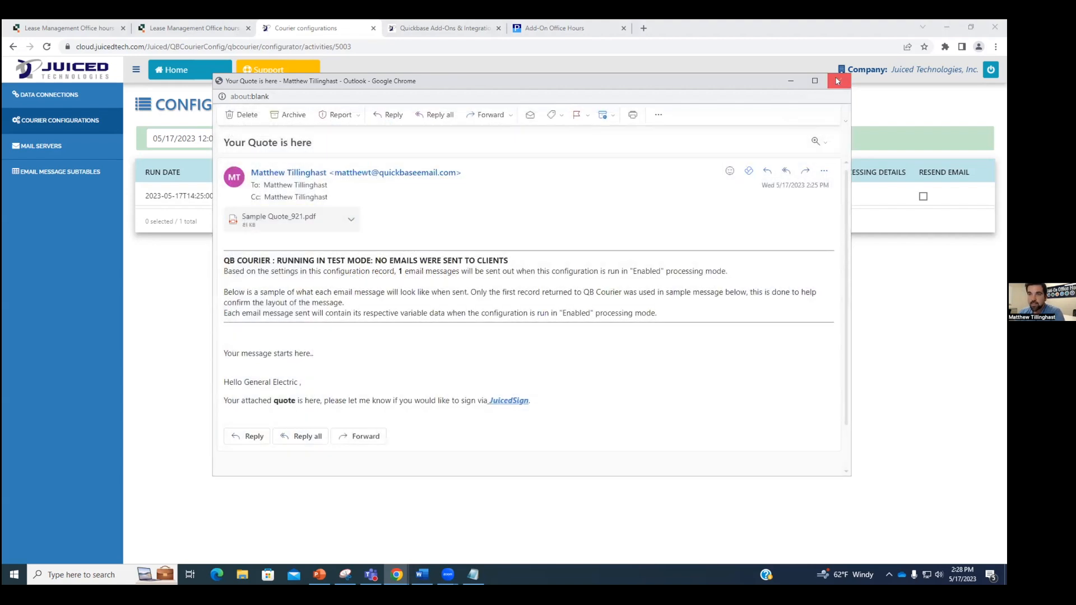
pyautogui.click(838, 81)
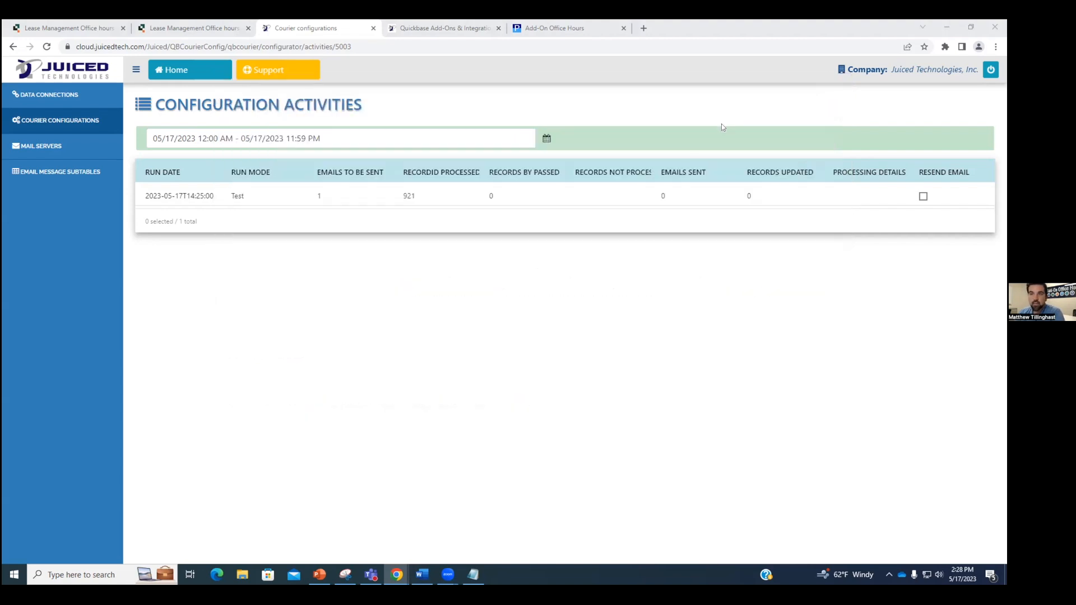
# Step: Open the Tenants/Prospects table's Notifications, subscriptions & reminders list from its settings
pyautogui.click(188, 30)
pyautogui.scroll(1, 368, 205)
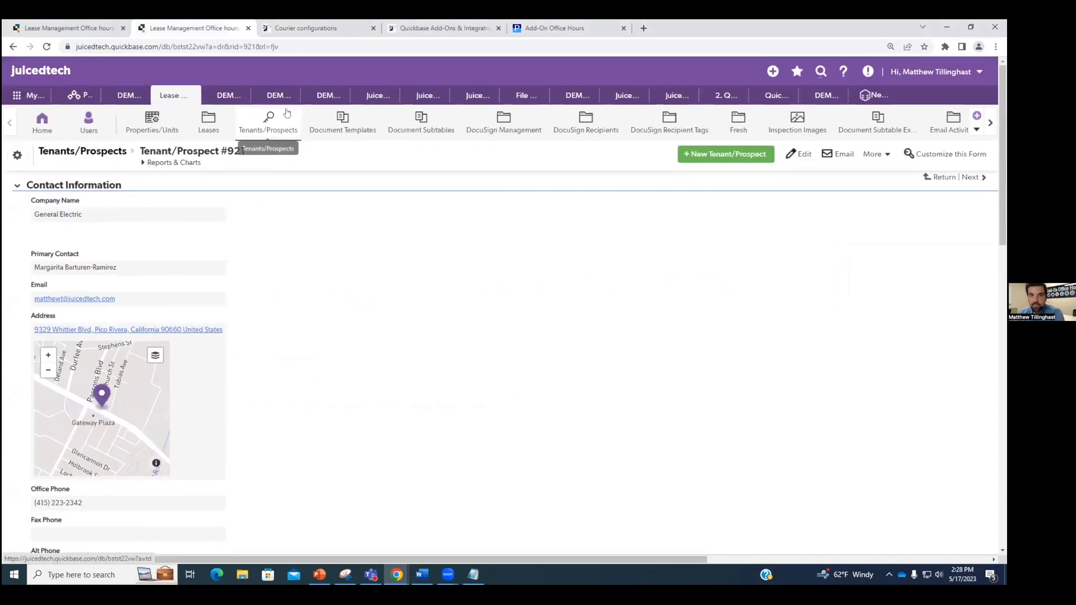
pyautogui.click(17, 158)
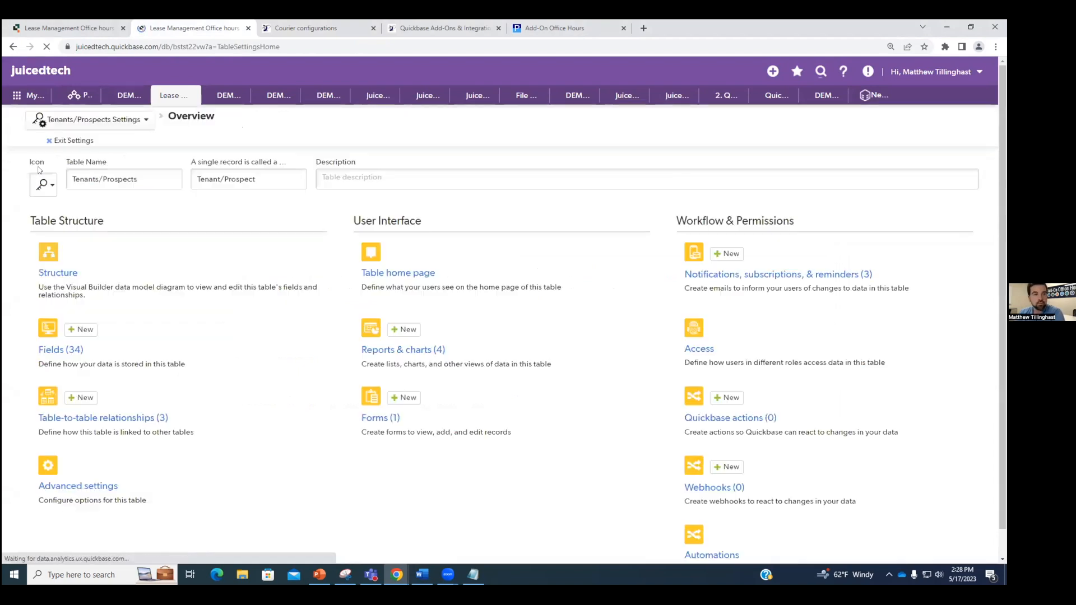
pyautogui.click(813, 276)
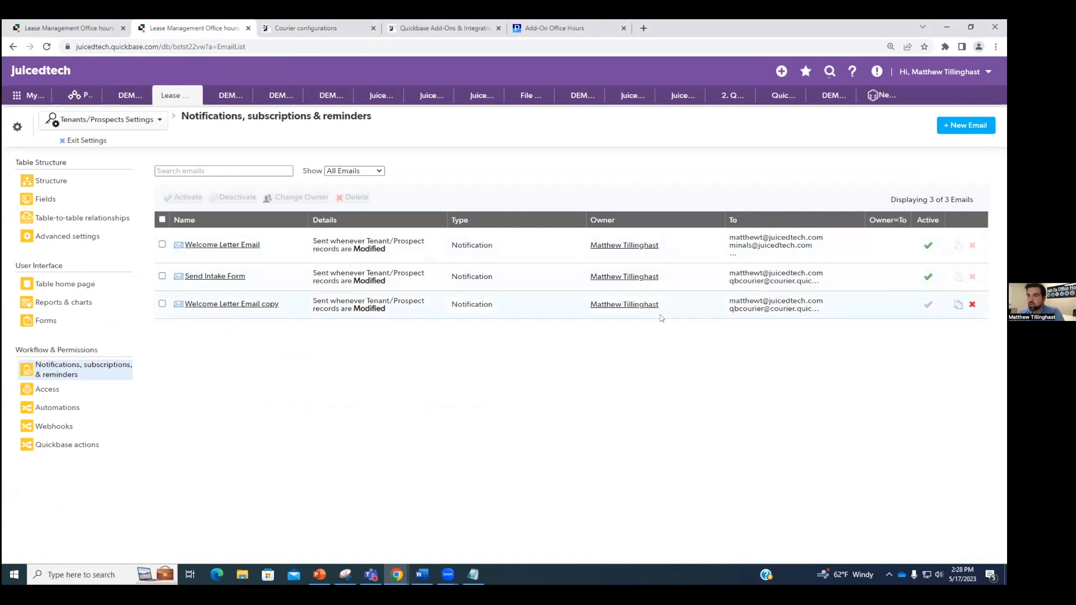
# Step: Create a new notification email with Open permission so anyone can receive it
pyautogui.click(950, 132)
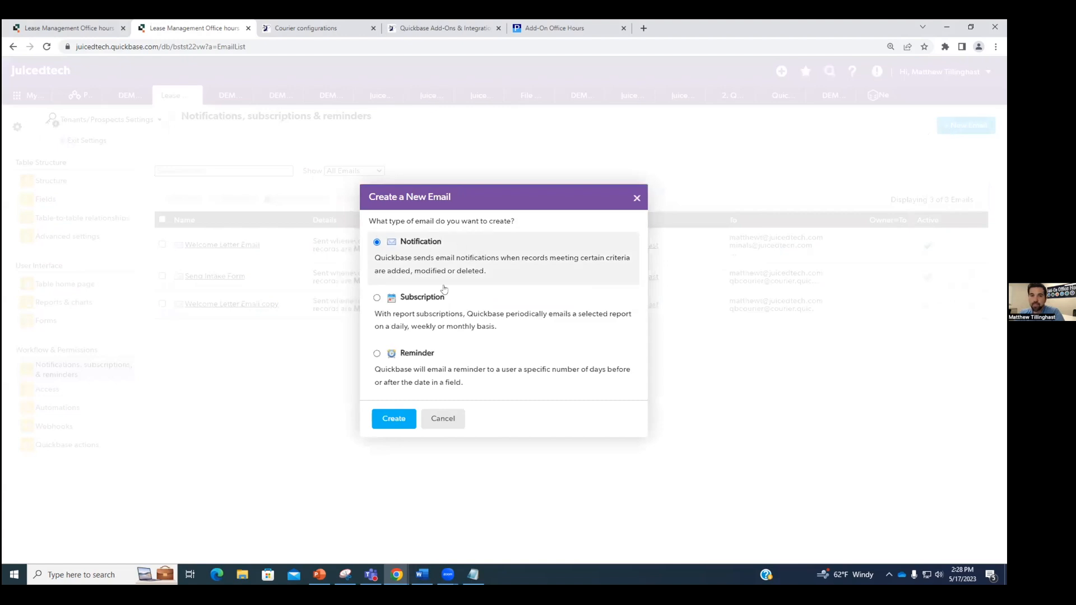
pyautogui.click(391, 422)
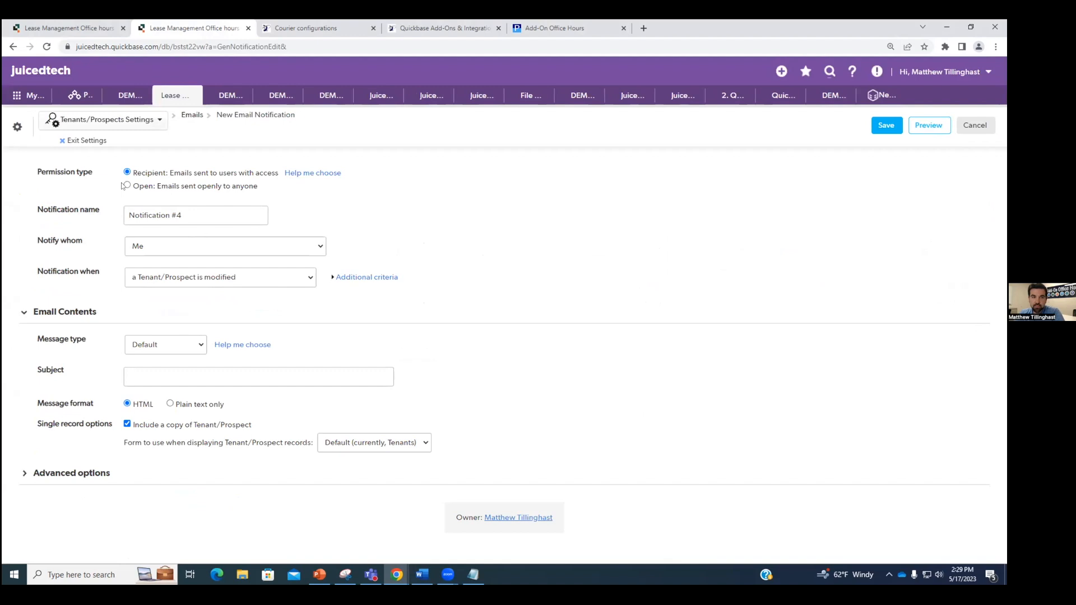
pyautogui.click(127, 185)
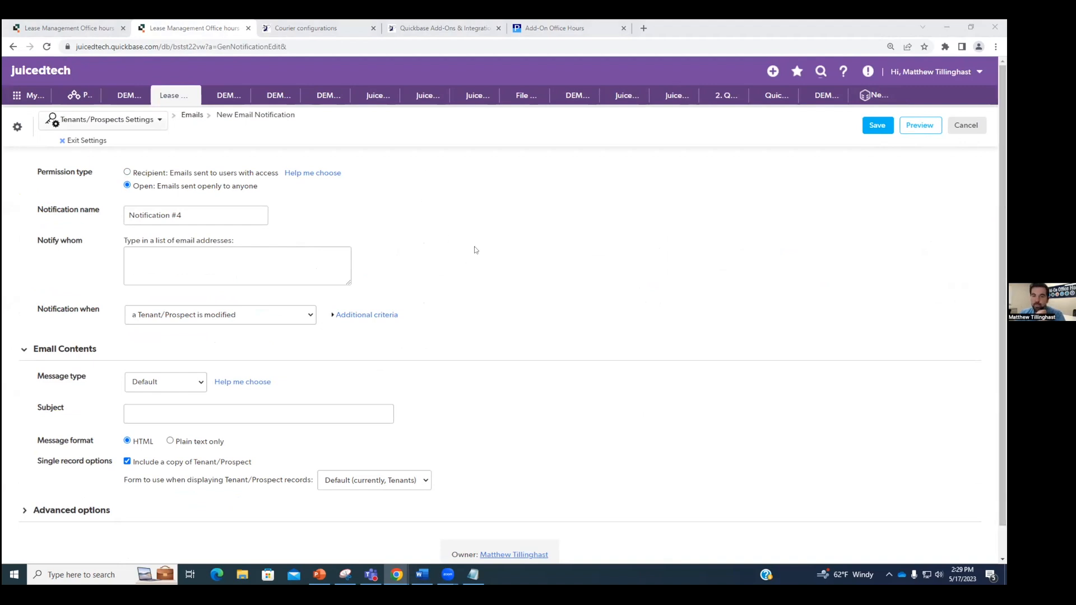
# Step: Rename the new notification to Send Sample Quote
pyautogui.tripleClick(194, 218)
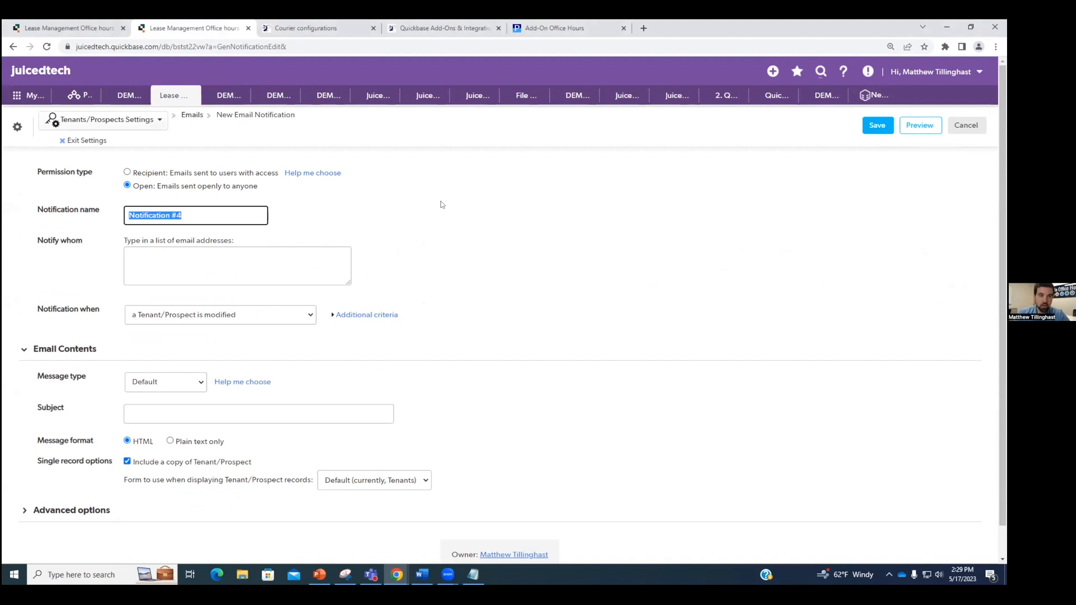
pyautogui.press('BackSpace')
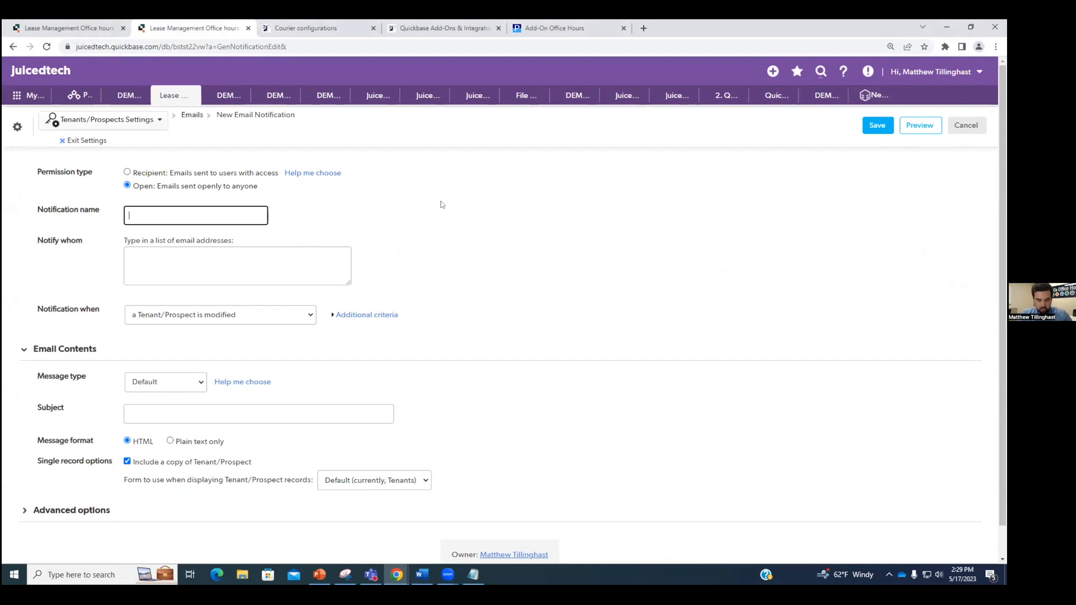
pyautogui.write('Send Sample Quote')
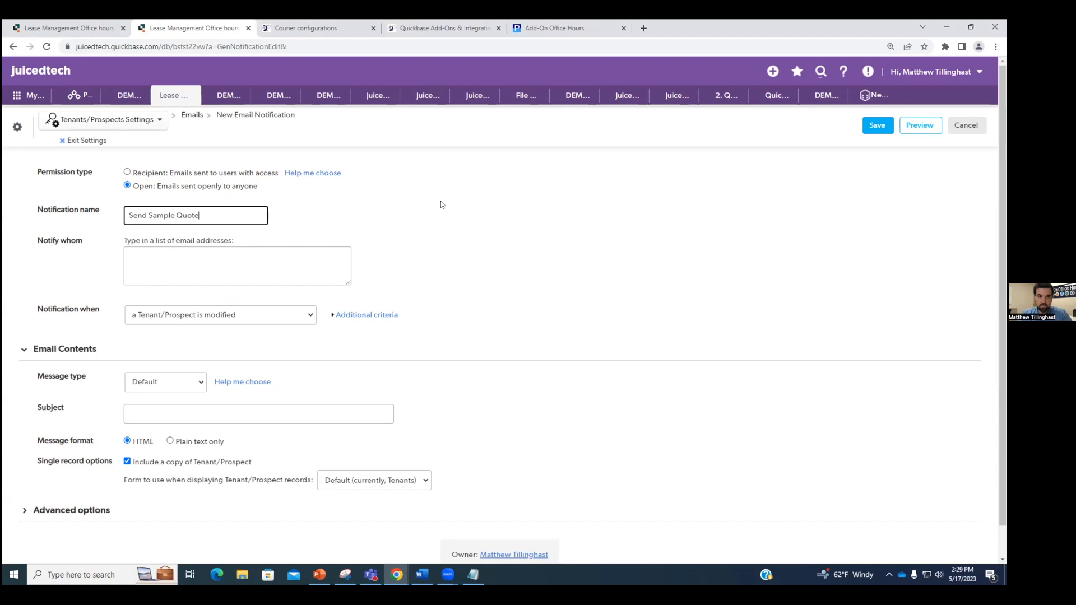
pyautogui.click(303, 29)
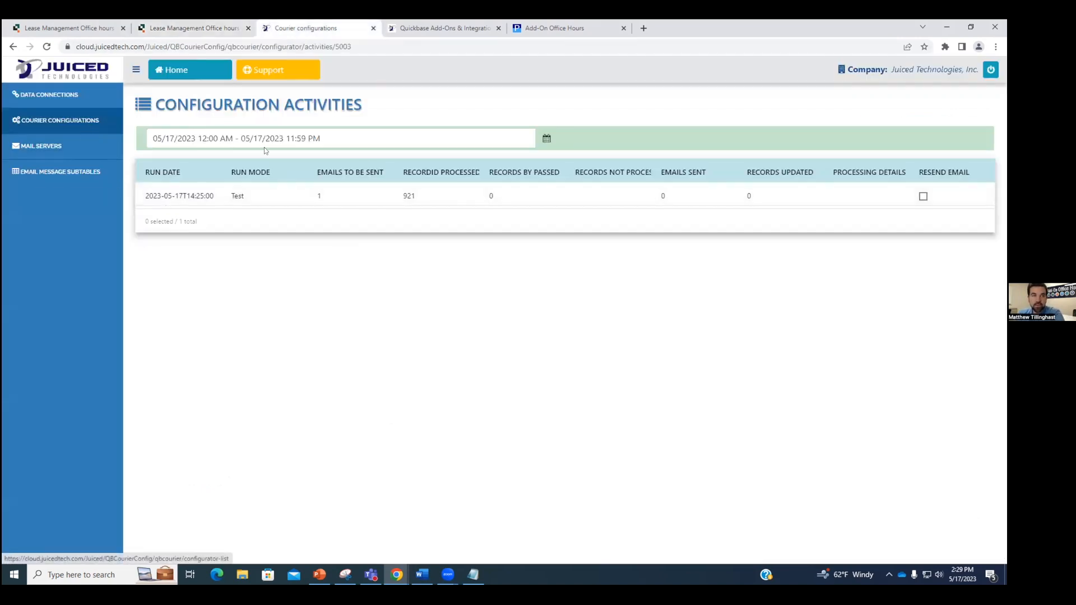
# Step: Return to the Courier Configurations list and edit configuration 5003 Send Sample Quote
pyautogui.click(13, 47)
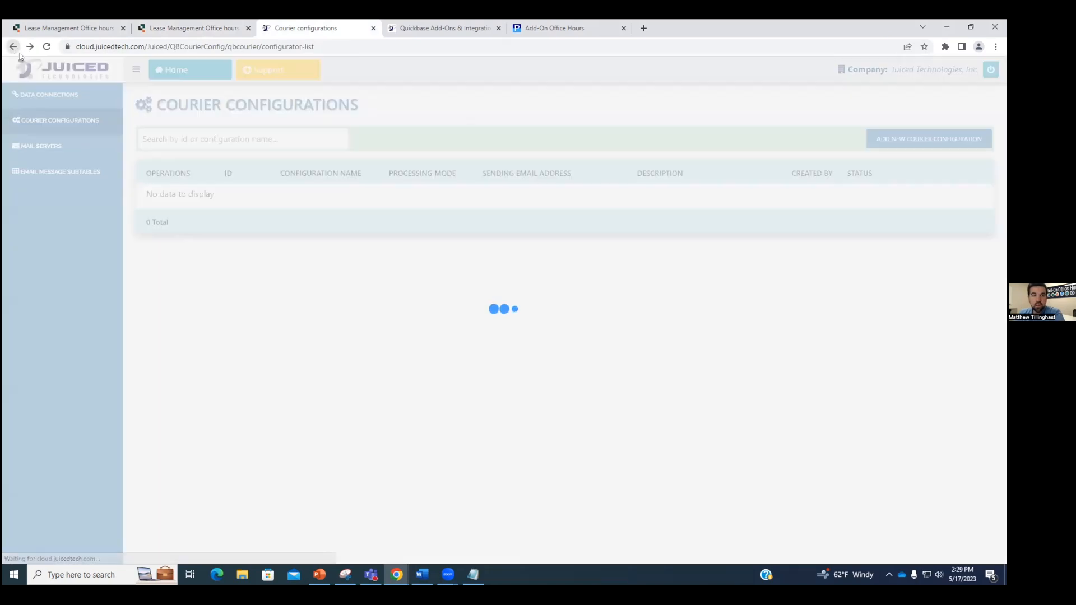
pyautogui.scroll(-1, 841, 448)
pyautogui.click(970, 539)
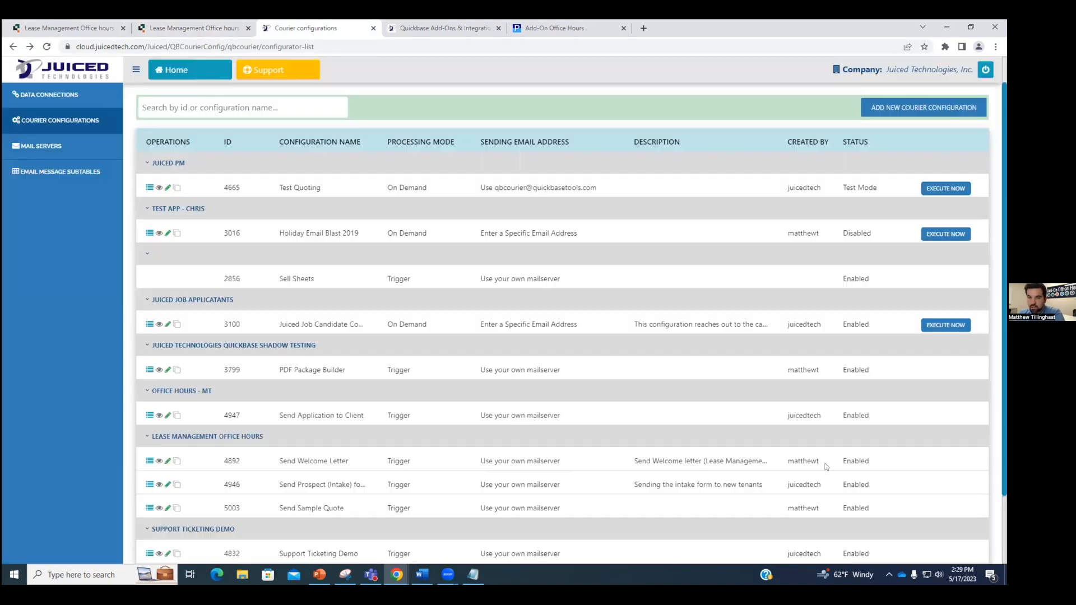
pyautogui.click(166, 508)
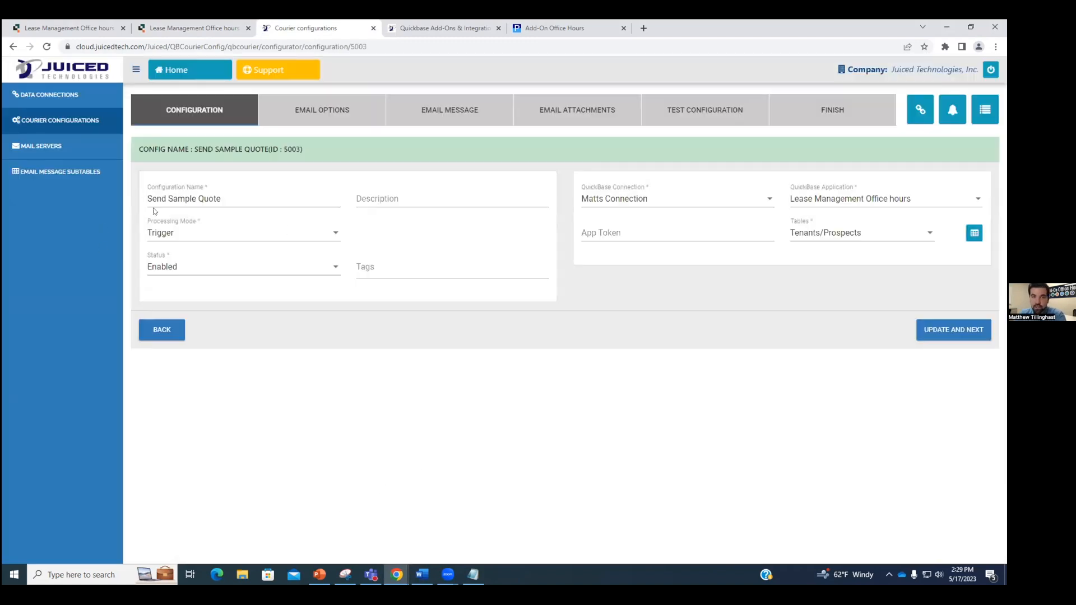
pyautogui.moveTo(224, 199); pyautogui.dragTo(173, 200)
# Step: Show the required email notification settings from the configuration's Finish step
pyautogui.click(475, 383)
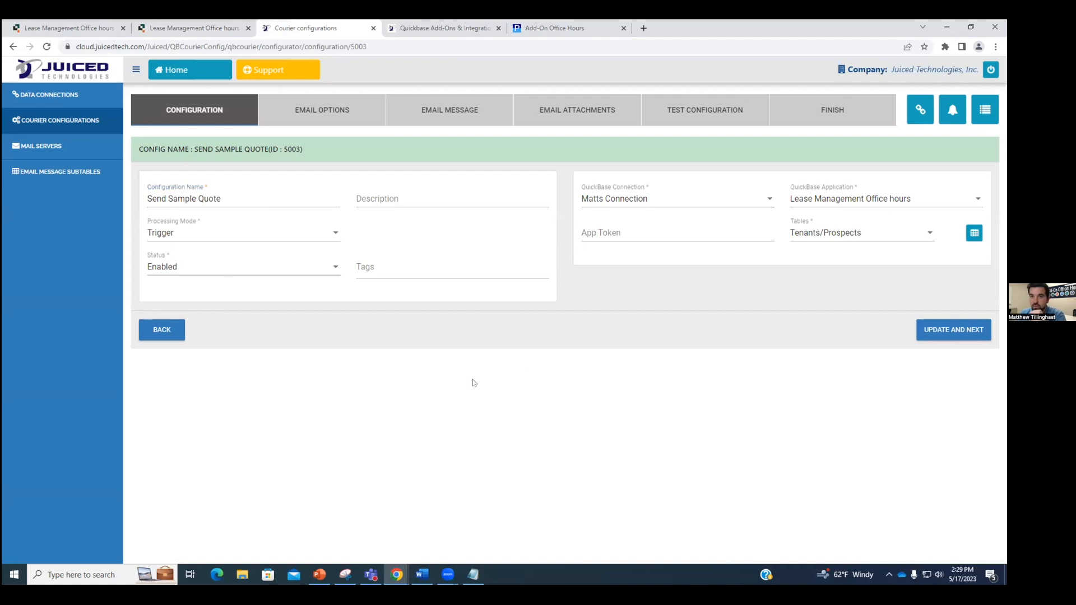
pyautogui.click(827, 111)
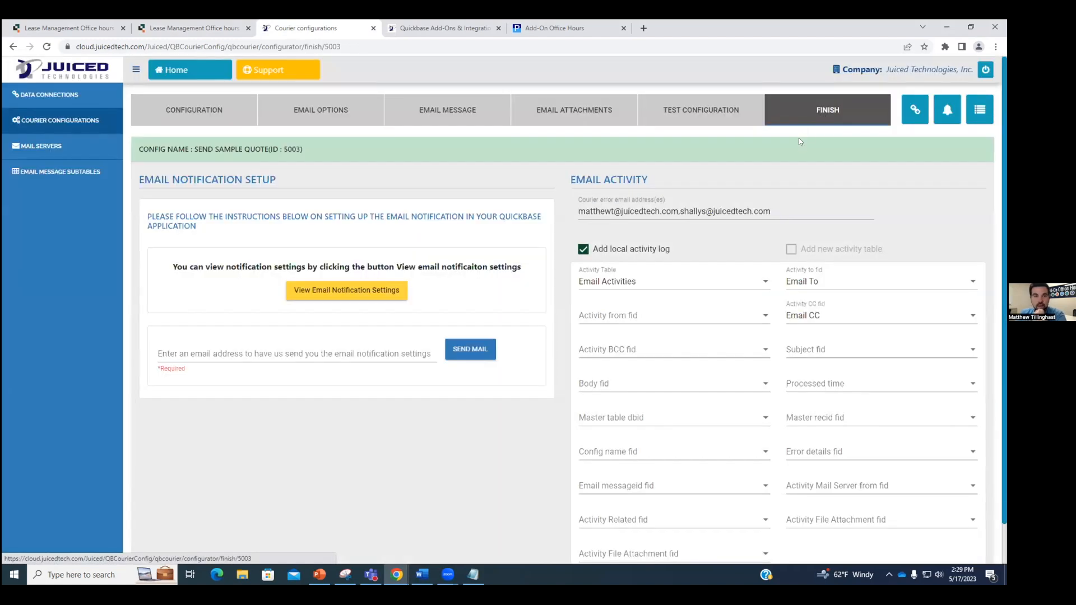
pyautogui.click(369, 291)
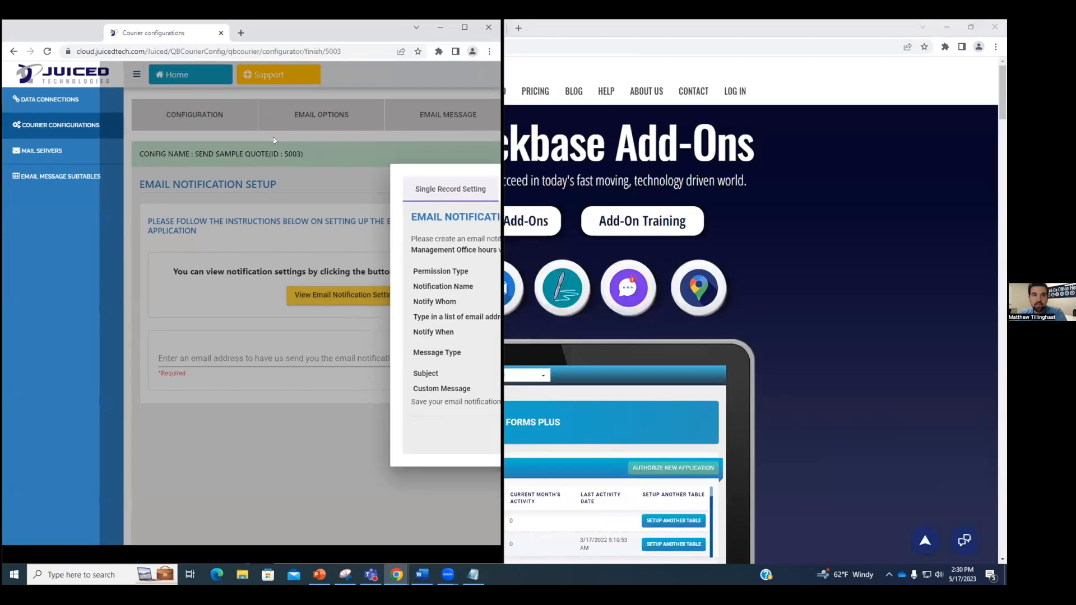
# Step: Snap the Courier window beside the Quickbase Send Sample Quote notification form
pyautogui.press('super+Left')
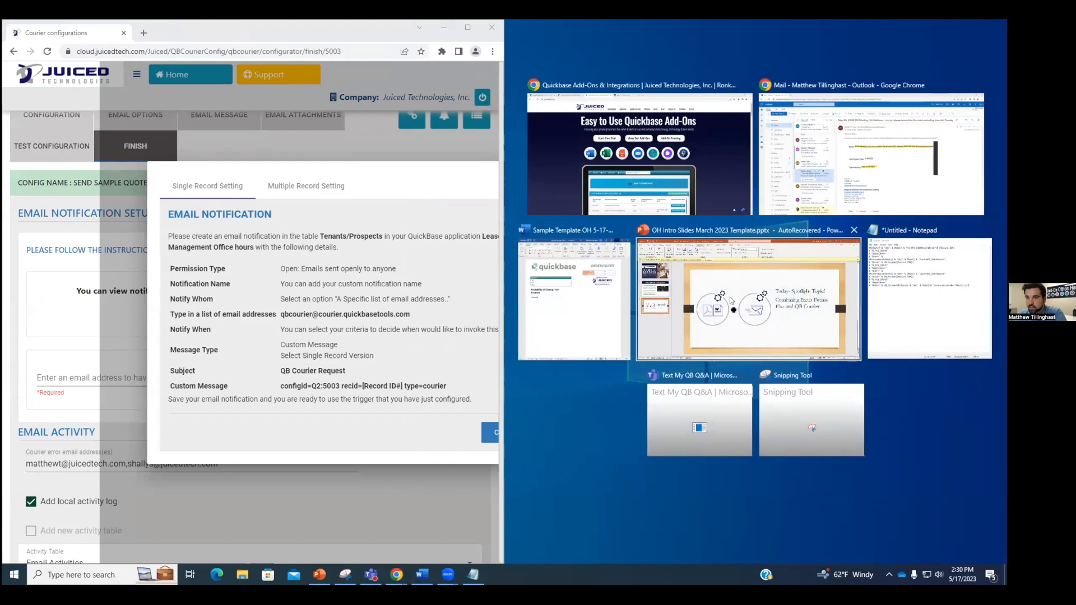
pyautogui.click(703, 166)
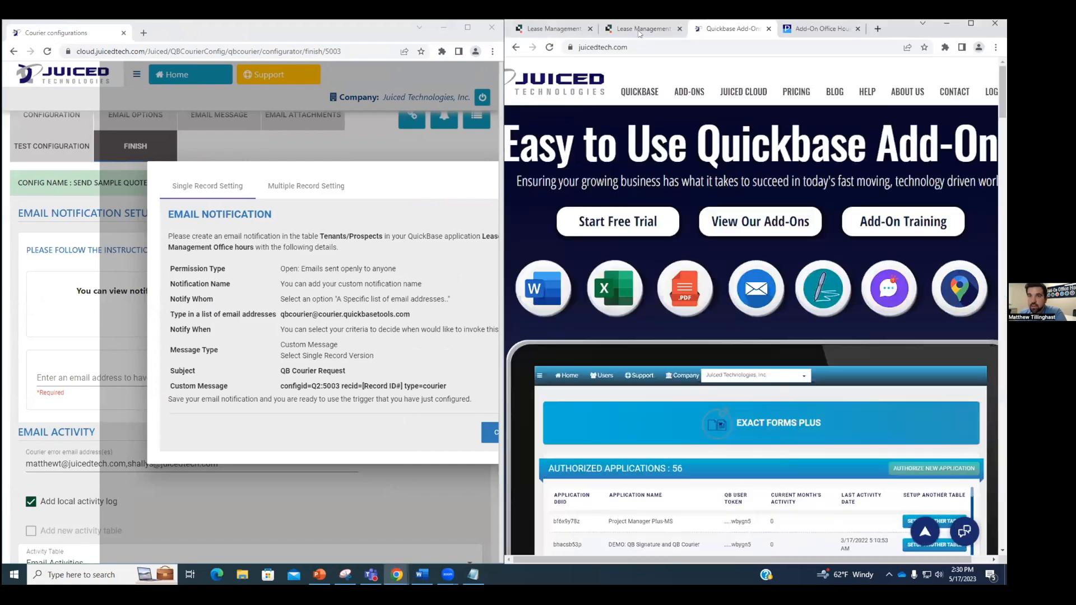
pyautogui.click(639, 29)
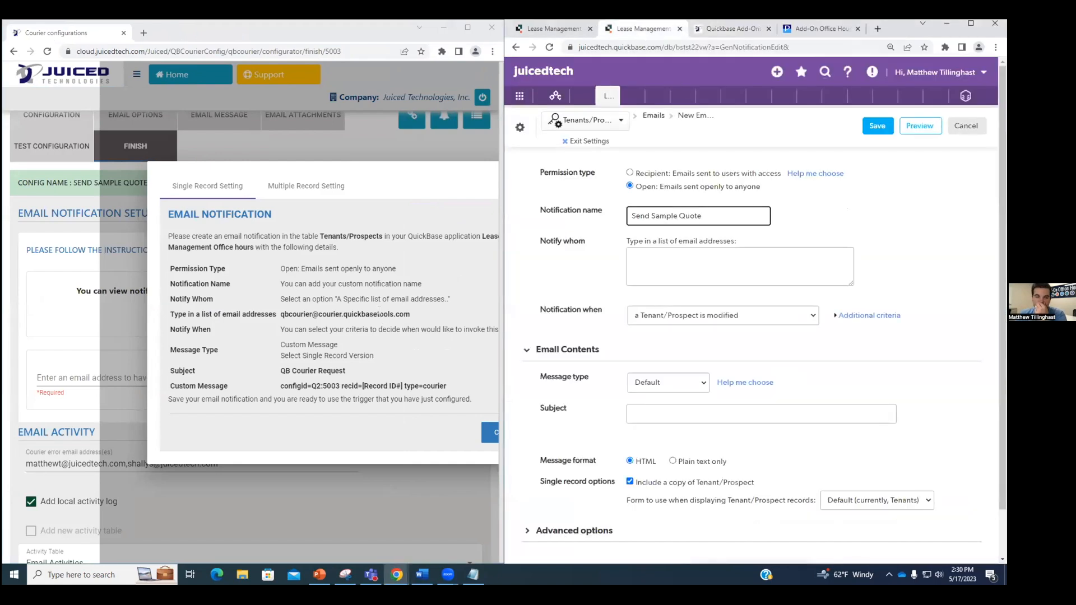
# Step: Add the copied QB Courier address and a personal email address as Notify whom recipients
pyautogui.click(660, 246)
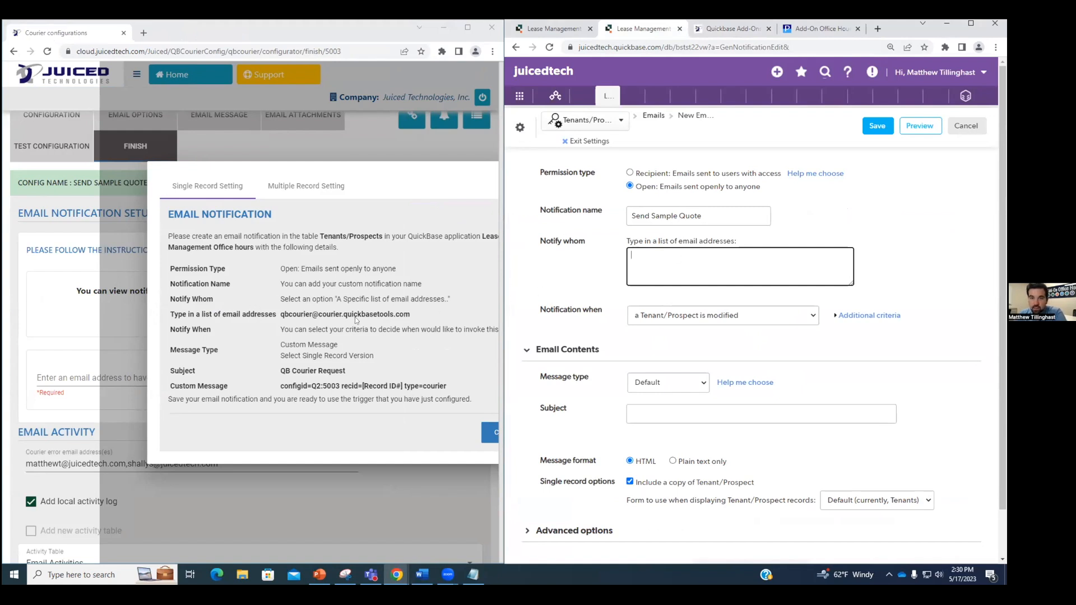
pyautogui.moveTo(412, 315); pyautogui.dragTo(279, 315)
pyautogui.hotkey('ctrl', 'c')
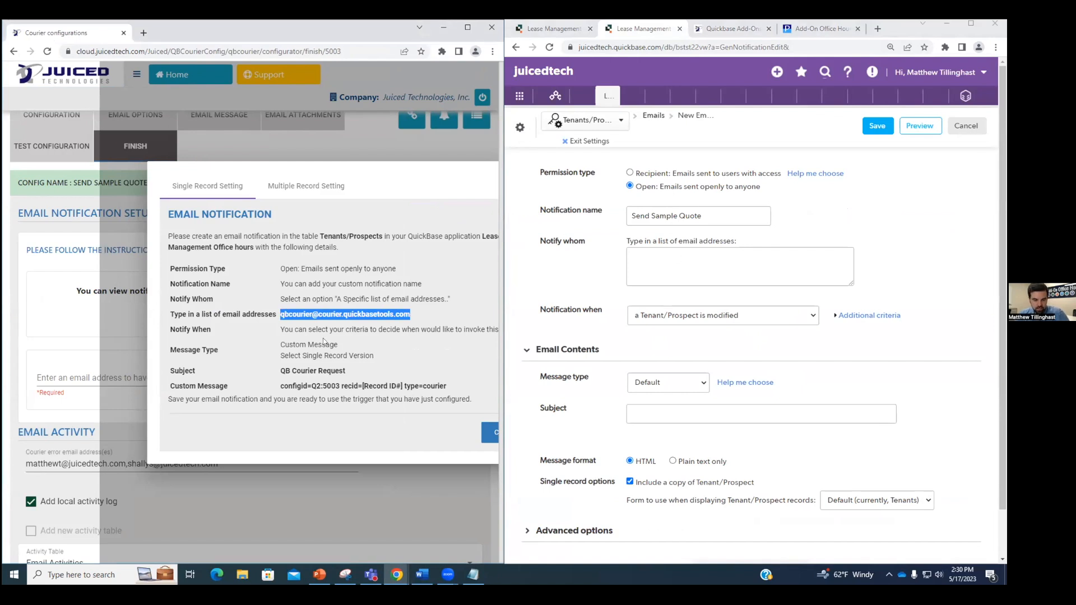
pyautogui.click(688, 252)
pyautogui.hotkey('ctrl', 'v')
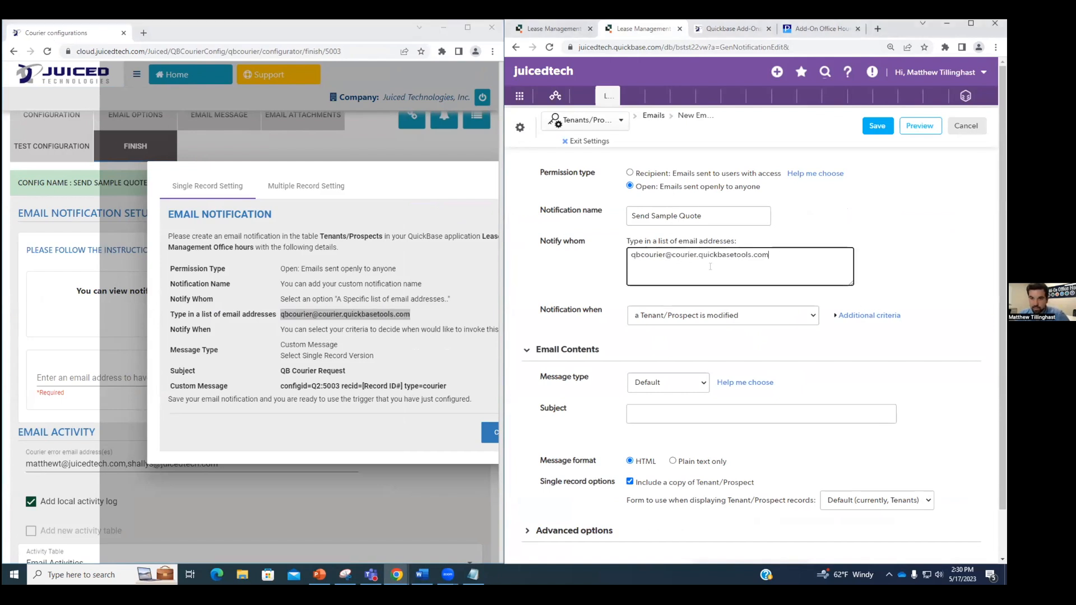
pyautogui.press('Return')
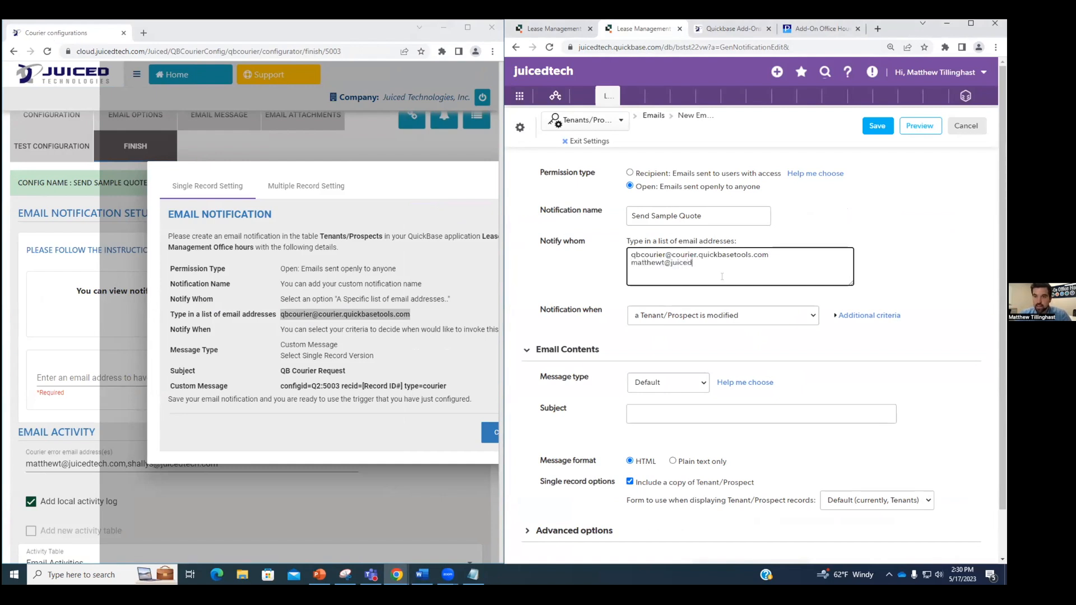
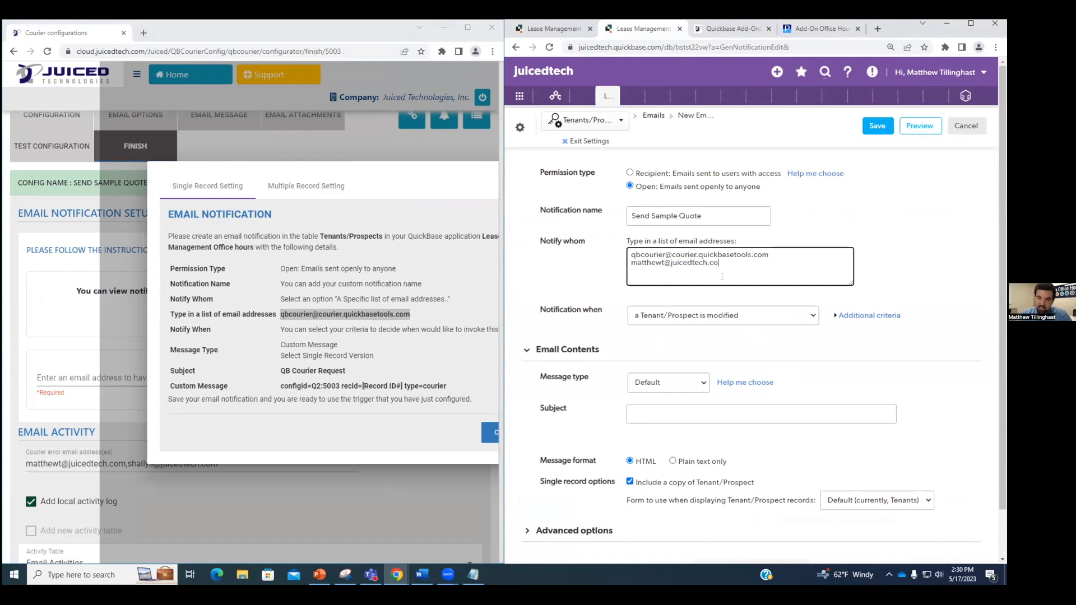
pyautogui.click(955, 298)
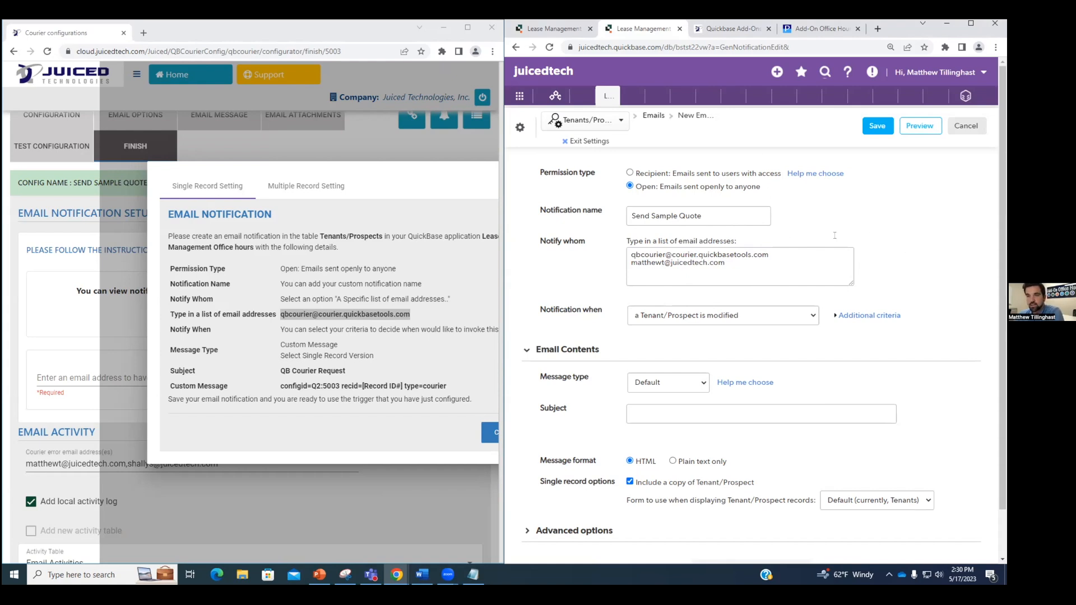
pyautogui.scroll(-1, 785, 278)
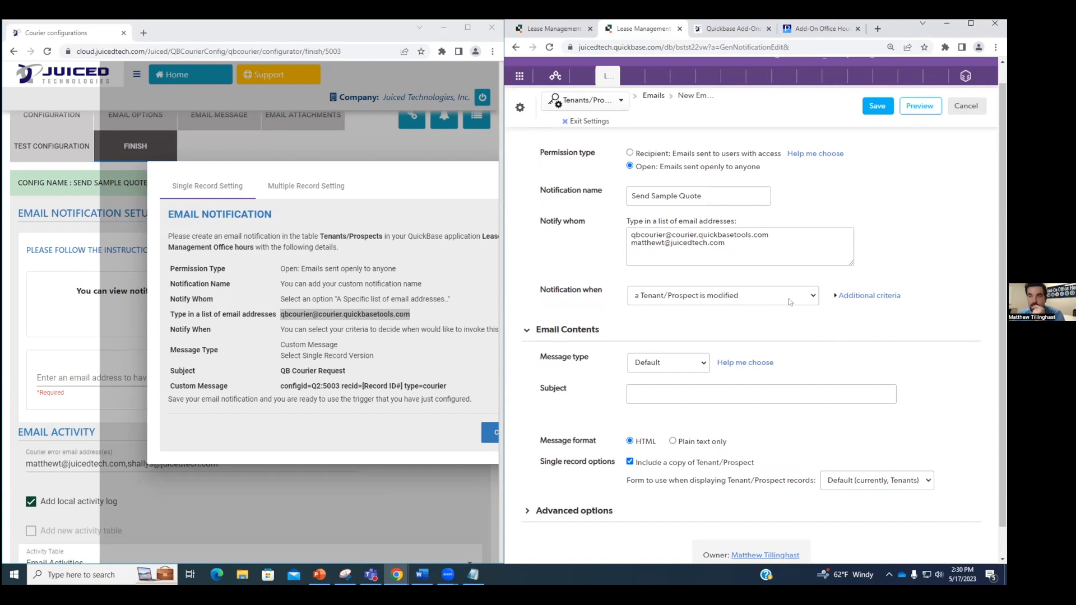
# Step: Use a Custom message and notify on modified Tenant/Prospect records only when EFP Date2 changes
pyautogui.click(661, 365)
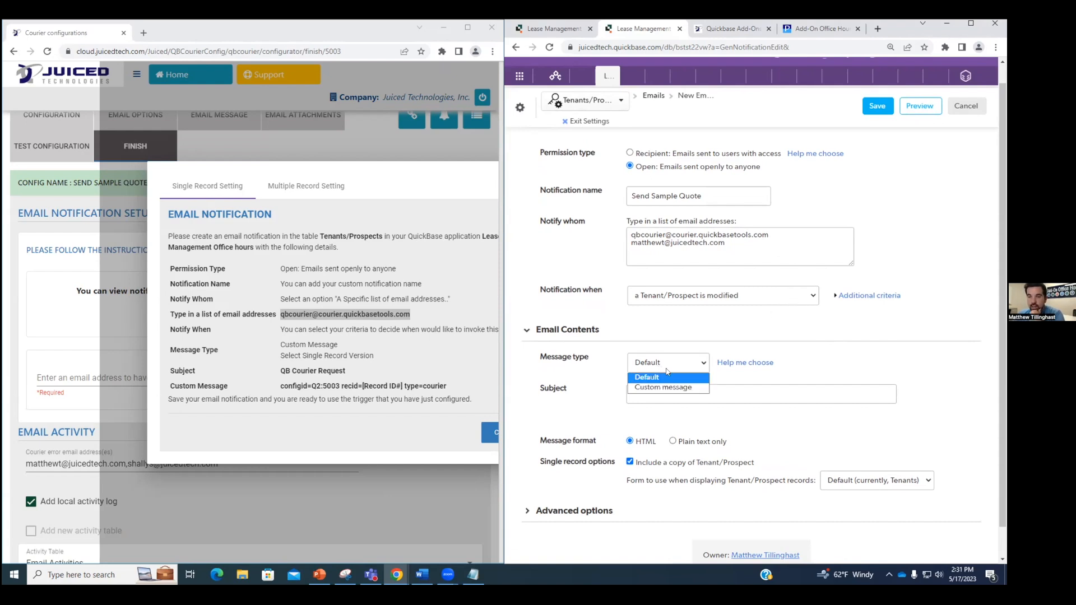
pyautogui.click(678, 389)
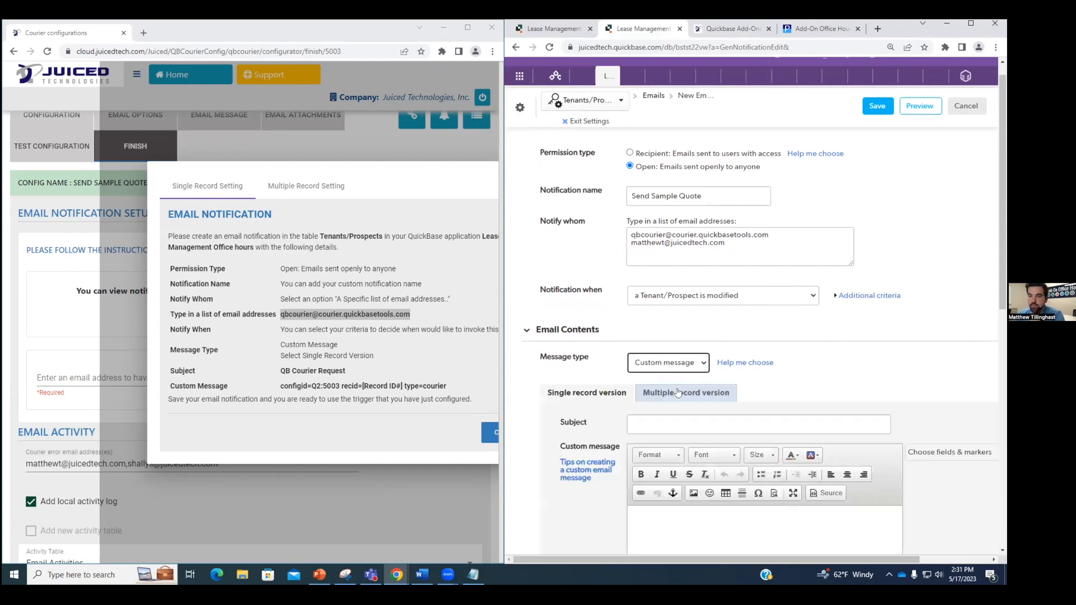
pyautogui.scroll(-1, 879, 351)
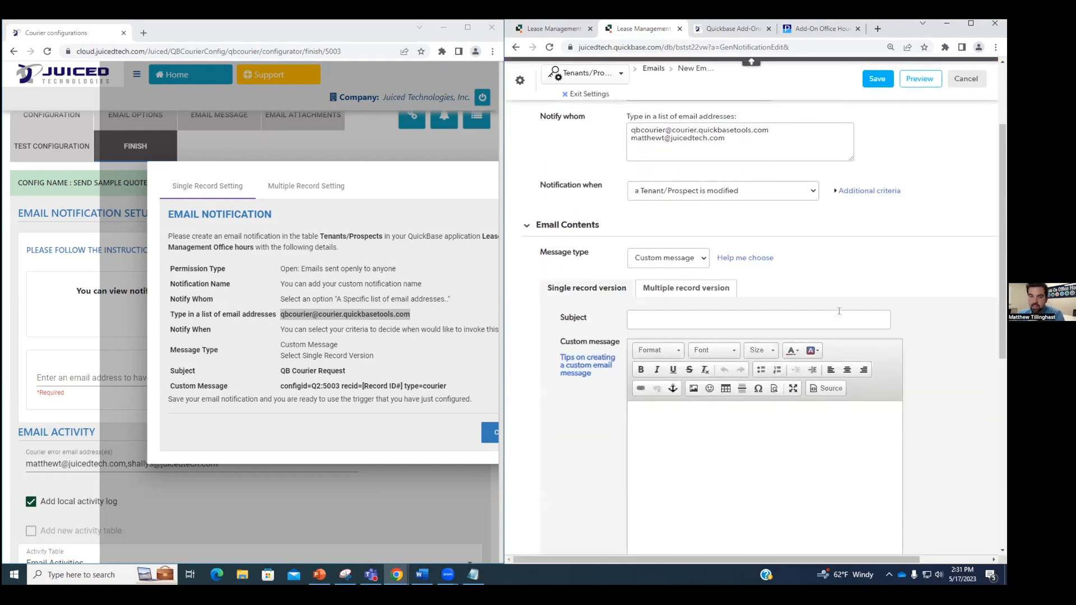
pyautogui.click(760, 192)
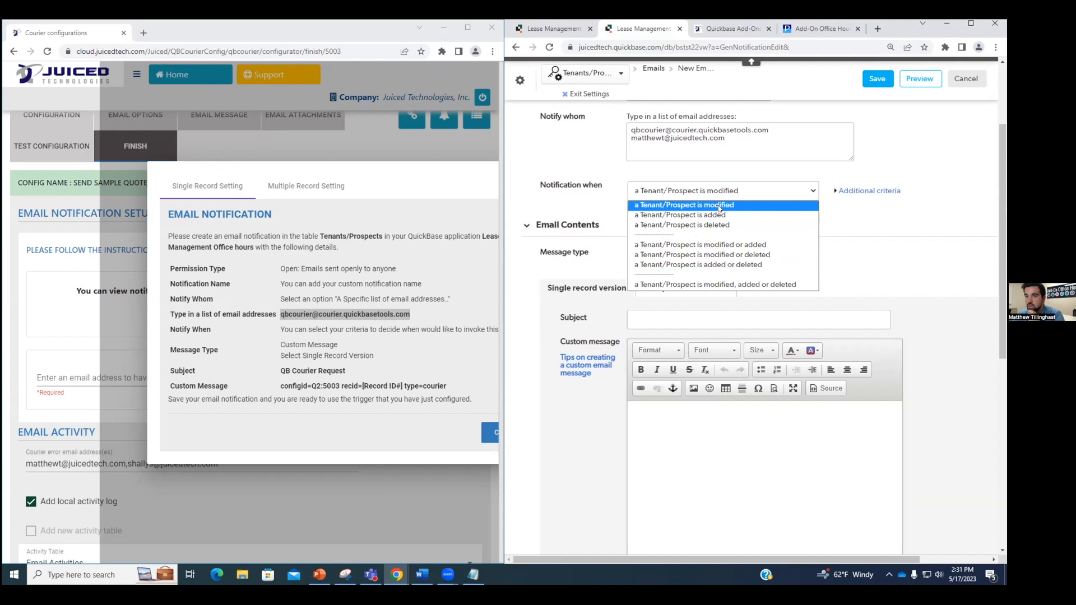
pyautogui.click(720, 206)
pyautogui.click(839, 191)
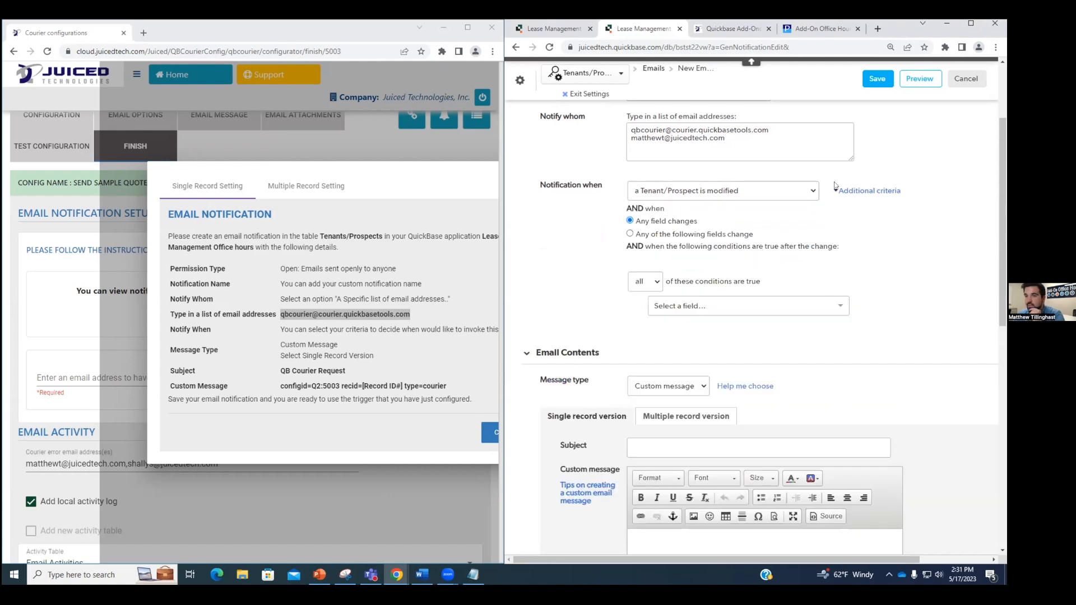
pyautogui.click(630, 235)
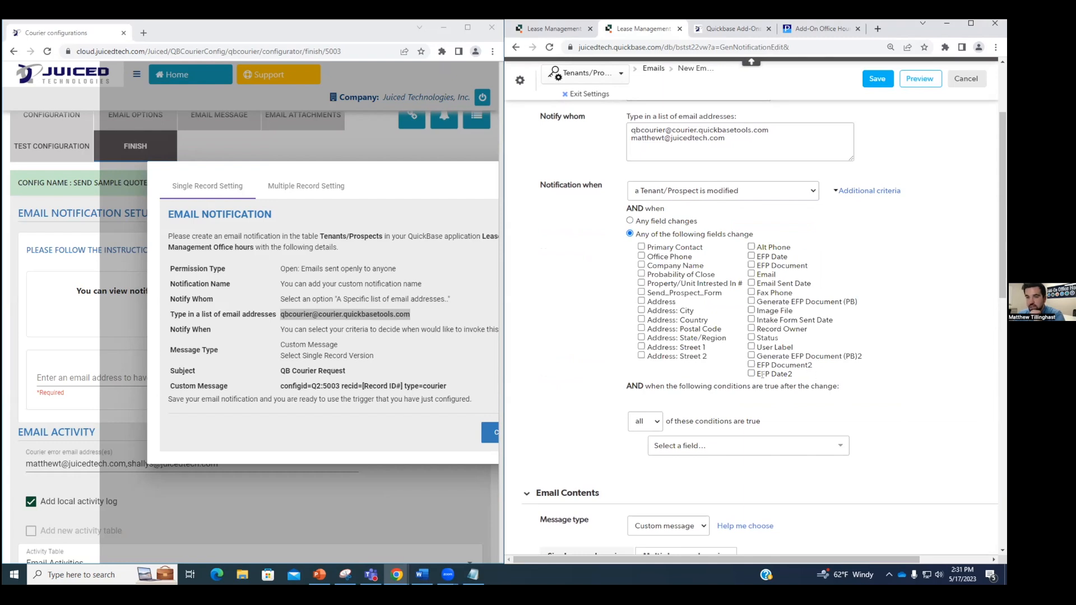
pyautogui.click(752, 374)
pyautogui.scroll(-3, 752, 373)
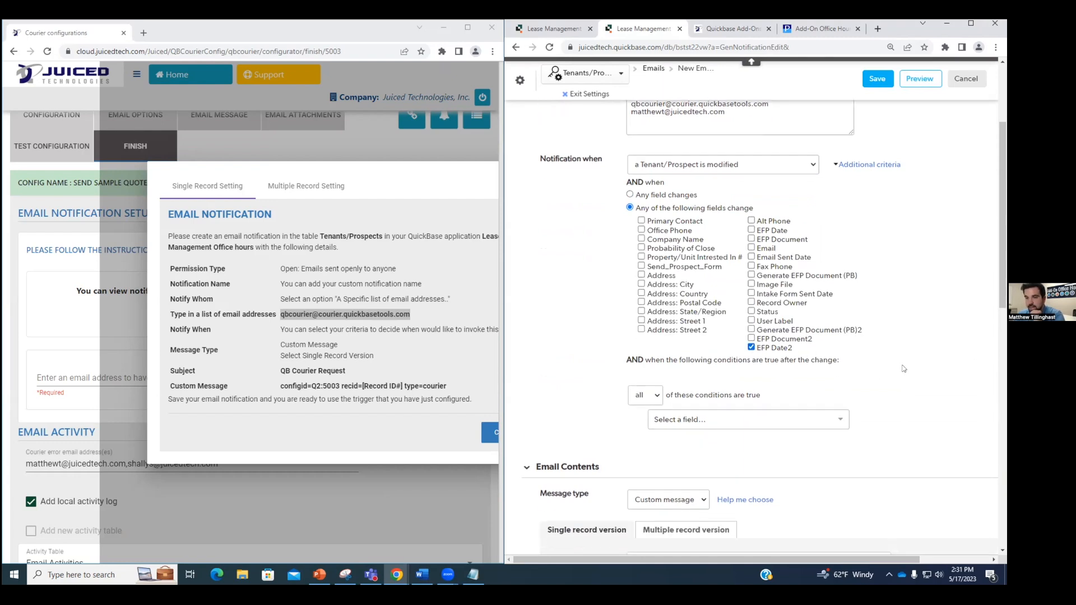
# Step: Add the condition EFP Date2 is not equal to a blank date
pyautogui.click(763, 389)
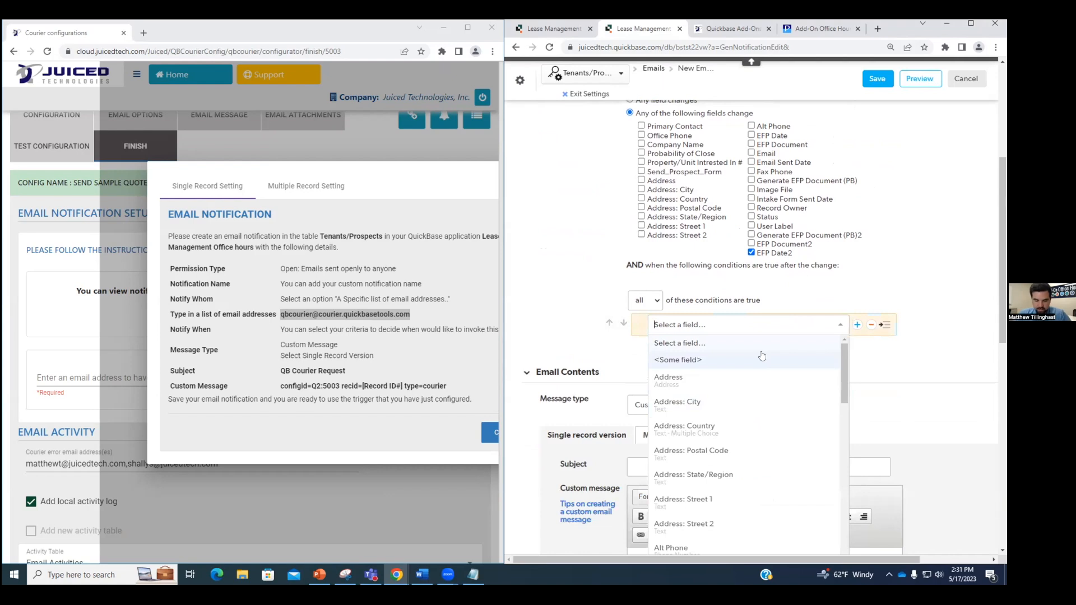
pyautogui.write('efp')
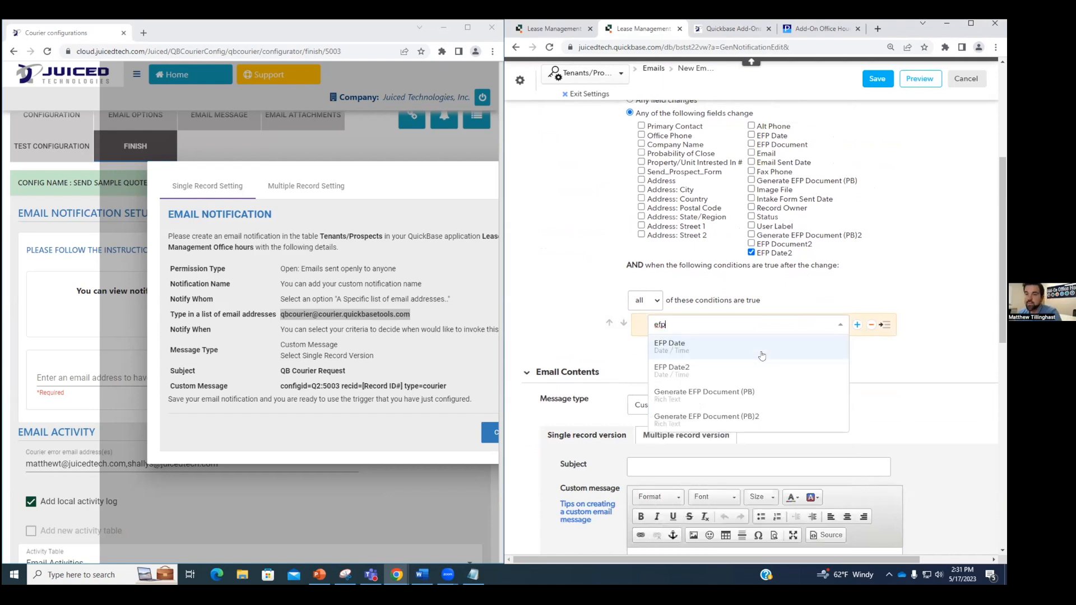
pyautogui.click(760, 368)
pyautogui.moveTo(741, 560); pyautogui.dragTo(824, 559)
pyautogui.click(778, 327)
pyautogui.click(770, 353)
pyautogui.click(955, 323)
pyautogui.press('BackSpace')
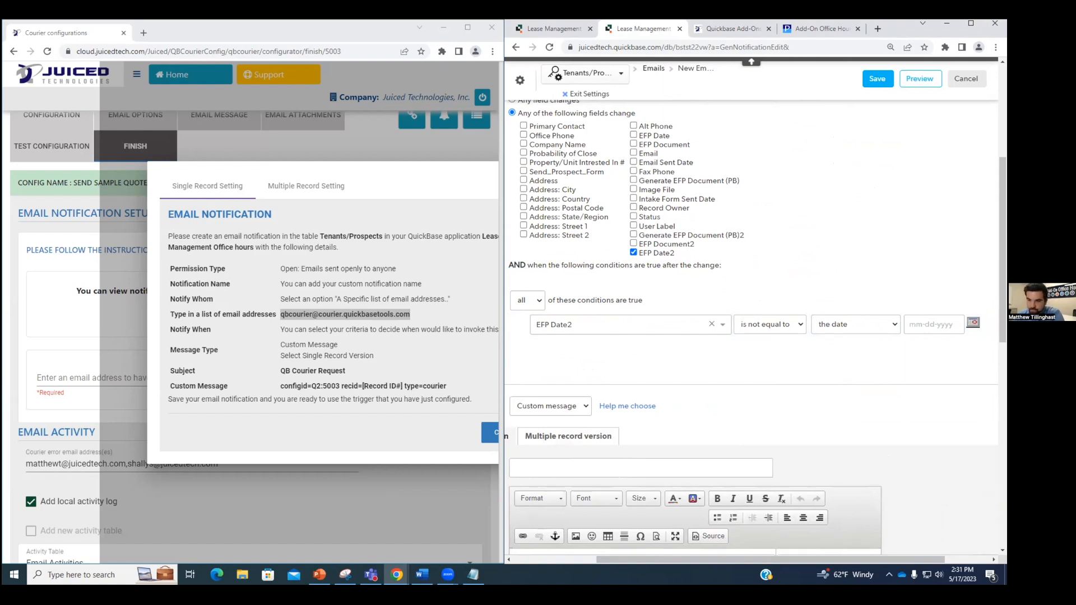
pyautogui.hscroll(-5, 823, 386)
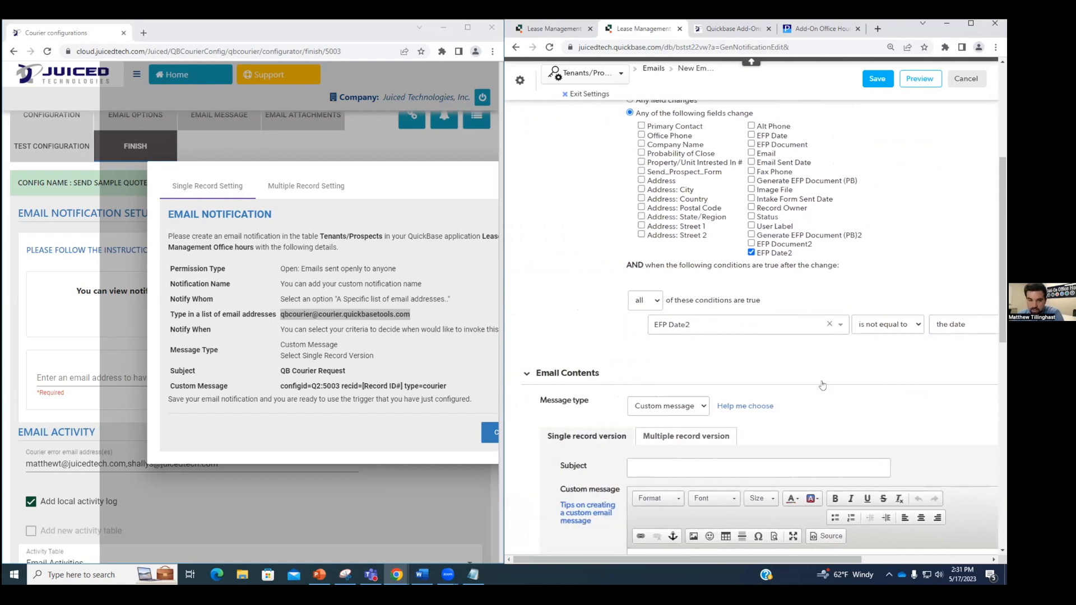
pyautogui.scroll(-3, 822, 385)
pyautogui.click(757, 309)
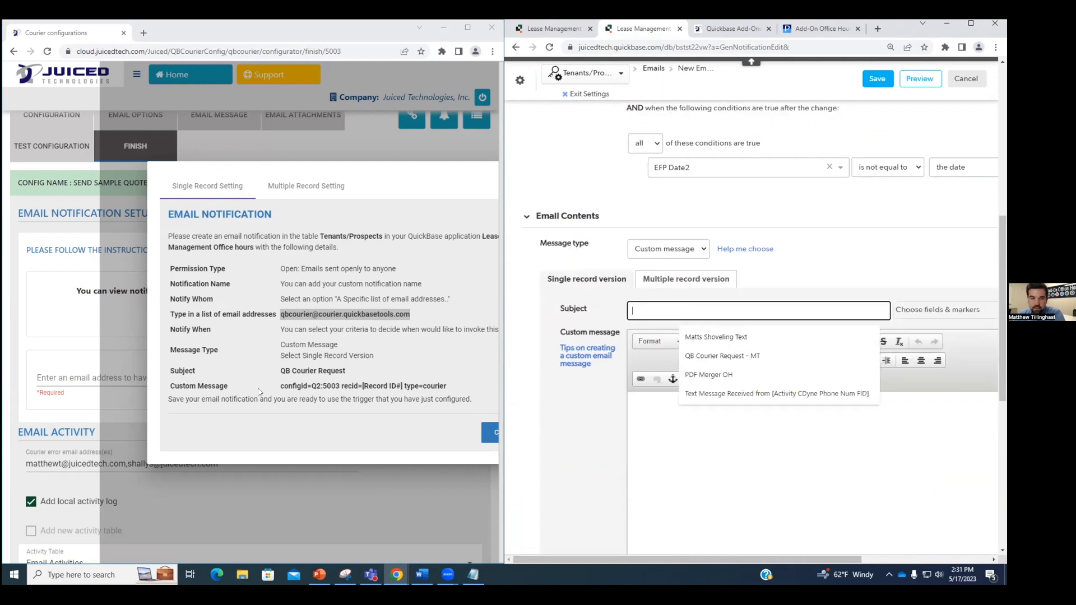
# Step: Set the email subject to 'QB Courier Request - Sample Quote', copied from the Courier instructions
pyautogui.moveTo(347, 372); pyautogui.dragTo(280, 372)
pyautogui.hotkey('ctrl', 'c')
pyautogui.click(684, 312)
pyautogui.hotkey('ctrl', 'v')
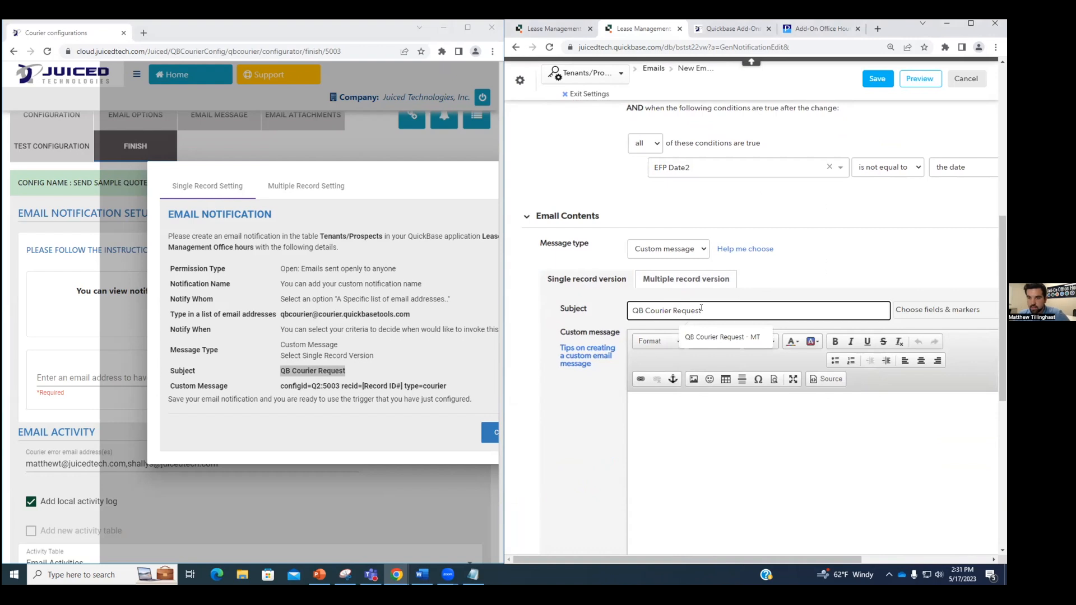
pyautogui.write('- Sample Quote')
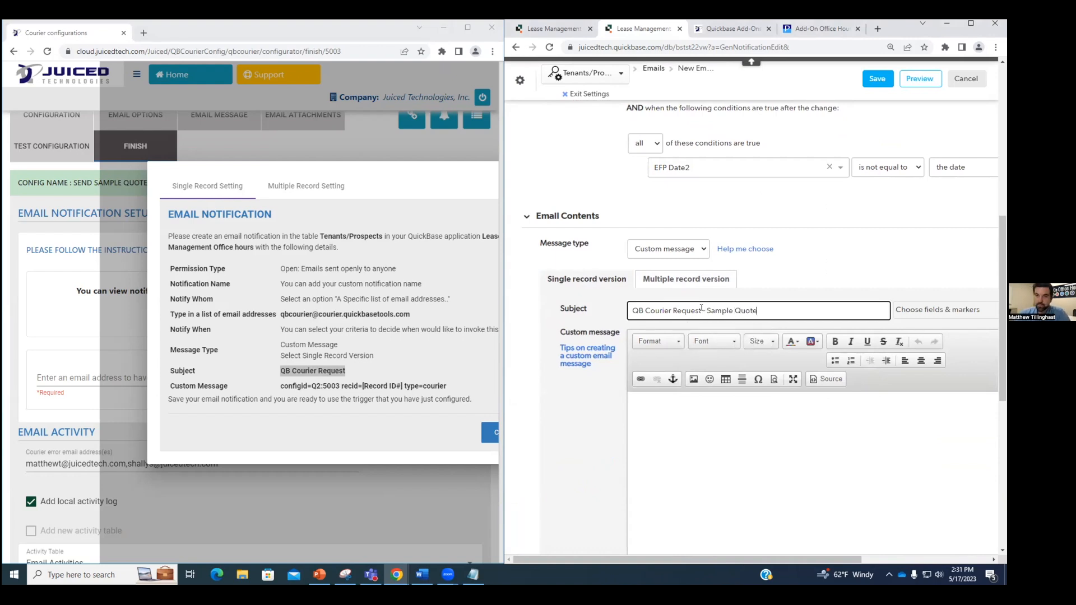
# Step: Paste 'configid=Q2:5003 recid=[Record ID#] type=courier' into the message body and remove its bold
pyautogui.click(711, 421)
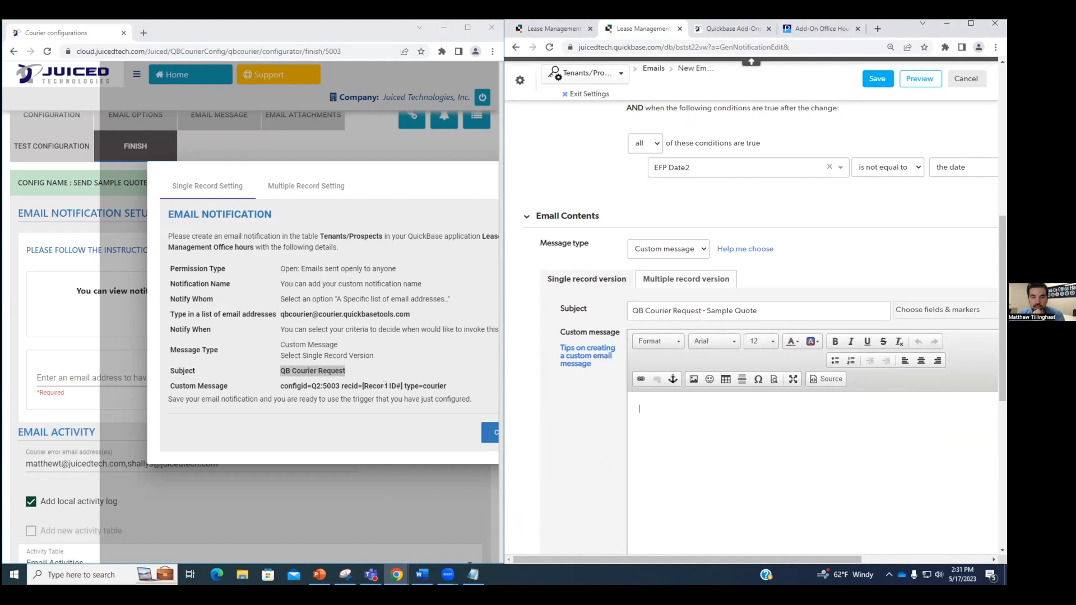
pyautogui.moveTo(446, 385); pyautogui.dragTo(279, 386)
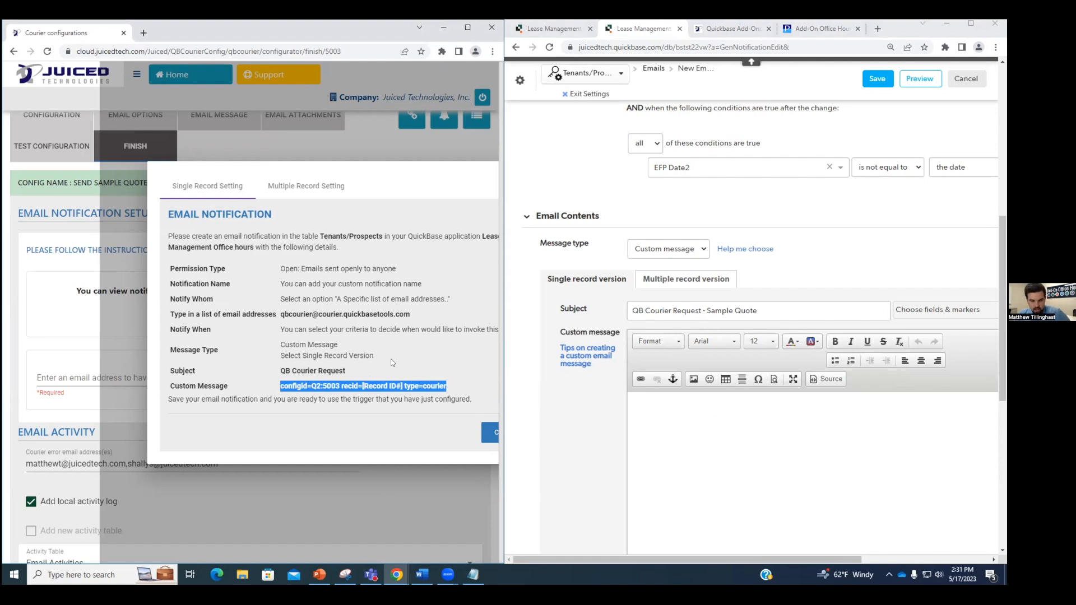
pyautogui.click(696, 414)
pyautogui.hotkey('ctrl', 'v')
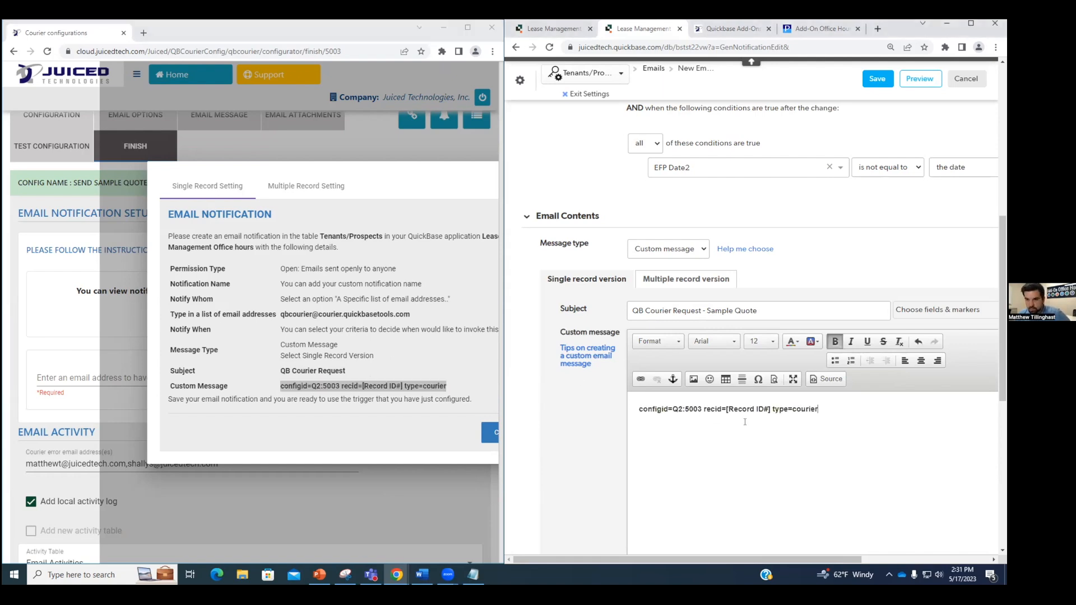
pyautogui.hotkey('shift', 'Left')
pyautogui.hotkey('shift', 'Left')
pyautogui.hotkey('shift', 'Left')
pyautogui.hotkey('shift', 'Left')
pyautogui.hotkey('shift', 'Left')
pyautogui.hotkey('shift', 'Left')
pyautogui.hotkey('shift', 'Left')
pyautogui.hotkey('shift', 'Left')
pyautogui.hotkey('shift', 'Left')
pyautogui.hotkey('shift', 'Left')
pyautogui.hotkey('shift', 'Left')
pyautogui.hotkey('shift', 'Left')
pyautogui.hotkey('shift', 'Left')
pyautogui.hotkey('shift', 'Left')
pyautogui.hotkey('shift', 'Left')
pyautogui.hotkey('shift', 'Left')
pyautogui.hotkey('shift', 'Left')
pyautogui.hotkey('shift', 'Left')
pyautogui.hotkey('shift', 'Left')
pyautogui.hotkey('shift', 'Left')
pyautogui.hotkey('shift', 'Left')
pyautogui.hotkey('shift', 'Left')
pyautogui.hotkey('shift', 'Left')
pyautogui.hotkey('shift', 'Left')
pyautogui.hotkey('shift', 'Left')
pyautogui.hotkey('shift', 'Left')
pyautogui.hotkey('shift', 'Left')
pyautogui.hotkey('shift', 'Left')
pyautogui.hotkey('shift', 'Left')
pyautogui.hotkey('shift', 'Left')
pyautogui.hotkey('shift', 'Left')
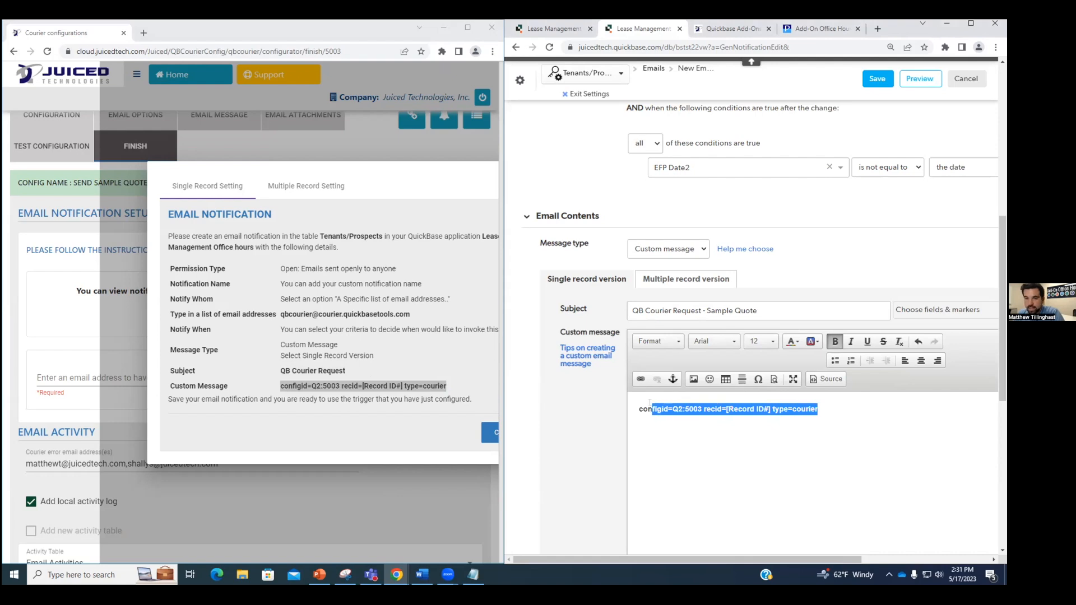
pyautogui.click(834, 341)
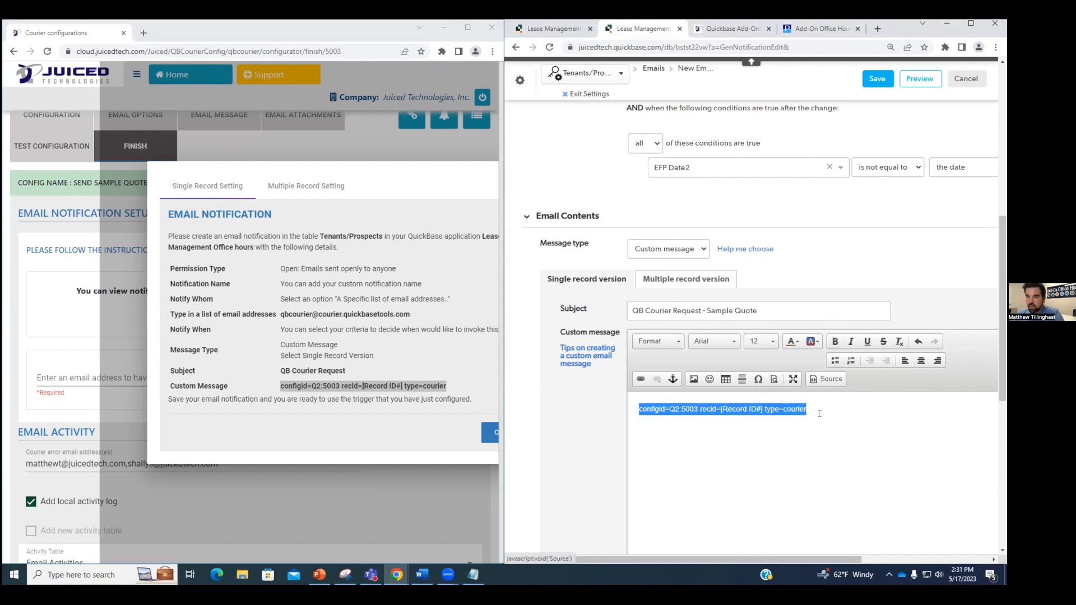
pyautogui.click(760, 410)
pyautogui.moveTo(761, 408); pyautogui.dragTo(720, 409)
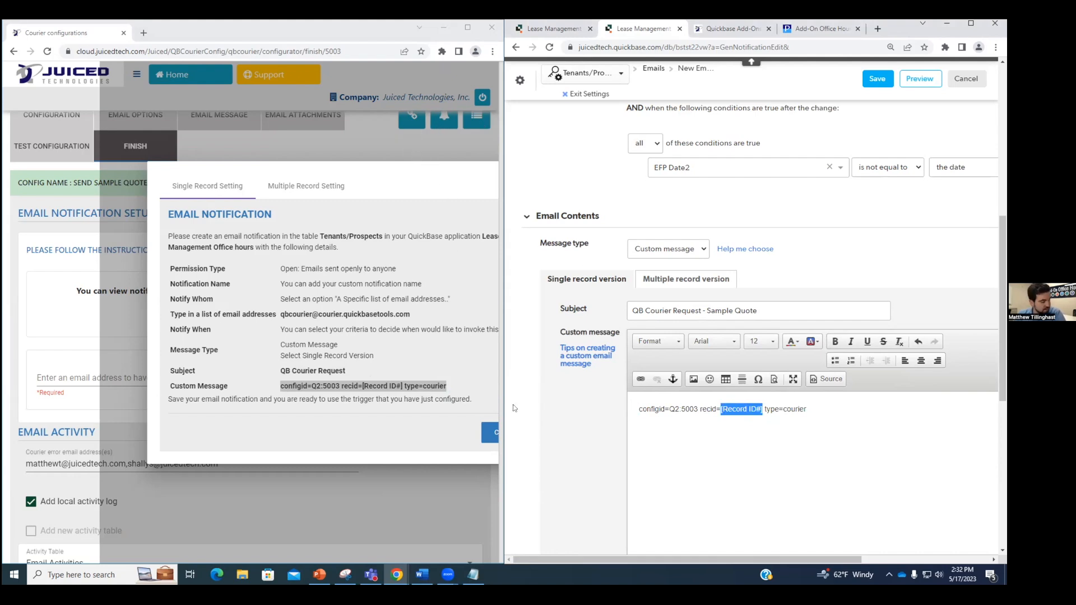
pyautogui.click(491, 428)
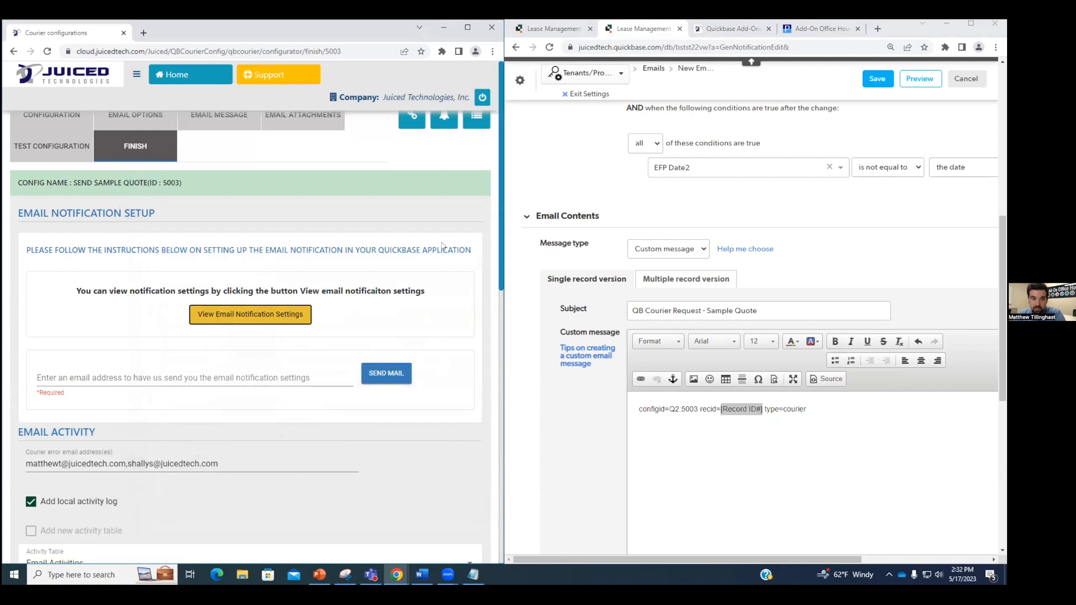
# Step: Open the Tenants/Prospects field list in a new tab to check the table's key field
pyautogui.click(893, 33)
pyautogui.doubleClick(893, 32)
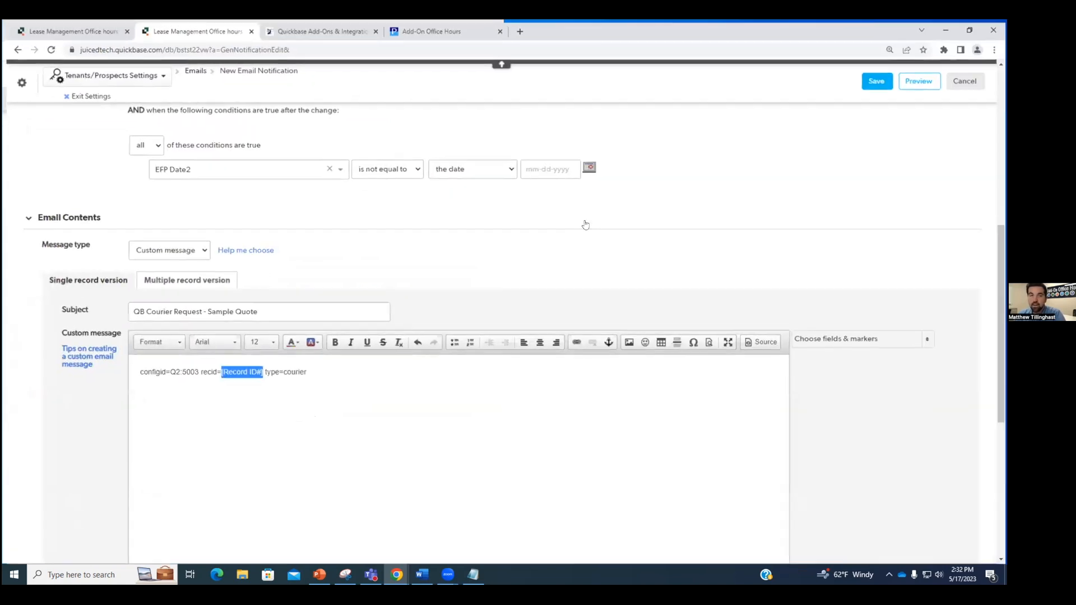
pyautogui.click(287, 370)
pyautogui.scroll(4, 207, 188)
pyautogui.scroll(4, 207, 188)
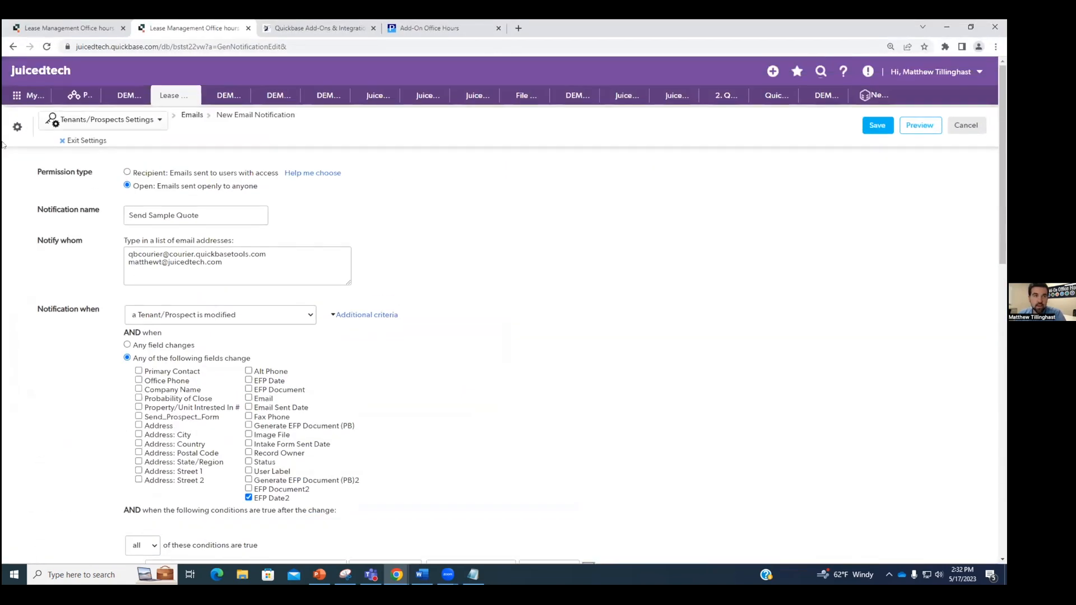
pyautogui.rightClick(17, 126)
pyautogui.click(50, 134)
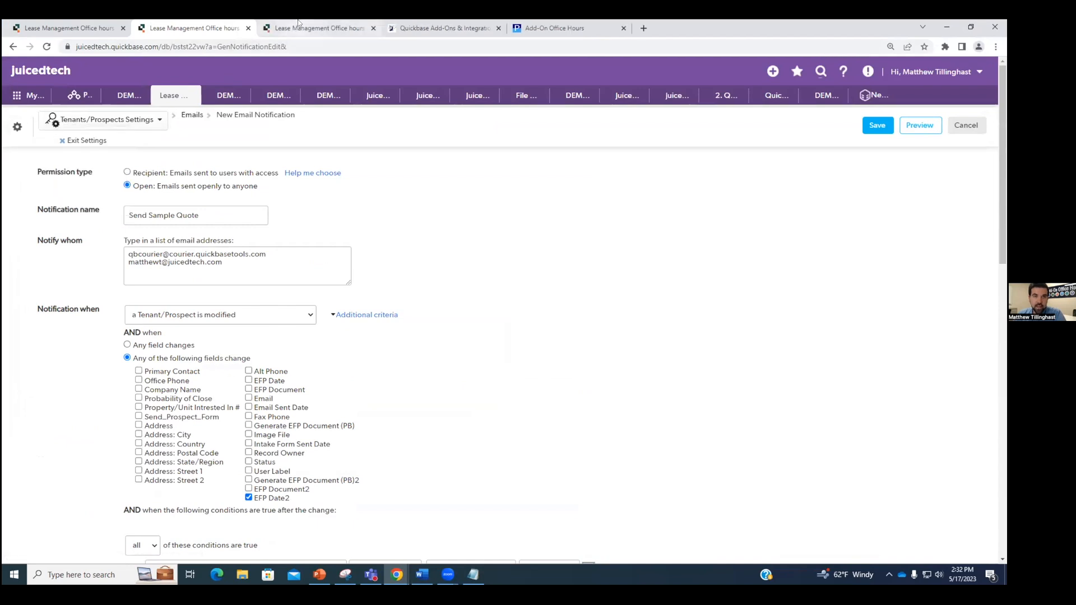
pyautogui.click(314, 28)
pyautogui.click(67, 350)
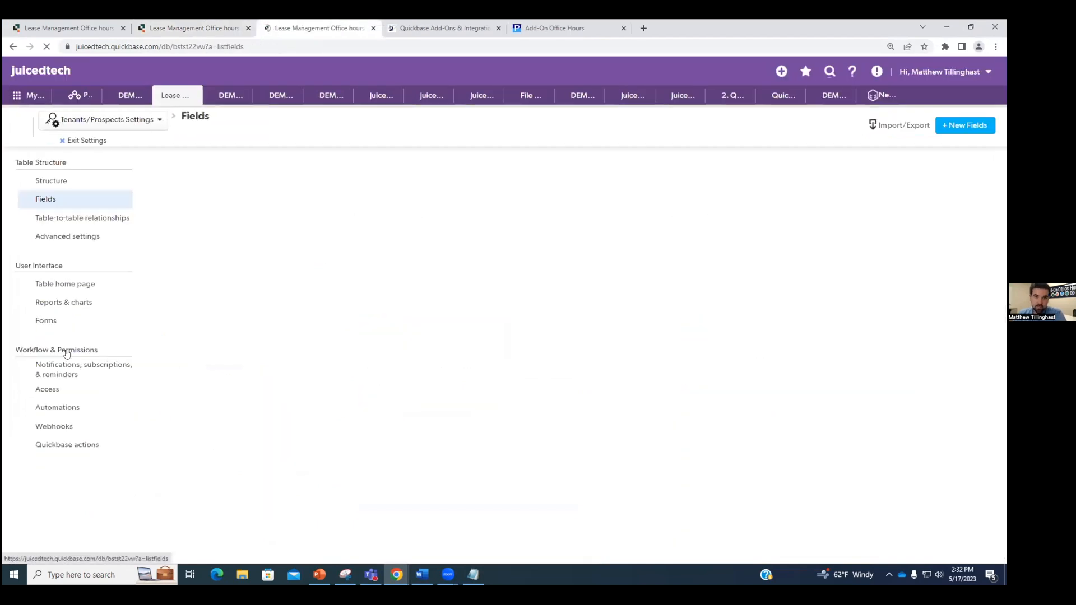
pyautogui.moveTo(212, 282)
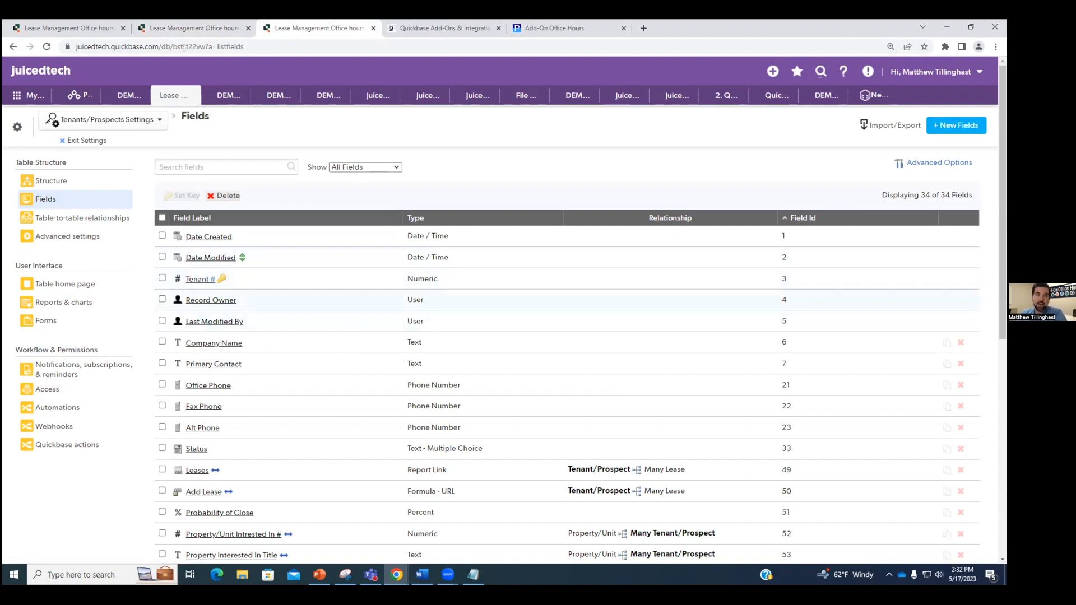
# Step: Change the message's record marker from [Record ID#] to [Tenant #]
pyautogui.click(190, 28)
pyautogui.scroll(-7, 248, 357)
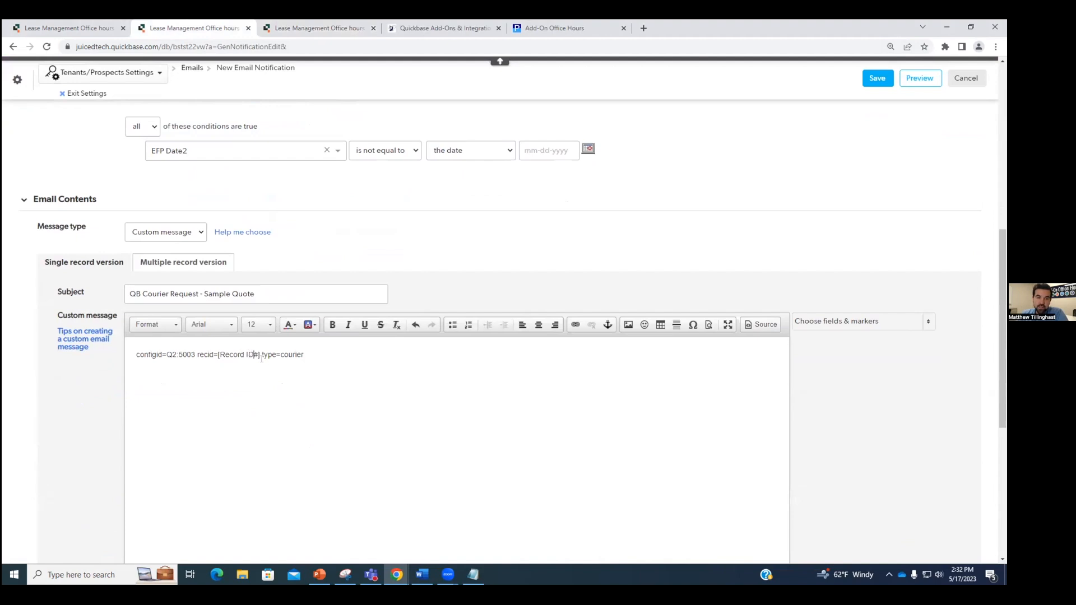
pyautogui.press('BackSpace')
pyautogui.press('BackSpace')
pyautogui.press('BackSpace')
pyautogui.press('BackSpace')
pyautogui.press('BackSpace')
pyautogui.press('BackSpace')
pyautogui.press('BackSpace')
pyautogui.press('BackSpace')
pyautogui.press('BackSpace')
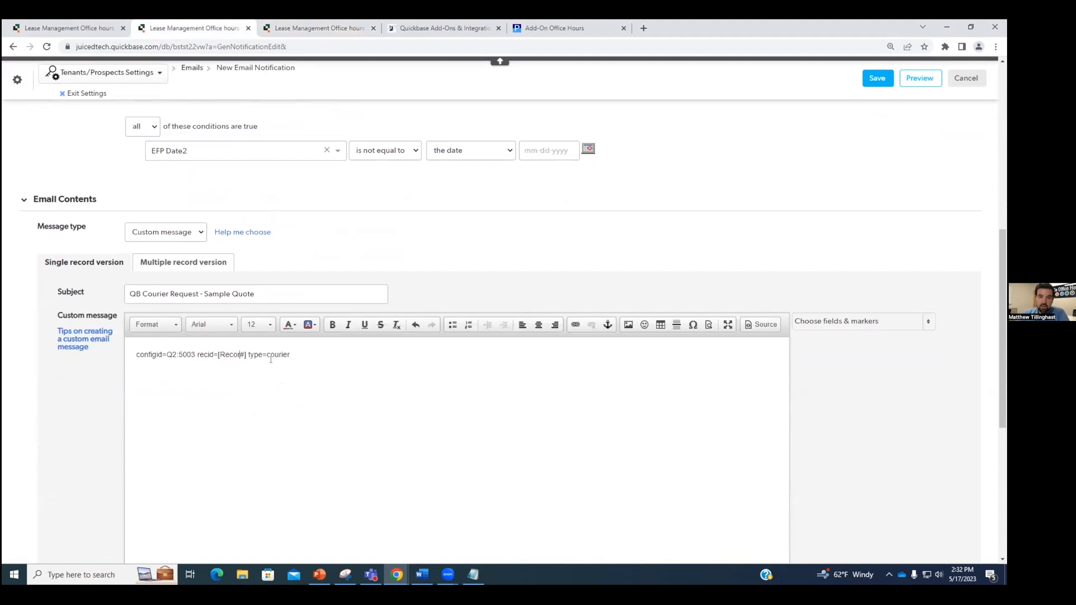
pyautogui.write('Tenant')
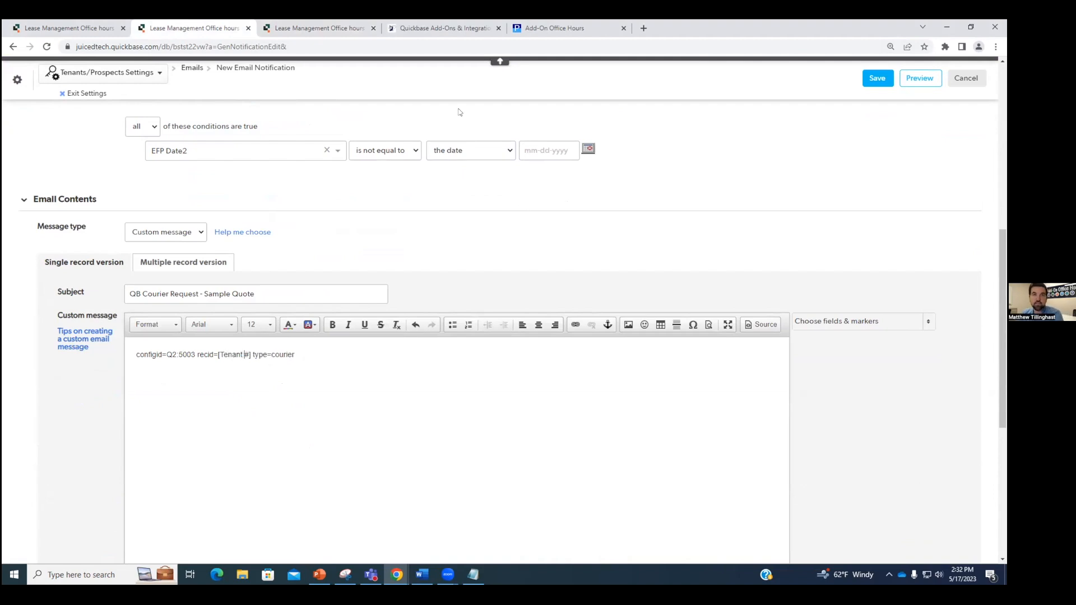
# Step: Save the Send Sample Quote notification, accepting the blank multi-record body warning
pyautogui.click(318, 28)
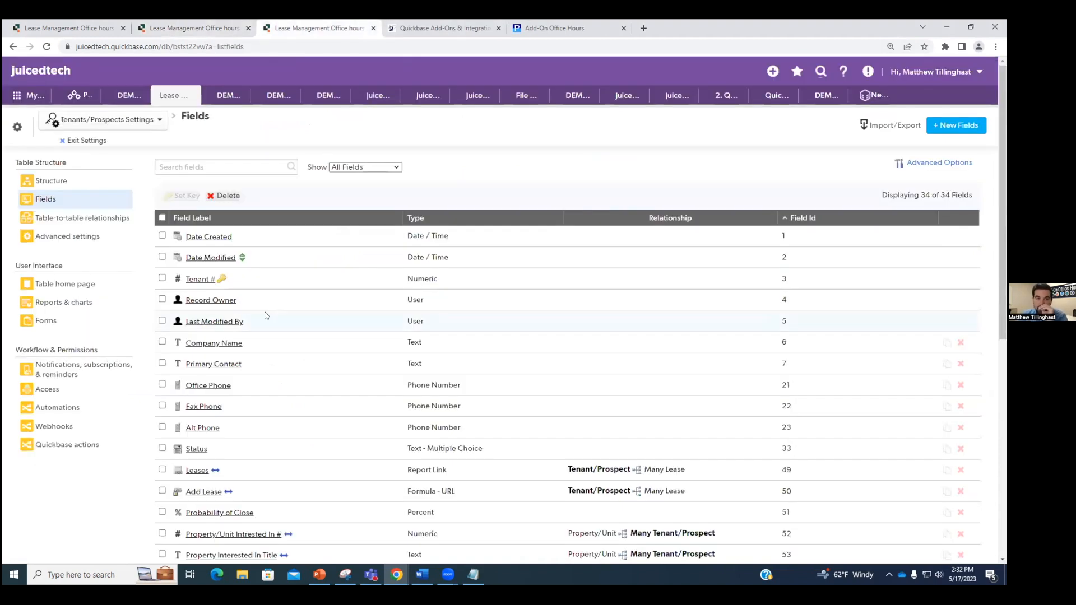
pyautogui.click(219, 25)
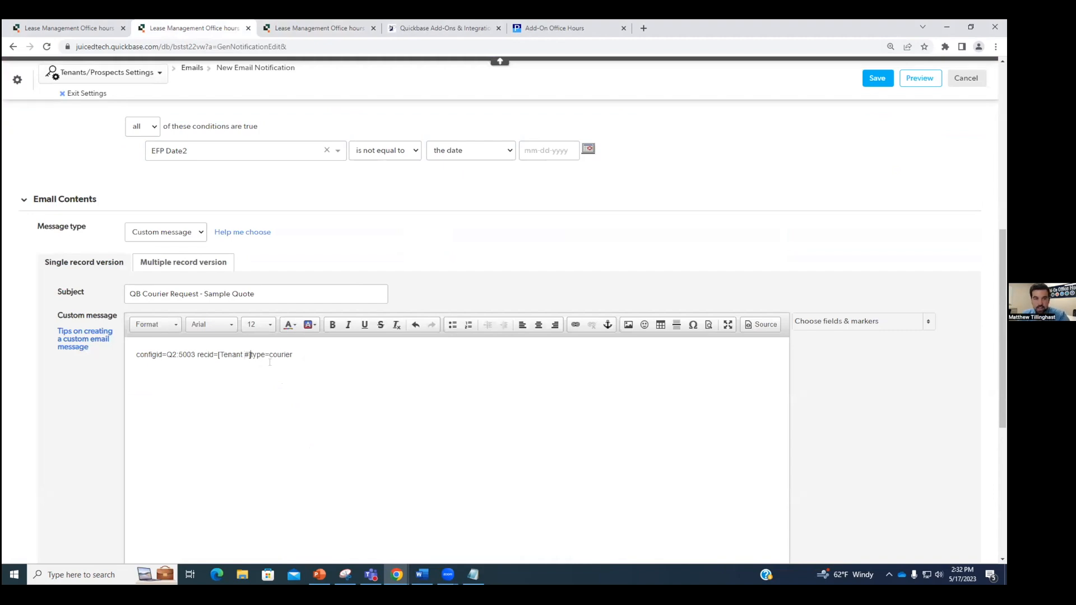
pyautogui.click(198, 354)
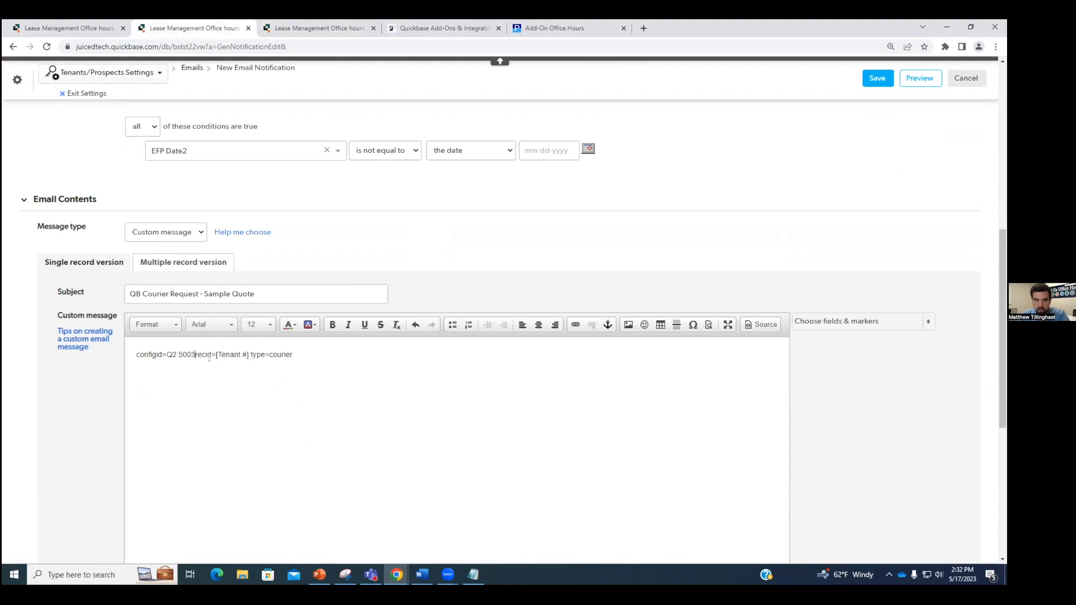
pyautogui.click(136, 355)
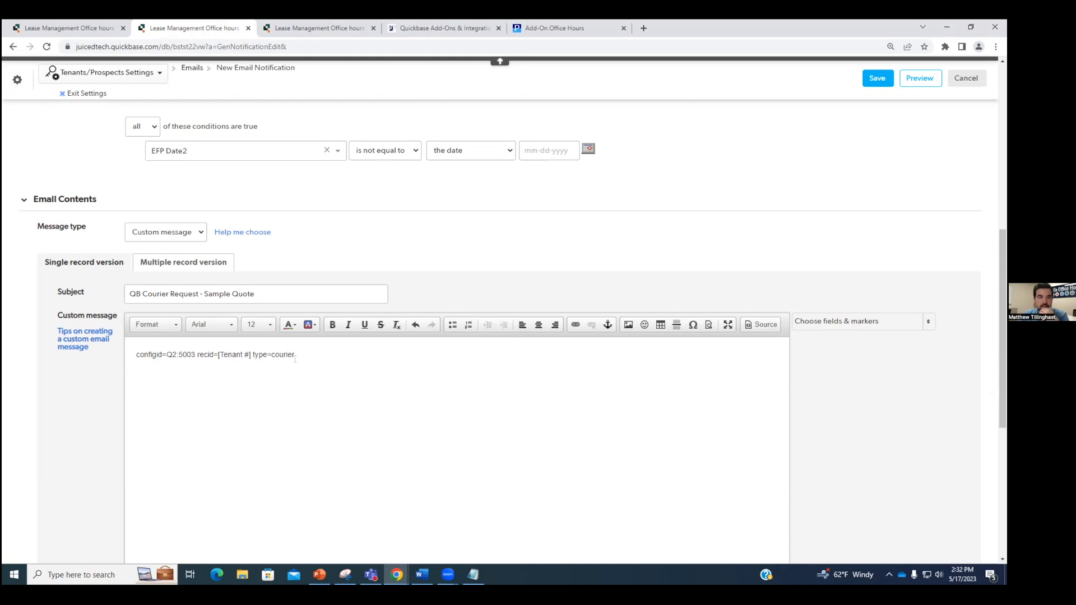
pyautogui.scroll(8, 328, 367)
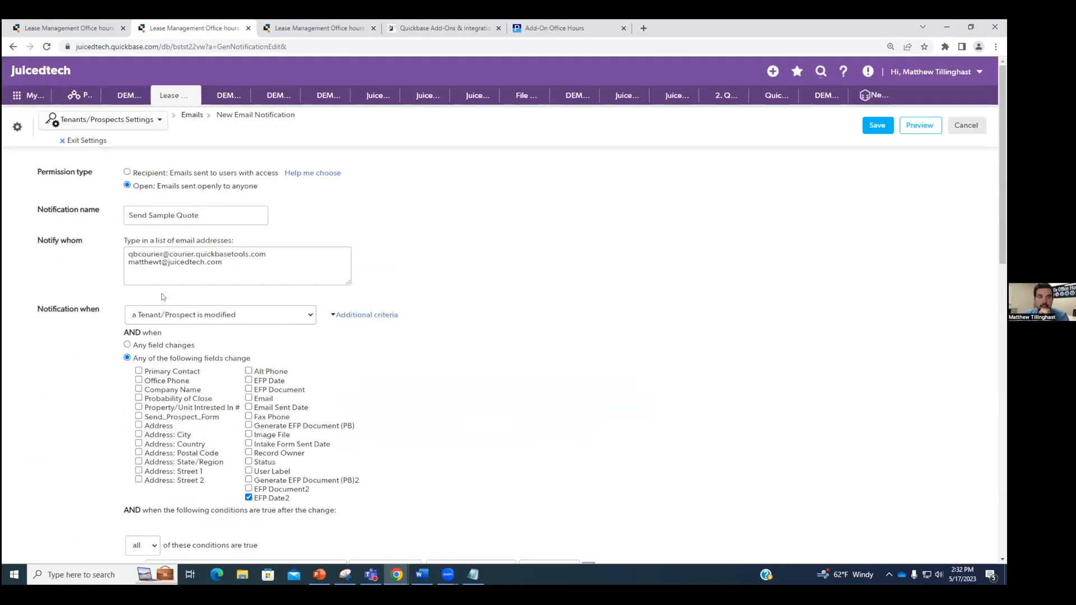
pyautogui.click(877, 126)
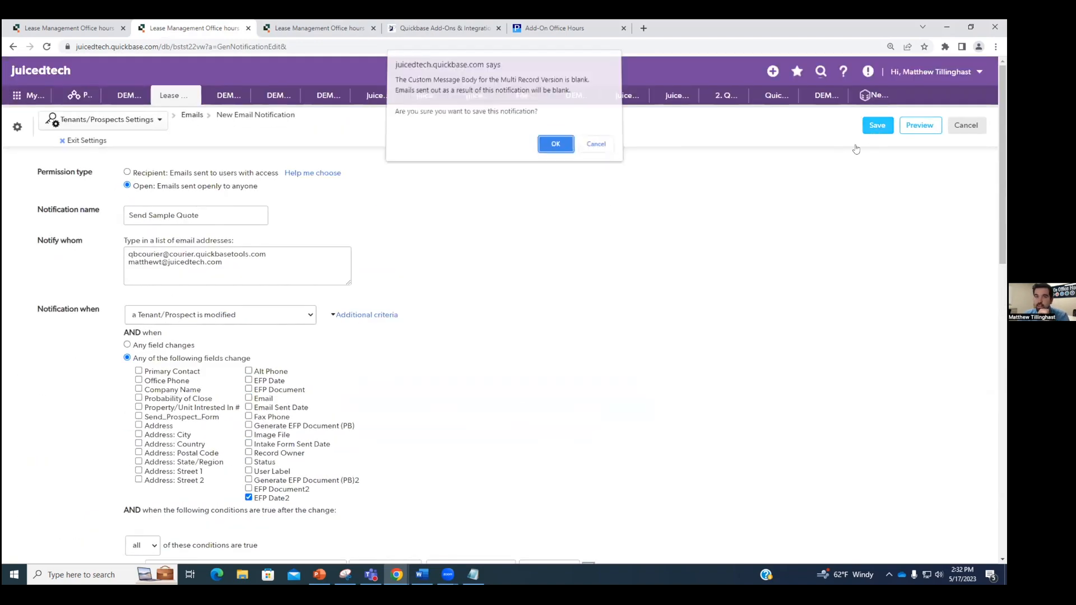
pyautogui.click(549, 149)
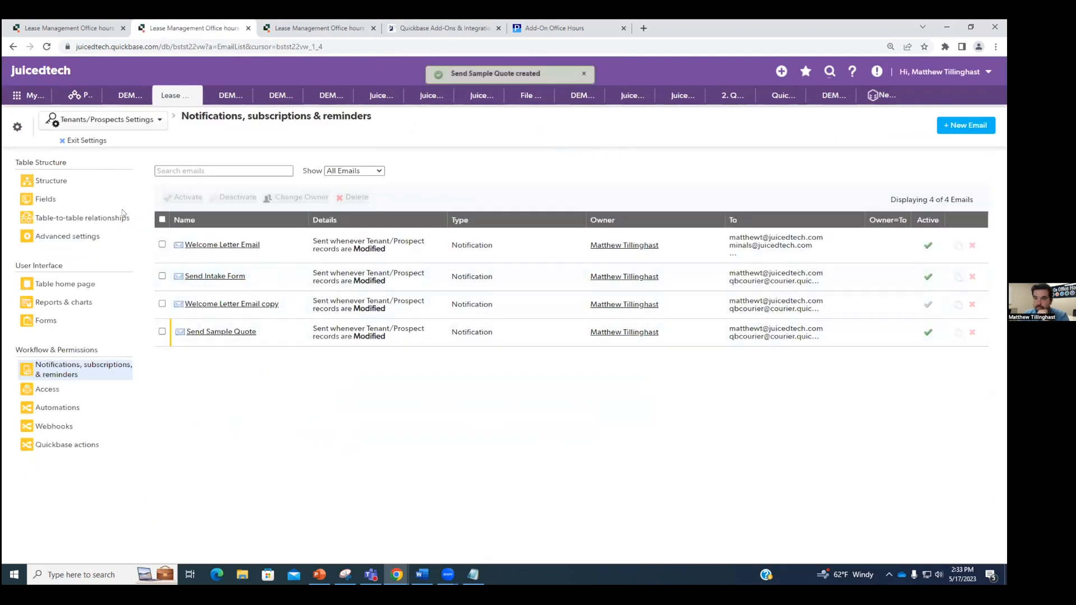
# Step: Generate the sample quote for tenant #921 and close the PDF preview
pyautogui.click(76, 141)
pyautogui.scroll(-3, 395, 278)
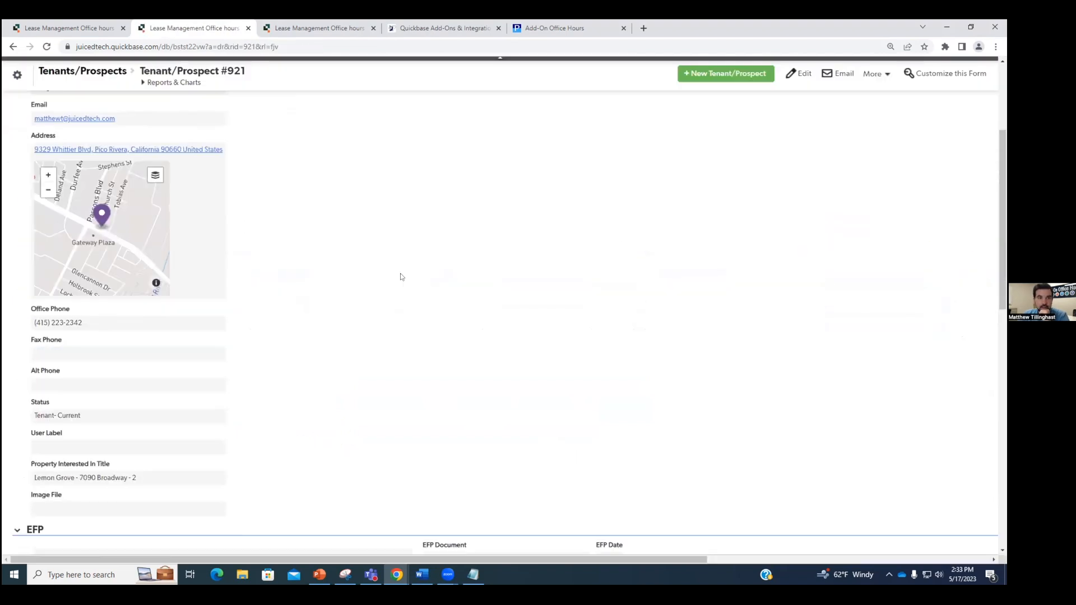
pyautogui.scroll(-8, 402, 276)
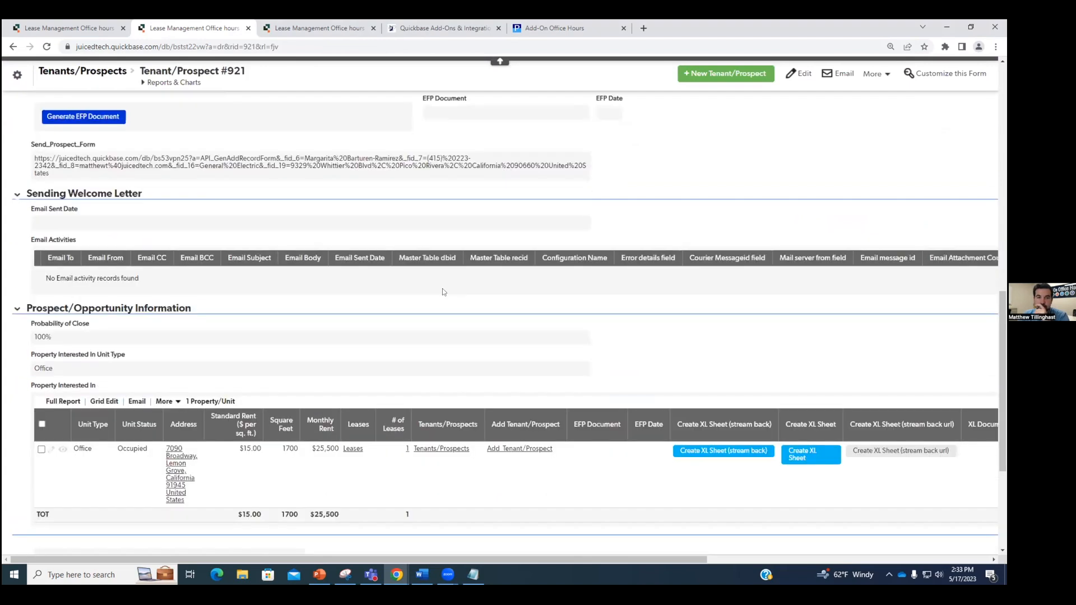
pyautogui.scroll(-4, 442, 289)
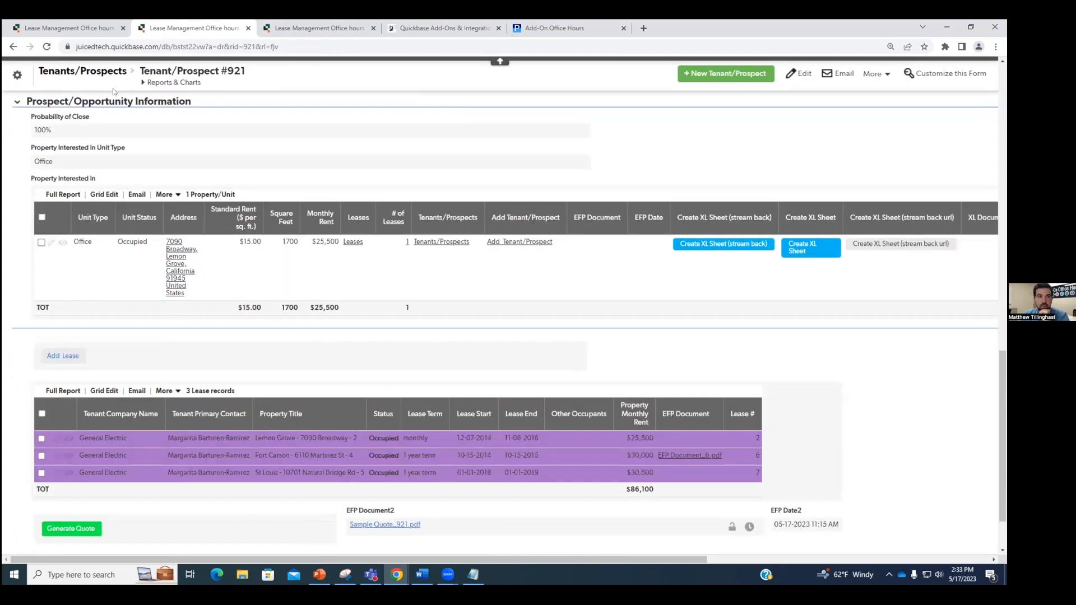
pyautogui.scroll(-2, 253, 417)
pyautogui.click(97, 458)
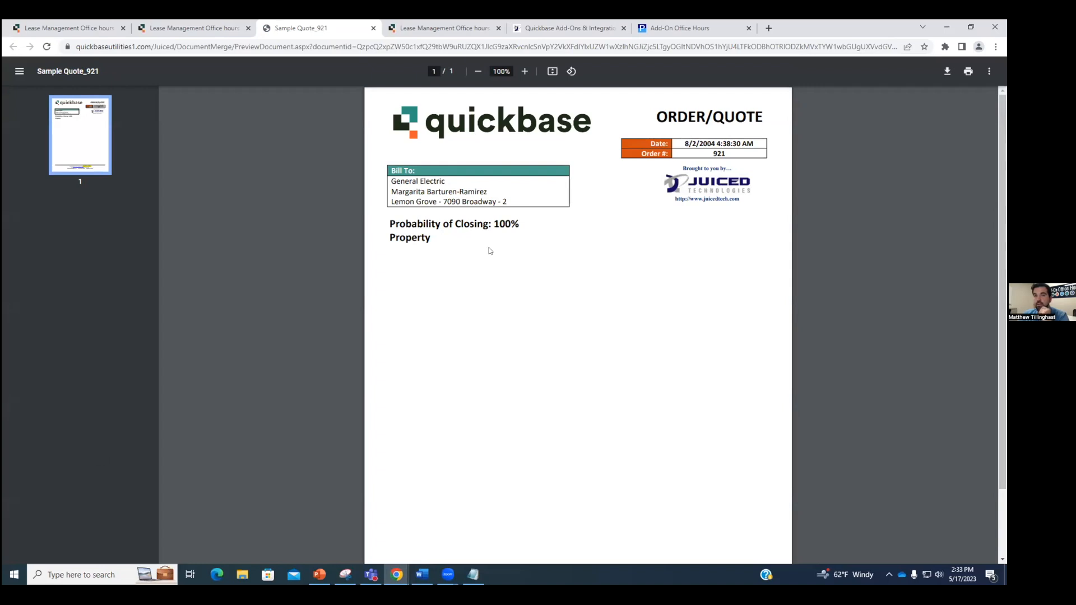
pyautogui.click(374, 28)
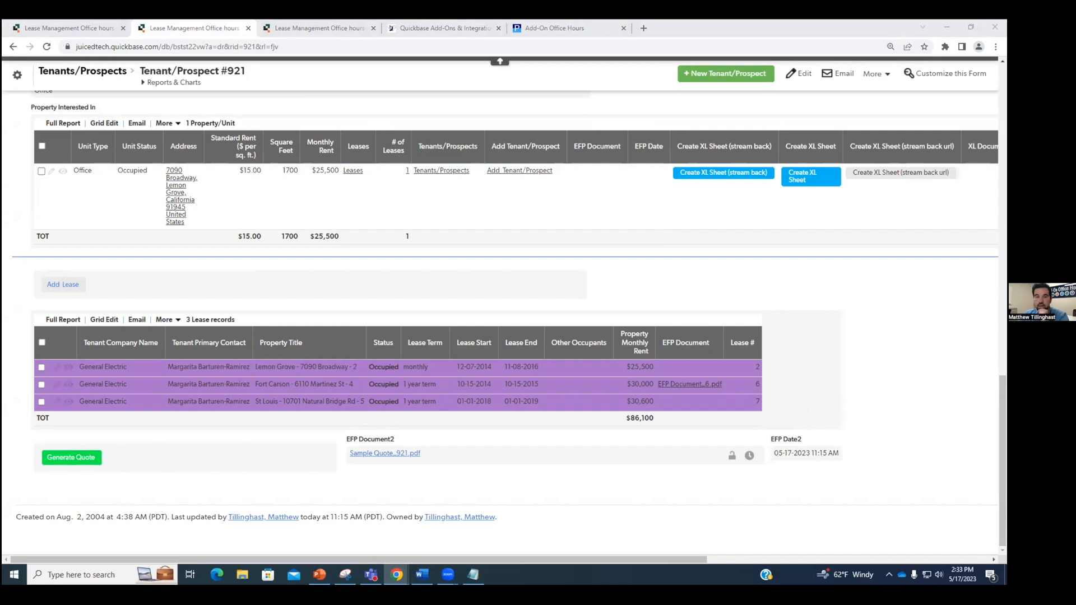
# Step: Preview Sample Quote_921.pdf in the quote email, then return to the Tenants/Prospects list
pyautogui.moveTo(557, 112); pyautogui.dragTo(558, 112)
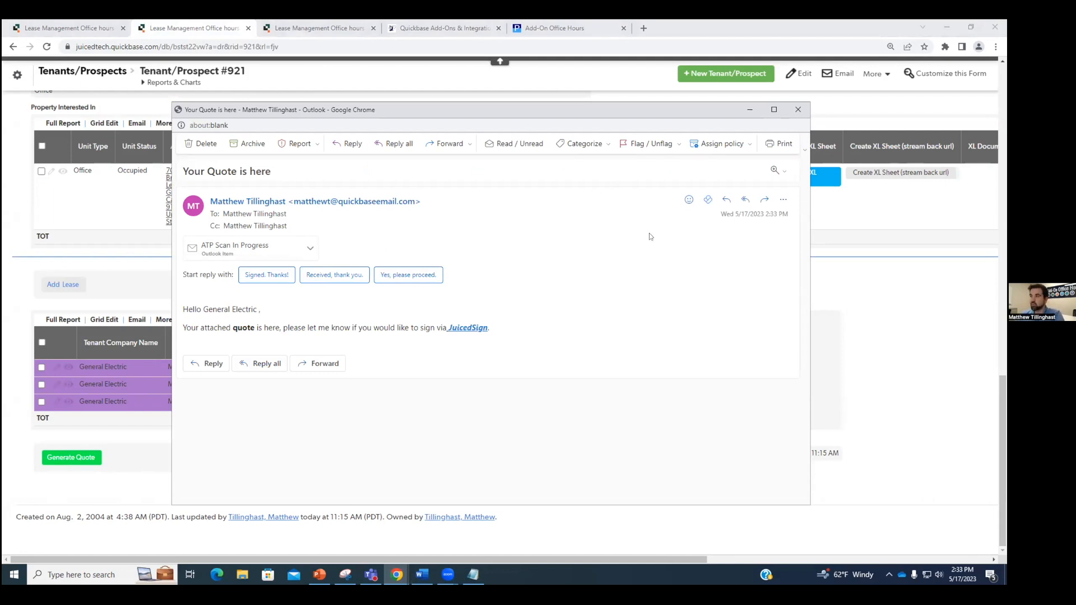
pyautogui.click(798, 109)
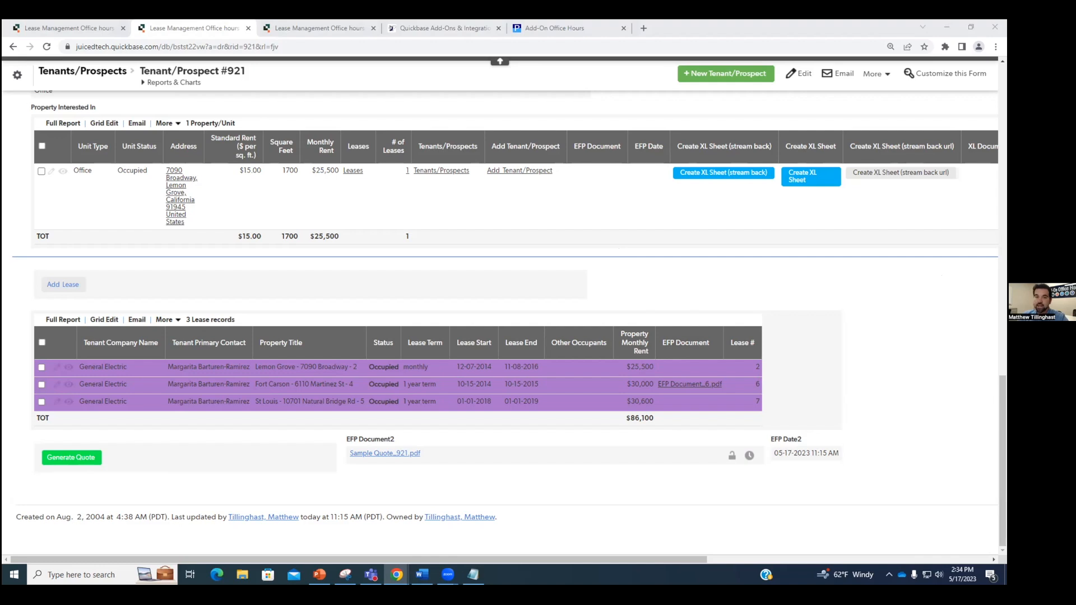
pyautogui.hotkey('alt', 'Tab')
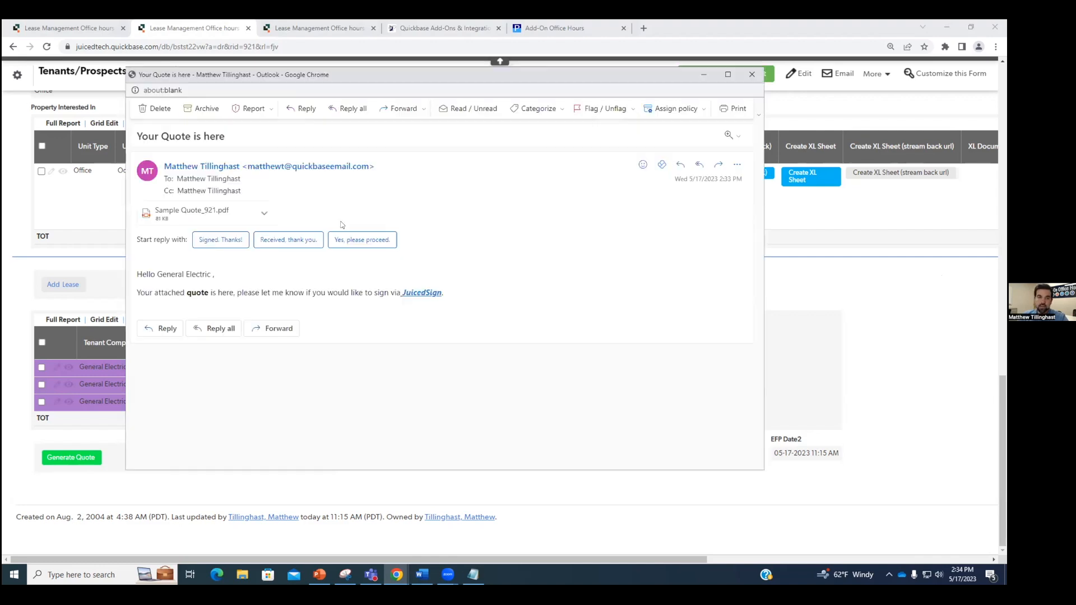
pyautogui.click(197, 220)
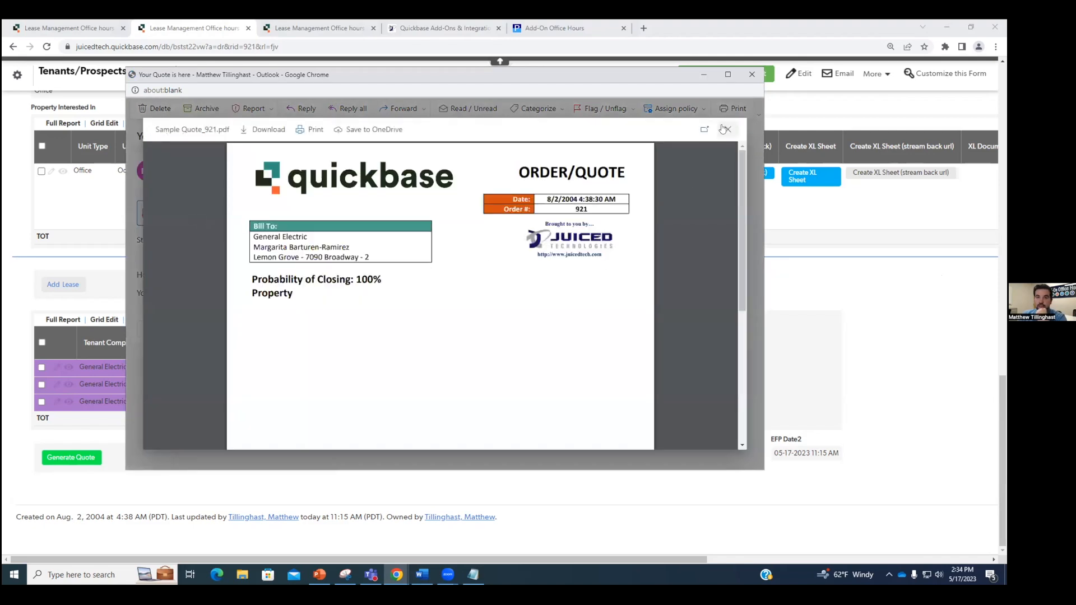
pyautogui.click(726, 130)
pyautogui.click(752, 74)
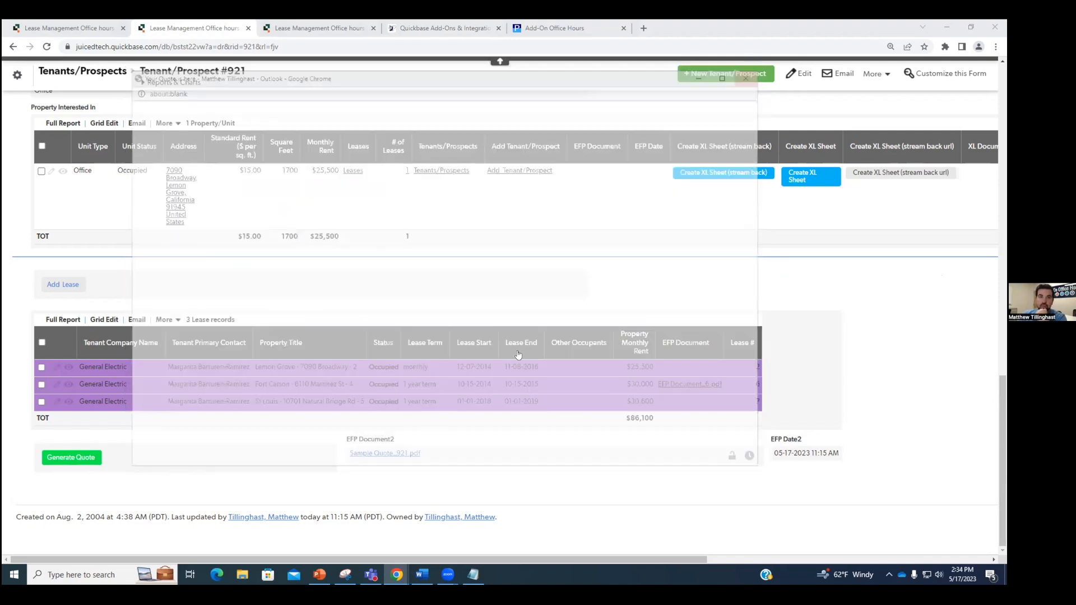
pyautogui.scroll(8, 279, 312)
pyautogui.click(108, 72)
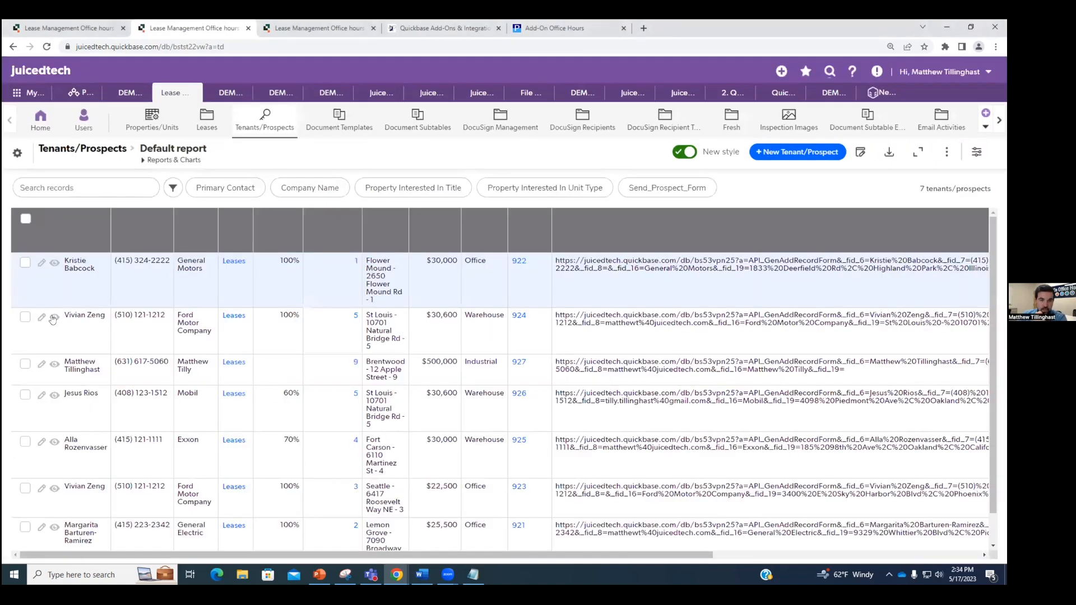
# Step: Generate a quote for Ford Motor Company record #924 and close the PDF preview
pyautogui.click(216, 331)
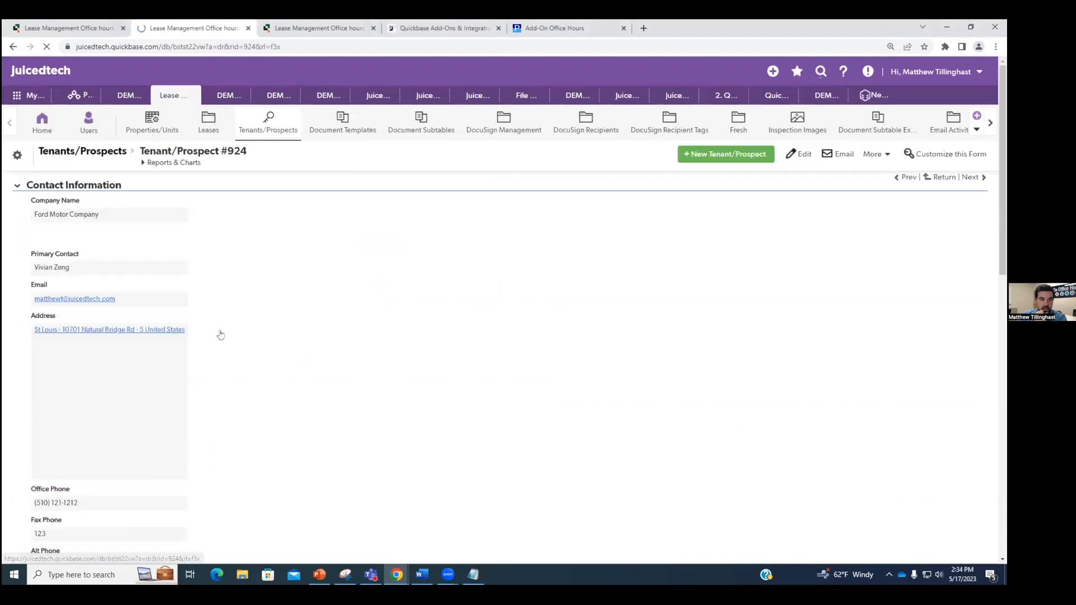
pyautogui.scroll(-10, 219, 334)
pyautogui.scroll(-5, 176, 430)
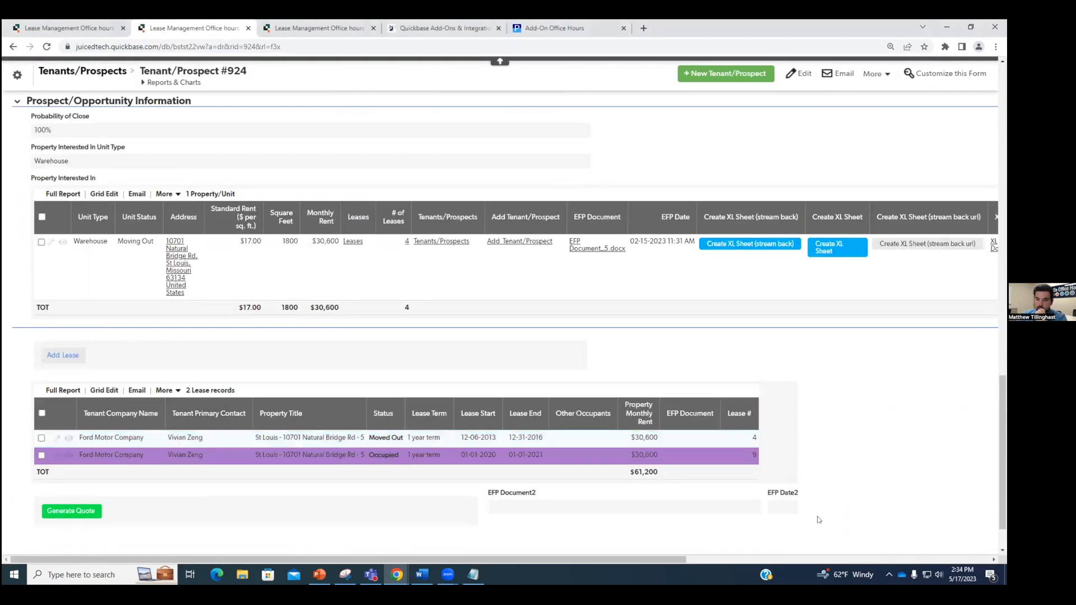
pyautogui.click(82, 511)
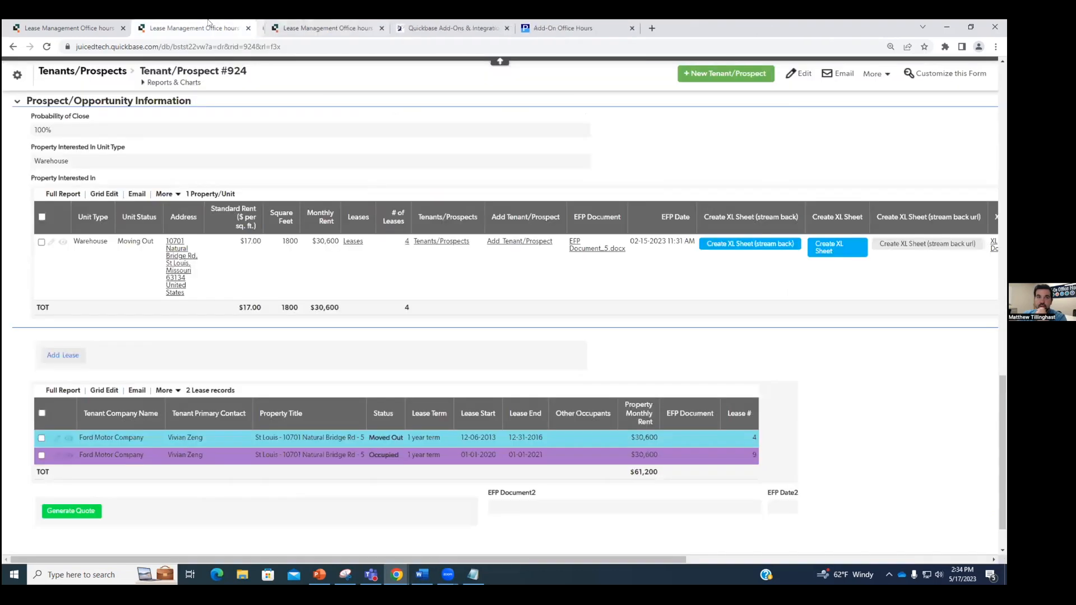
pyautogui.click(374, 28)
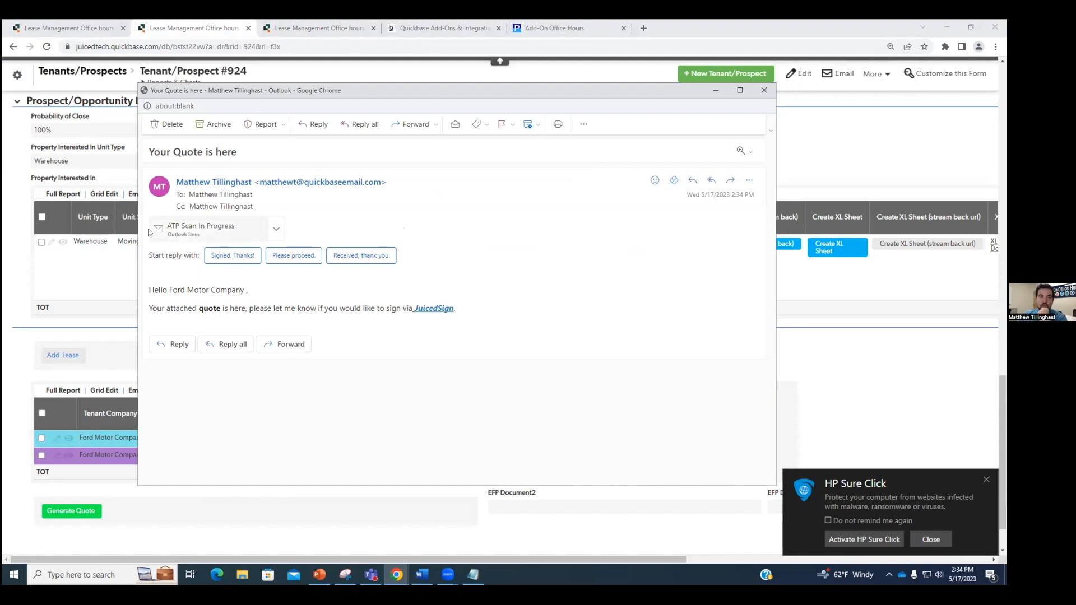
# Step: Reload record #924 to show Sample Quote_924.pdf stored in EFP Document2
pyautogui.click(764, 90)
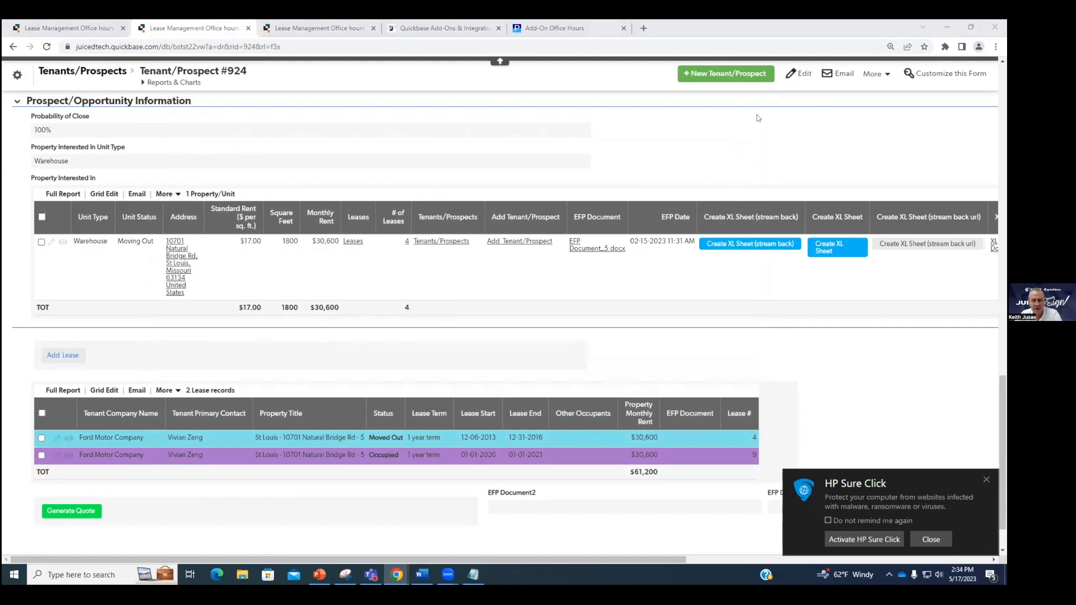
pyautogui.click(929, 539)
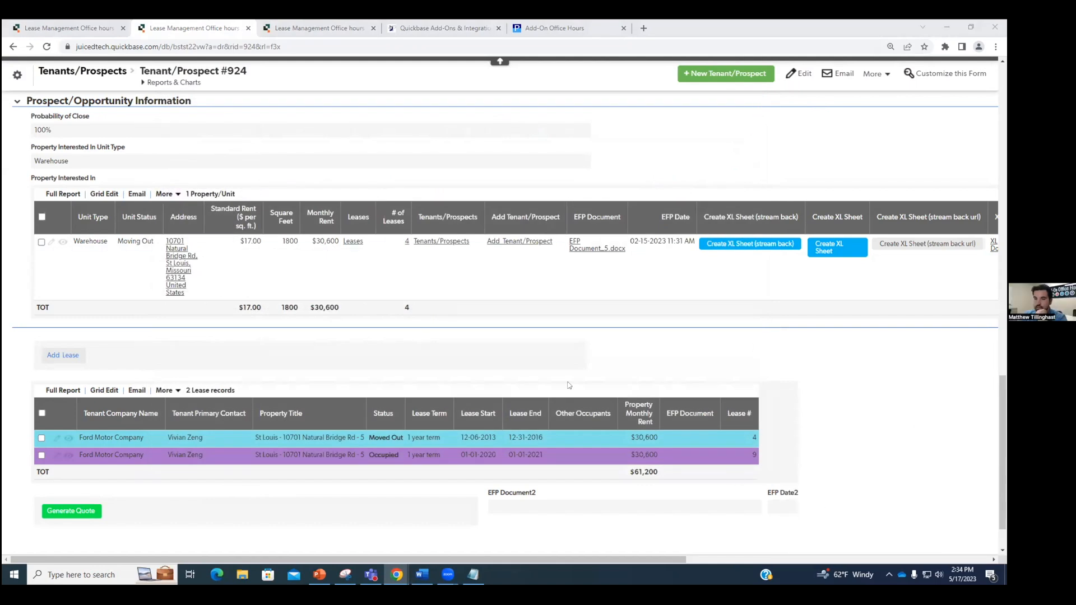
pyautogui.click(47, 47)
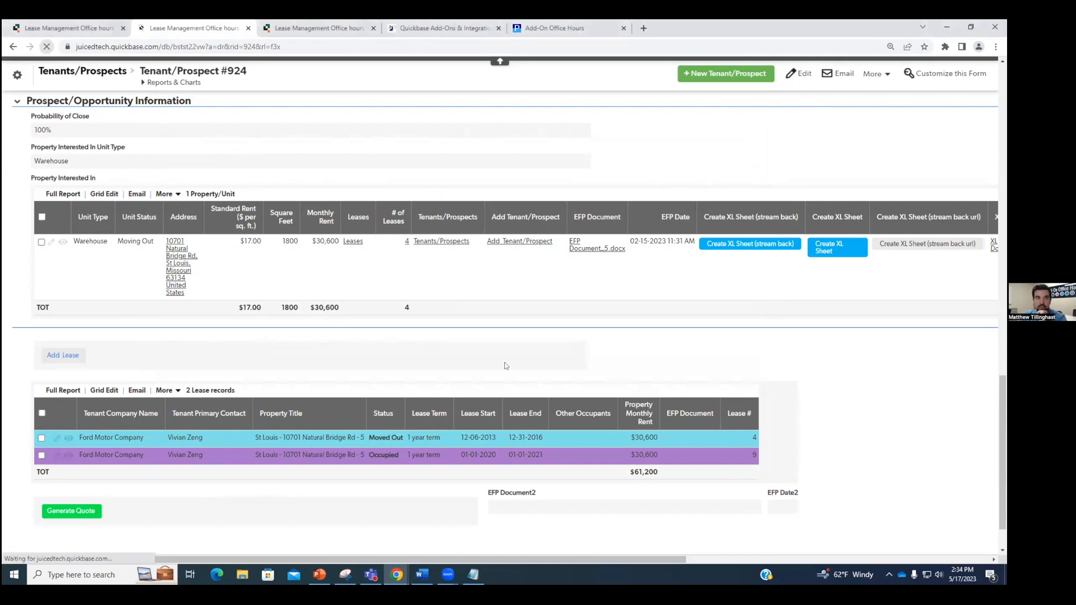
pyautogui.scroll(-1, 821, 477)
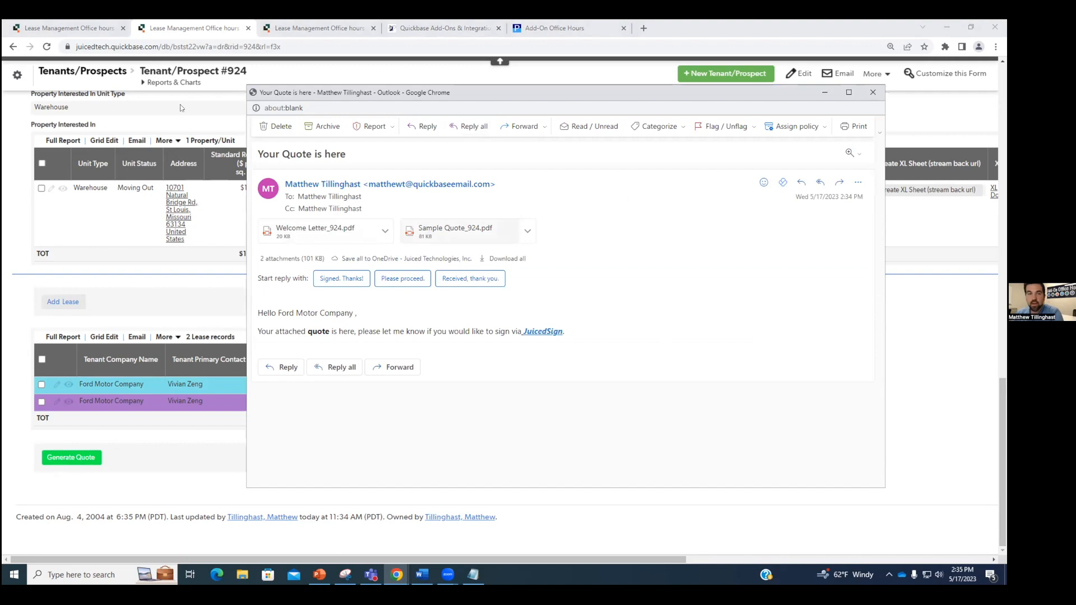
pyautogui.scroll(4, 180, 104)
# Step: Preview the Sample Quote_924.pdf attachment in the arrived quote email
pyautogui.moveTo(517, 110); pyautogui.dragTo(953, 134)
pyautogui.moveTo(867, 136); pyautogui.dragTo(145, 97)
pyautogui.click(331, 232)
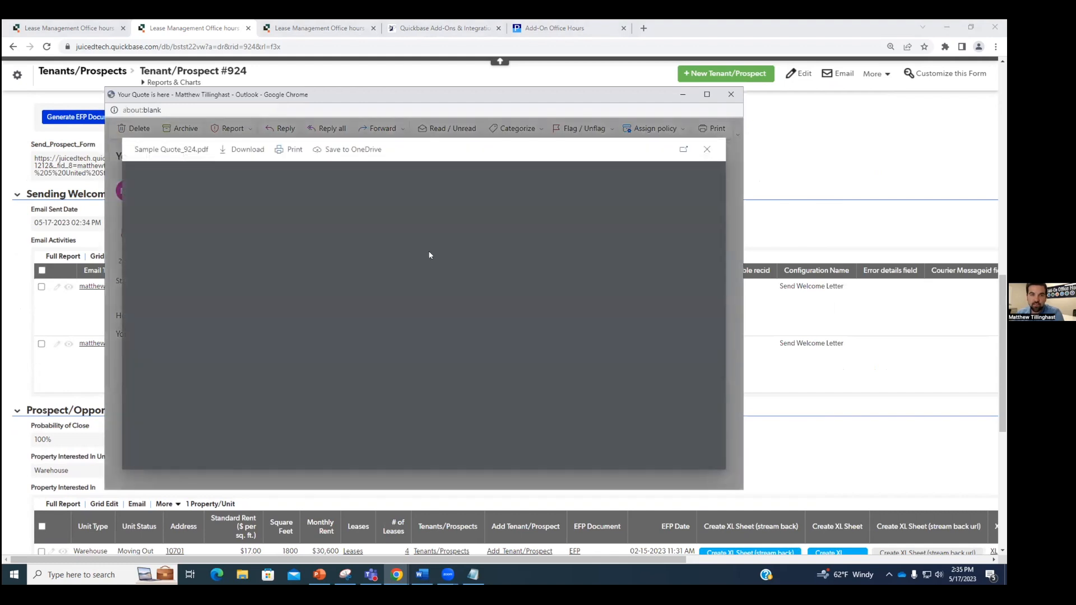
pyautogui.click(707, 149)
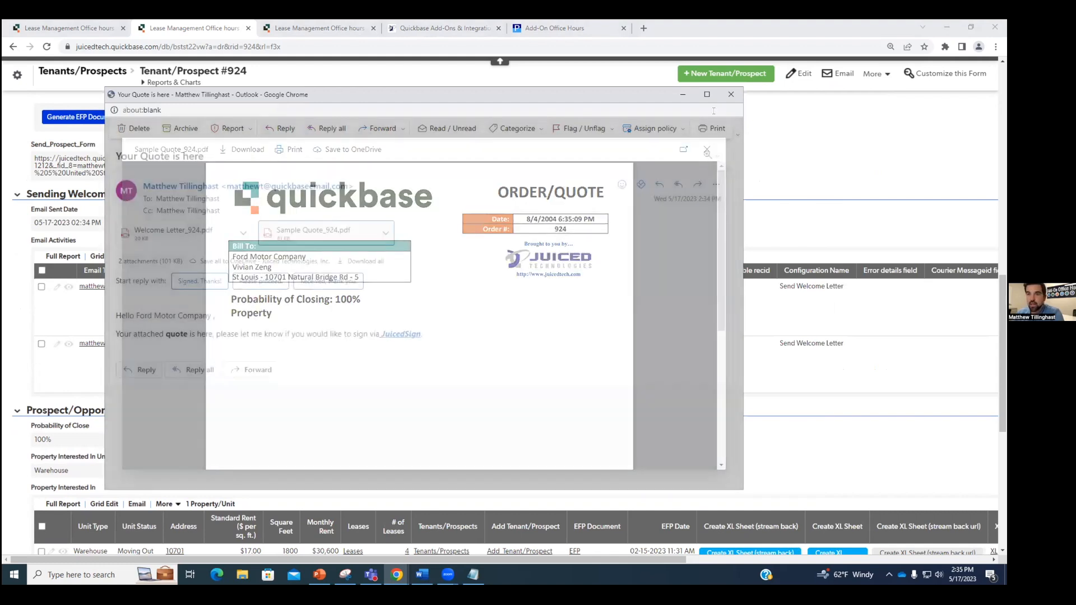
pyautogui.click(731, 94)
pyautogui.scroll(-6, 758, 391)
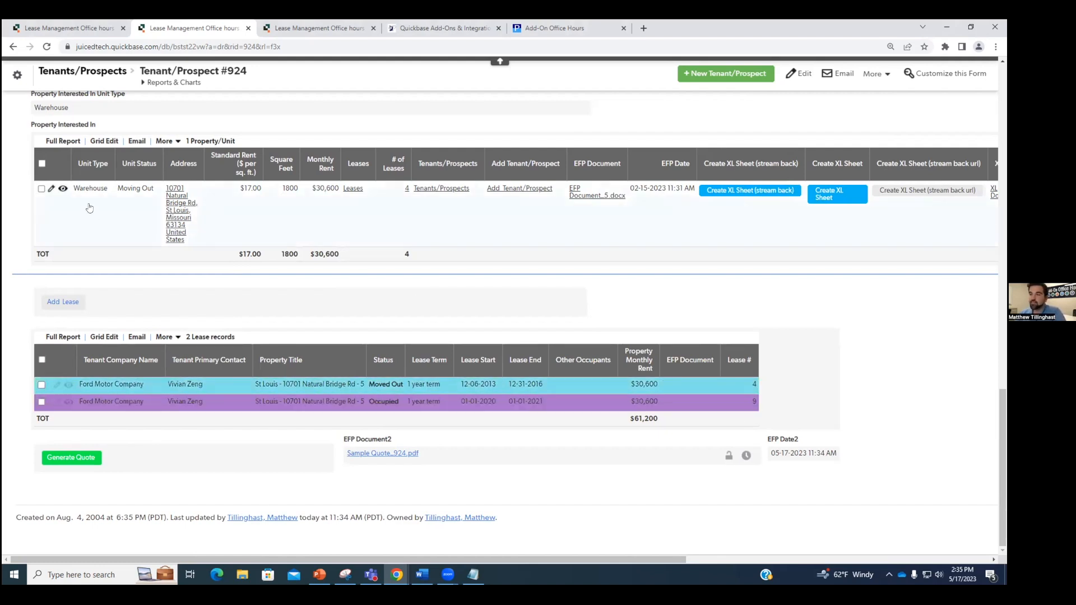
pyautogui.click(17, 76)
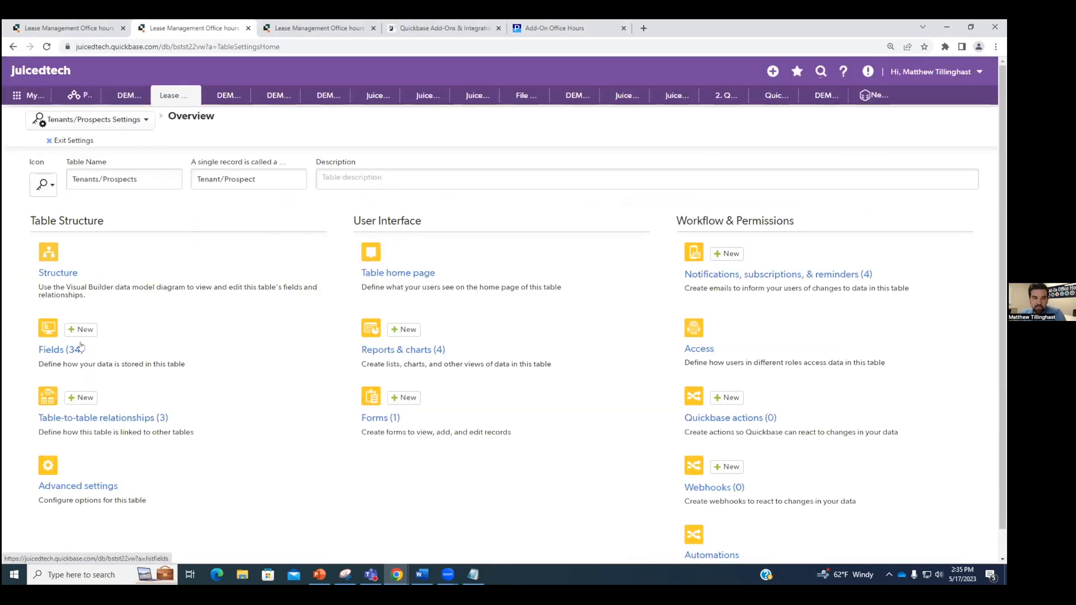
# Step: Add a new field 'Send Sample Quote' with type Formula - URL
pyautogui.click(83, 331)
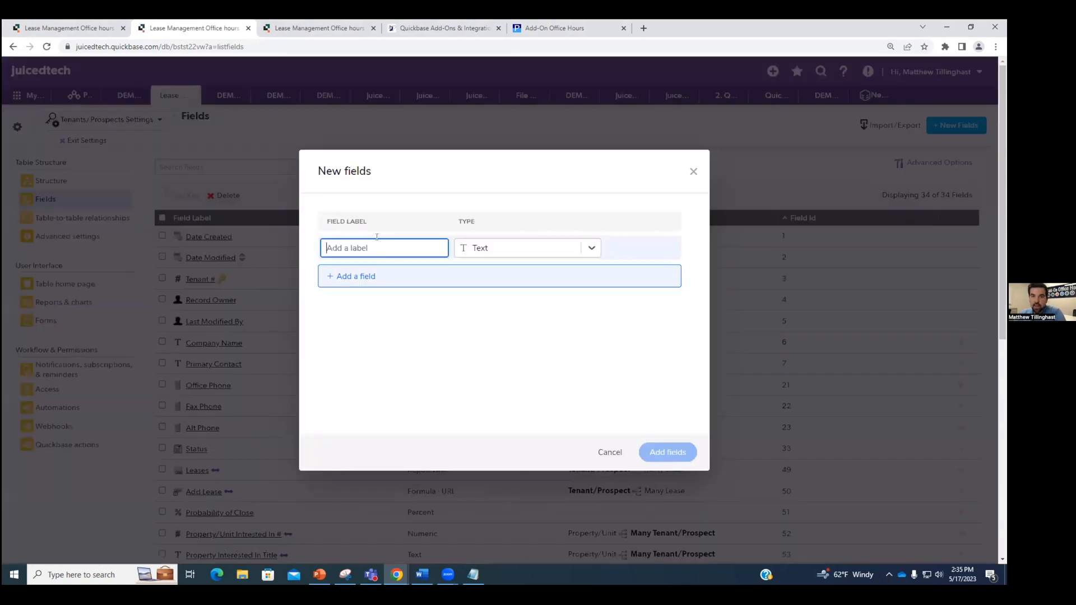
pyautogui.doubleClick(377, 237)
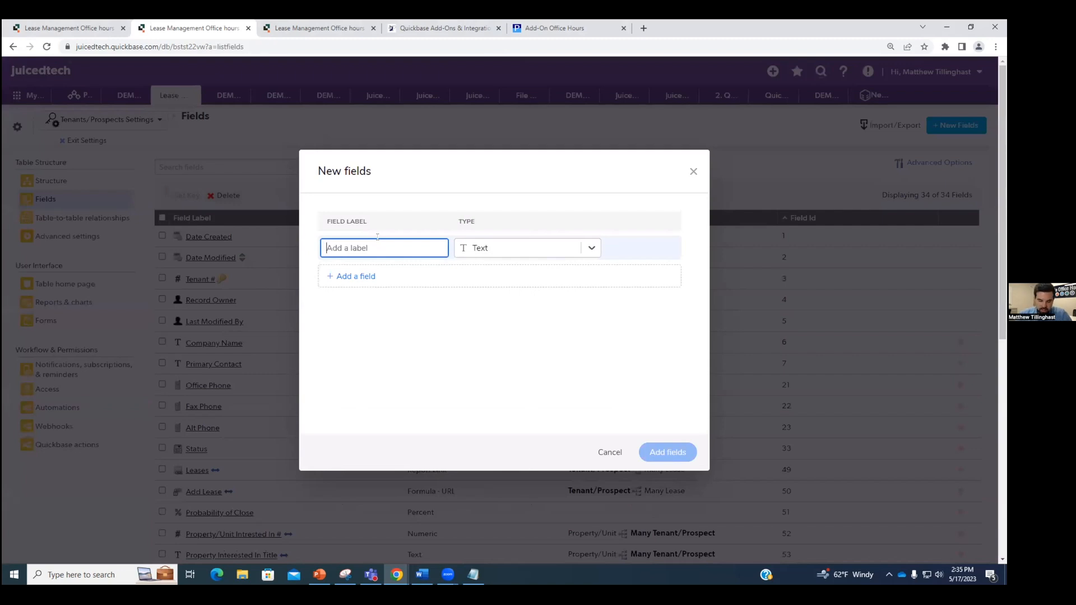
pyautogui.write('Send Sample Quote')
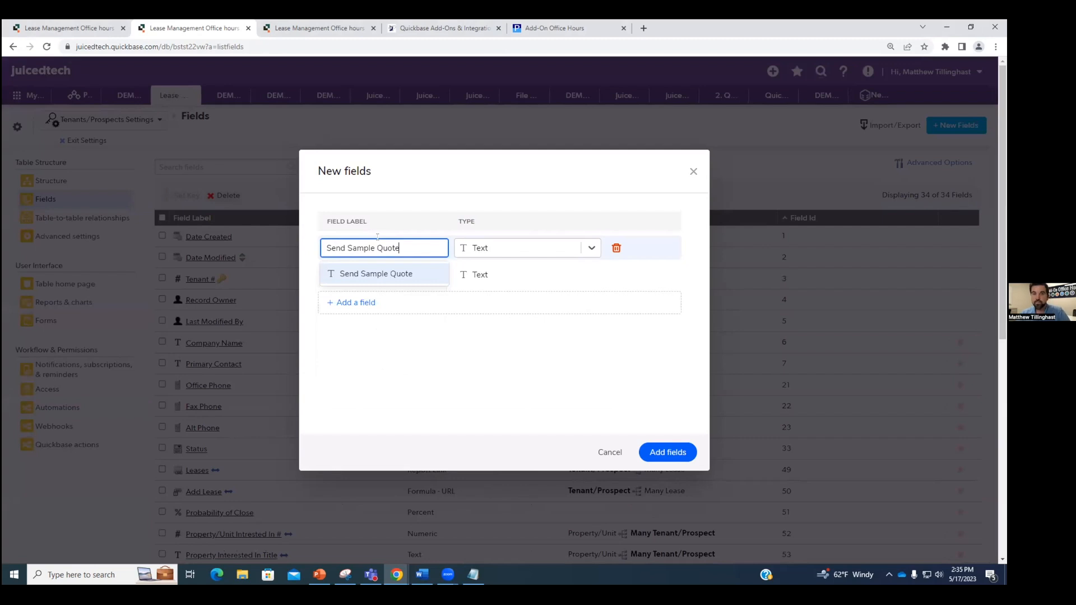
pyautogui.click(589, 252)
pyautogui.scroll(-4, 545, 314)
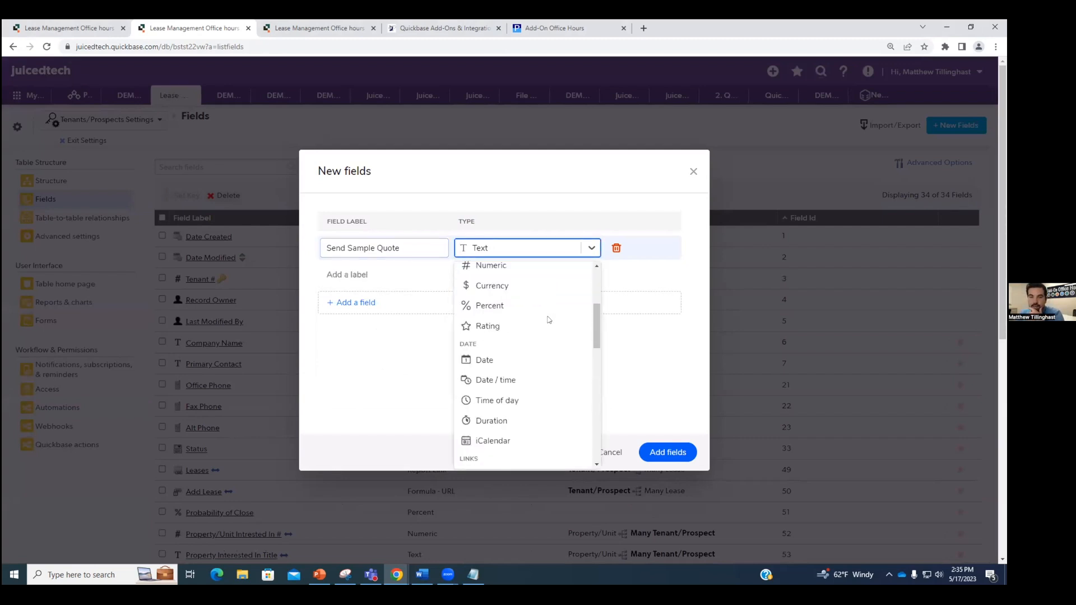
pyautogui.scroll(-6, 544, 325)
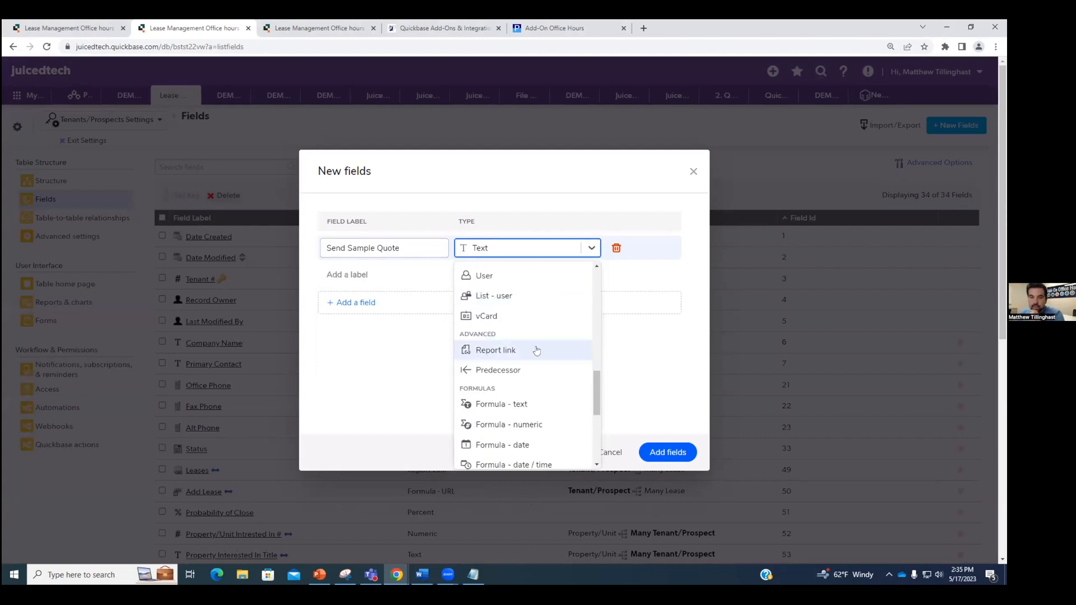
pyautogui.scroll(-4, 537, 370)
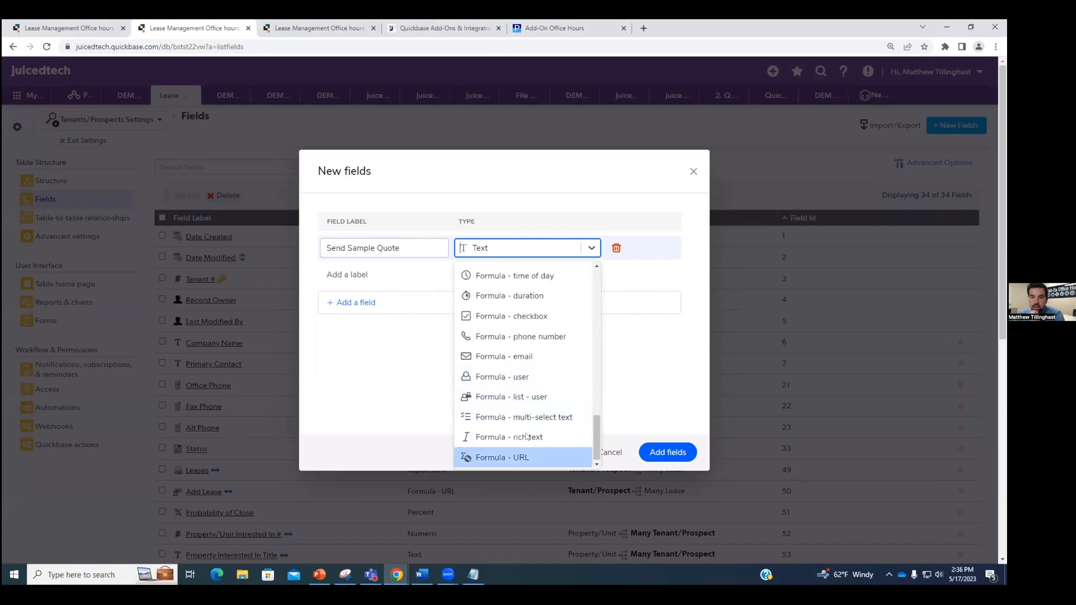
pyautogui.click(533, 451)
# Step: Add a 'Send Sample Quote Checkbox' checkbox field and create both fields without adding them to forms
pyautogui.click(394, 276)
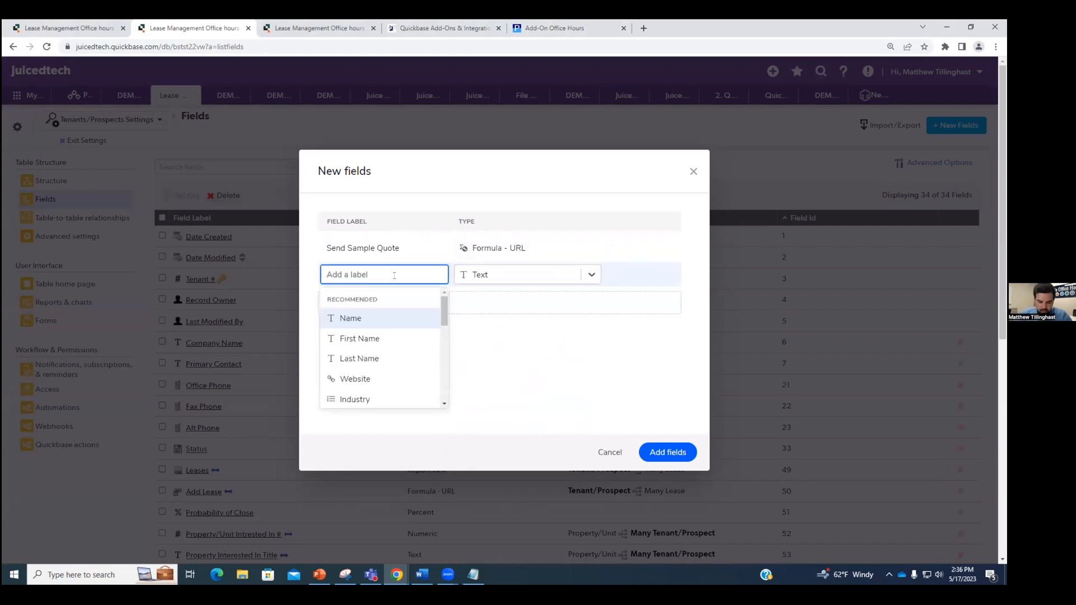
pyautogui.write('Send Sam')
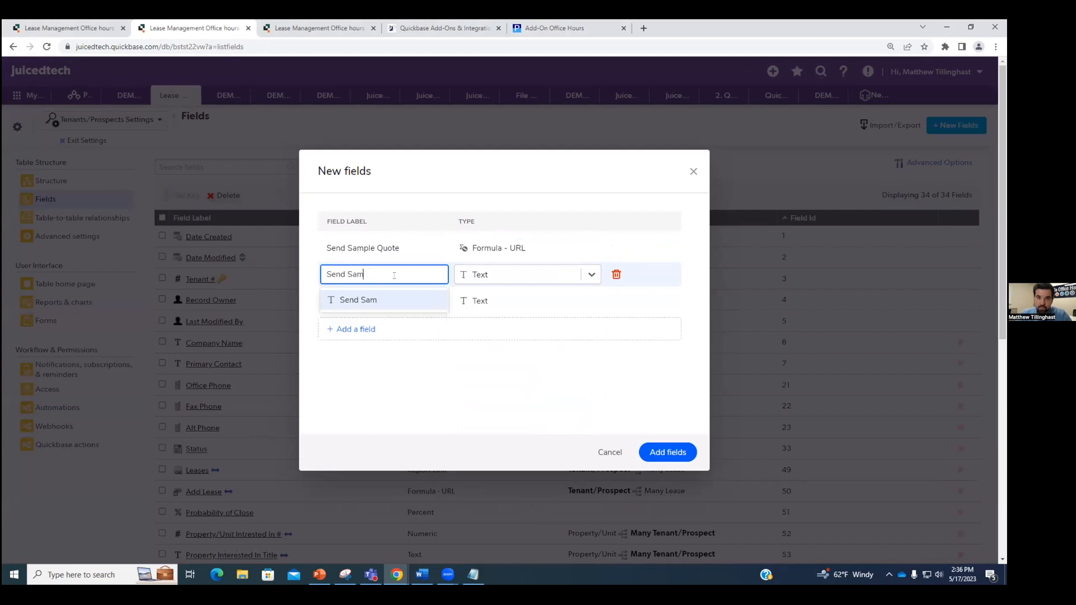
pyautogui.write('ple Quote')
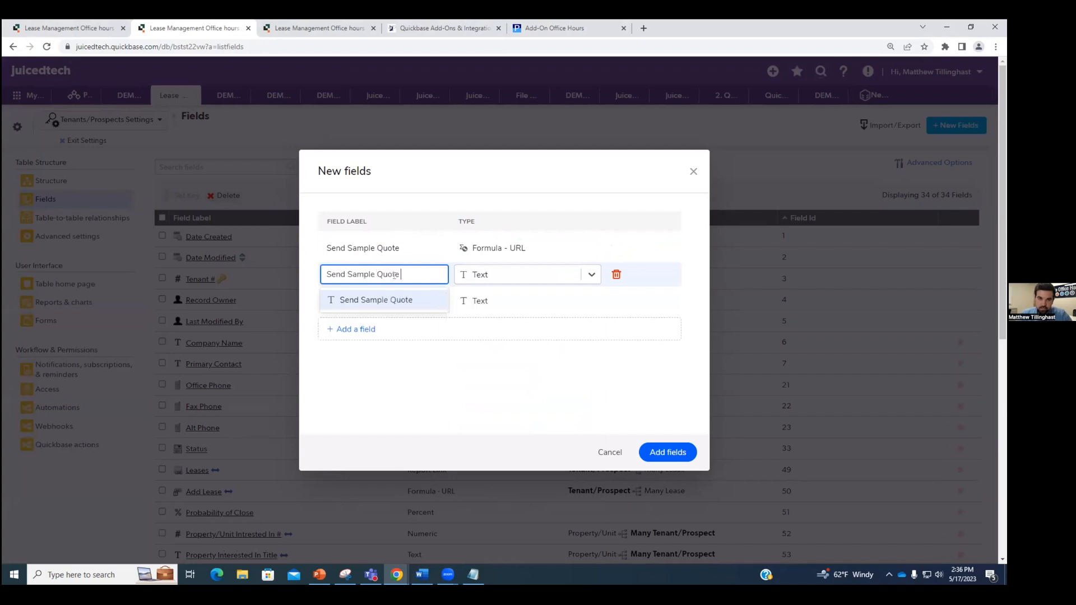
pyautogui.write(' CB')
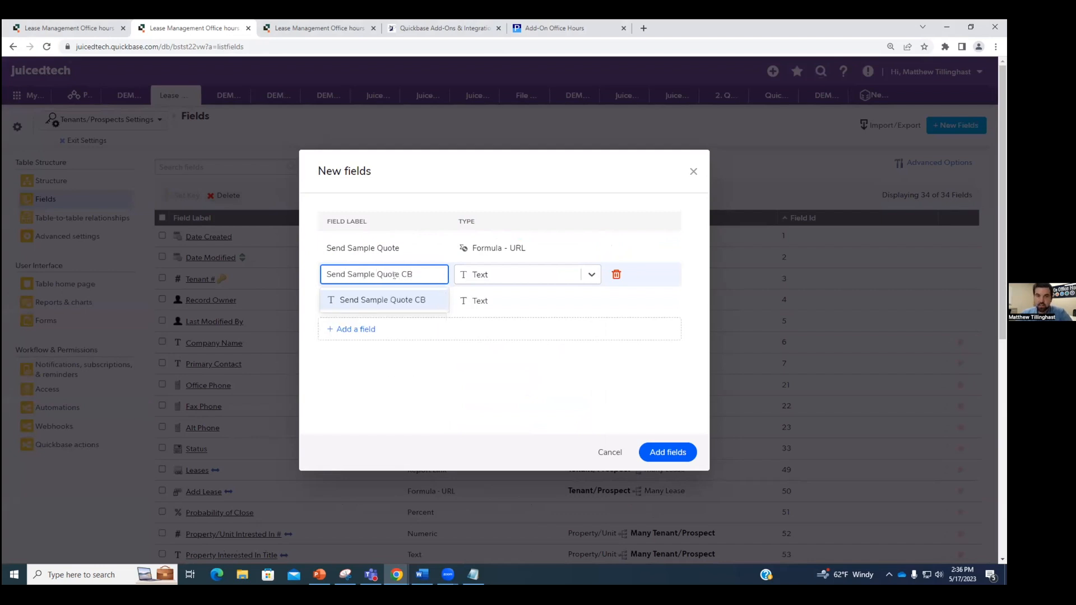
pyautogui.press('BackSpace')
pyautogui.write('heckbox')
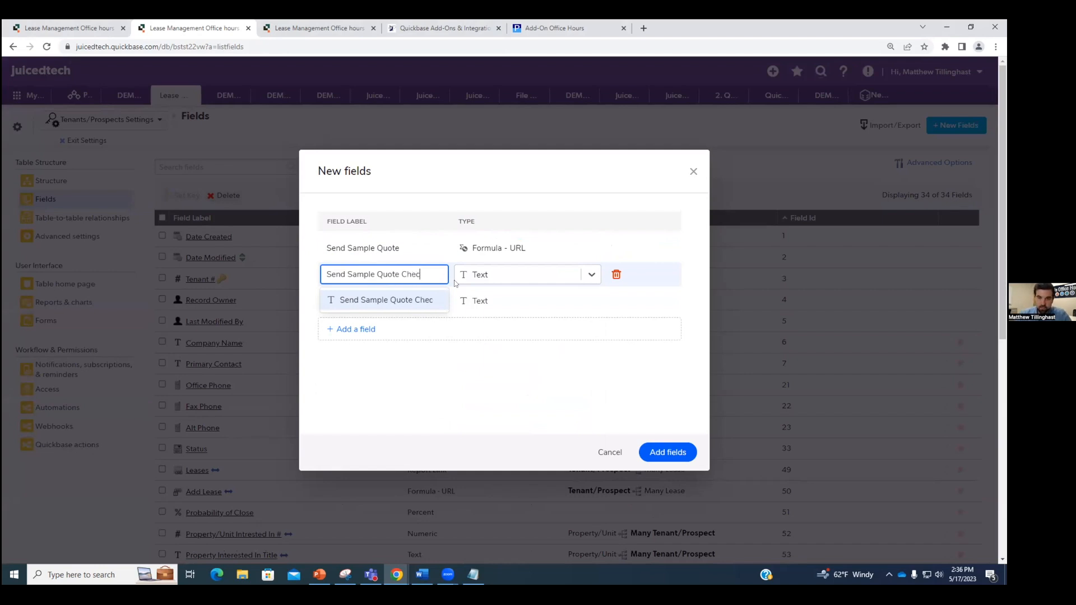
pyautogui.click(589, 275)
pyautogui.click(535, 413)
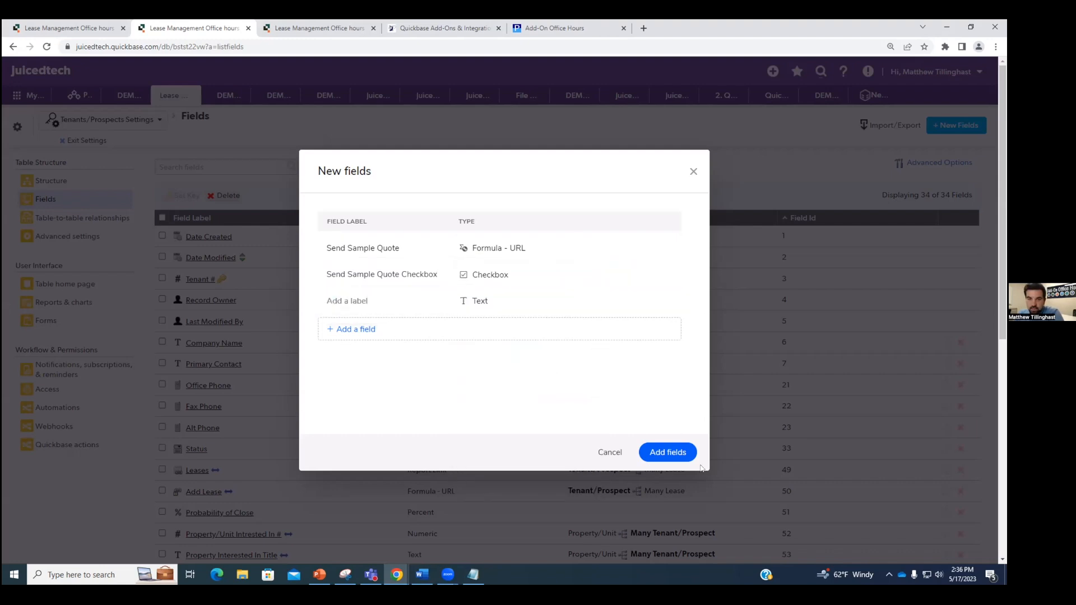
pyautogui.click(669, 457)
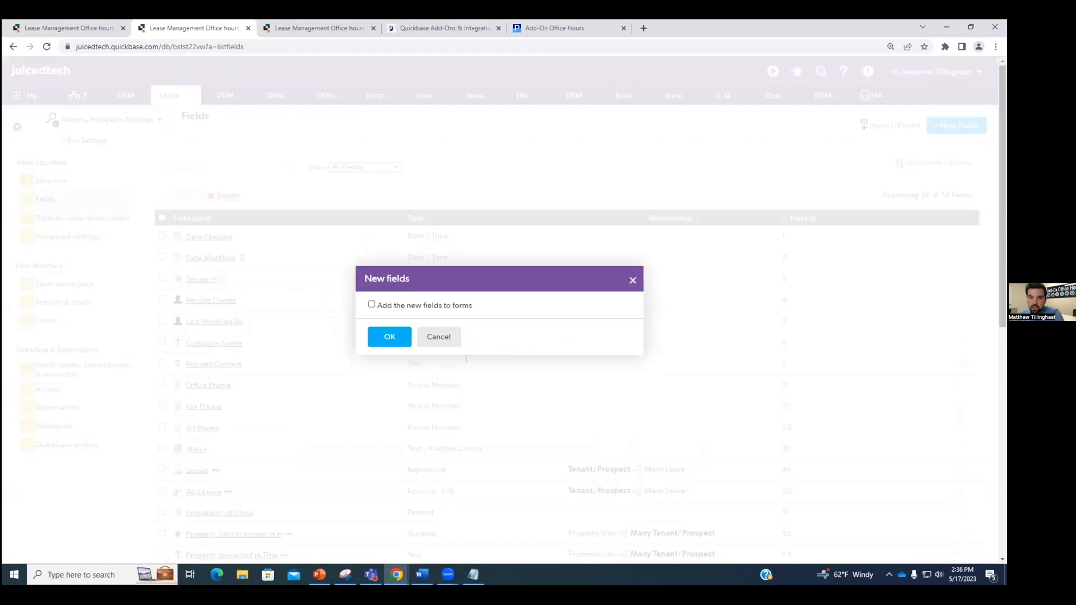
pyautogui.click(392, 338)
# Step: Open the Send Sample Quote field's settings and enter the record-editing URL formula
pyautogui.scroll(-8, 458, 472)
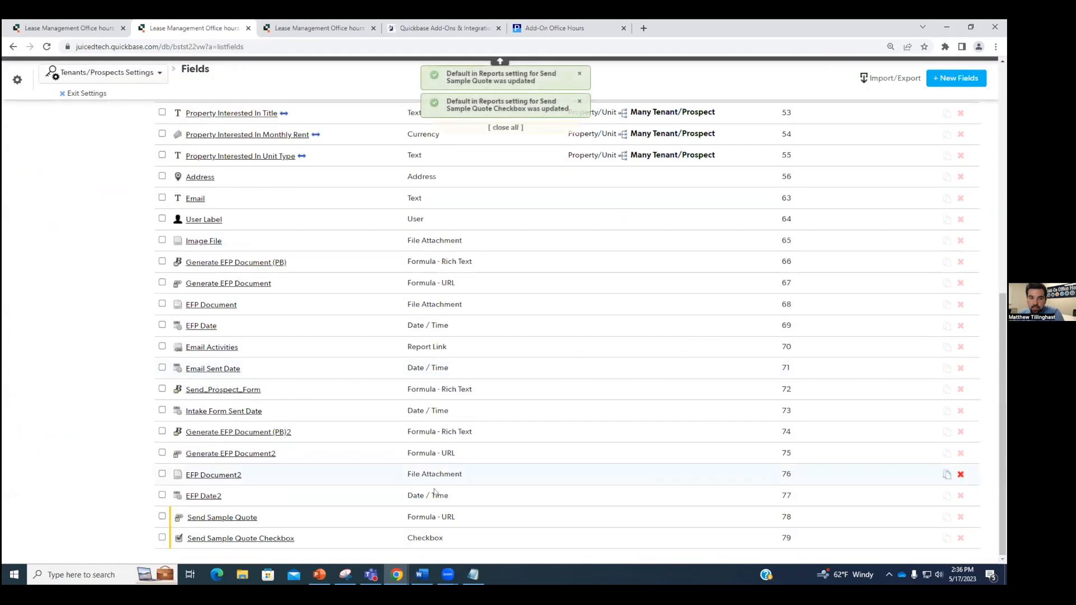
pyautogui.click(246, 518)
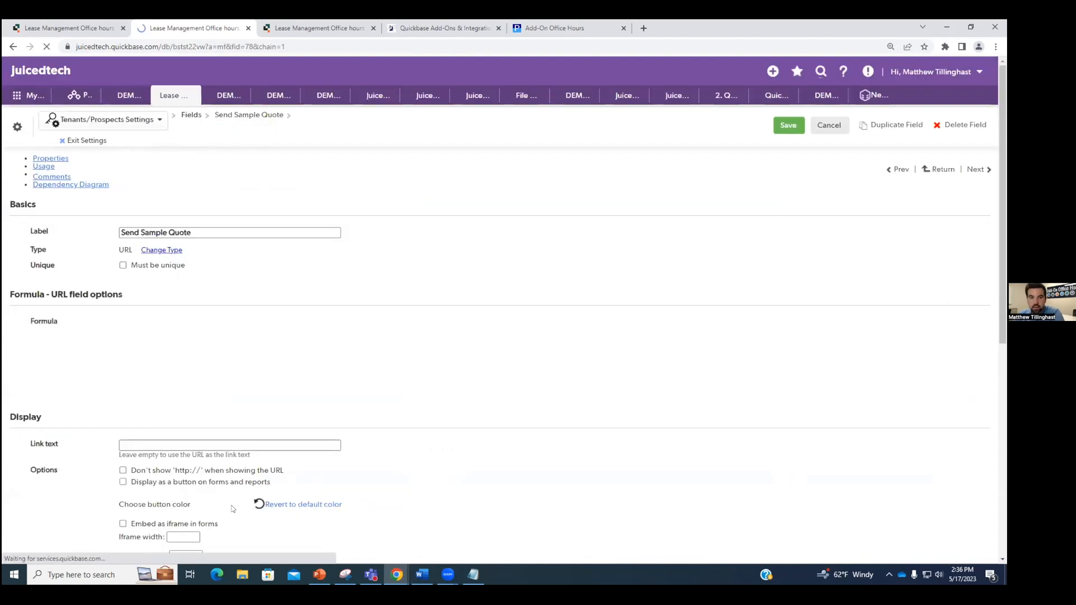
pyautogui.hotkey('alt', 'Tab')
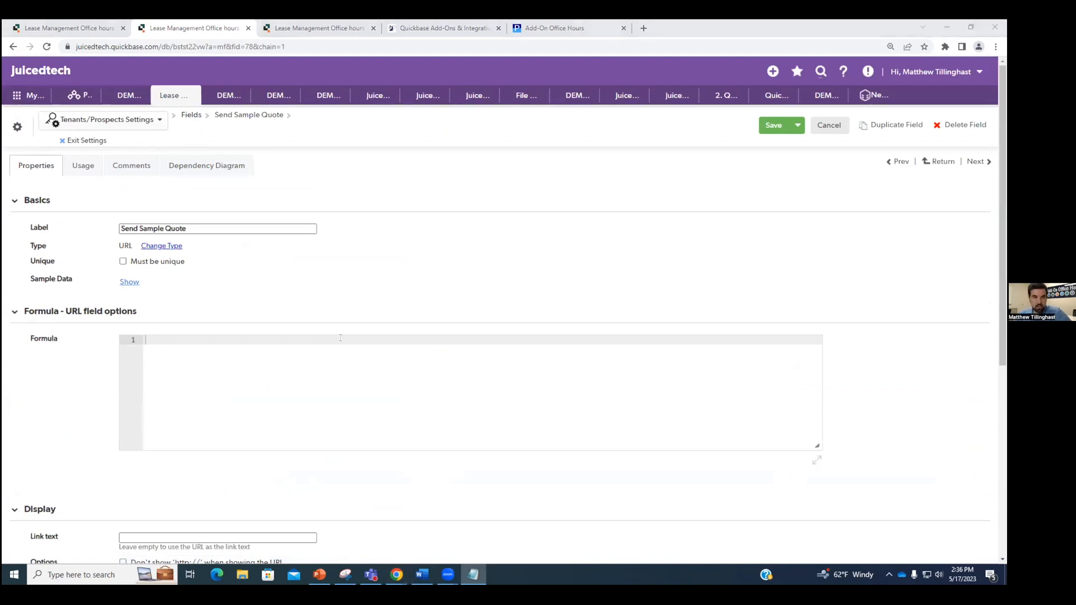
pyautogui.click(203, 344)
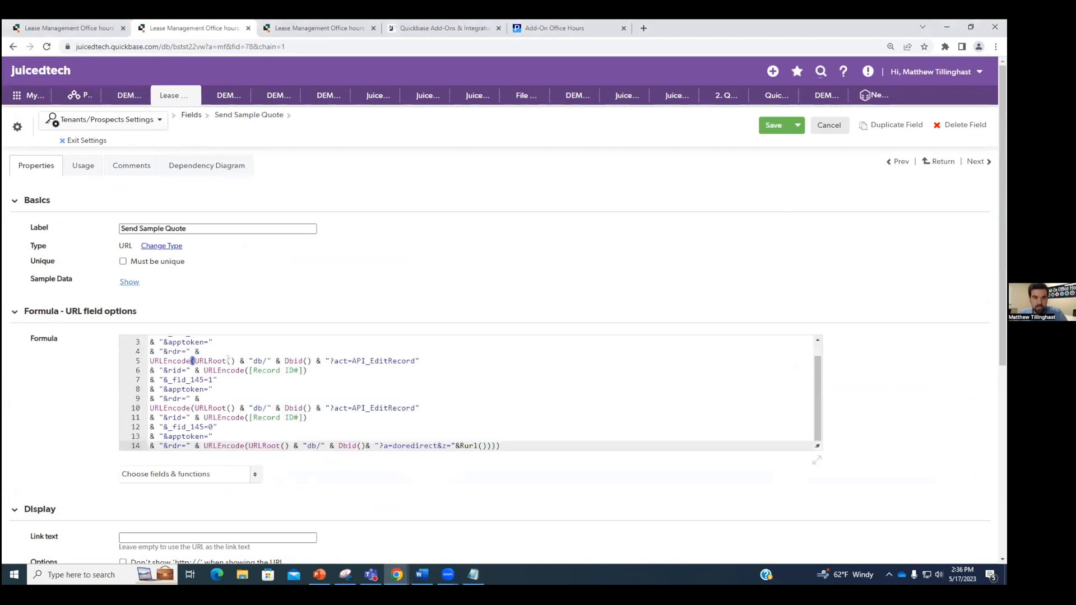
pyautogui.scroll(1, 242, 376)
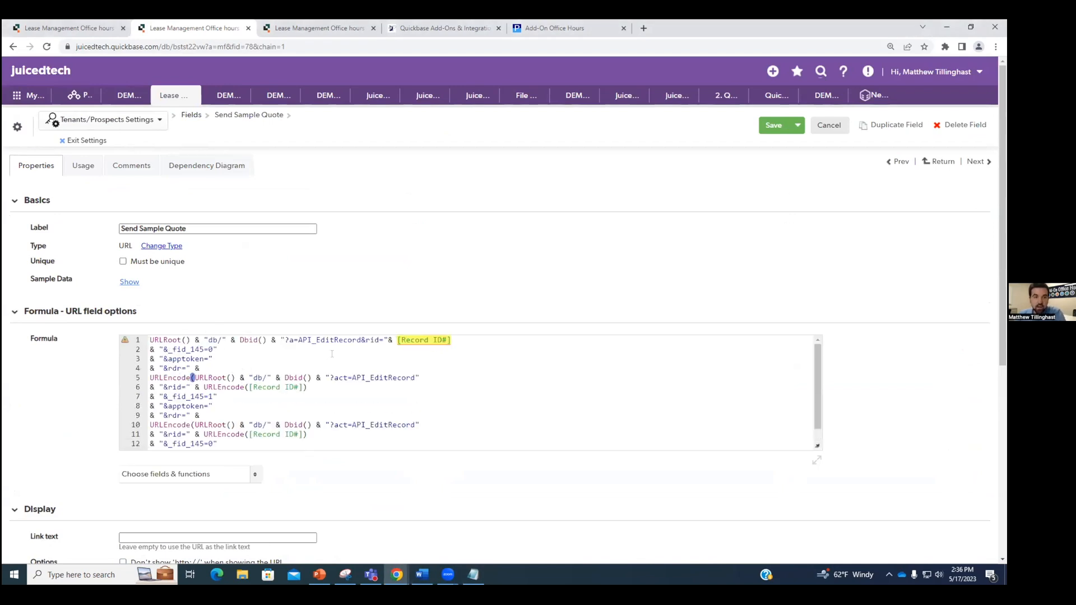
# Step: Change [Record ID#] to [Tenant #] on formula lines 1 and 6
pyautogui.moveTo(442, 334)
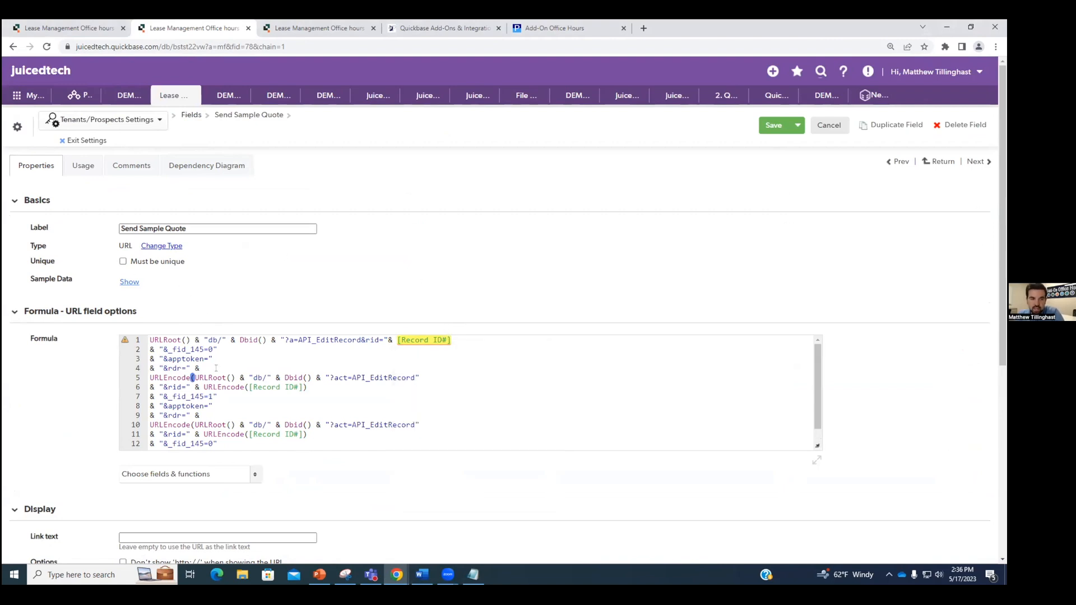
pyautogui.click(442, 340)
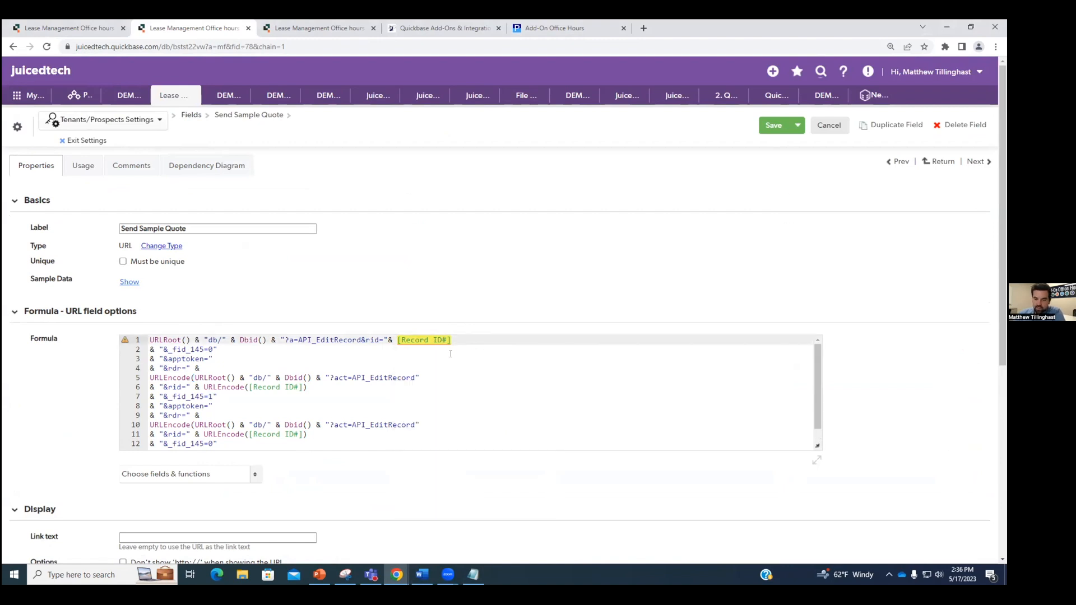
pyautogui.press('BackSpace')
pyautogui.press('BackSpace')
pyautogui.press('BackSpace')
pyautogui.press('BackSpace')
pyautogui.press('BackSpace')
pyautogui.press('BackSpace')
pyautogui.press('BackSpace')
pyautogui.press('BackSpace')
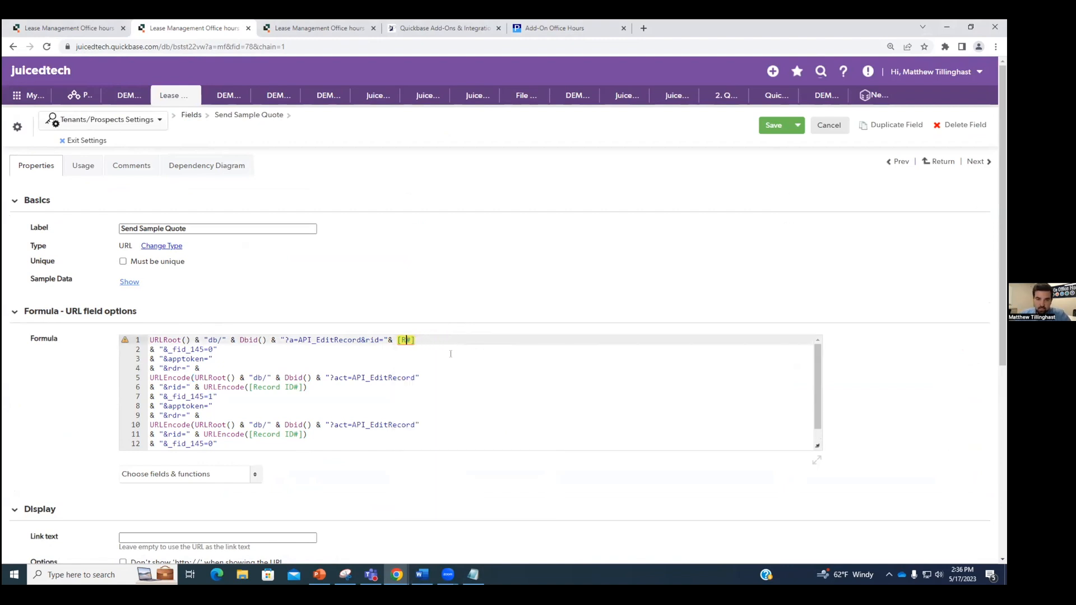
pyautogui.press('BackSpace')
pyautogui.write('Tenant')
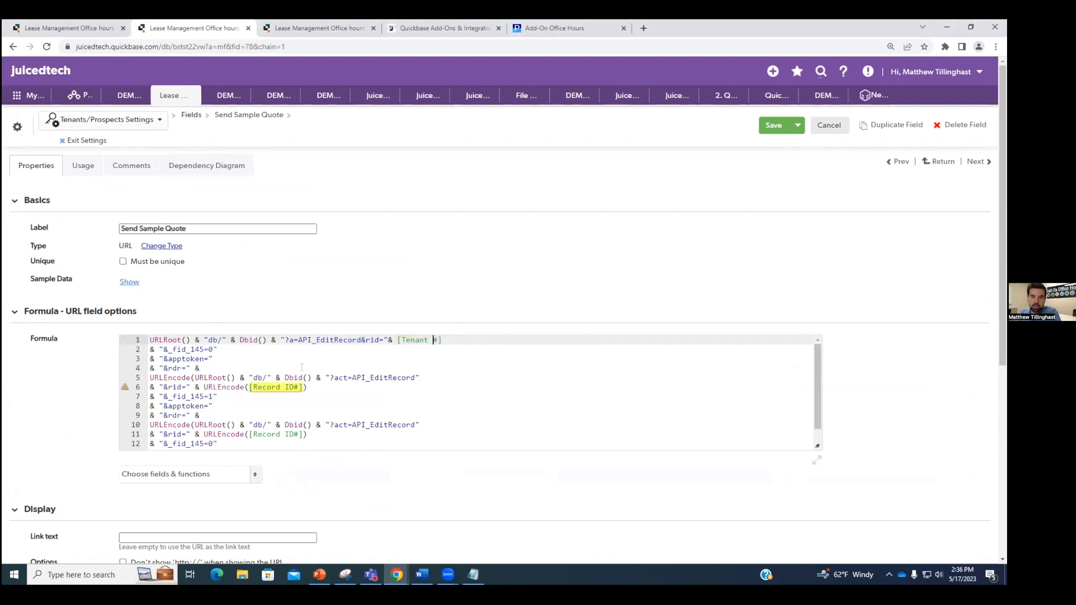
pyautogui.click(295, 386)
pyautogui.press('BackSpace')
pyautogui.press('BackSpace')
pyautogui.press('BackSpace')
pyautogui.press('BackSpace')
pyautogui.press('BackSpace')
pyautogui.press('BackSpace')
pyautogui.press('BackSpace')
pyautogui.press('BackSpace')
pyautogui.press('BackSpace')
pyautogui.write('Tenant')
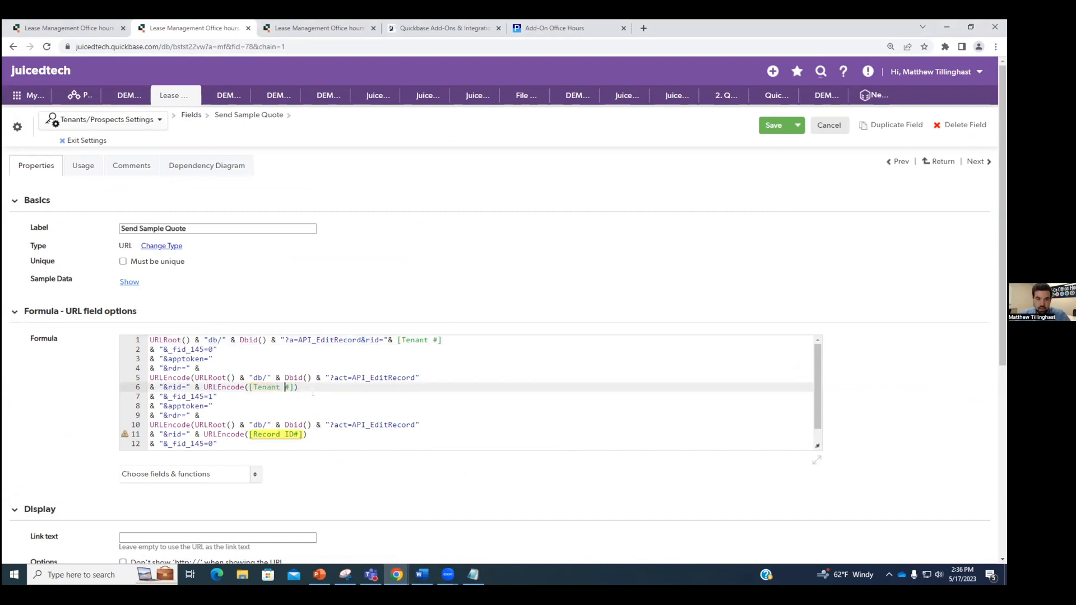
pyautogui.scroll(-1, 313, 392)
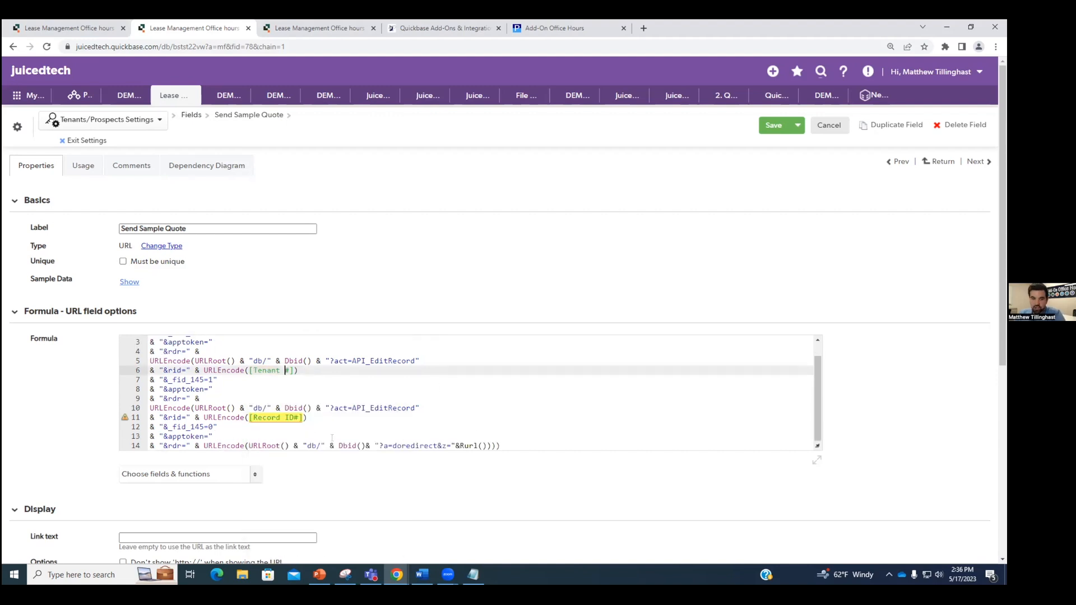
# Step: Change the line 11 reference to [Tenant #] and save the formula
pyautogui.moveTo(297, 421)
pyautogui.click(248, 417)
pyautogui.press('Right')
pyautogui.press('Delete')
pyautogui.press('Delete')
pyautogui.press('Delete')
pyautogui.press('Delete')
pyautogui.press('Delete')
pyautogui.press('Delete')
pyautogui.press('Delete')
pyautogui.press('Delete')
pyautogui.press('Delete')
pyautogui.write('Tenant')
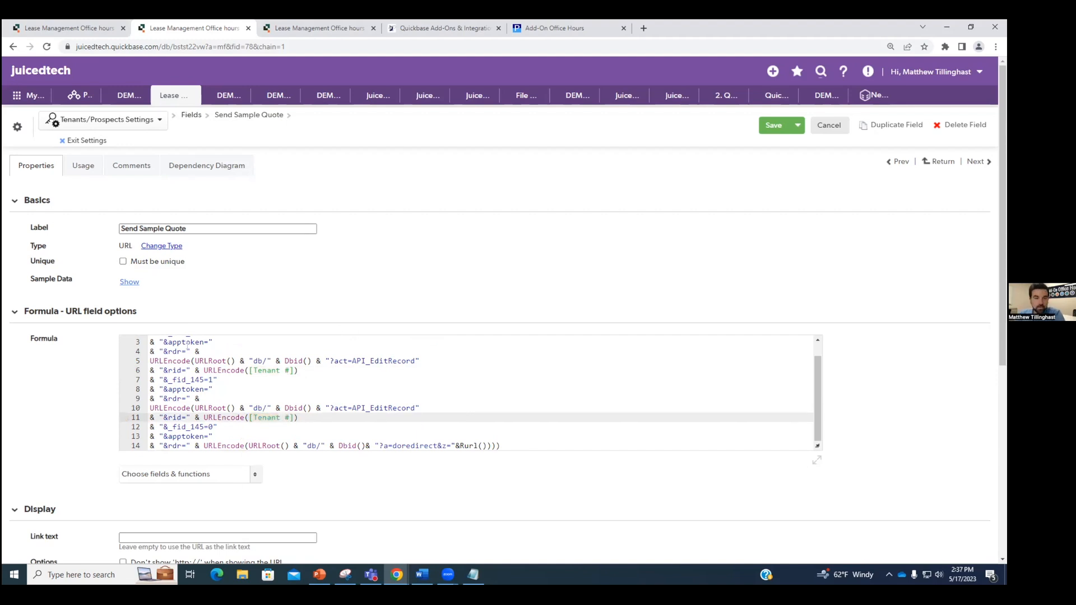
pyautogui.scroll(1, 188, 345)
pyautogui.moveTo(150, 350); pyautogui.dragTo(236, 353)
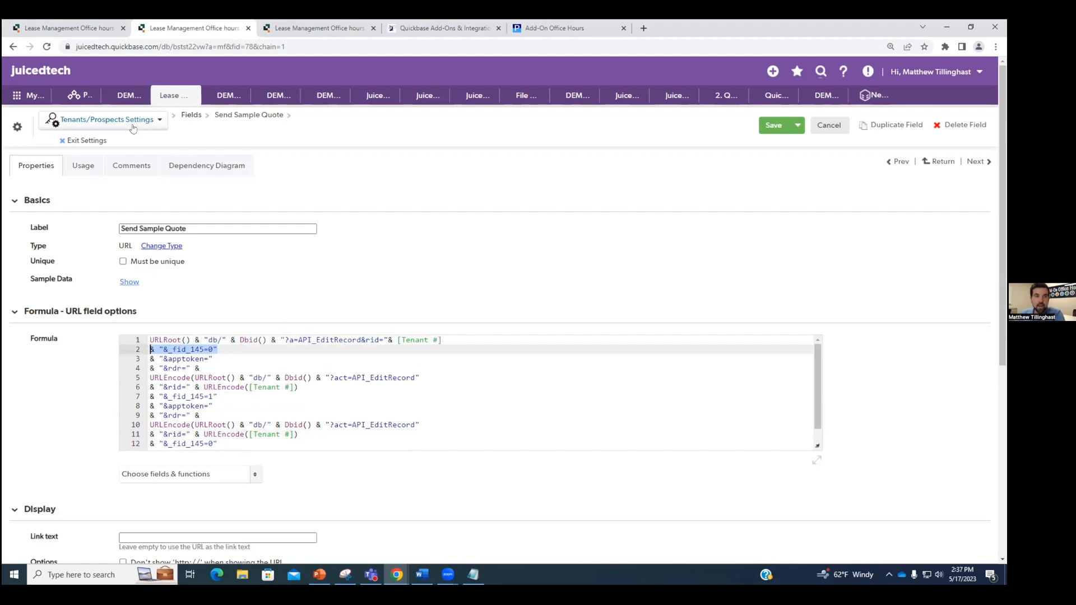
pyautogui.click(773, 125)
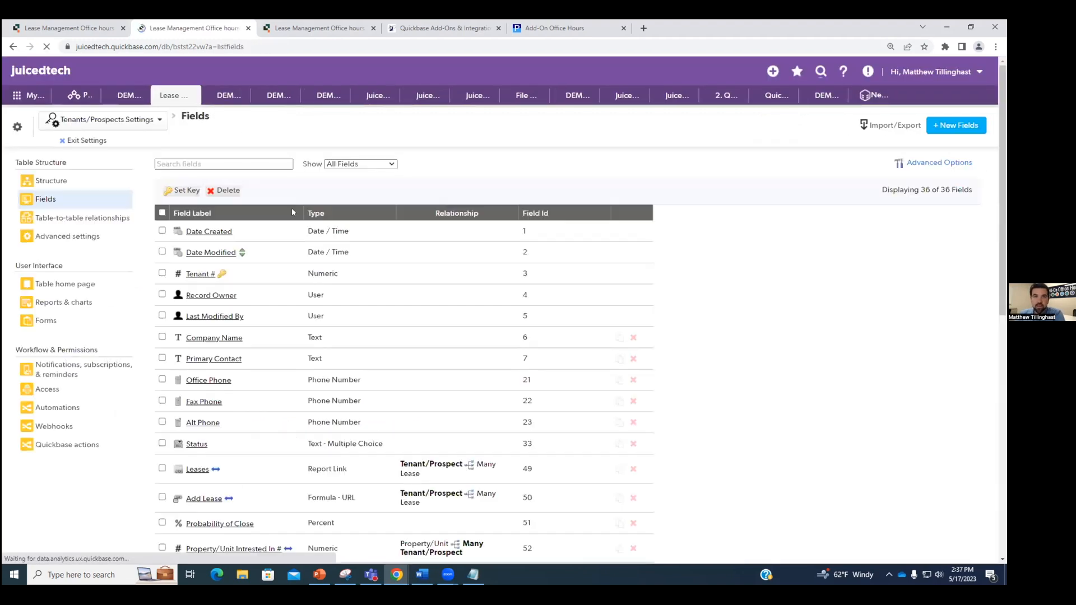
# Step: Check the field ids (Send Sample Quote 78, checkbox 79) and reopen Send Sample Quote
pyautogui.scroll(-14, 470, 318)
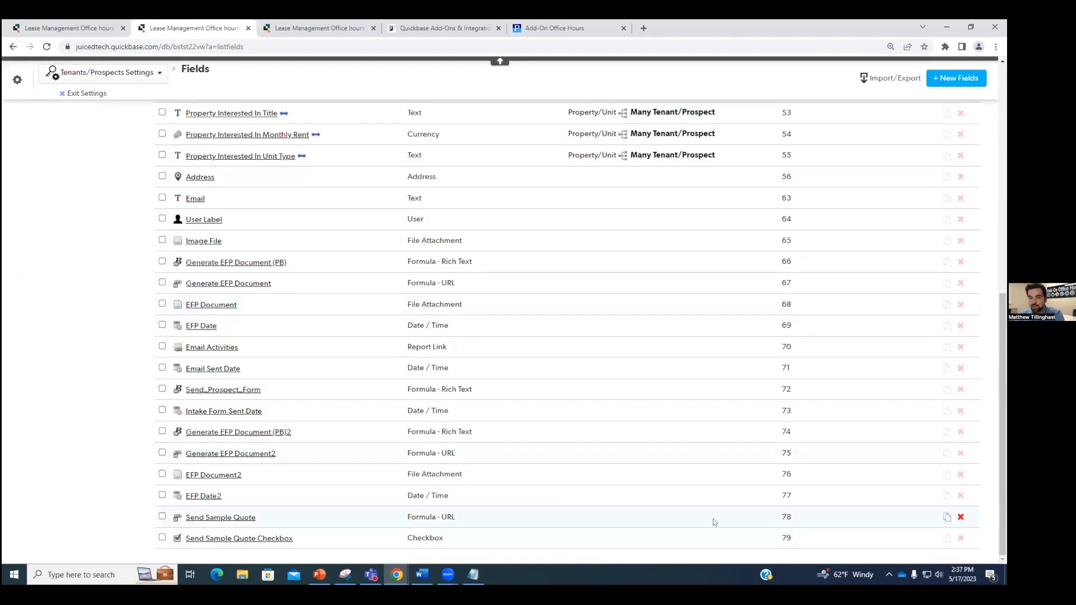
pyautogui.doubleClick(798, 516)
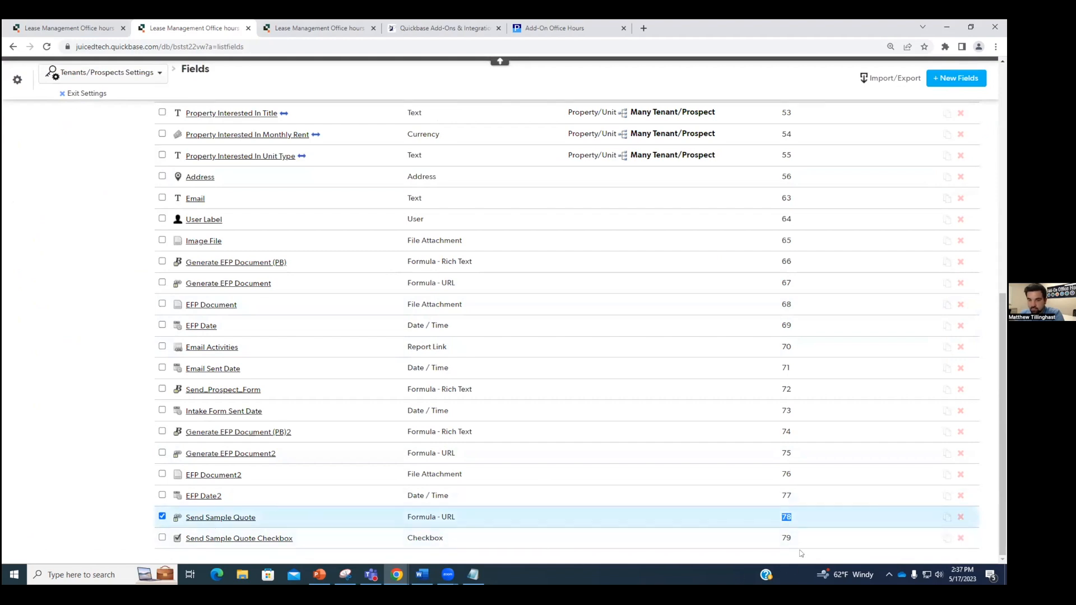
pyautogui.doubleClick(786, 538)
pyautogui.click(222, 518)
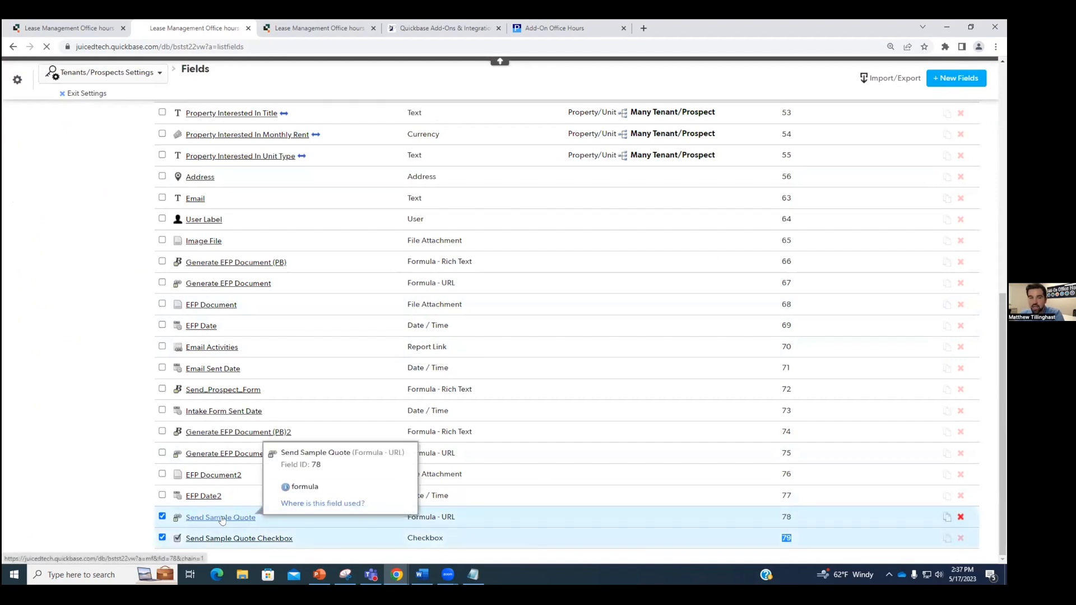
# Step: Change _fid_145 to _fid_79 on formula lines 2, 7 and 12, and save
pyautogui.click(205, 350)
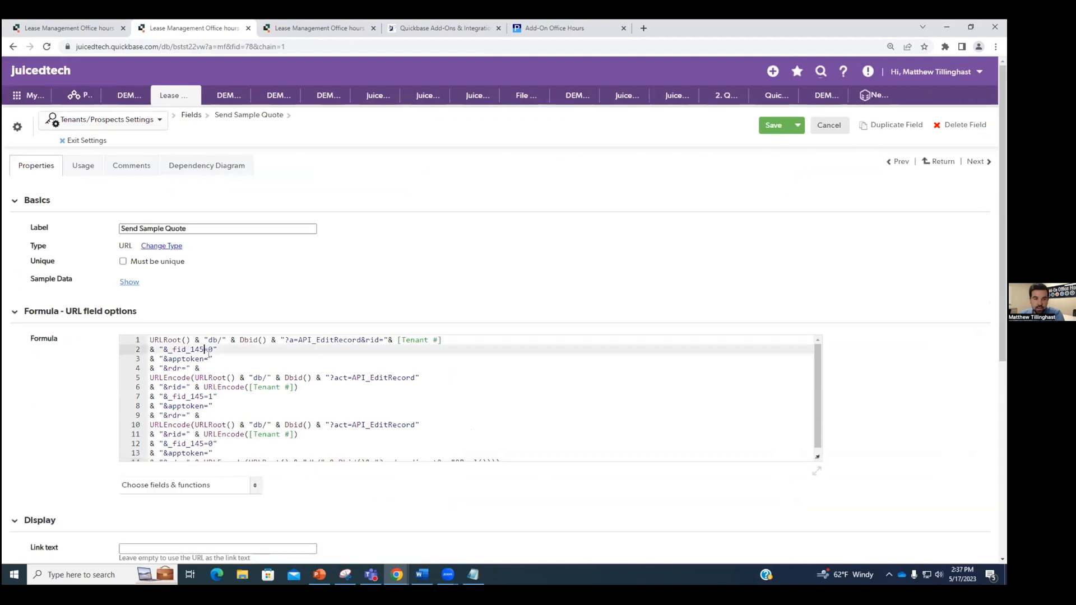
pyautogui.press('BackSpace')
pyautogui.press('BackSpace')
pyautogui.press('BackSpace')
pyautogui.write('79')
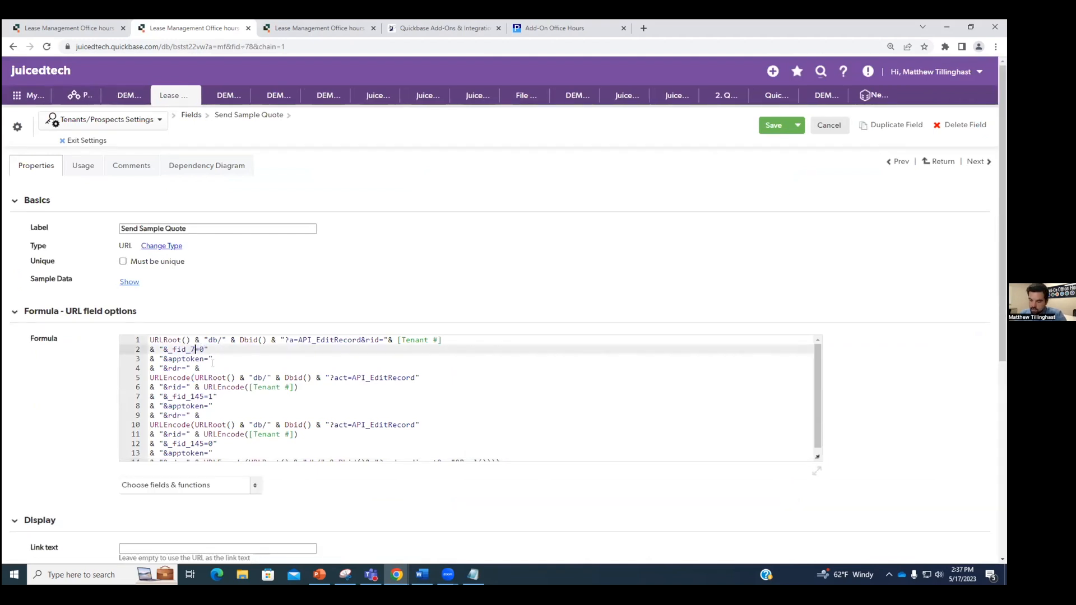
pyautogui.click(204, 395)
pyautogui.press('BackSpace')
pyautogui.press('BackSpace')
pyautogui.press('BackSpace')
pyautogui.write('79')
pyautogui.scroll(-1, 228, 425)
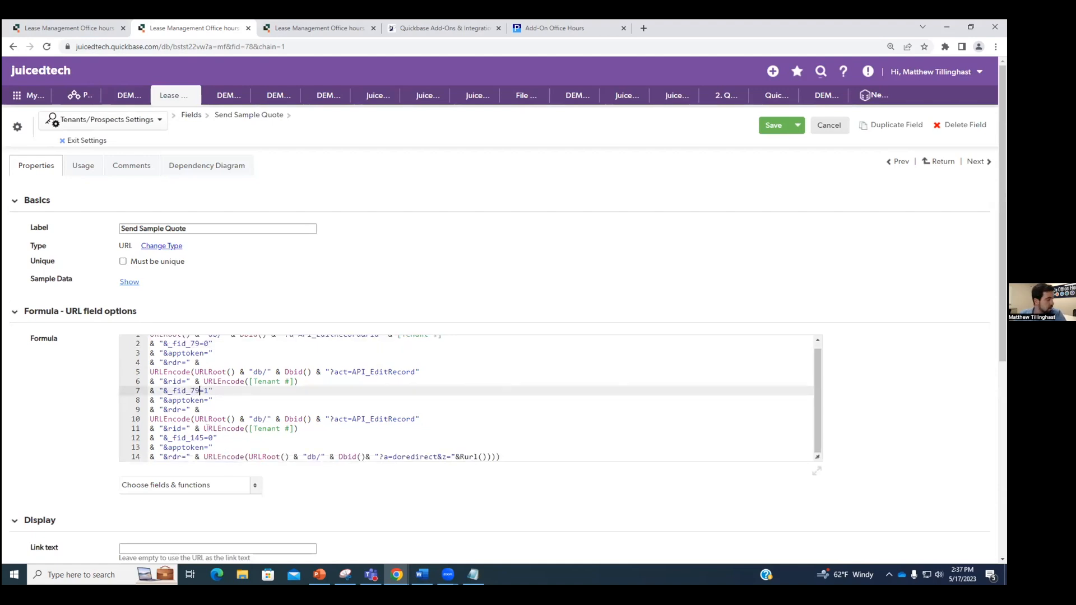
pyautogui.click(203, 437)
pyautogui.press('BackSpace')
pyautogui.press('BackSpace')
pyautogui.press('BackSpace')
pyautogui.write('79')
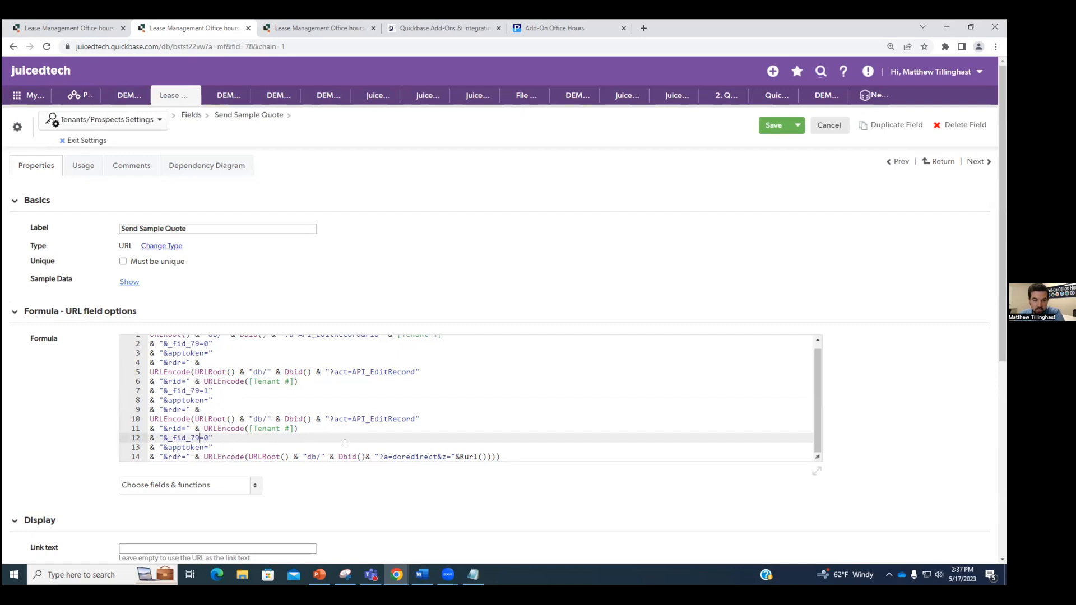
pyautogui.scroll(1, 203, 344)
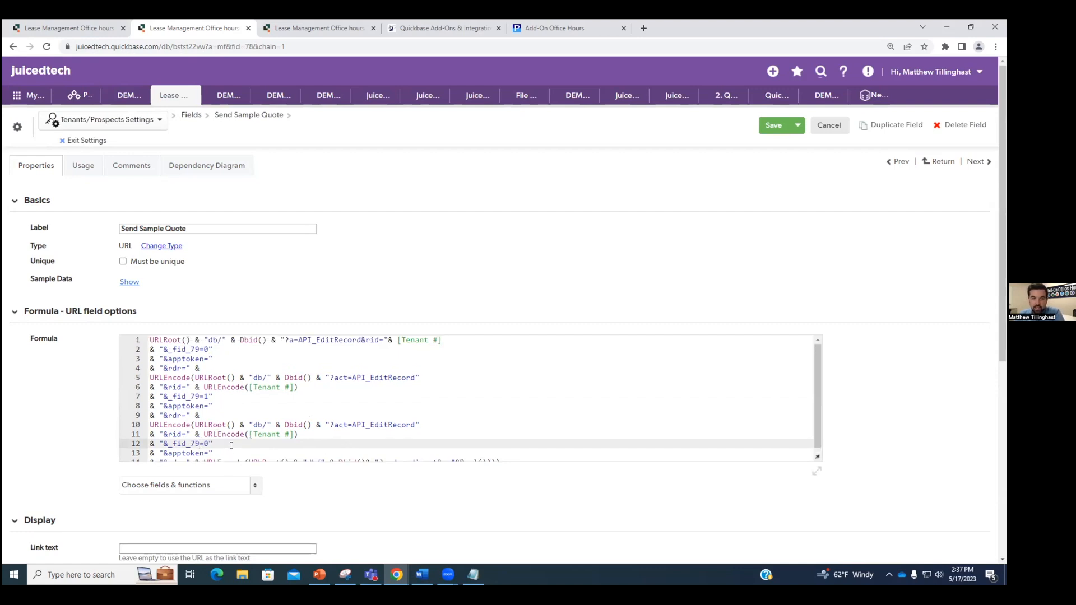
pyautogui.click(772, 128)
# Step: Open the Tenants form layout editor and place Send Sample Quote in row 37
pyautogui.scroll(-1, 162, 321)
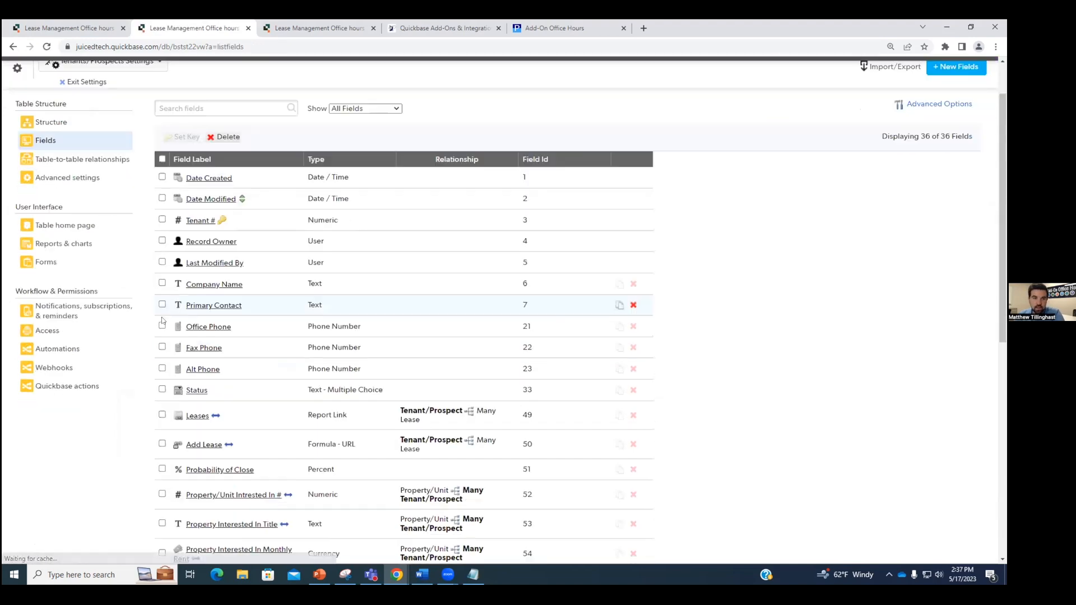
pyautogui.scroll(-4, 163, 320)
pyautogui.click(82, 93)
pyautogui.click(947, 153)
pyautogui.scroll(-3, 171, 354)
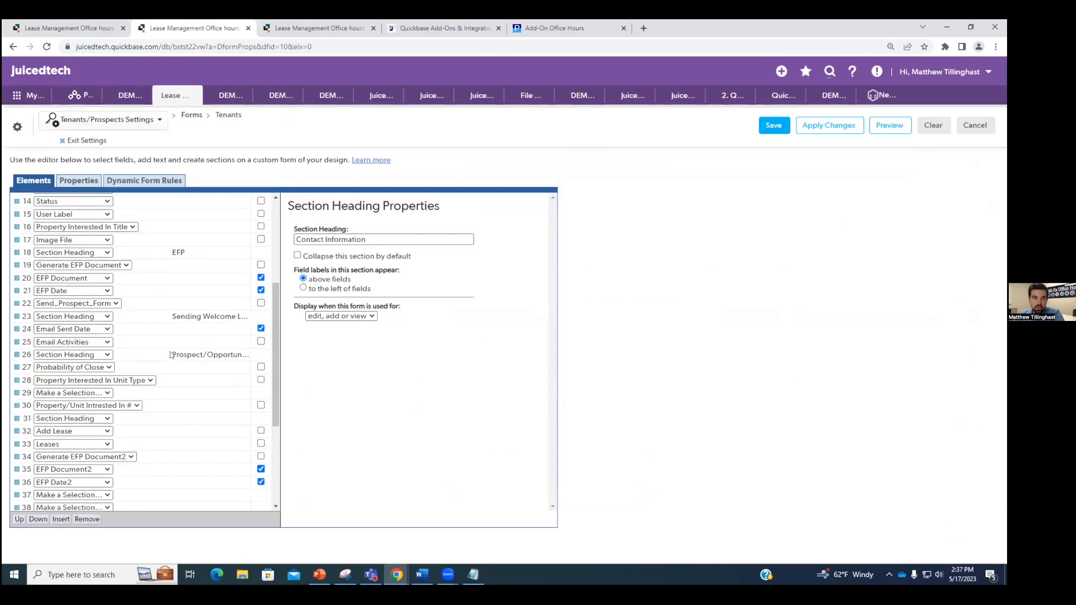
pyautogui.scroll(-3, 171, 355)
pyautogui.click(90, 327)
pyautogui.scroll(-3, 92, 398)
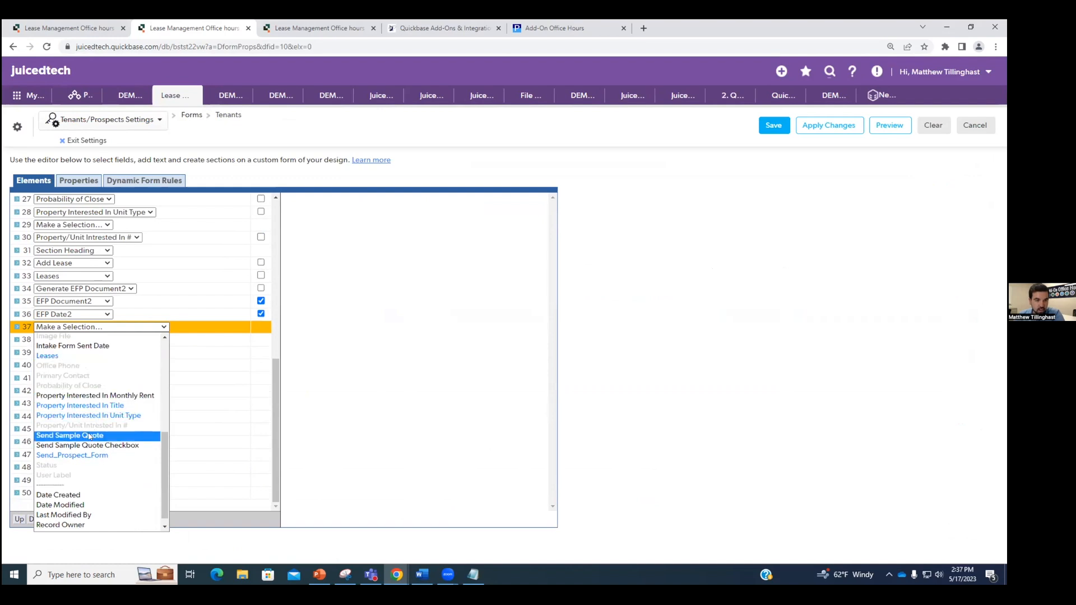
pyautogui.click(96, 437)
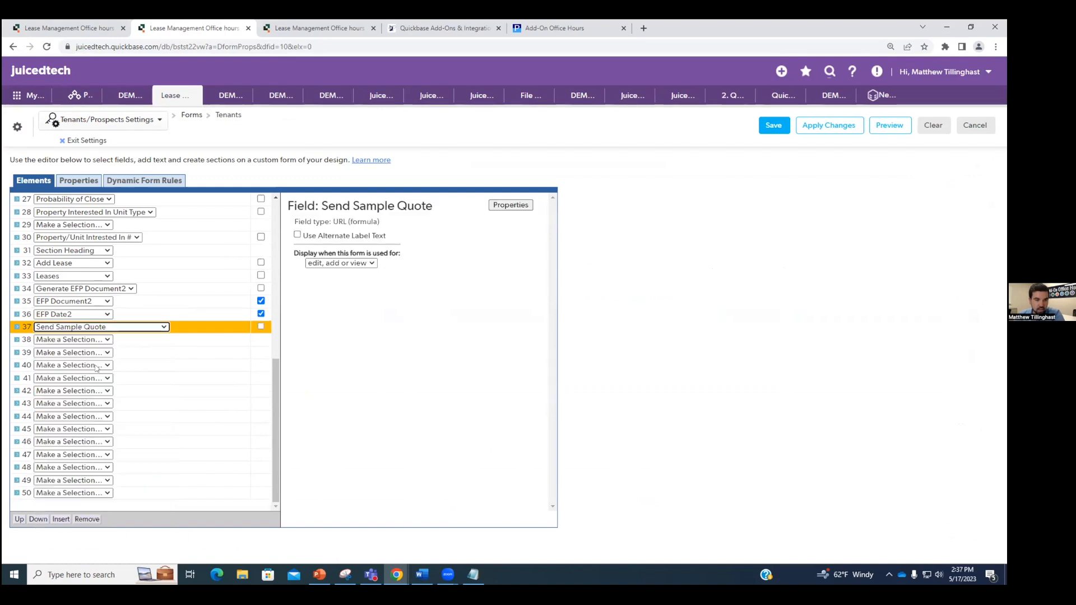
# Step: Put Send Sample Quote Checkbox in row 38, enable its row option, and save the form
pyautogui.click(93, 340)
pyautogui.scroll(-3, 92, 426)
pyautogui.click(104, 451)
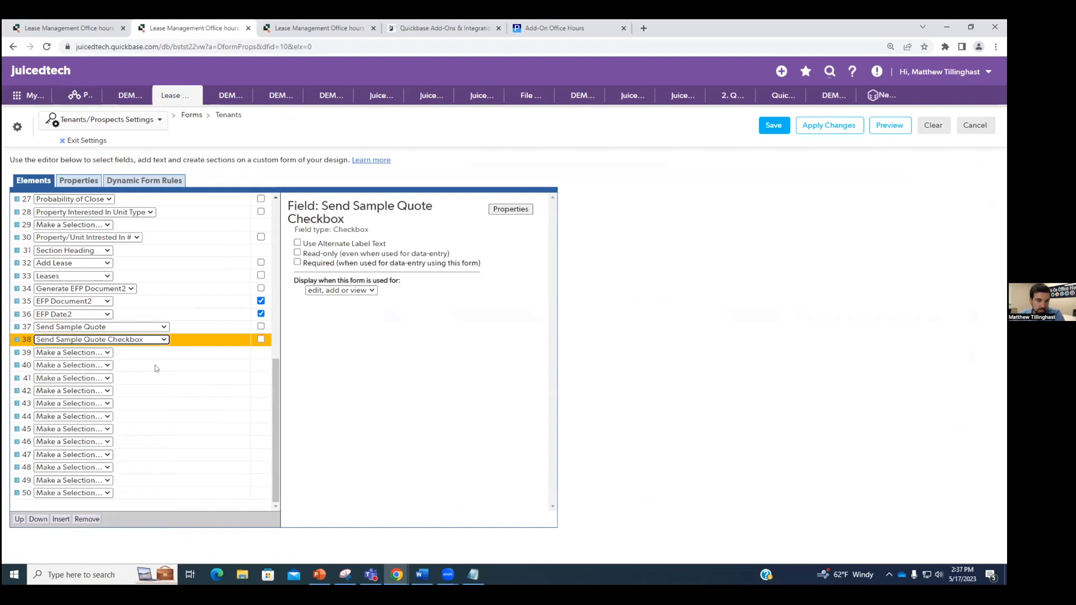
pyautogui.click(260, 340)
pyautogui.click(235, 328)
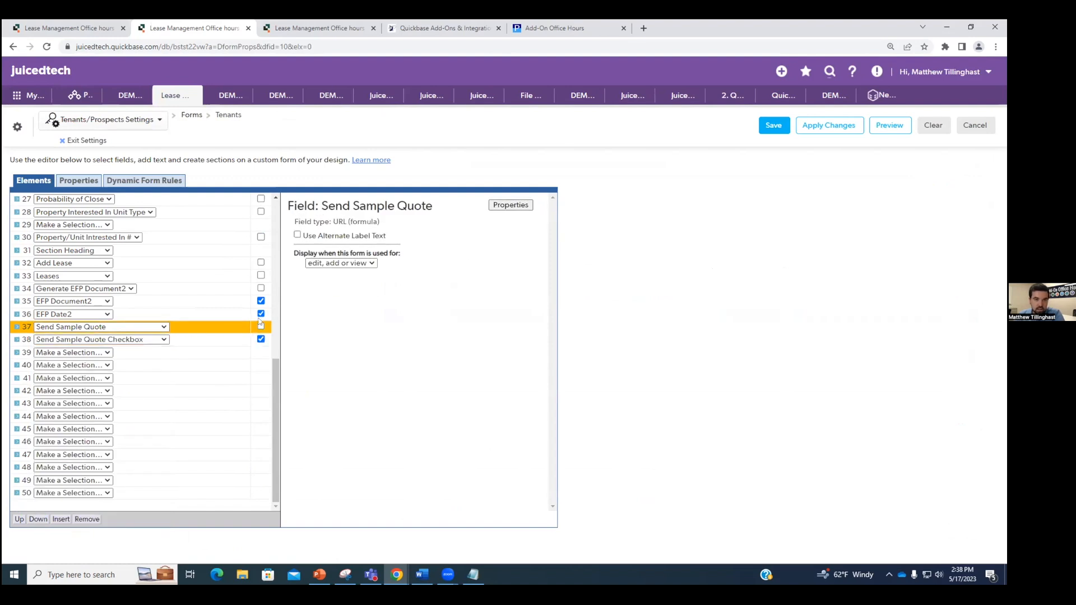
pyautogui.click(298, 236)
pyautogui.click(774, 125)
# Step: Open the Send Sample Quote field's properties from the tenant record
pyautogui.scroll(-9, 459, 386)
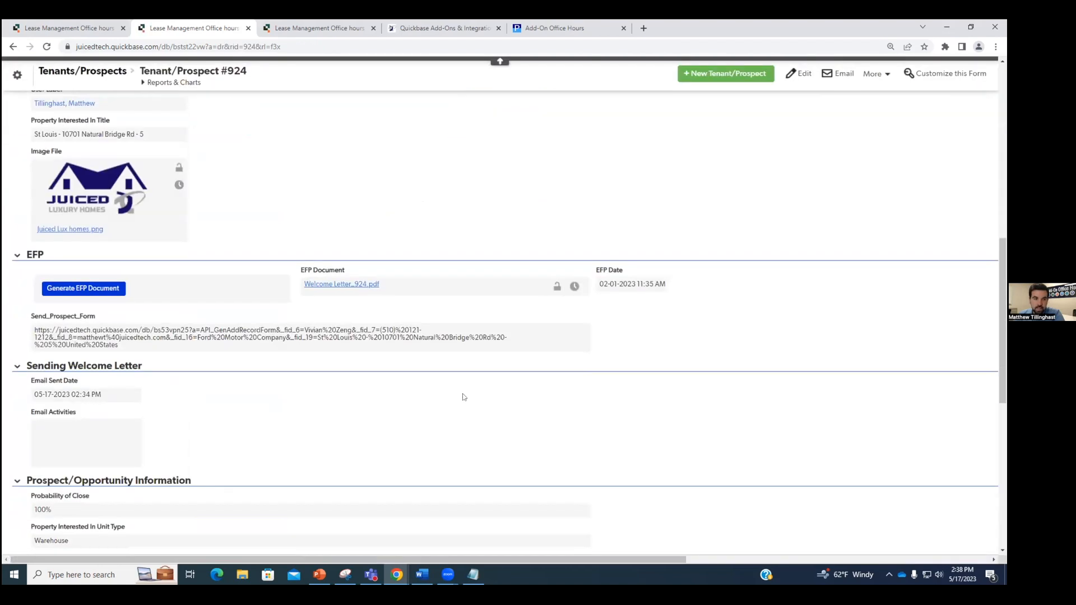
pyautogui.scroll(-10, 463, 396)
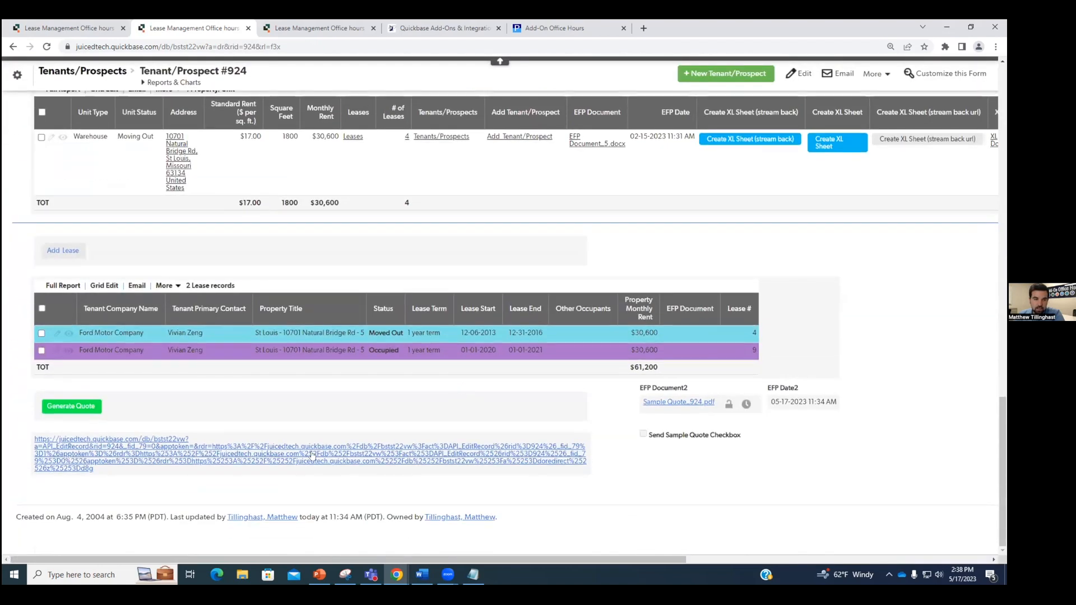
pyautogui.rightClick(359, 440)
pyautogui.click(434, 545)
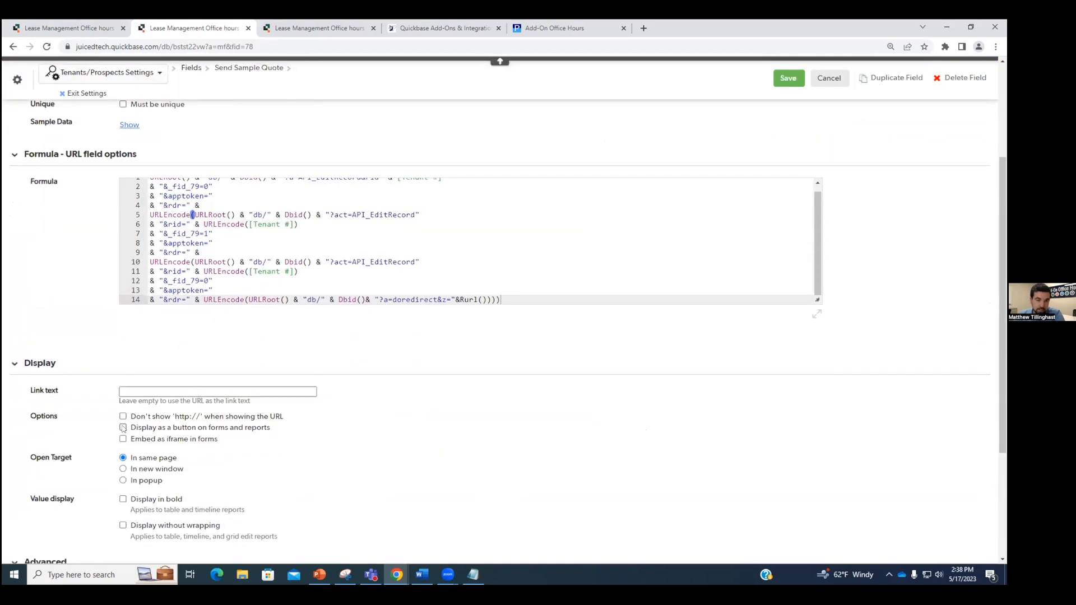
# Step: Display Send Sample Quote as a red (#ff1717) button labelled 'Send Sample Quote Email' and save
pyautogui.click(123, 429)
pyautogui.click(158, 387)
pyautogui.write('S')
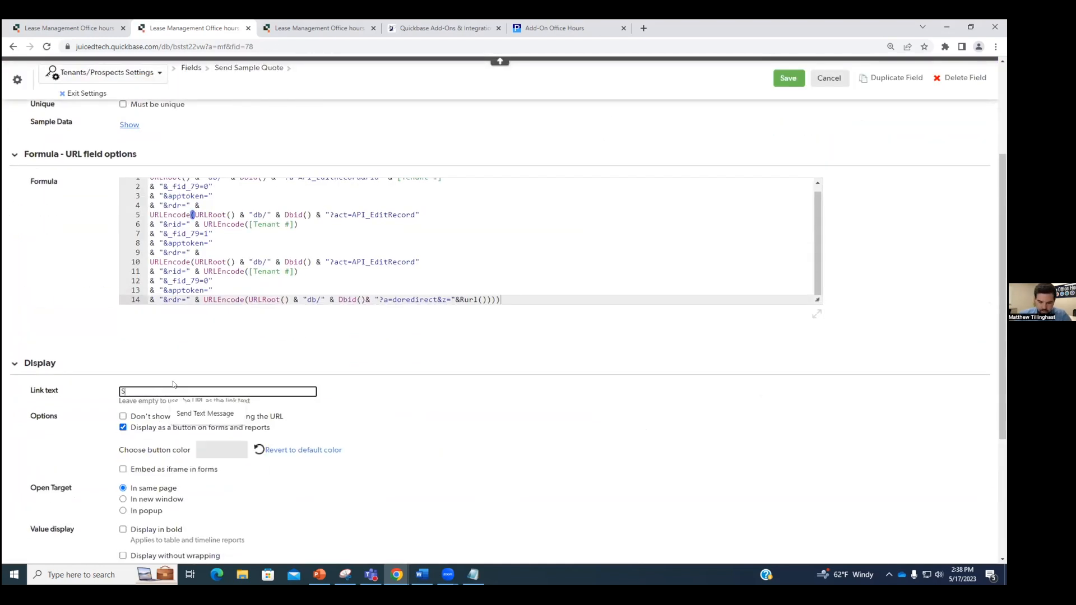
pyautogui.write('end Sample Quote Email')
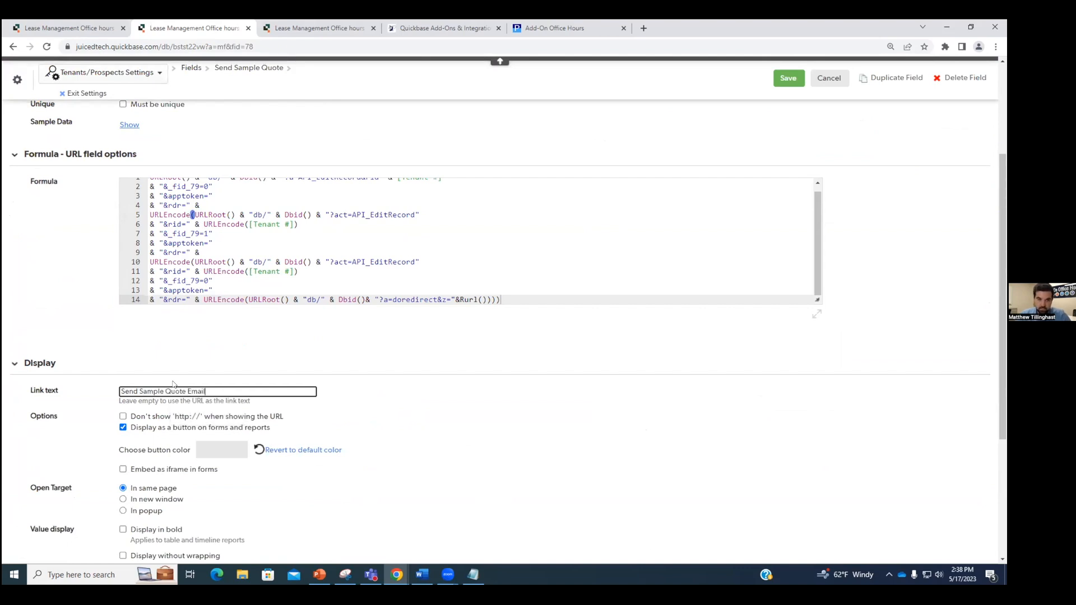
pyautogui.click(226, 449)
pyautogui.moveTo(313, 471); pyautogui.dragTo(315, 456)
pyautogui.click(283, 466)
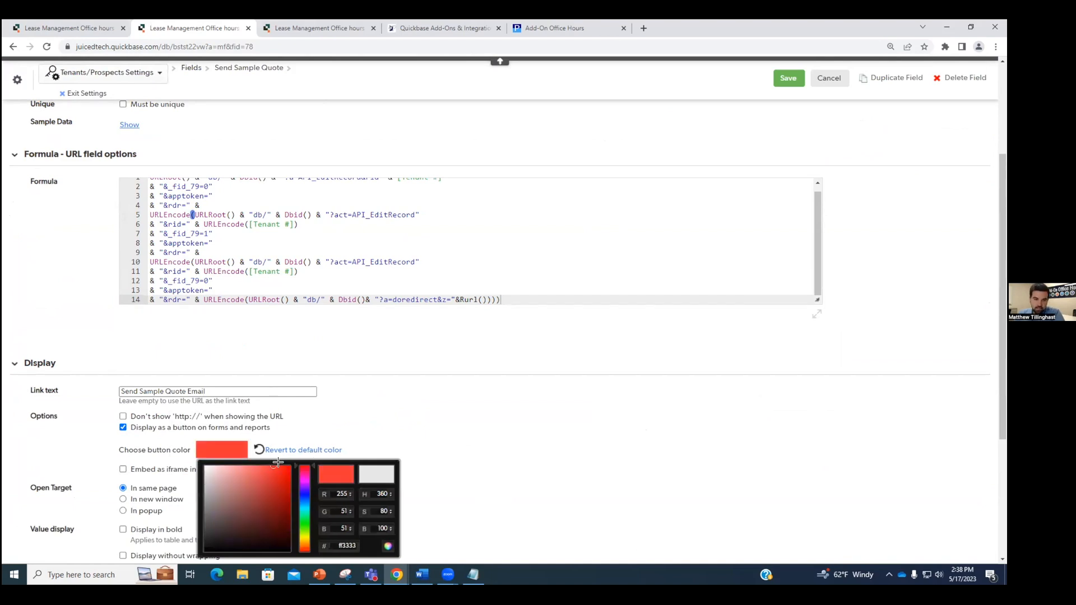
pyautogui.click(543, 417)
pyautogui.click(788, 79)
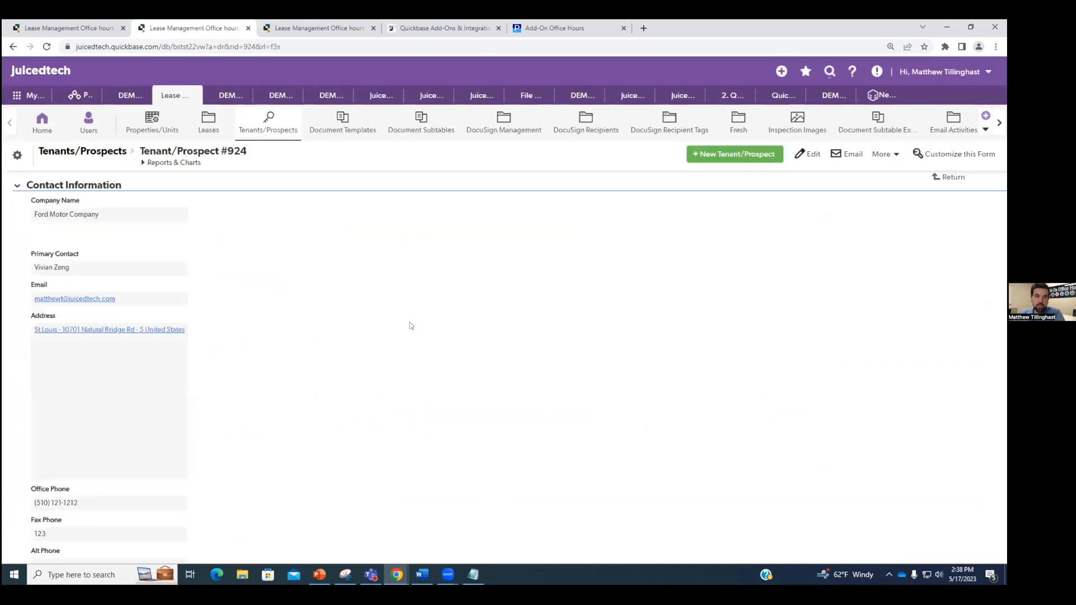
pyautogui.scroll(-15, 415, 328)
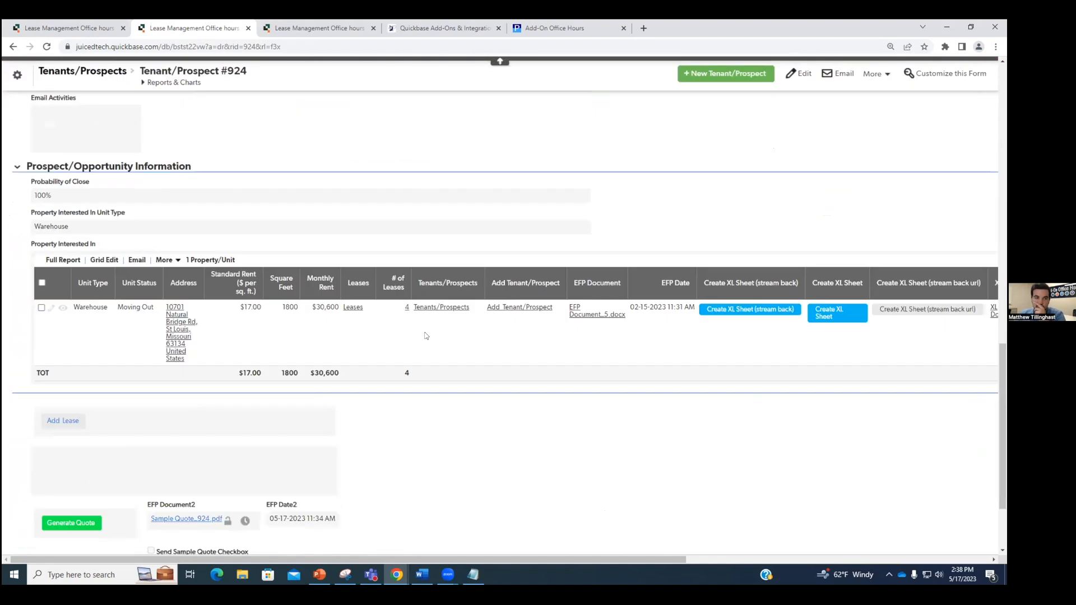
pyautogui.scroll(-3, 426, 336)
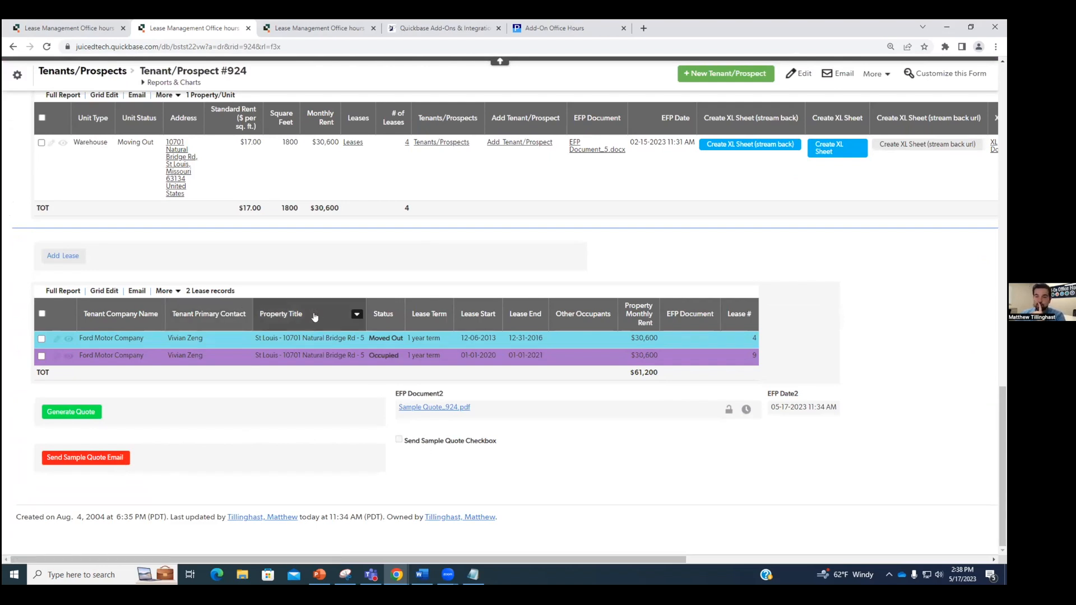
# Step: Open the Tenants/Prospects table's Notifications, subscriptions & reminders list
pyautogui.click(18, 74)
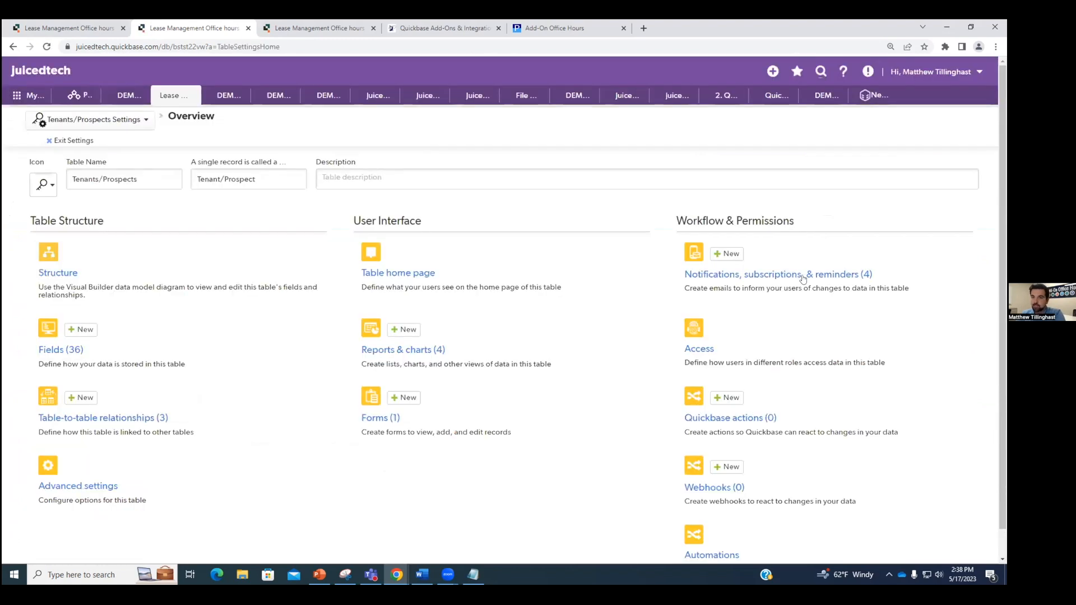
pyautogui.click(794, 280)
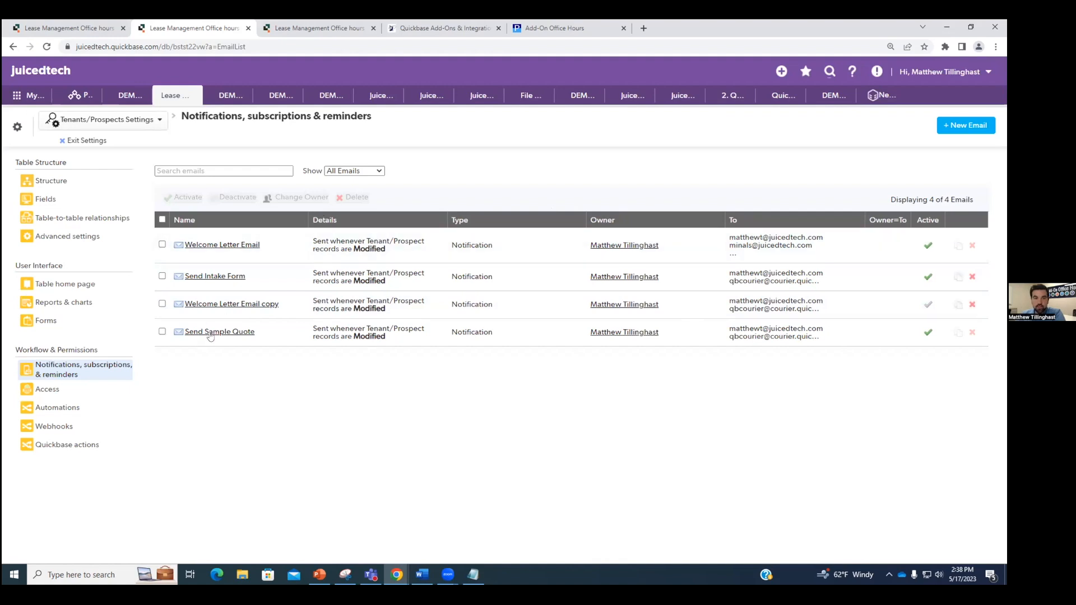
# Step: Make the Send Sample Quote notification trigger on Send Sample Quote Checkbox instead of EFP Date2
pyautogui.click(249, 332)
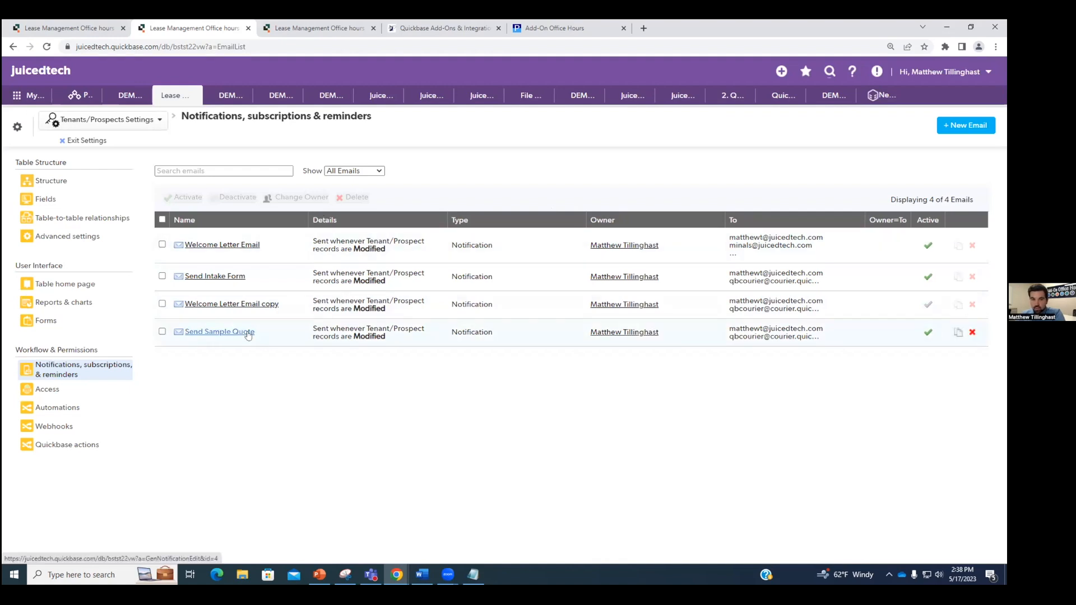
pyautogui.scroll(-2, 95, 201)
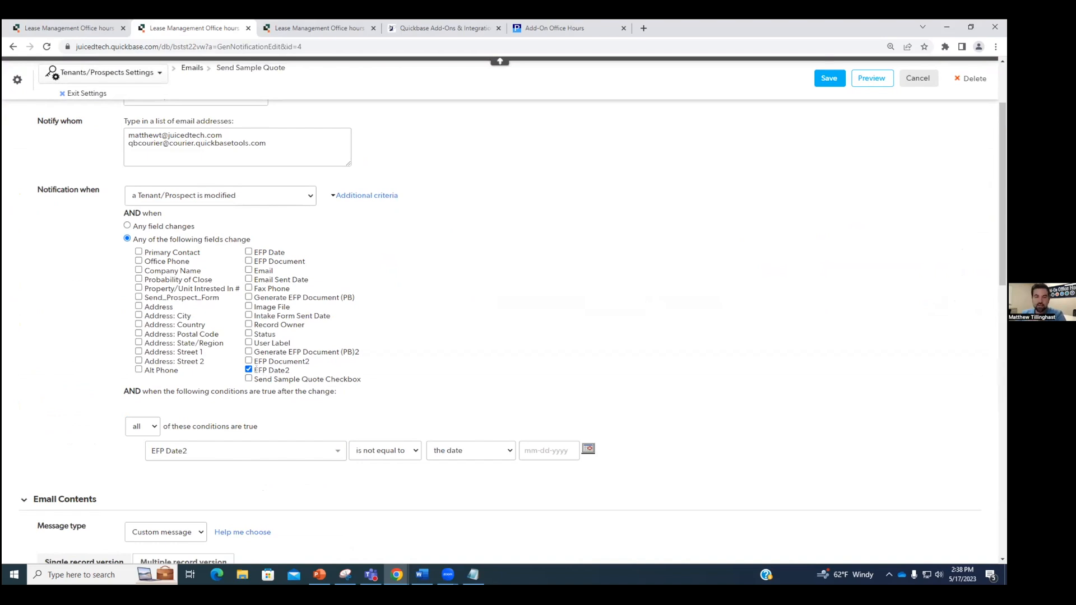
pyautogui.click(286, 370)
pyautogui.click(248, 379)
# Step: Replace the EFP Date2 condition with 'Send Sample Quote Checkbox is equal to checked'
pyautogui.click(615, 454)
pyautogui.click(307, 449)
pyautogui.write('send')
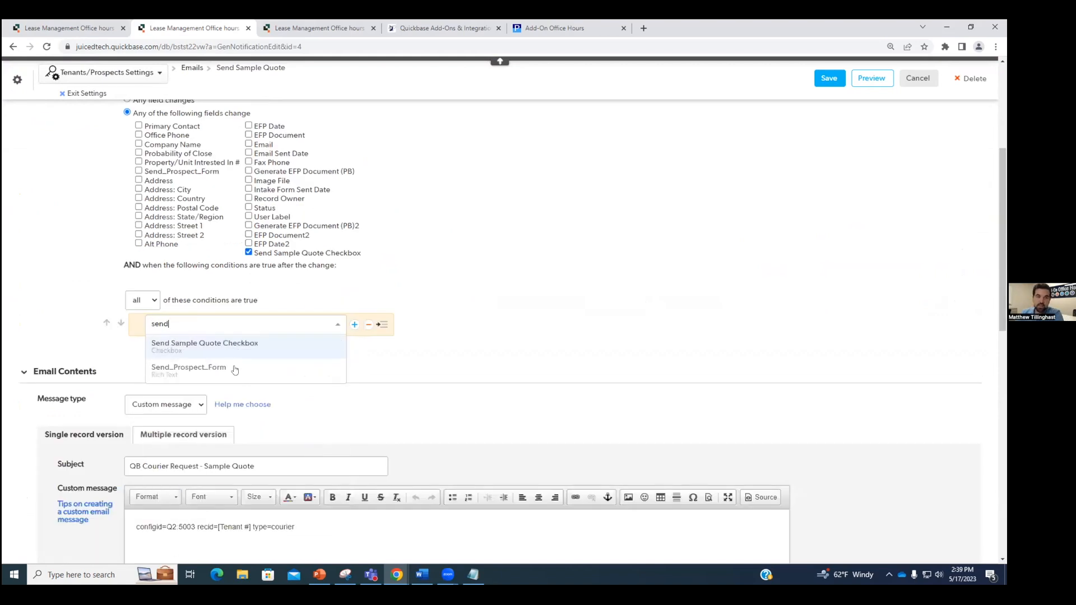
pyautogui.click(234, 347)
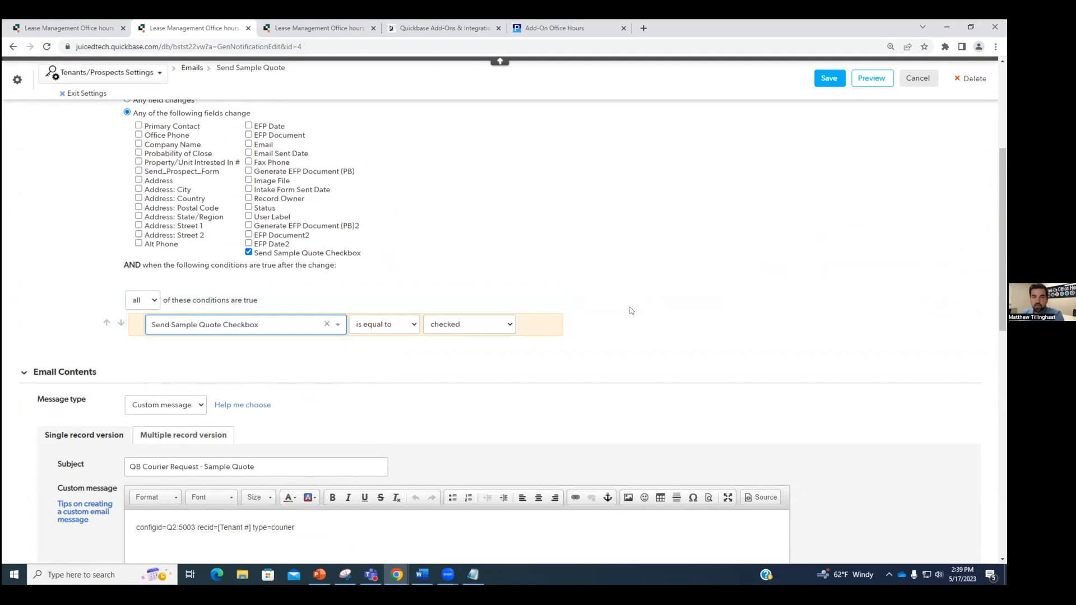
pyautogui.click(673, 333)
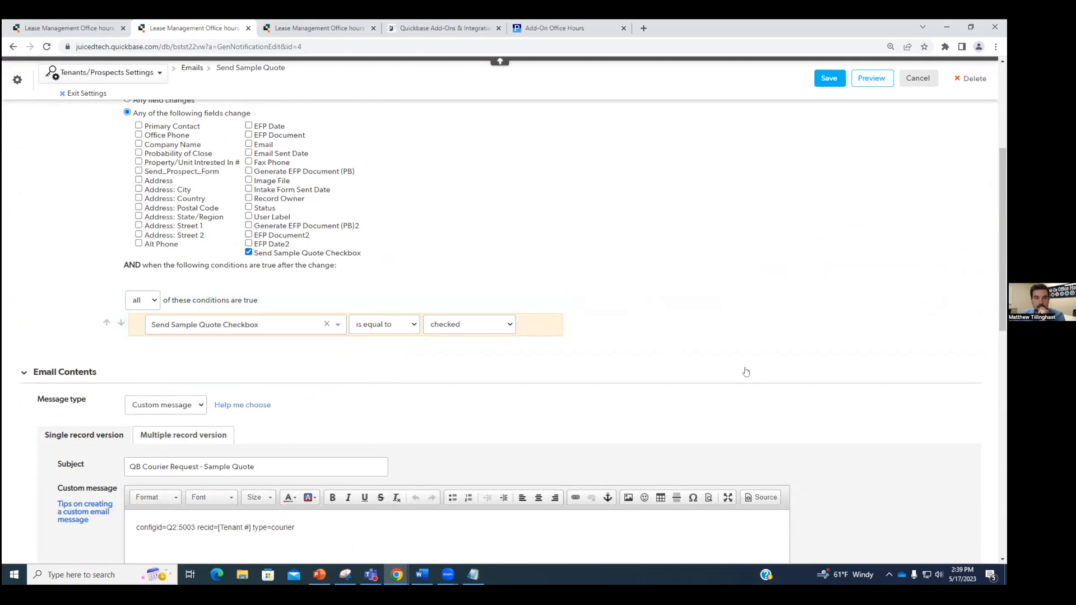
pyautogui.scroll(-2, 746, 369)
pyautogui.scroll(5, 743, 373)
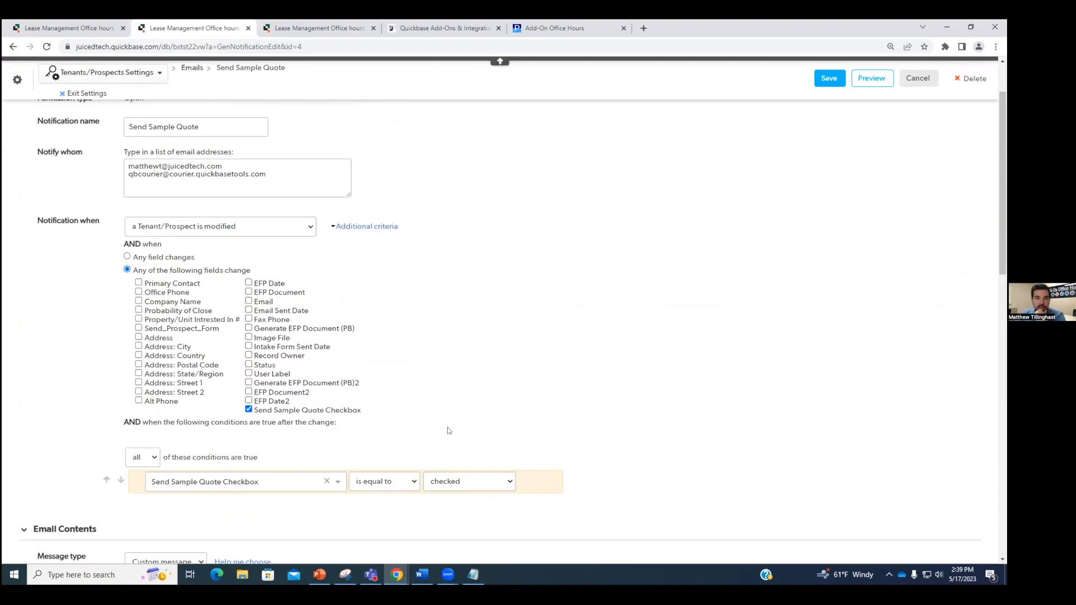
pyautogui.scroll(-1, 493, 434)
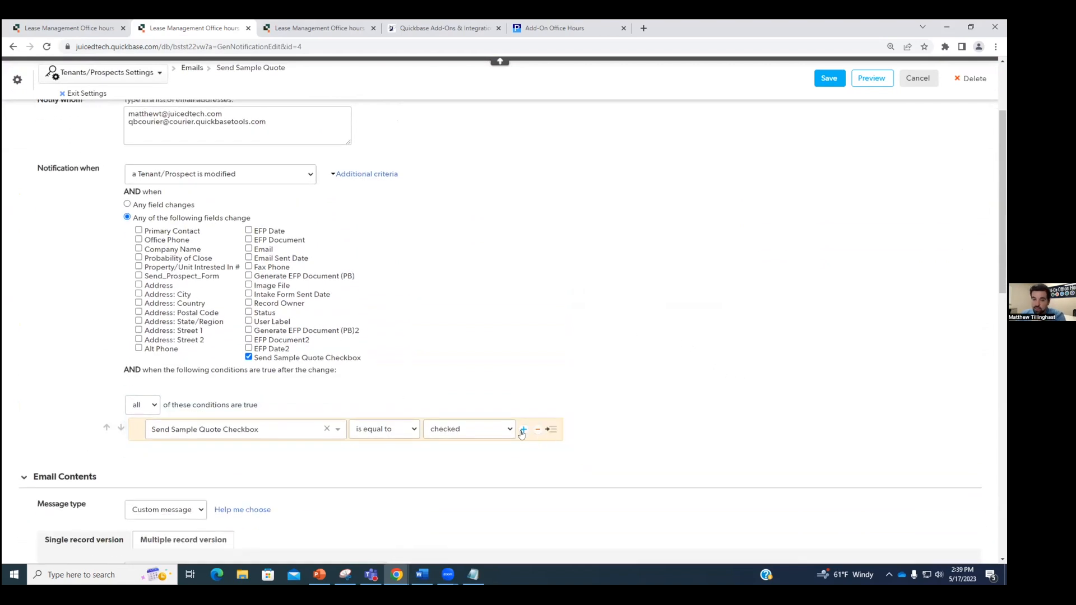
# Step: Add an 'Email is not equal to' blank condition and save the notification, confirming the warning
pyautogui.click(523, 430)
pyautogui.click(325, 453)
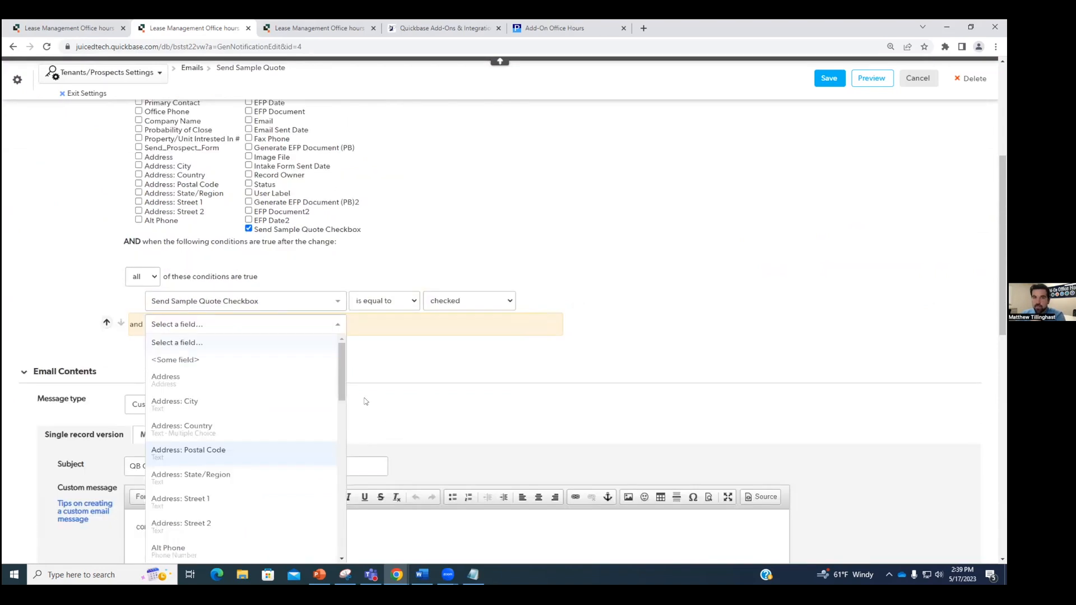
pyautogui.write('emai')
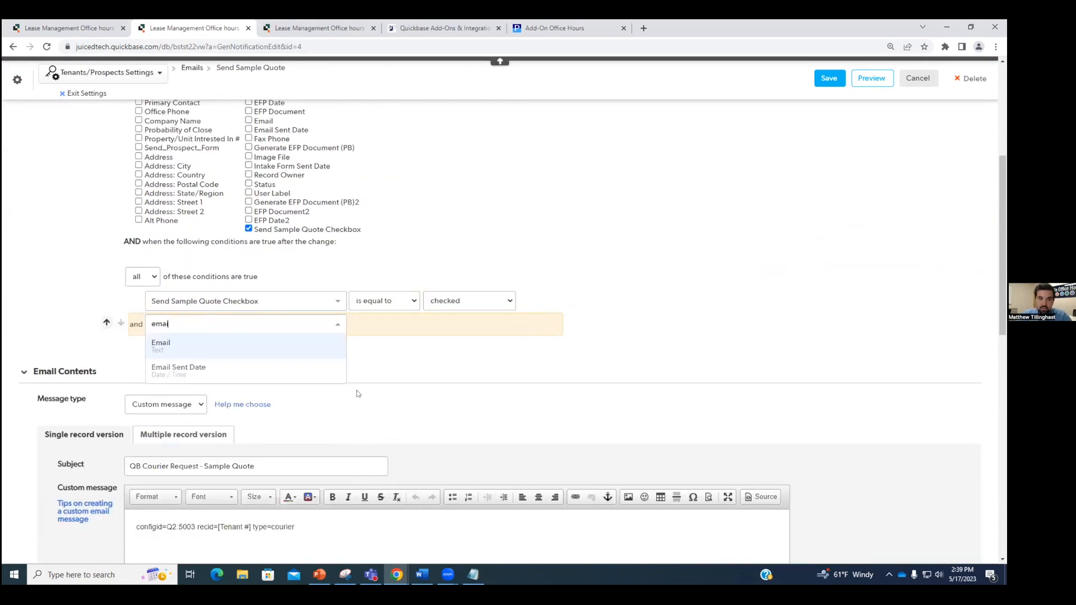
pyautogui.click(301, 350)
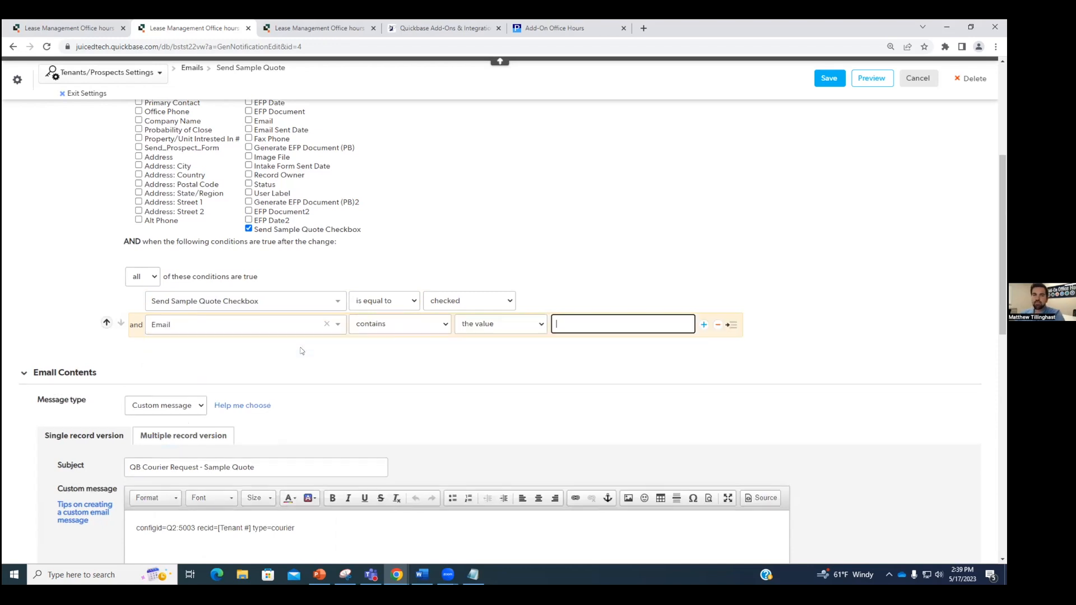
pyautogui.click(417, 325)
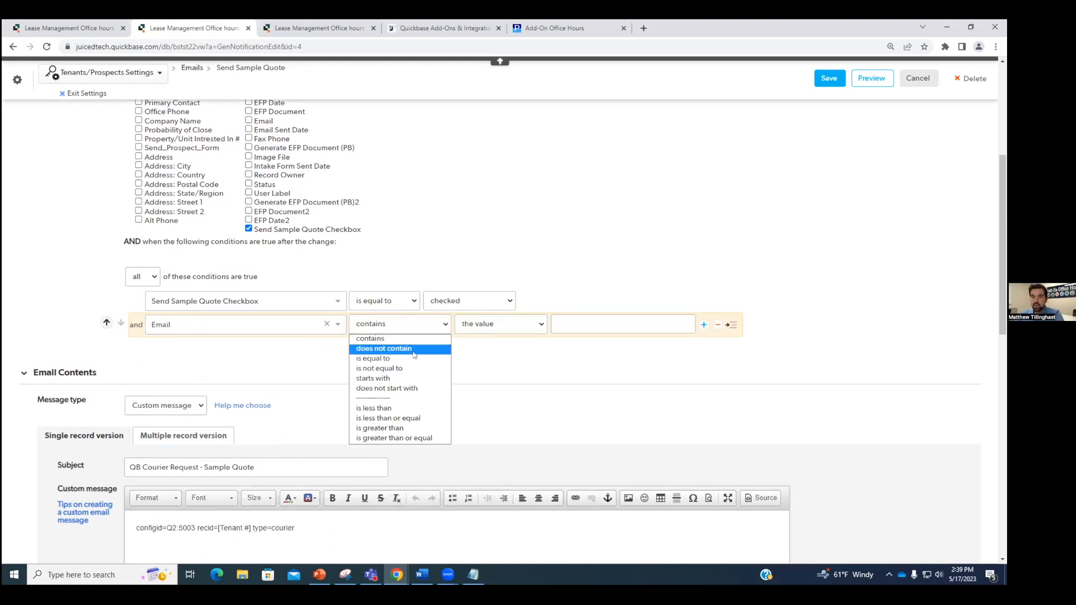
pyautogui.click(401, 368)
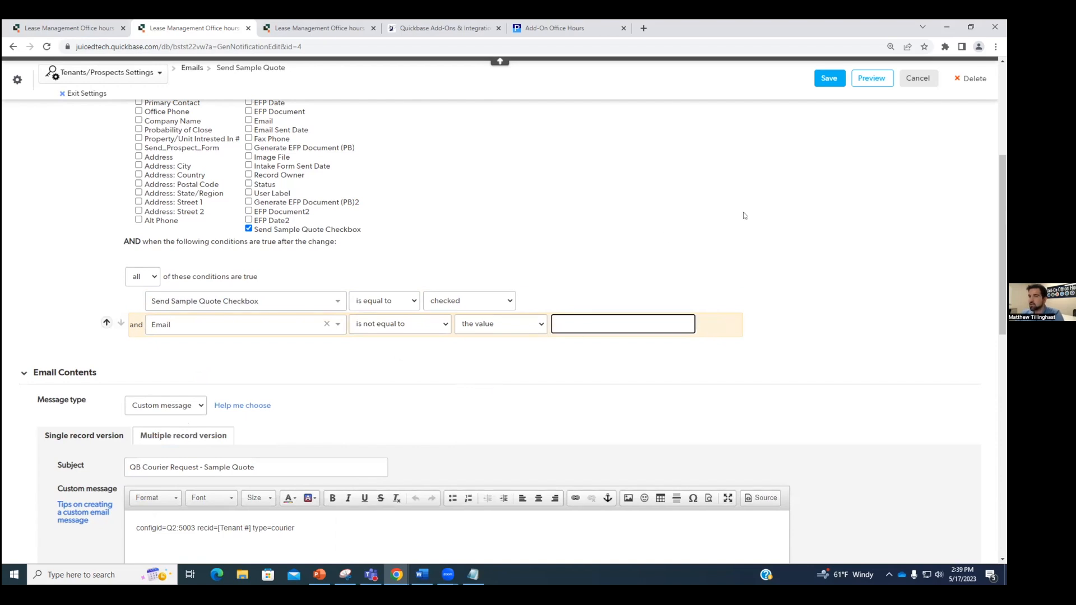
pyautogui.click(829, 78)
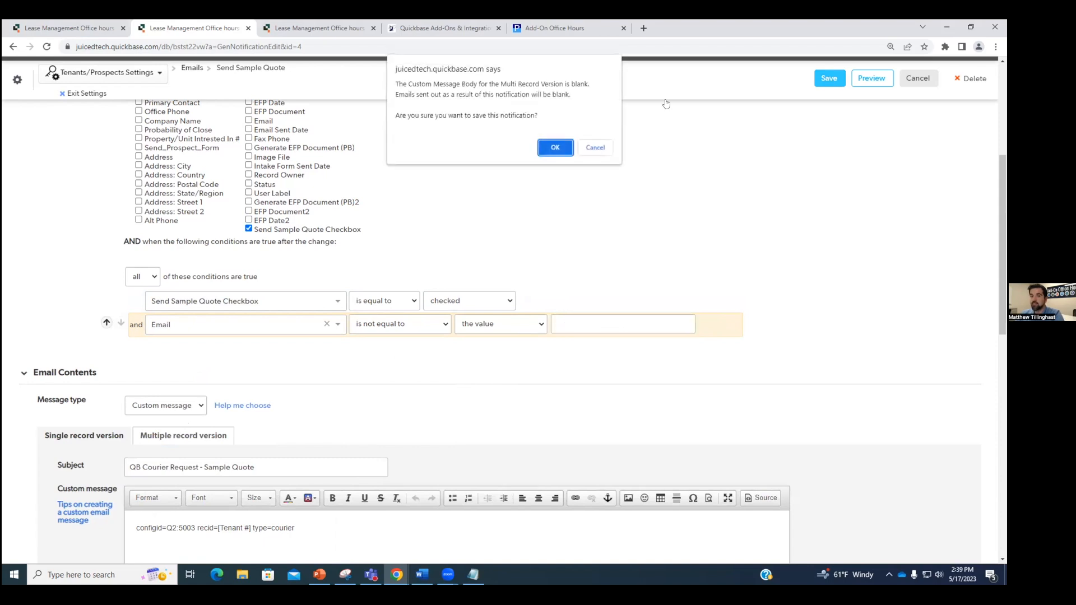
pyautogui.click(554, 147)
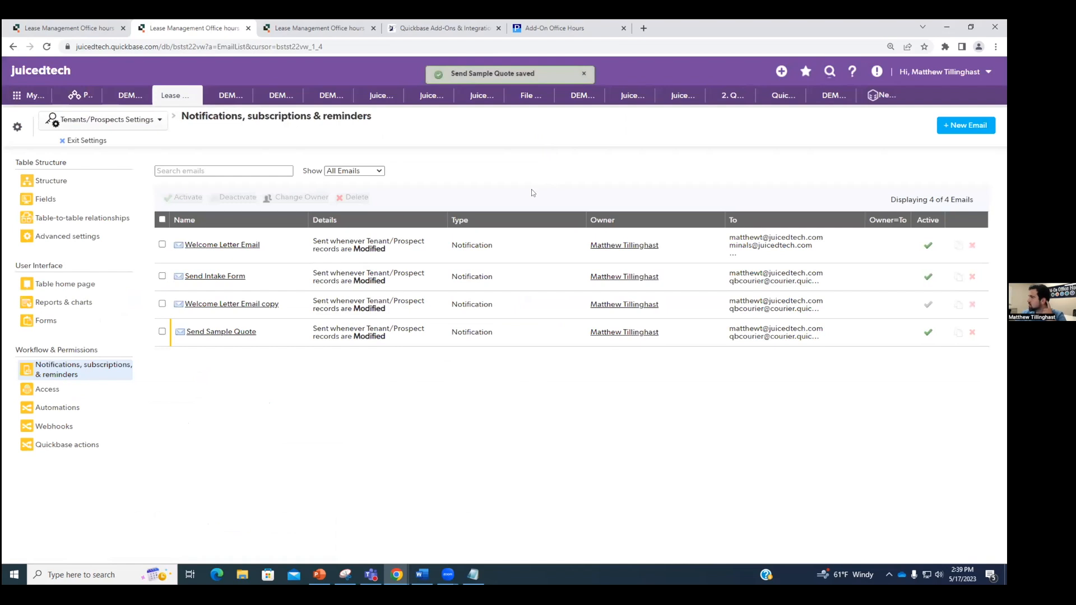
# Step: On Tenant/Prospect #924, fire the Send Sample Quote Email button and scroll to Generate Quote
pyautogui.click(87, 140)
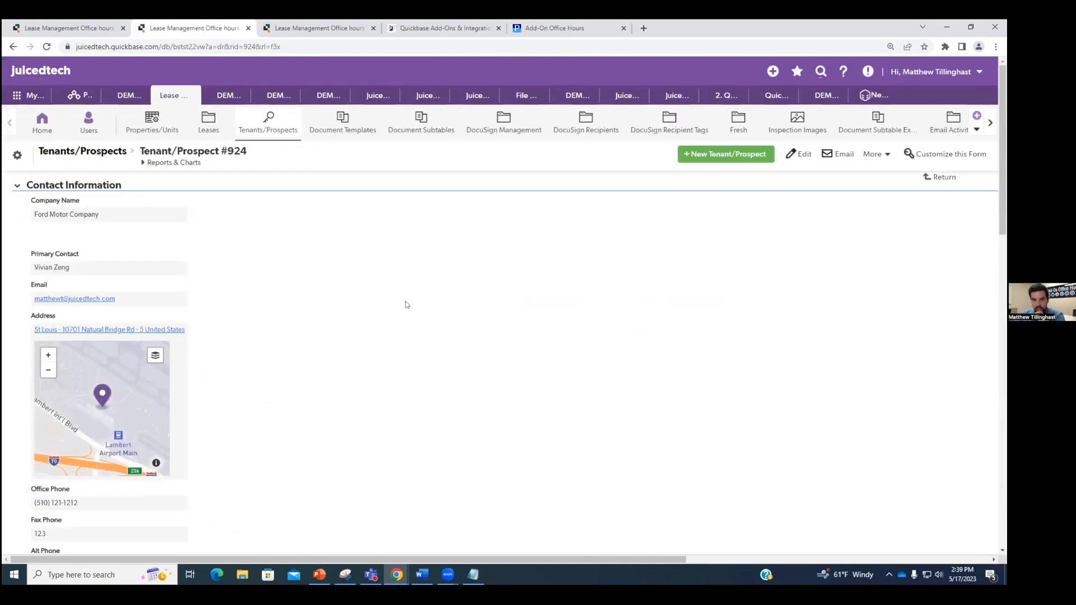
pyautogui.scroll(-5, 406, 304)
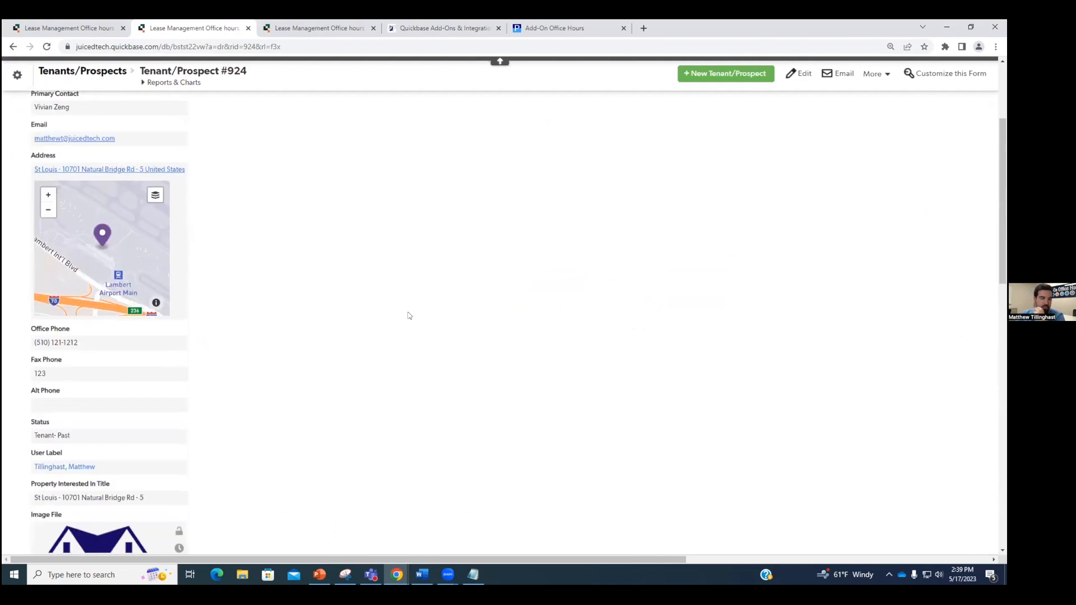
pyautogui.scroll(-15, 408, 315)
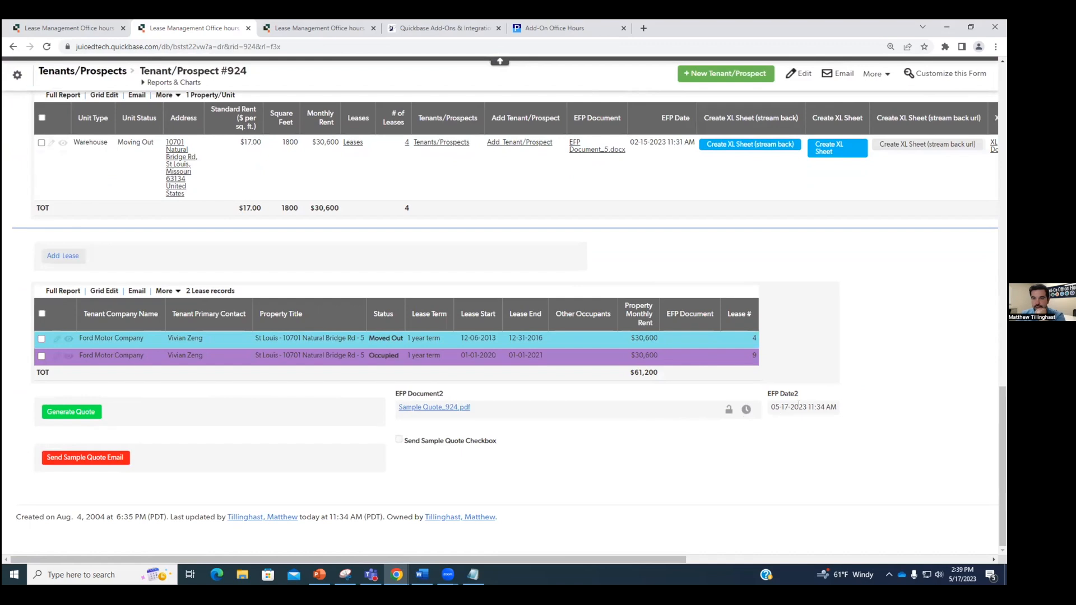
pyautogui.click(93, 460)
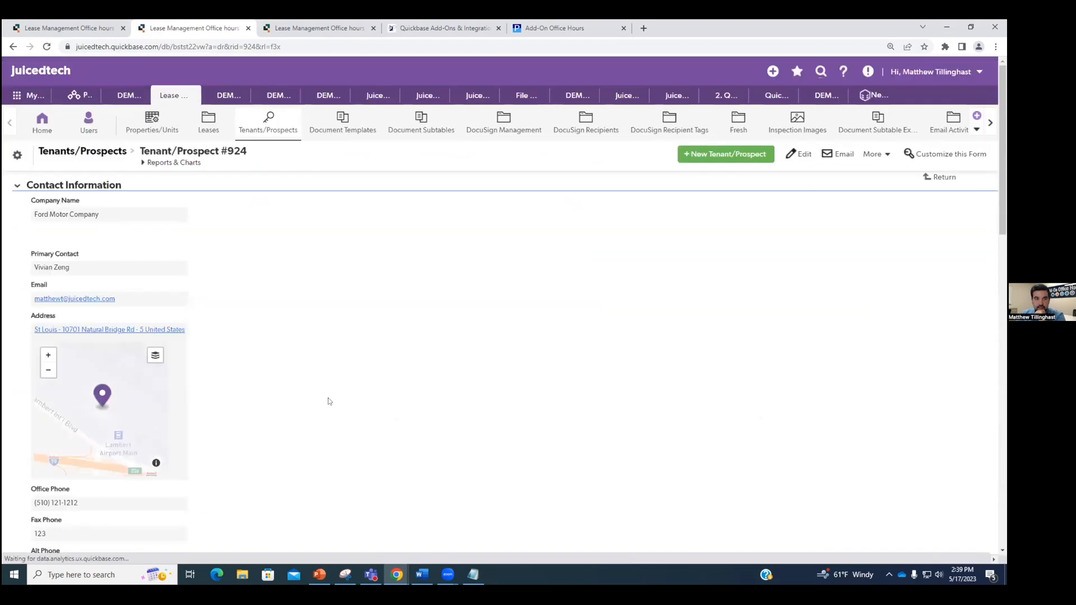
pyautogui.scroll(-20, 338, 401)
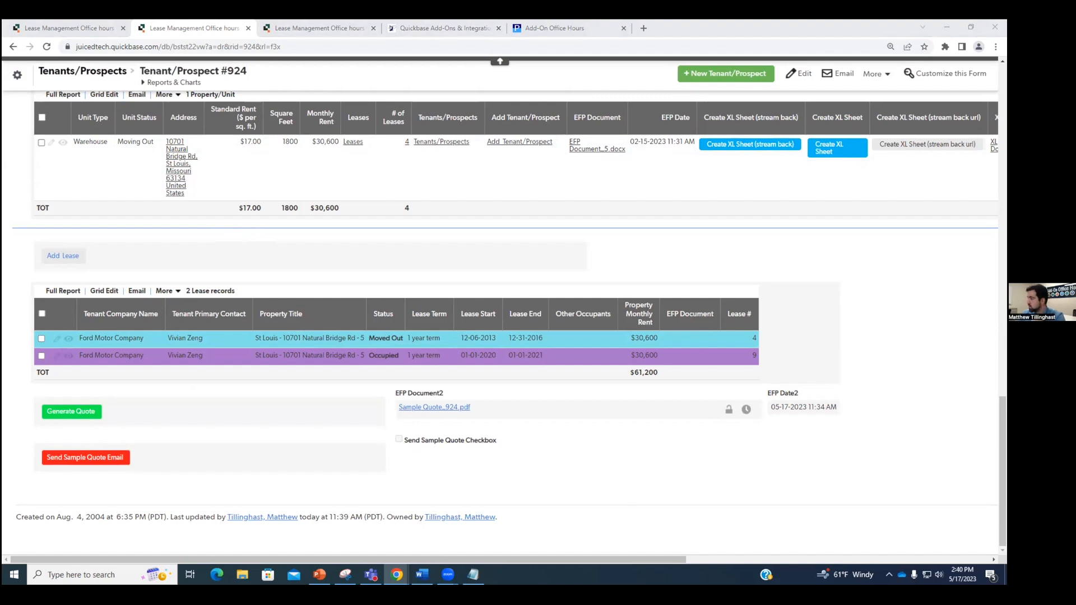
pyautogui.click(710, 481)
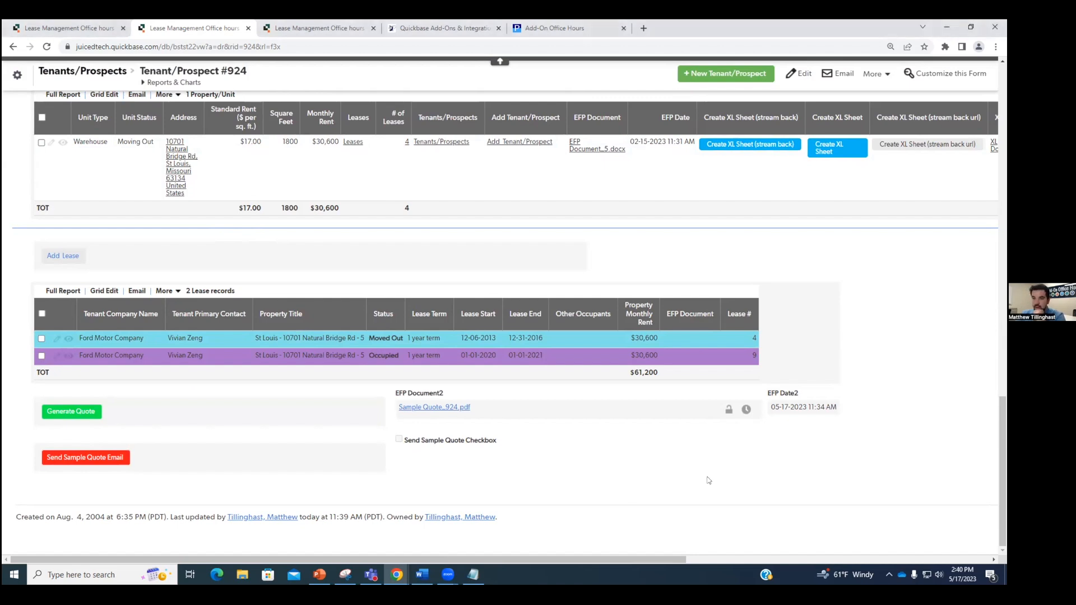
# Step: Open the Send Sample Quote formula and prefix lines 10–13 with //
pyautogui.rightClick(245, 464)
pyautogui.click(283, 456)
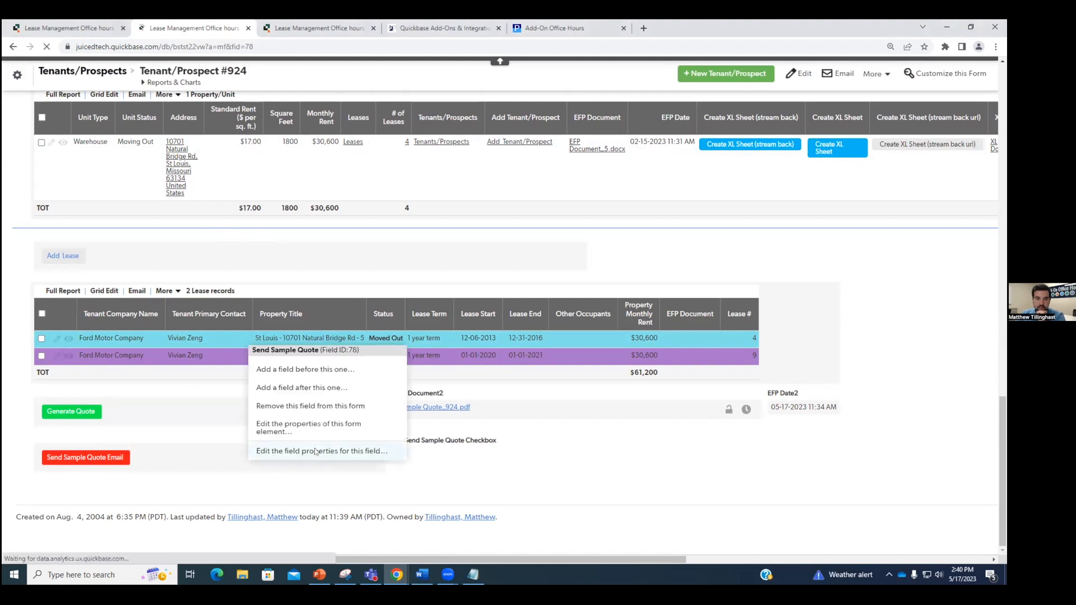
pyautogui.scroll(-2, 330, 394)
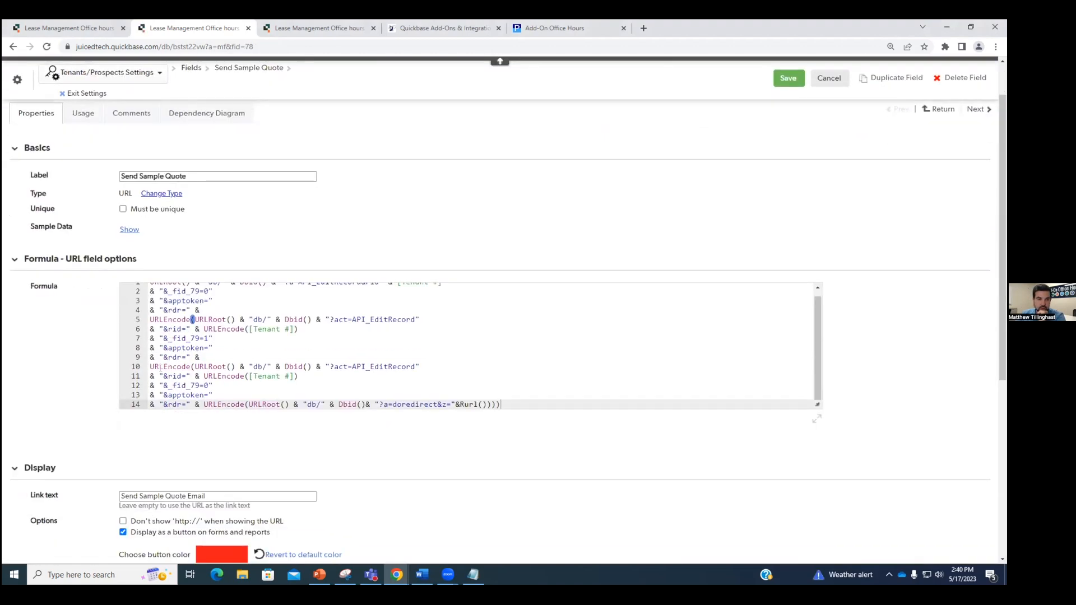
pyautogui.click(149, 367)
pyautogui.write('//')
pyautogui.click(149, 376)
pyautogui.write('//')
pyautogui.click(149, 386)
pyautogui.write('//')
pyautogui.click(149, 395)
pyautogui.write('//')
# Step: Comment out line 14 and close the formula with ')' at the end of line 9
pyautogui.click(154, 404)
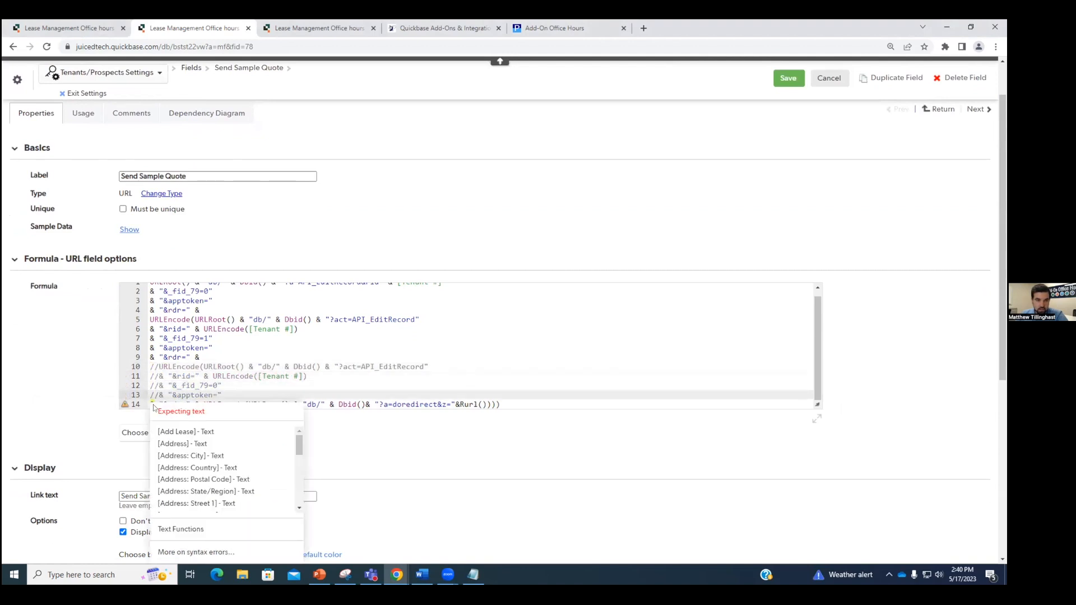
pyautogui.click(150, 404)
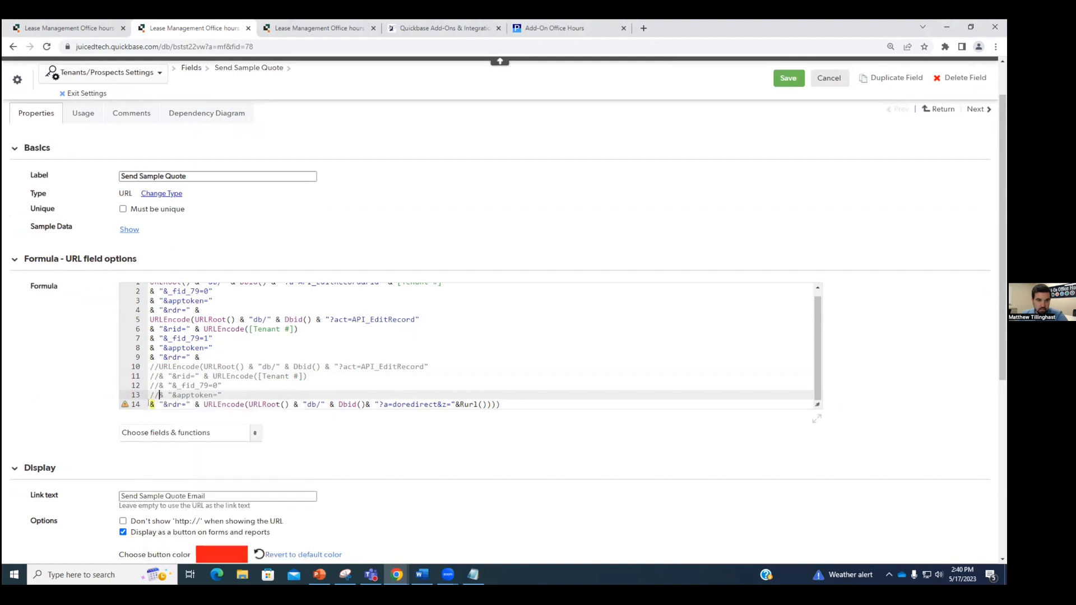
pyautogui.write('//')
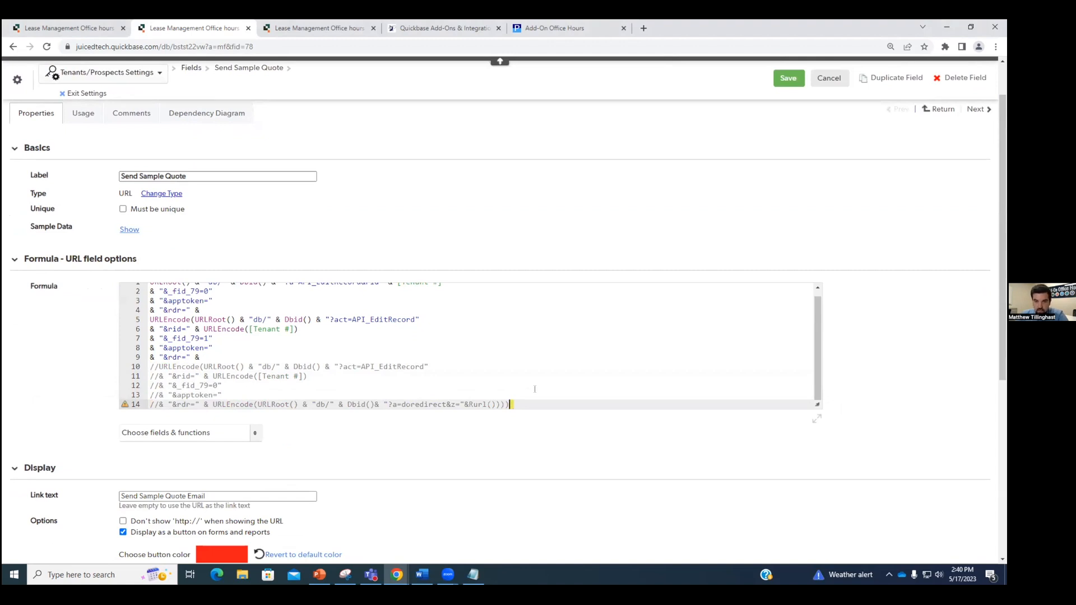
pyautogui.write(')))')
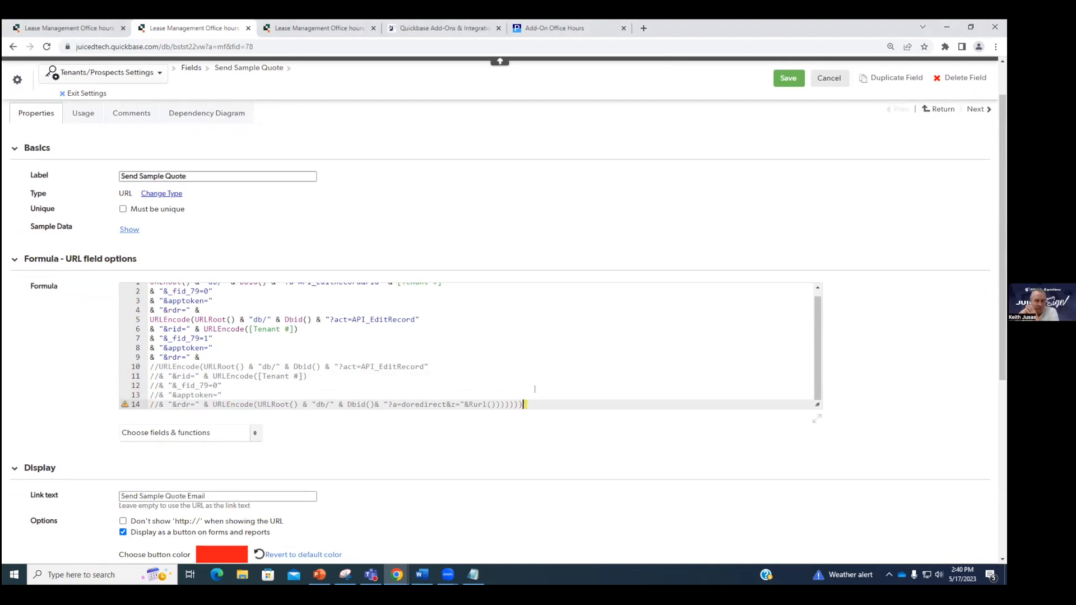
pyautogui.press('BackSpace')
pyautogui.press('BackSpace')
pyautogui.press('BackSpace')
pyautogui.press('BackSpace')
pyautogui.press('BackSpace')
pyautogui.press('BackSpace')
pyautogui.press('BackSpace')
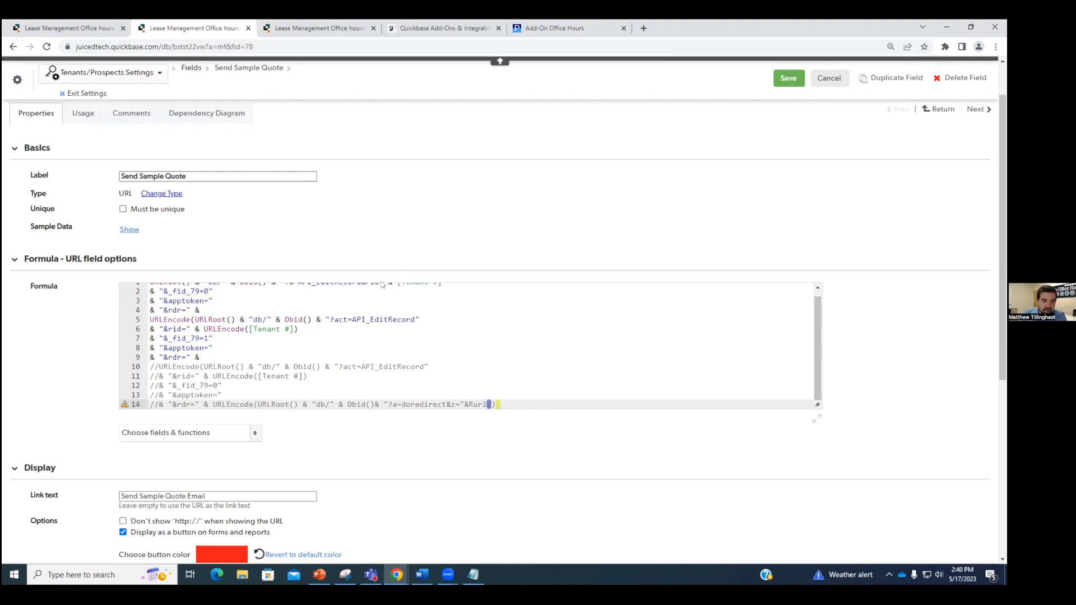
pyautogui.click(227, 355)
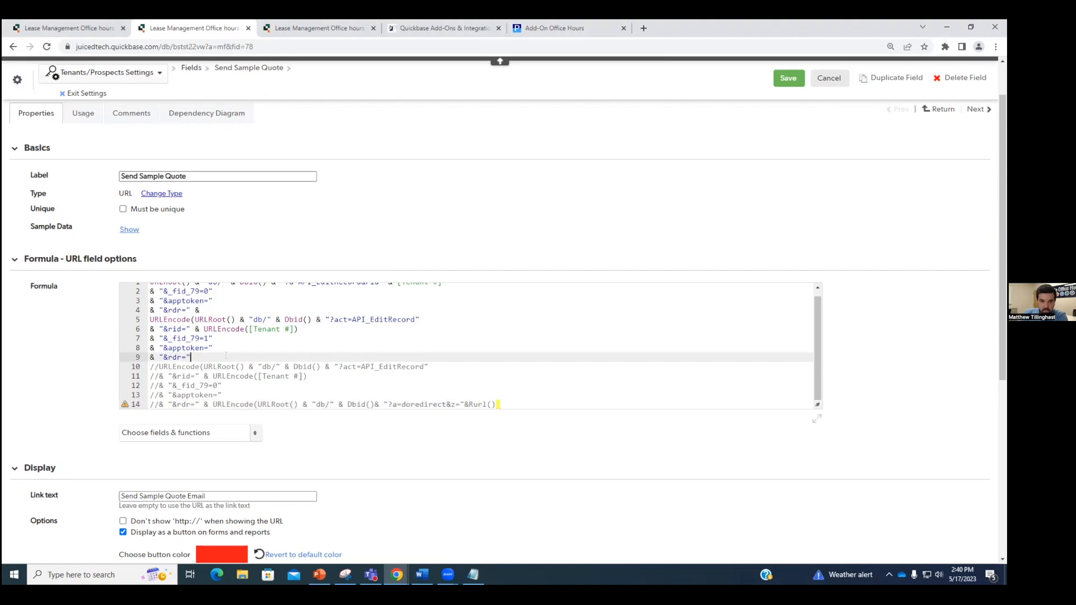
pyautogui.write(')')
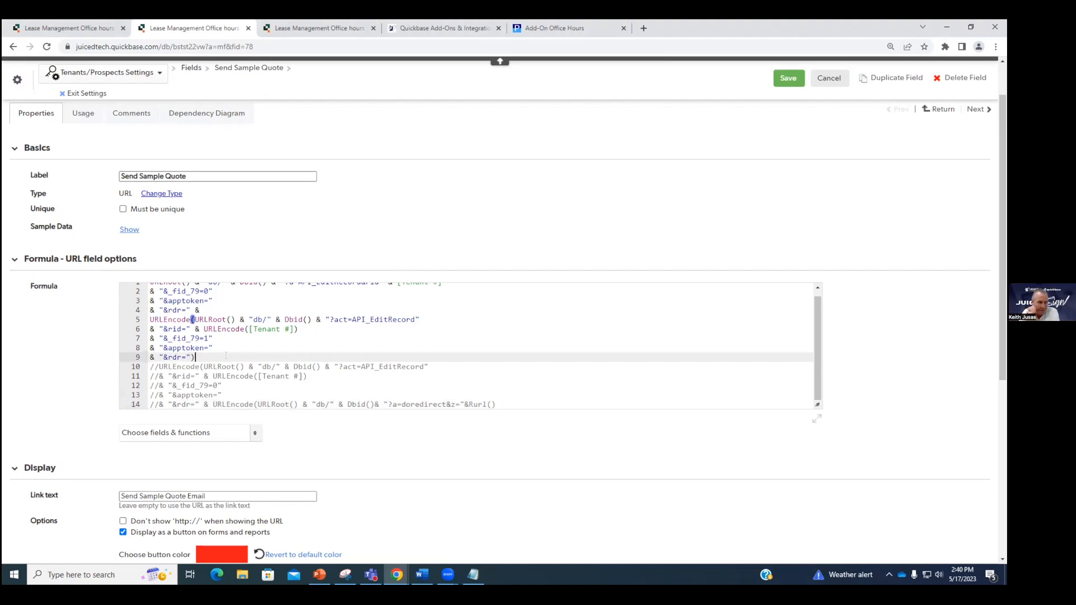
pyautogui.scroll(1, 467, 349)
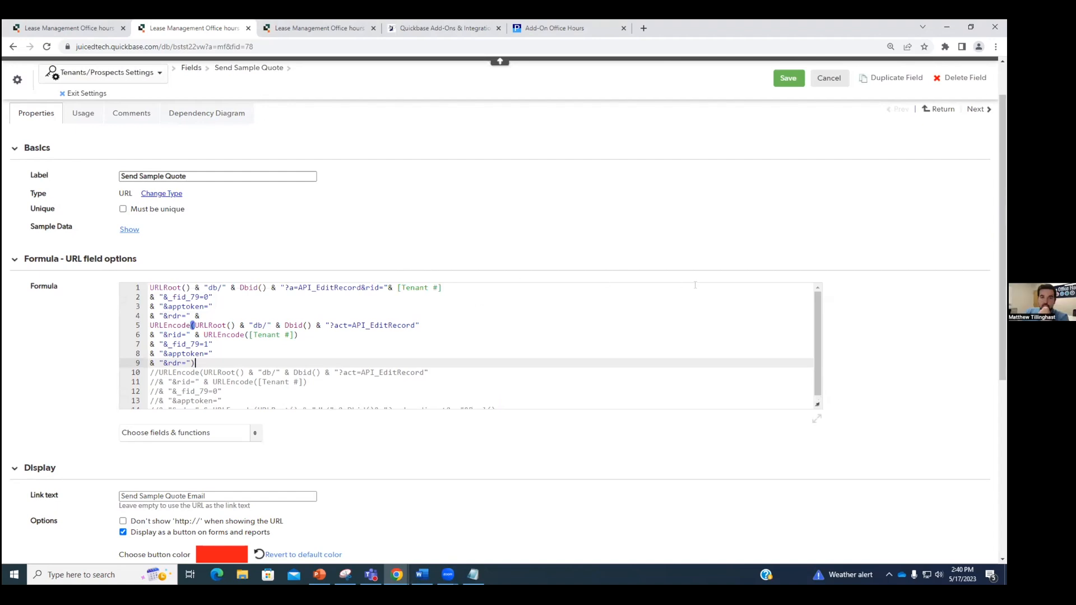
# Step: Save the formula, run the Send Sample Quote Email button on #924, and return to the record
pyautogui.click(788, 79)
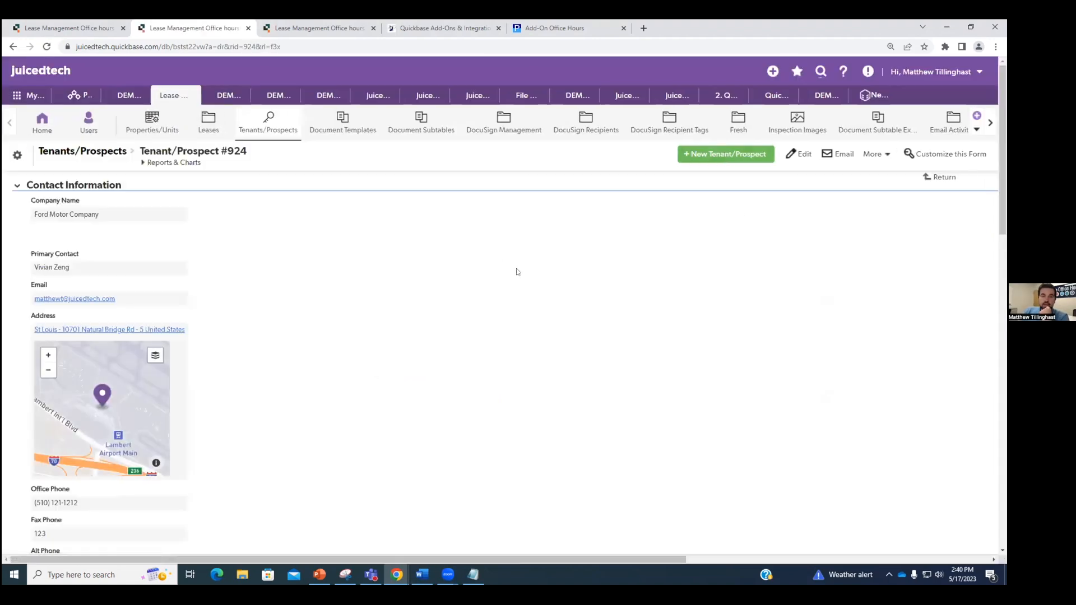
pyautogui.scroll(-15, 521, 272)
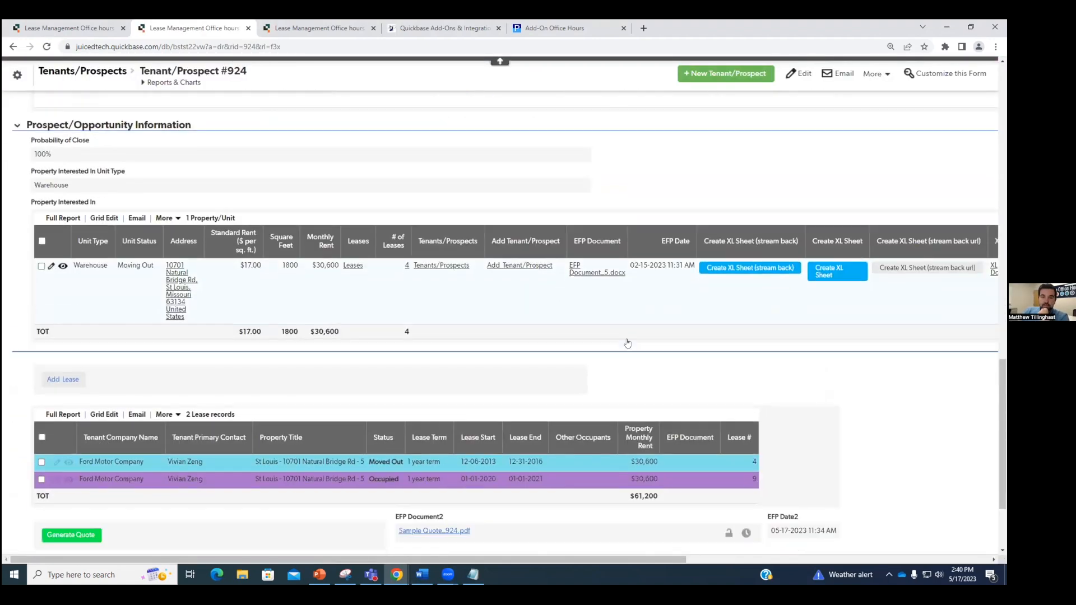
pyautogui.scroll(-2, 616, 347)
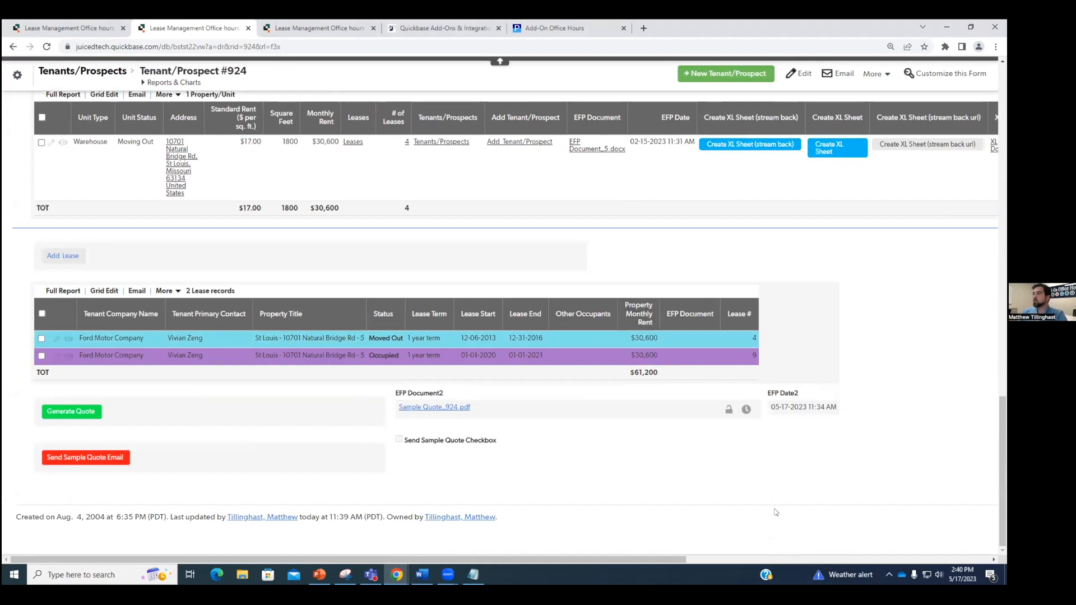
pyautogui.click(116, 459)
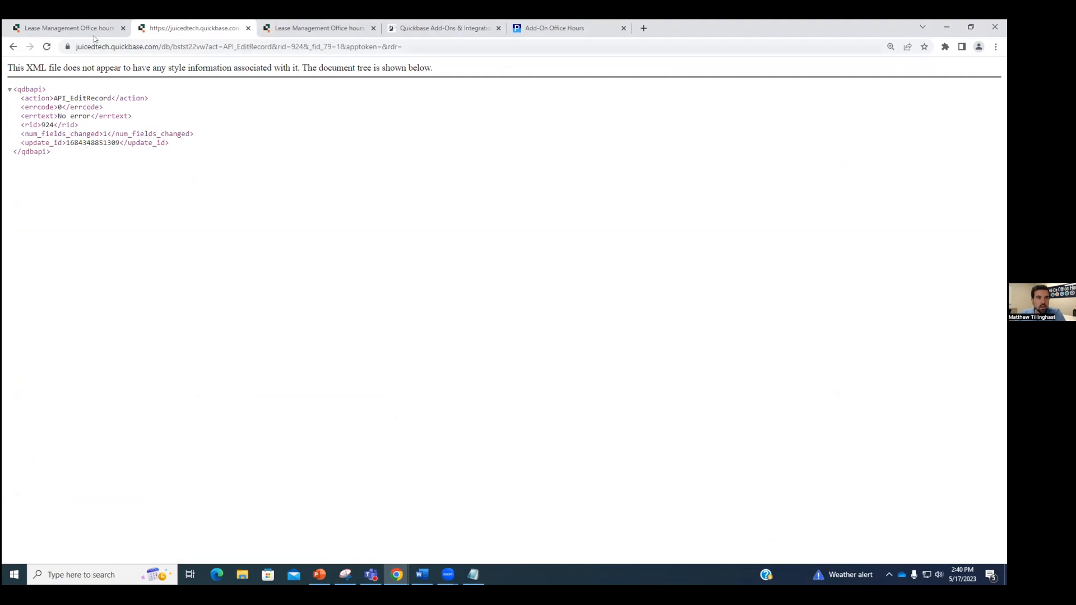
pyautogui.click(13, 46)
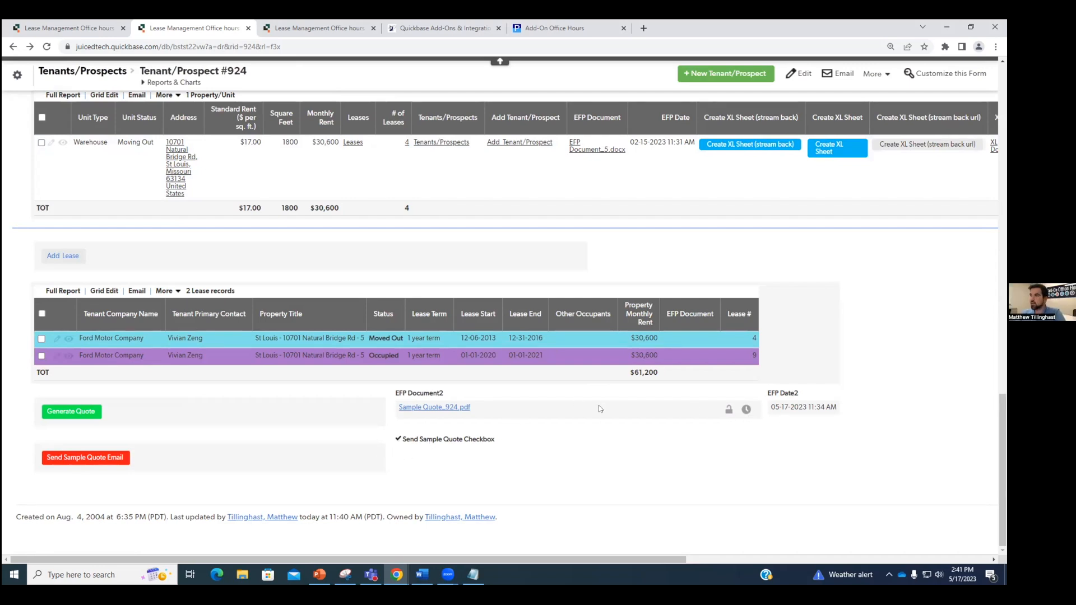
pyautogui.rightClick(189, 459)
# Step: Remove the // prefix from Send Sample Quote formula lines 10–14
pyautogui.click(260, 453)
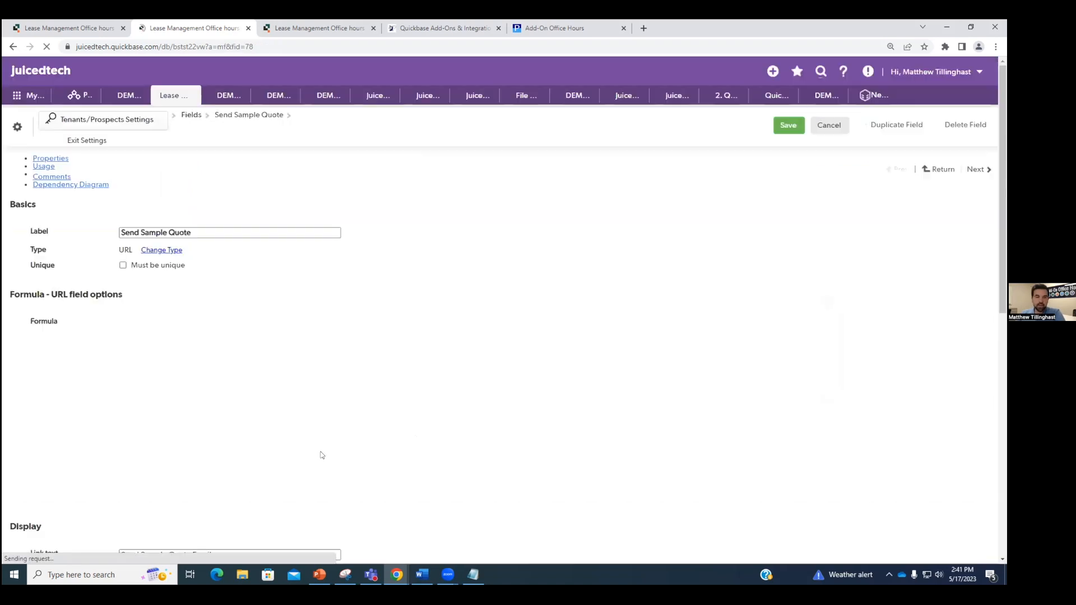
pyautogui.click(159, 366)
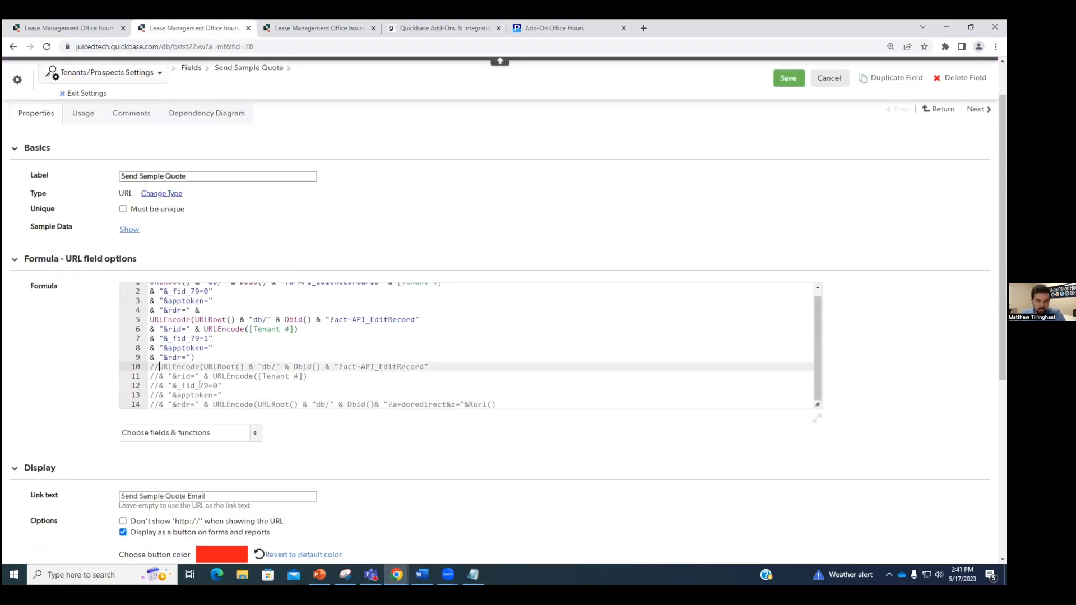
pyautogui.press('BackSpace')
pyautogui.press('BackSpace')
pyautogui.click(159, 376)
pyautogui.press('BackSpace')
pyautogui.press('BackSpace')
pyautogui.click(159, 385)
pyautogui.press('BackSpace')
pyautogui.press('BackSpace')
pyautogui.click(159, 395)
pyautogui.press('BackSpace')
pyautogui.press('BackSpace')
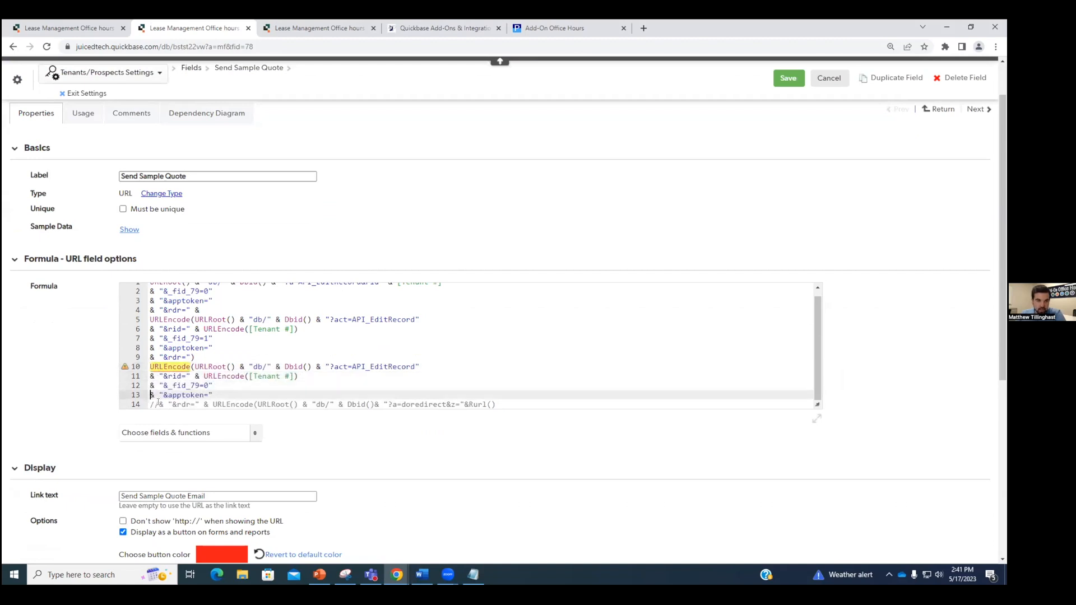
pyautogui.click(160, 404)
pyautogui.press('BackSpace')
pyautogui.press('BackSpace')
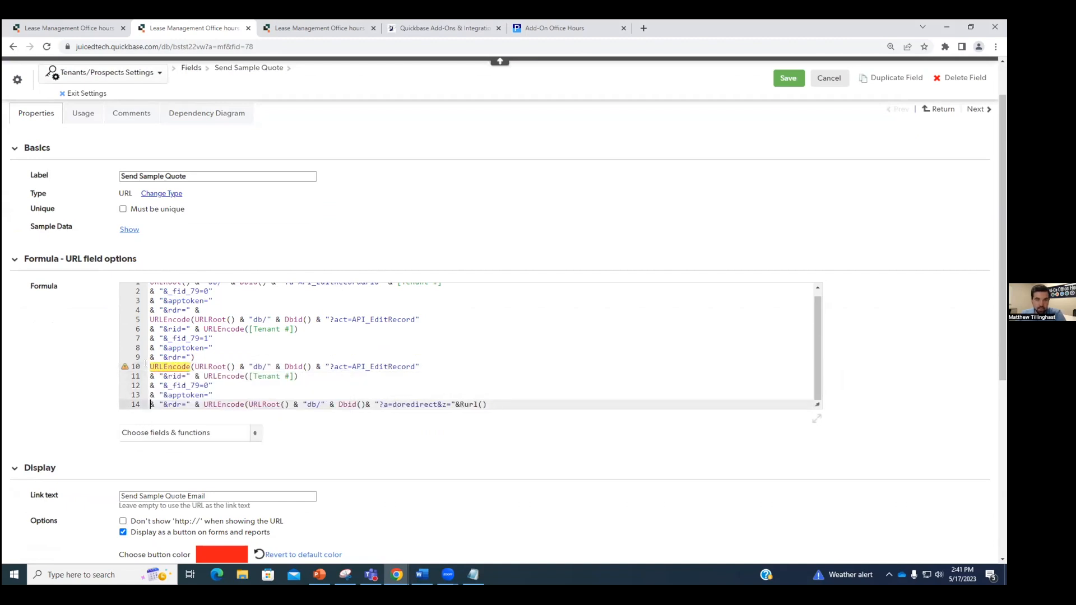
# Step: Change line 9's closing ')' back to '&', append ')))' to line 14, and save
pyautogui.click(195, 357)
pyautogui.press('BackSpace')
pyautogui.write('&')
pyautogui.click(507, 404)
pyautogui.write(')))')
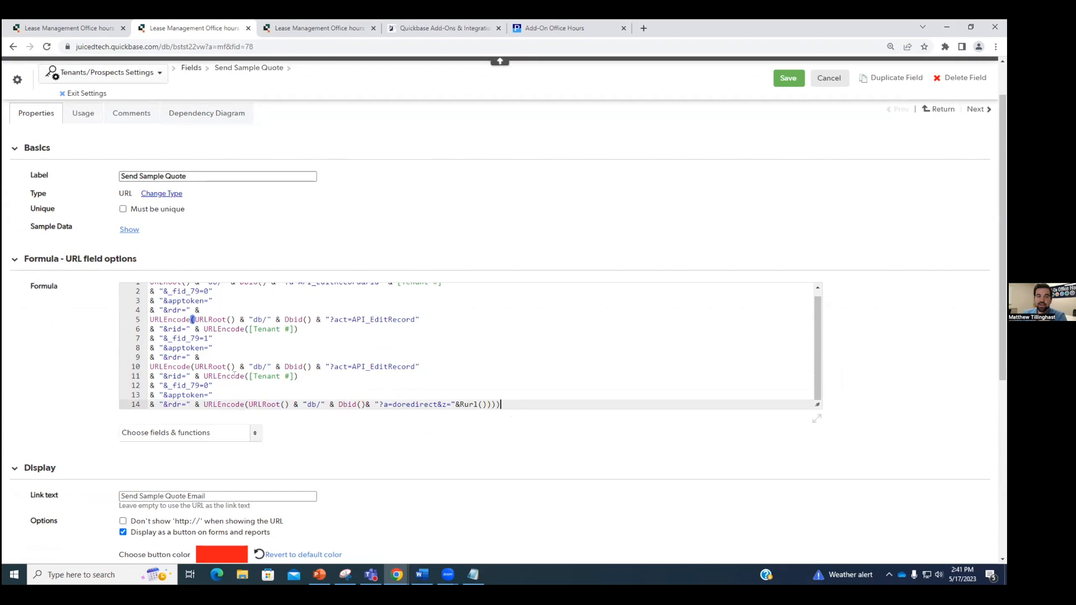
pyautogui.click(788, 80)
# Step: Scroll #924 down to the Send Sample Quote Email button and confirm its checkbox is ticked
pyautogui.scroll(-3, 372, 372)
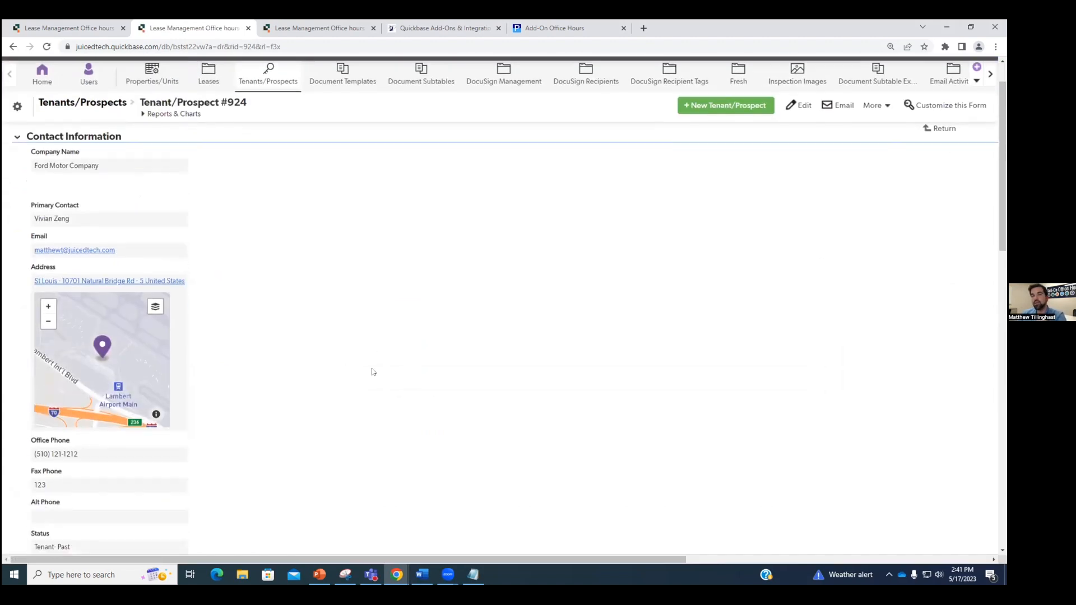
pyautogui.scroll(-3, 363, 346)
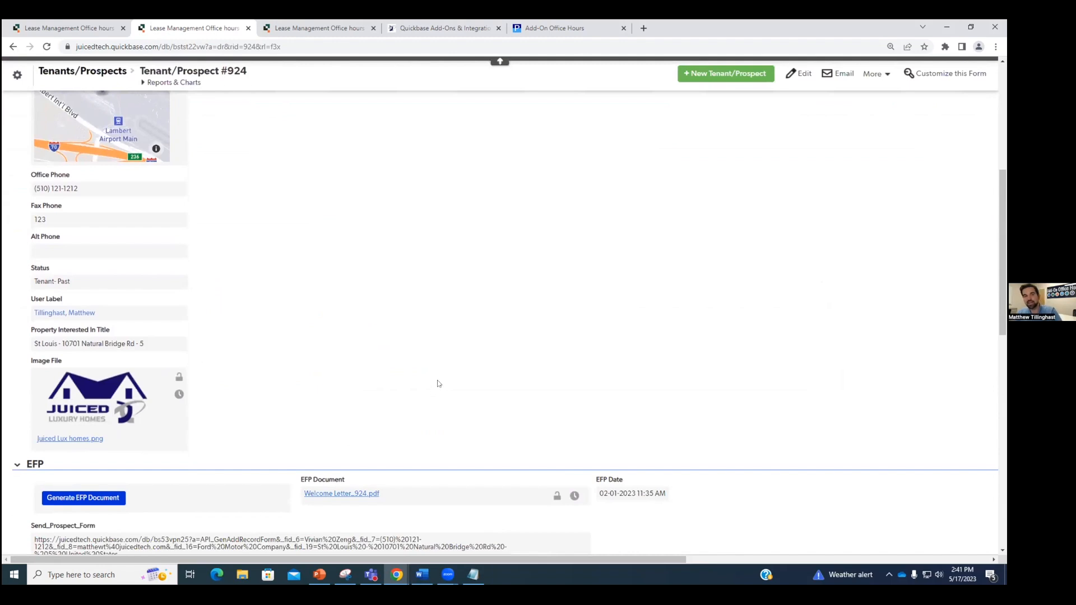
pyautogui.scroll(-2, 439, 384)
pyautogui.scroll(-3, 439, 375)
pyautogui.scroll(-8, 440, 375)
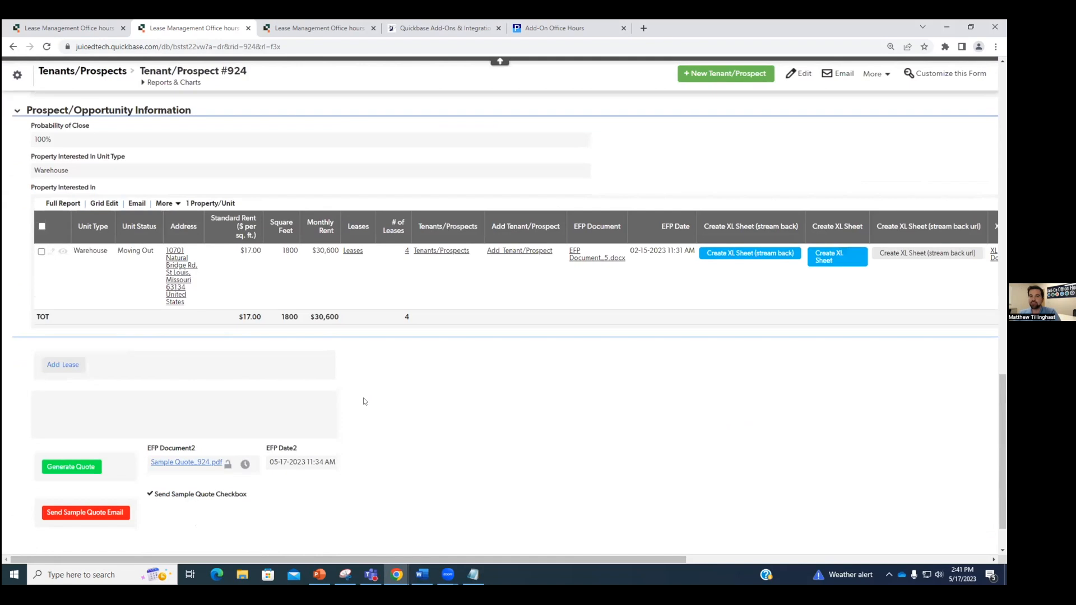
pyautogui.scroll(-2, 425, 431)
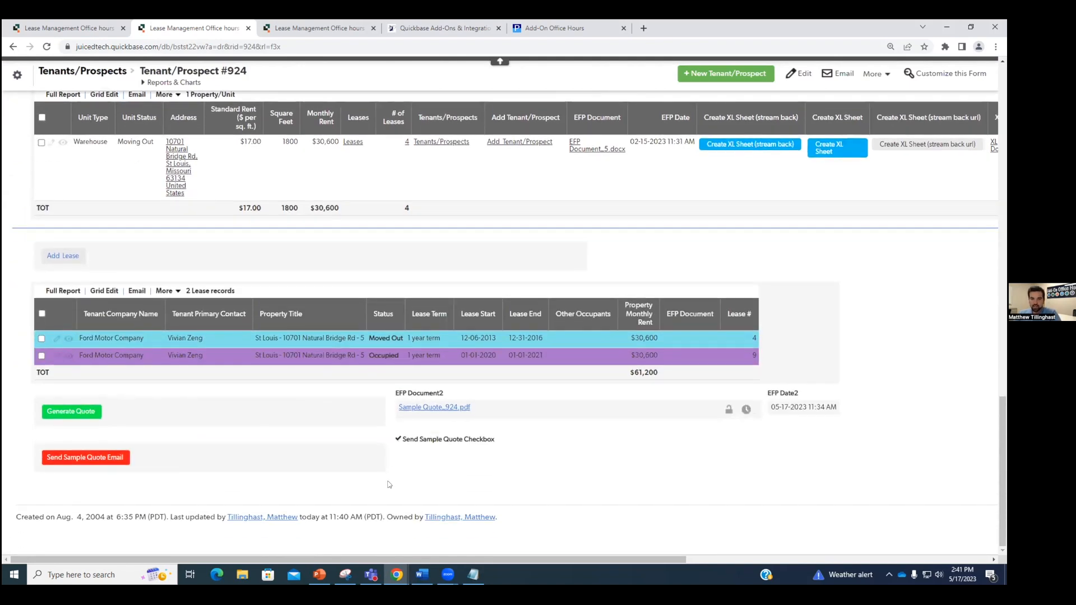
pyautogui.rightClick(191, 466)
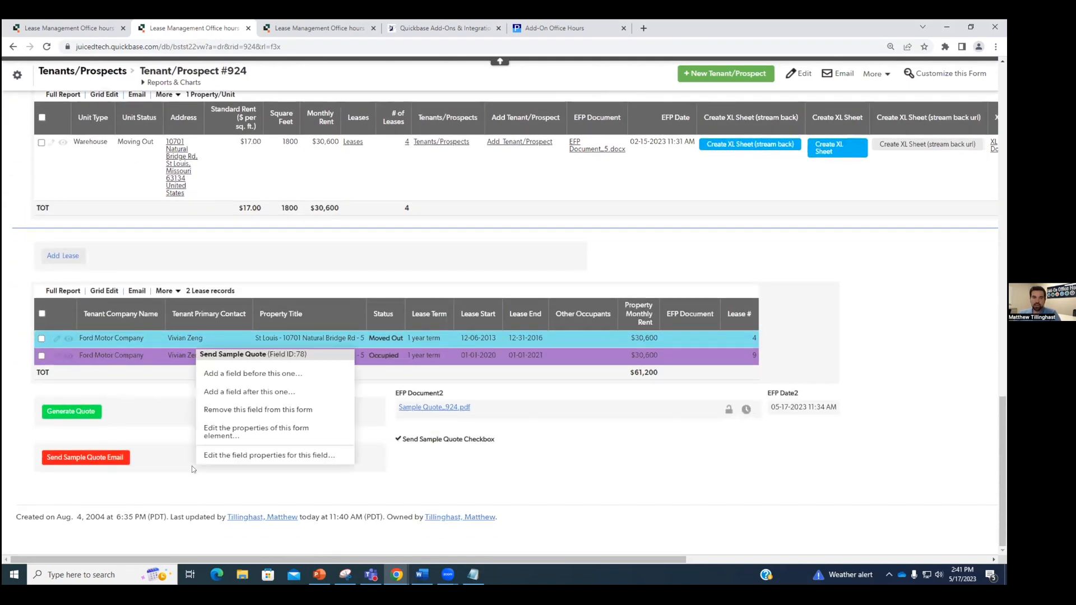
pyautogui.click(644, 445)
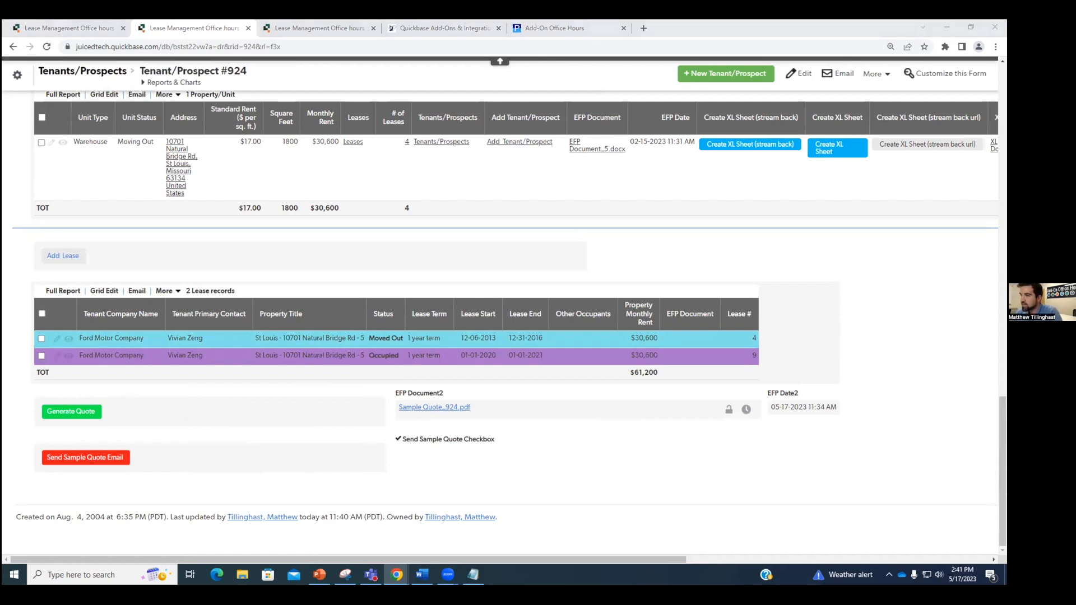
# Step: Dismiss the received quote email and switch to the Juiced 'Quickbase Add-Ons & Integrations' website tab
pyautogui.moveTo(1006, 122); pyautogui.dragTo(331, 121)
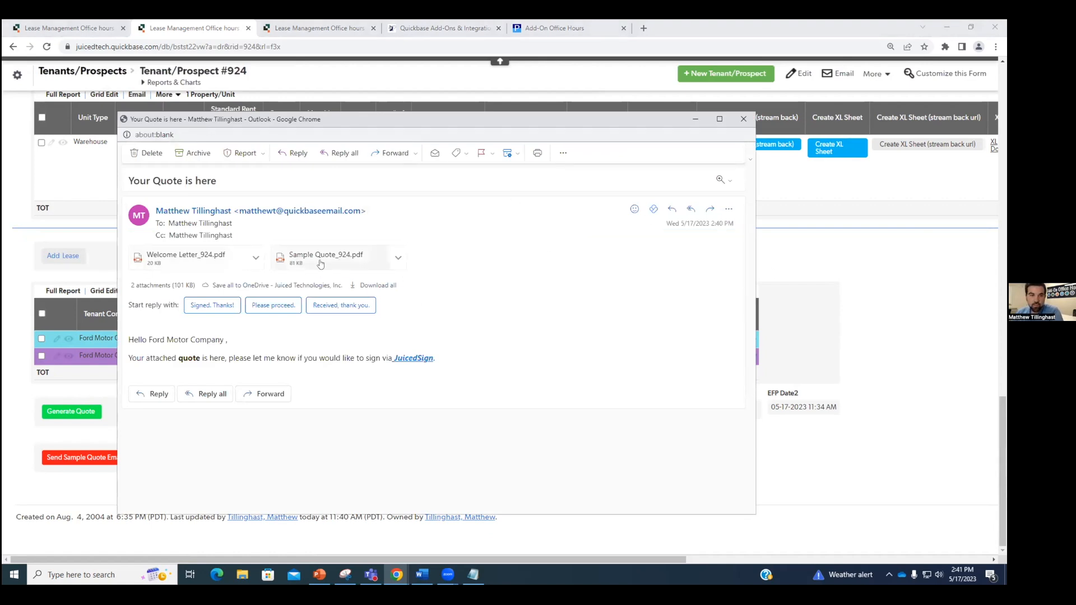
pyautogui.click(743, 118)
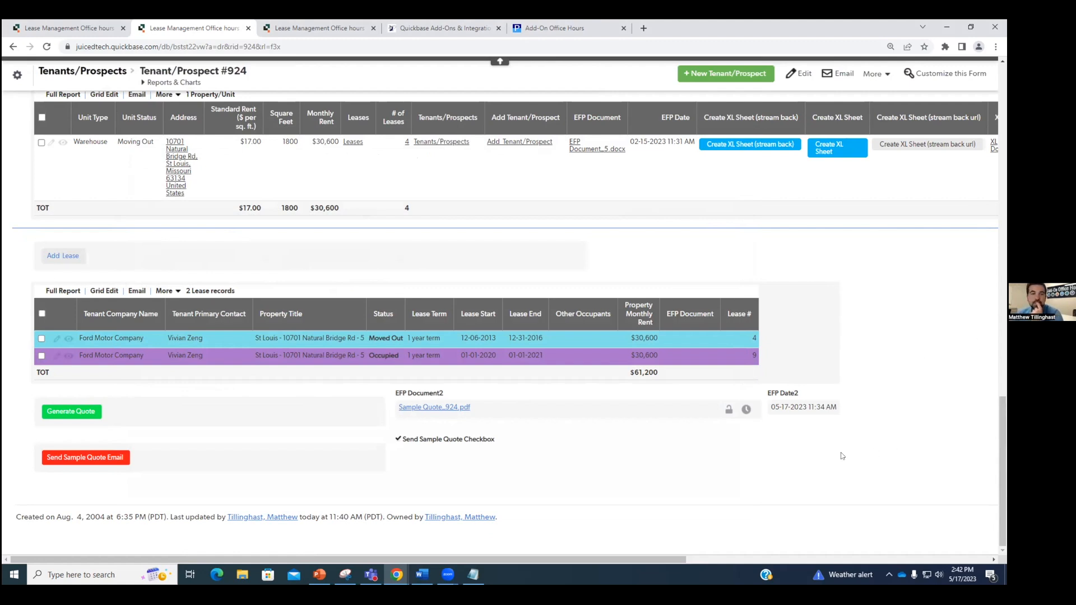
pyautogui.scroll(10, 840, 456)
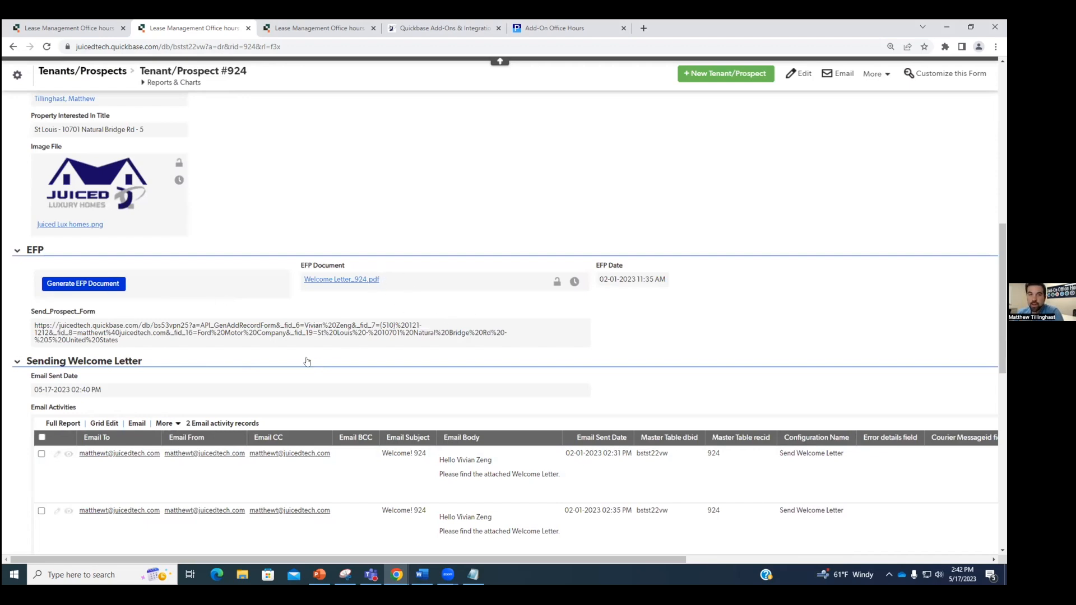
pyautogui.click(407, 27)
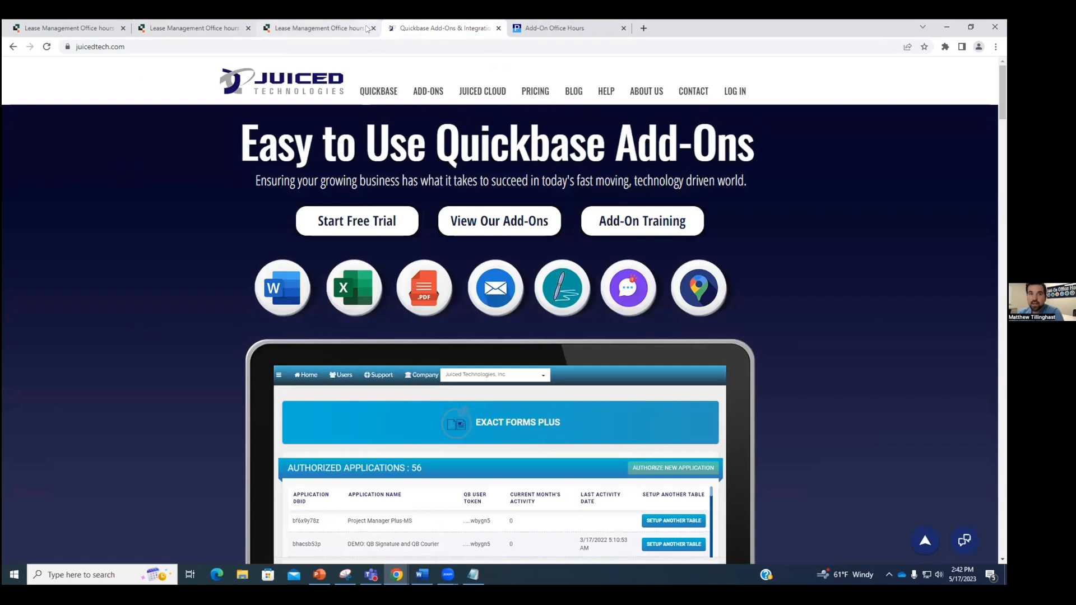
# Step: Sign in to the Juiced Cloud portal with the saved user id and the account password
pyautogui.click(738, 94)
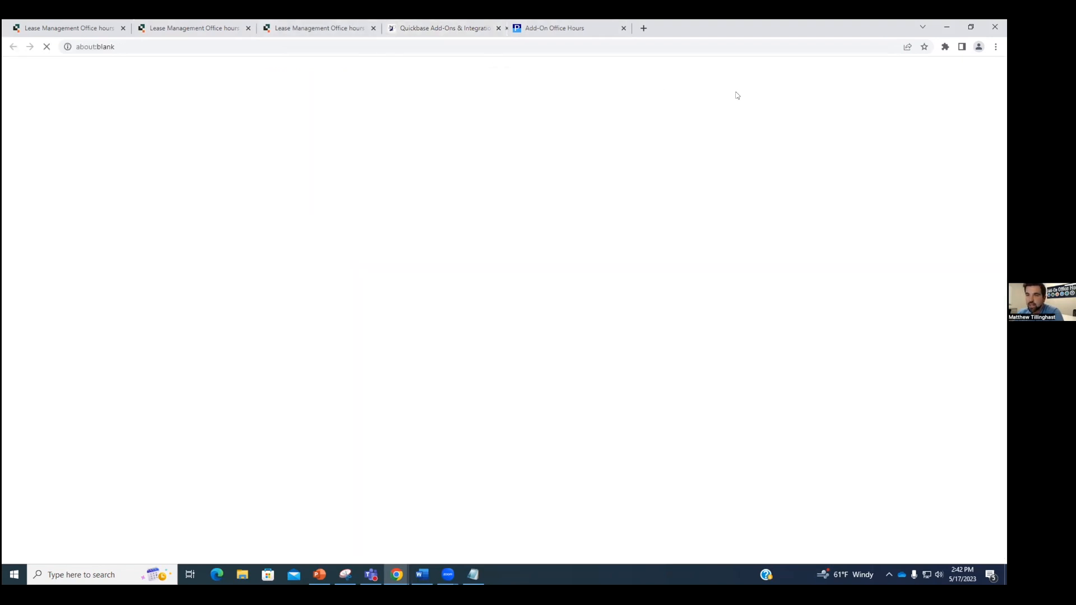
pyautogui.click(425, 25)
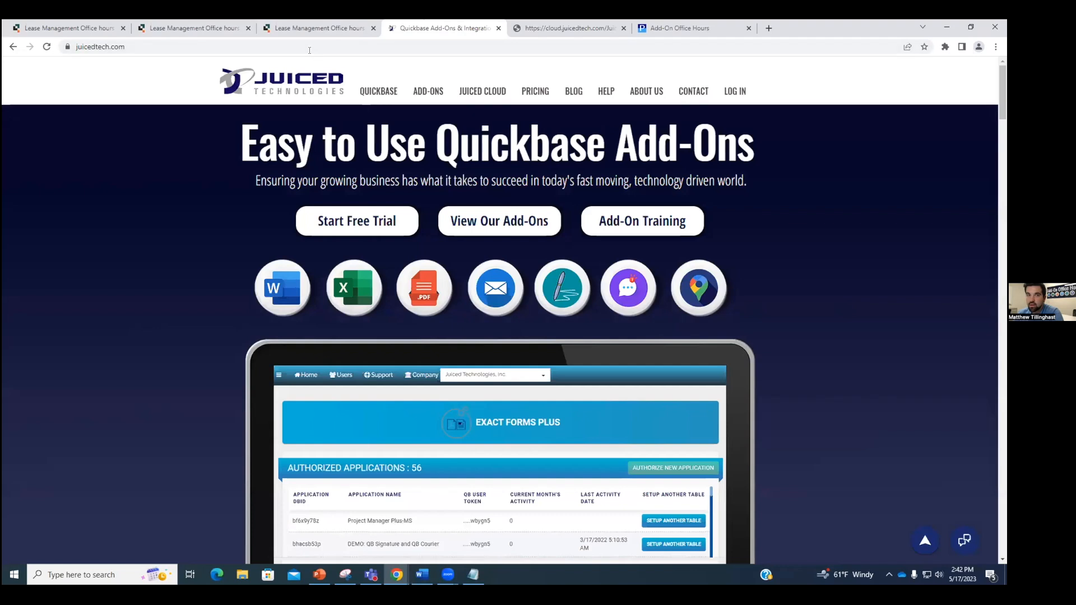
pyautogui.click(516, 24)
pyautogui.click(502, 287)
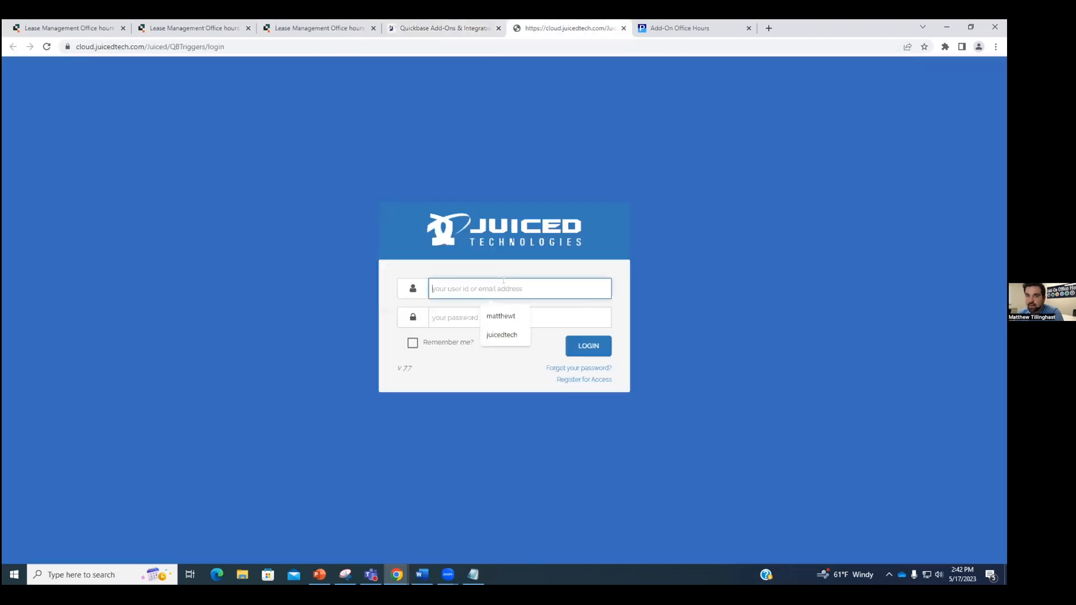
pyautogui.click(501, 316)
pyautogui.click(509, 320)
pyautogui.write('*******')
pyautogui.press('Return')
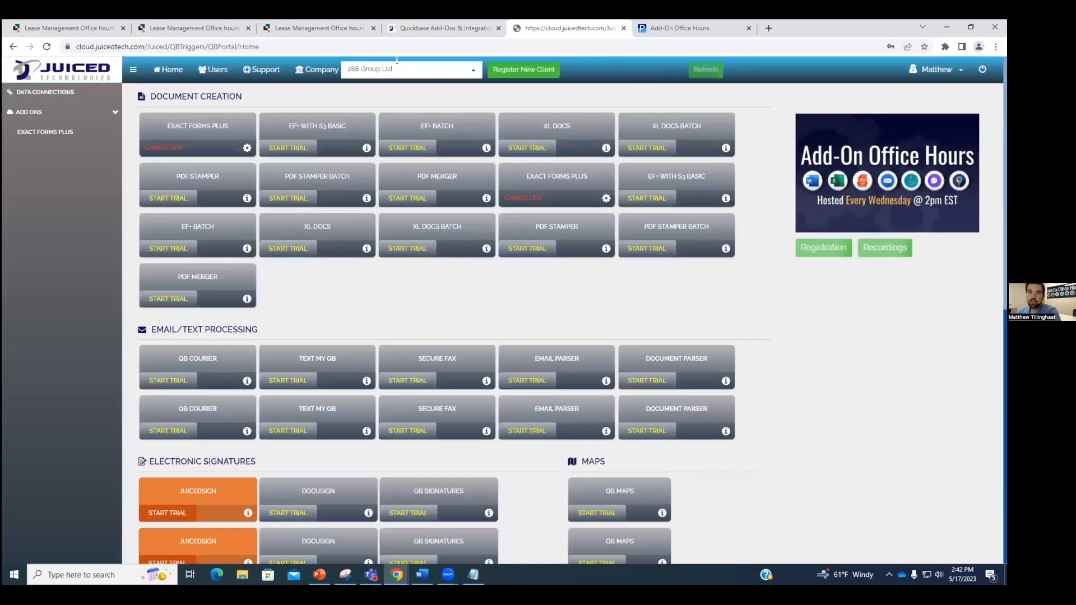
# Step: Set the company to Juiced Technologies, Inc., view the QB Courier dashboard, then return to Tenant/Prospect #924
pyautogui.click(401, 68)
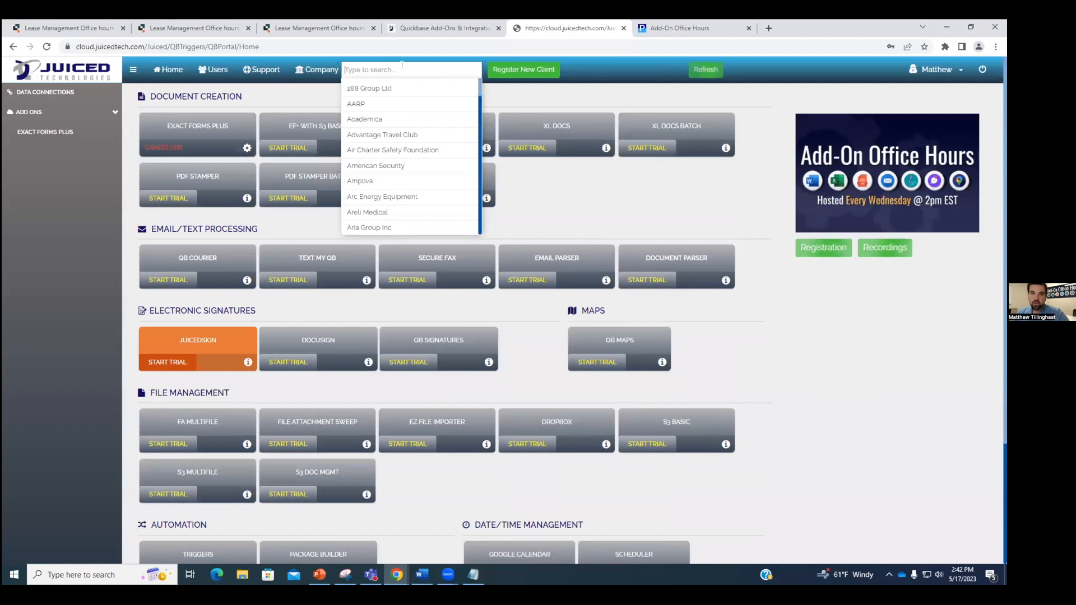
pyautogui.write('juiced')
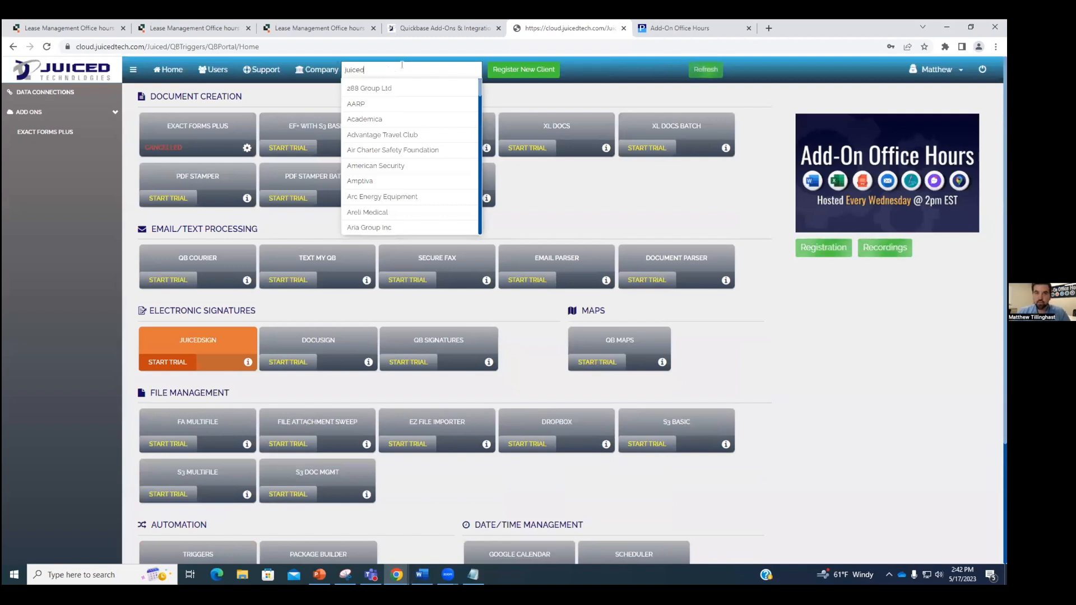
pyautogui.click(381, 104)
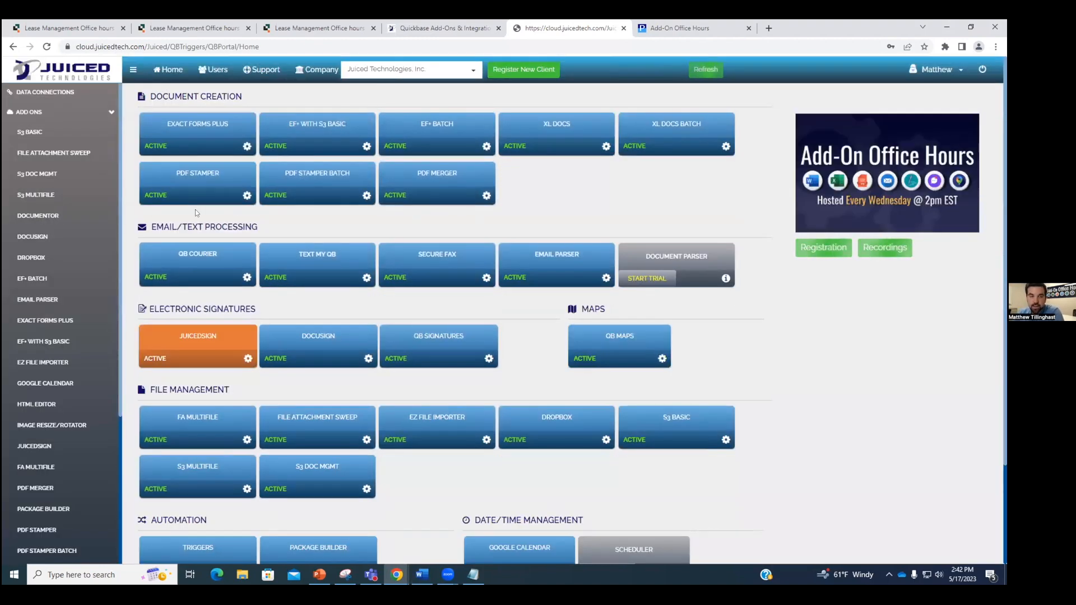
pyautogui.click(200, 262)
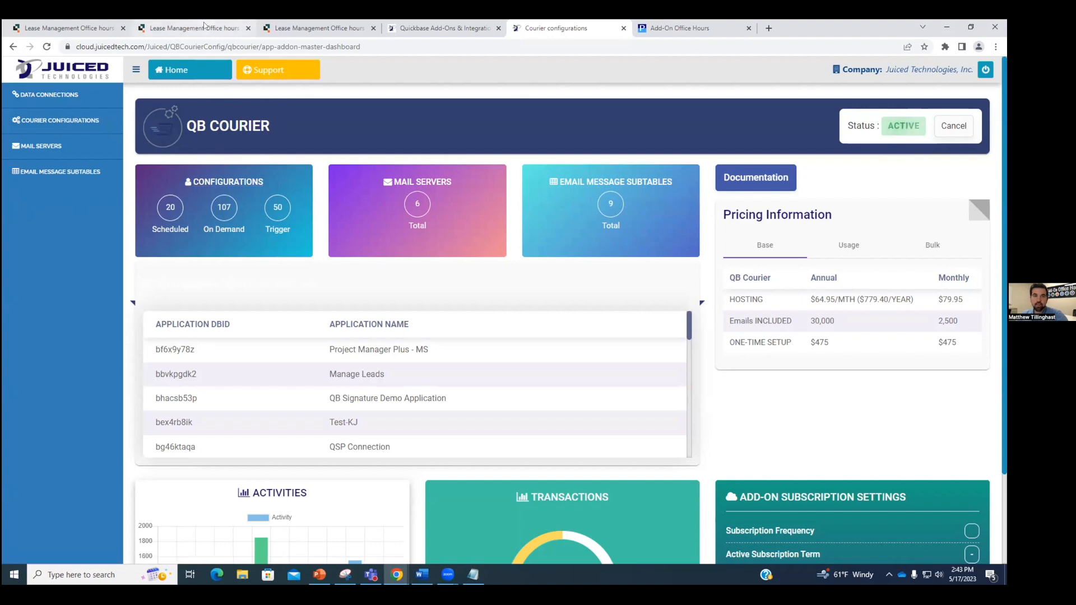
pyautogui.click(236, 31)
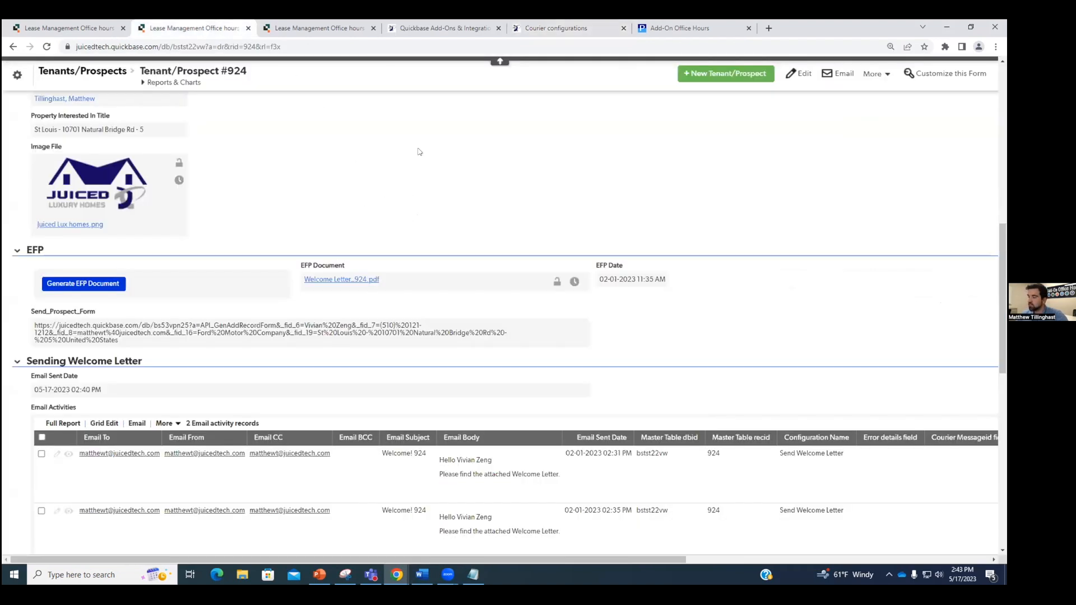
pyautogui.scroll(-12, 675, 207)
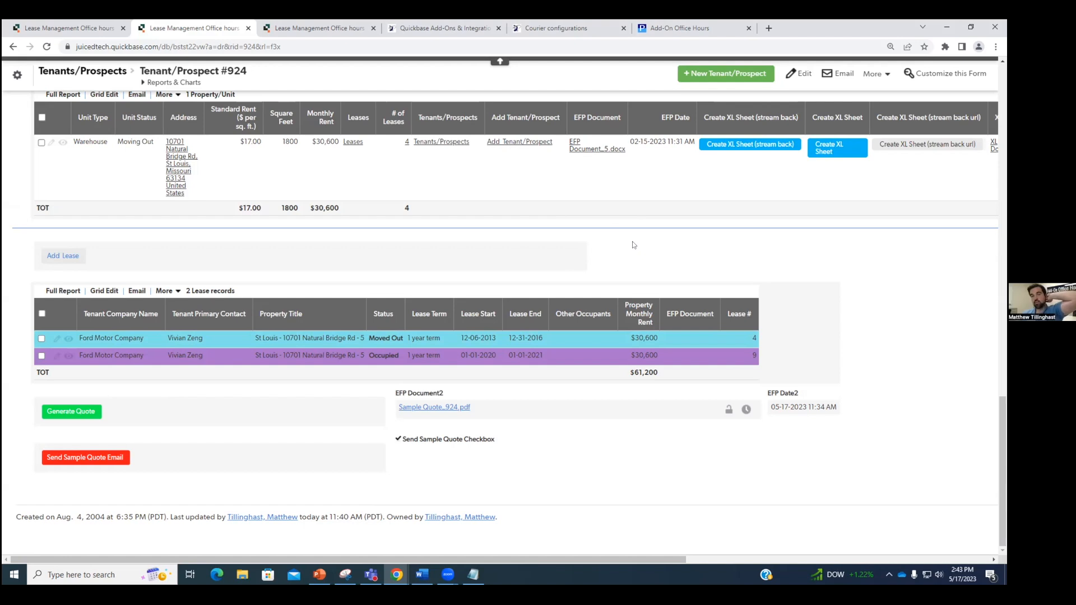
pyautogui.scroll(6, 670, 271)
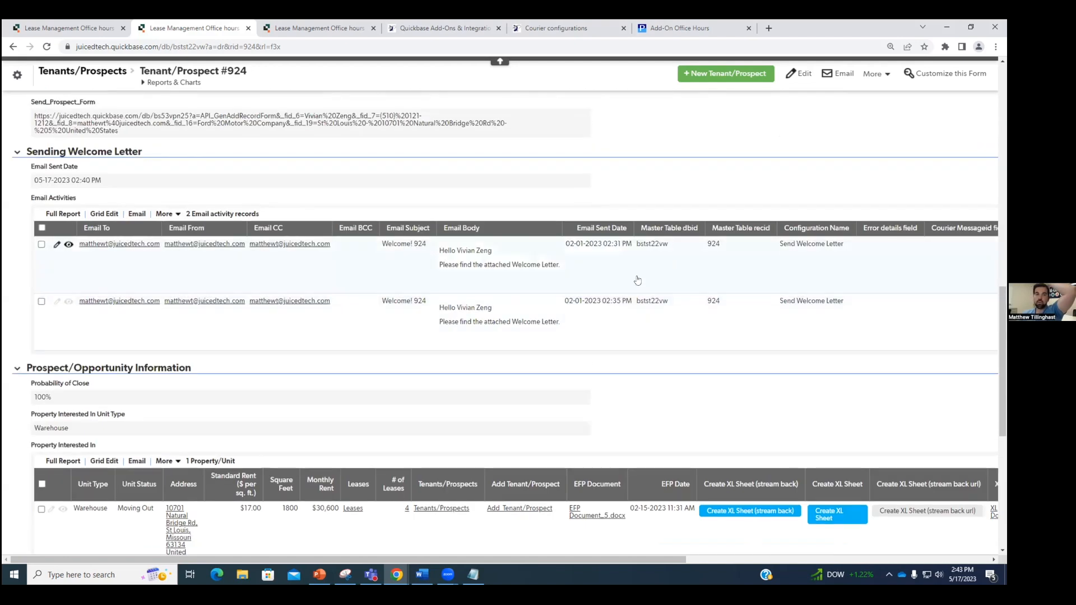
# Step: Dismiss the patch-scanning notification and generate the welcome letter EFP document for Tenant/Prospect #924
pyautogui.scroll(1, 637, 280)
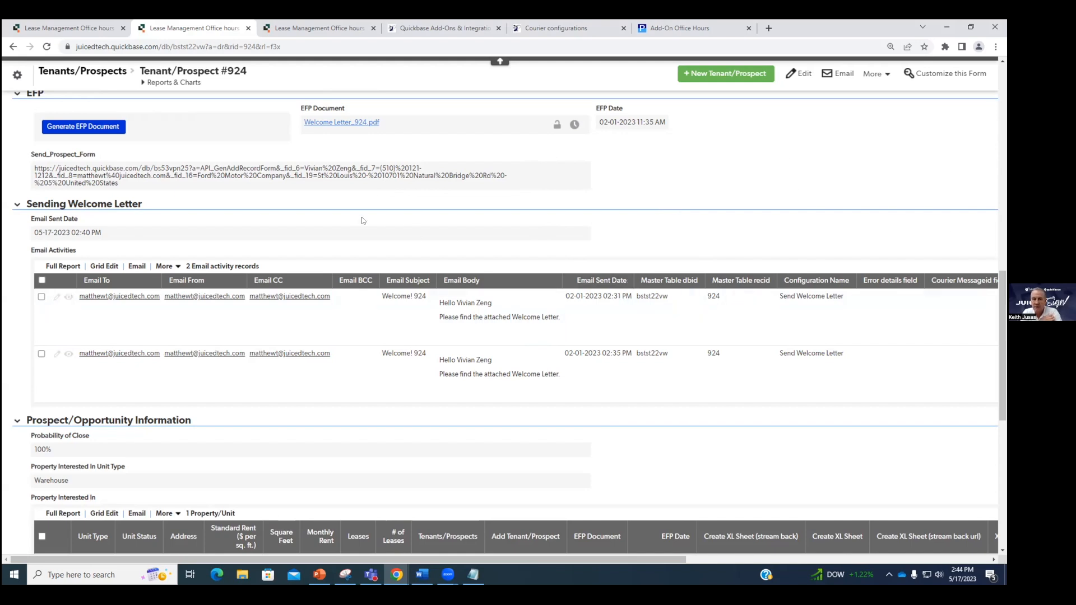
pyautogui.scroll(2, 364, 220)
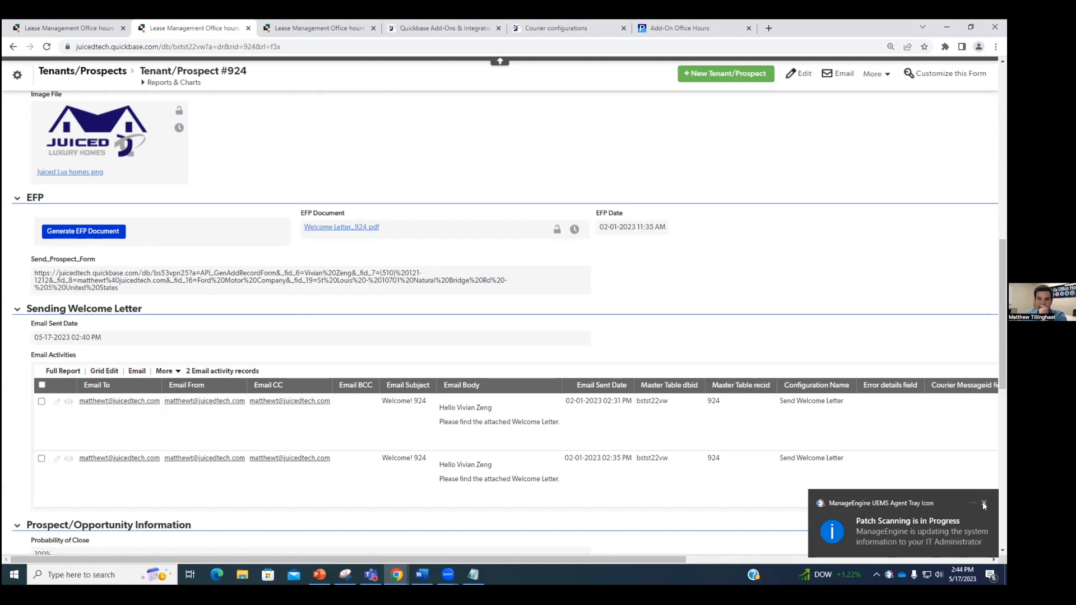
pyautogui.click(984, 503)
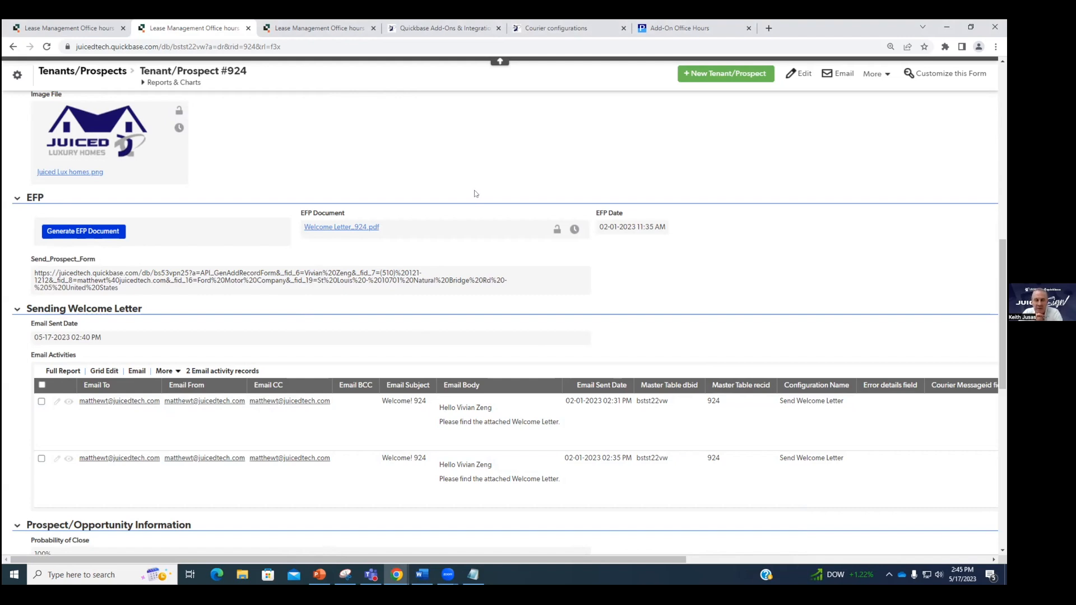
pyautogui.click(115, 233)
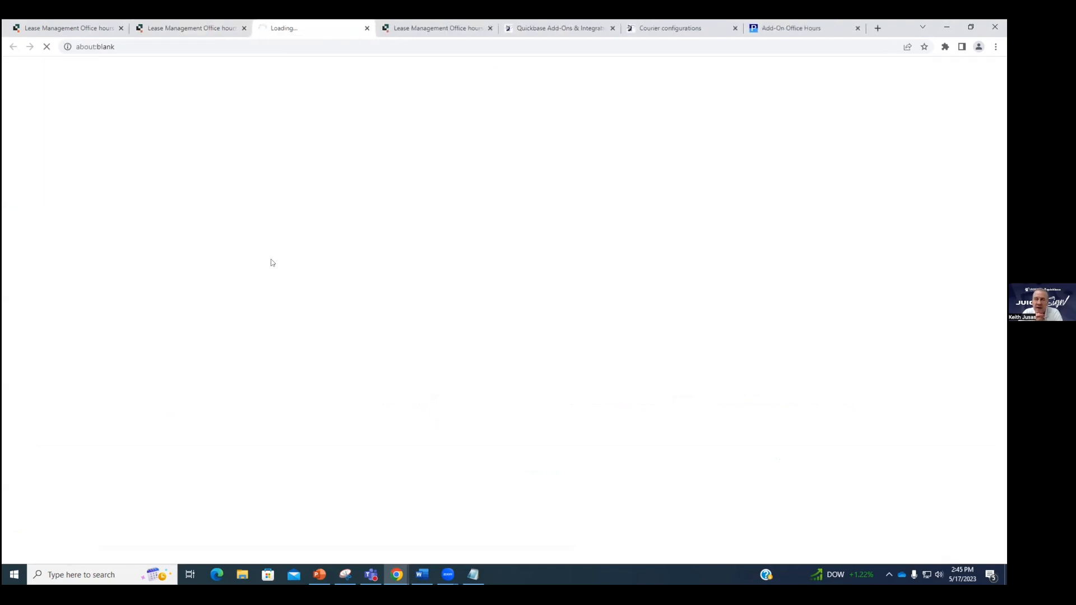
# Step: Open the downloaded Welcome Letter_924 in Word to check the merged tenant details, then close it
pyautogui.click(70, 540)
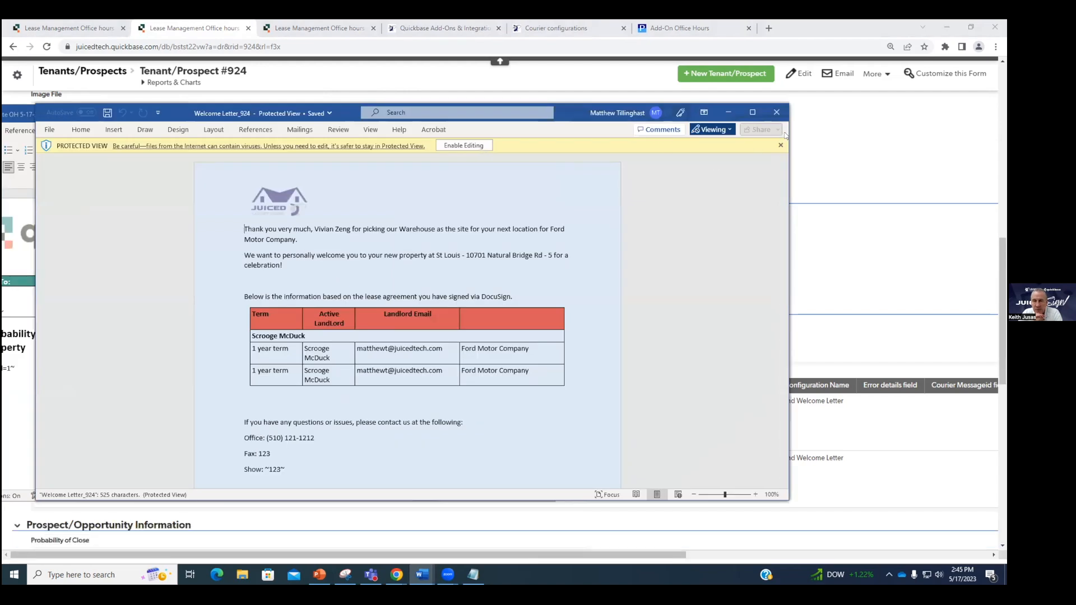
pyautogui.click(776, 112)
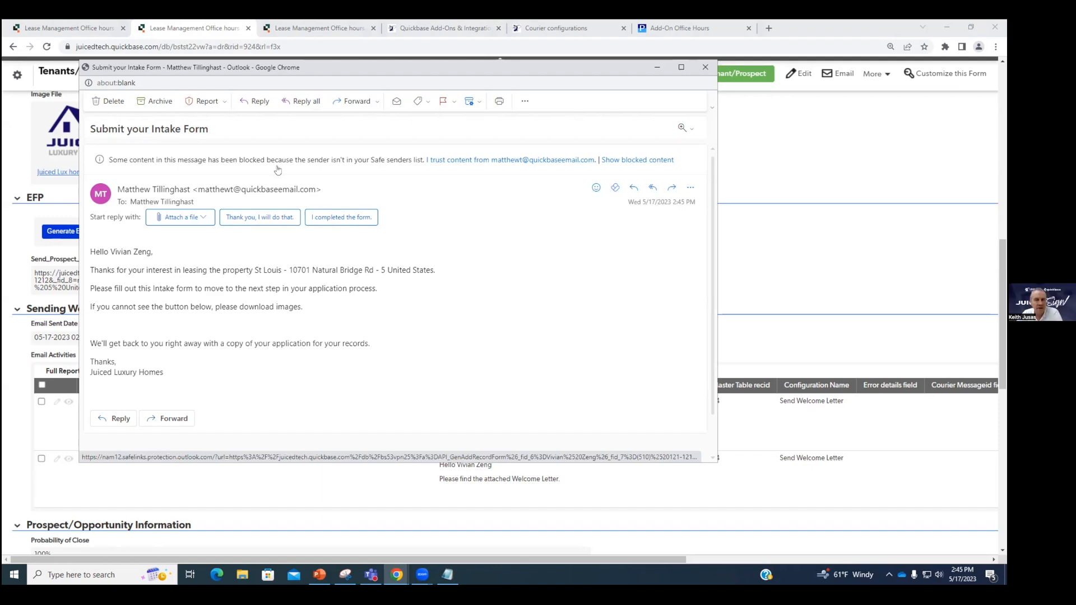
# Step: Show the intake email's blocked content and bring its prefilled intake form into the main browser window
pyautogui.click(627, 161)
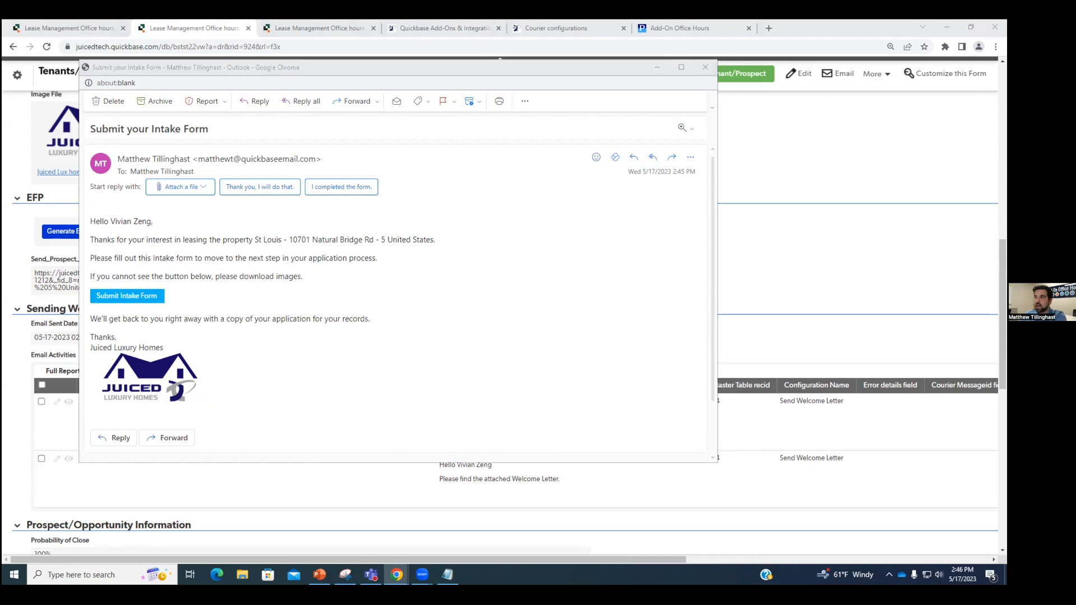
pyautogui.moveTo(377, 22); pyautogui.dragTo(403, 39)
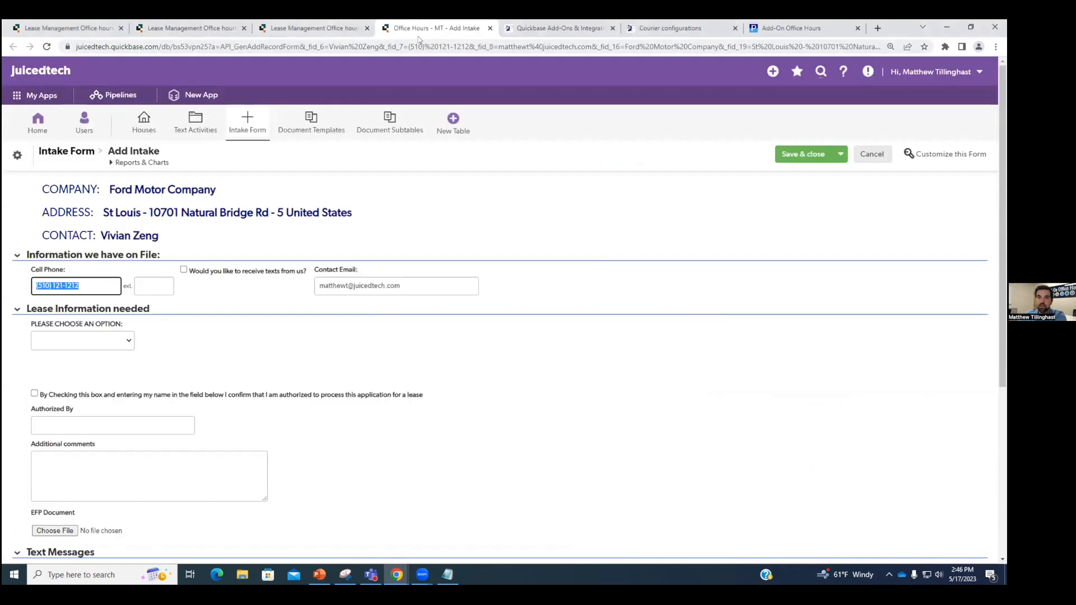
# Step: Opt in to receiving texts and save Ford Motor Company's intake form as Intake #24
pyautogui.click(215, 369)
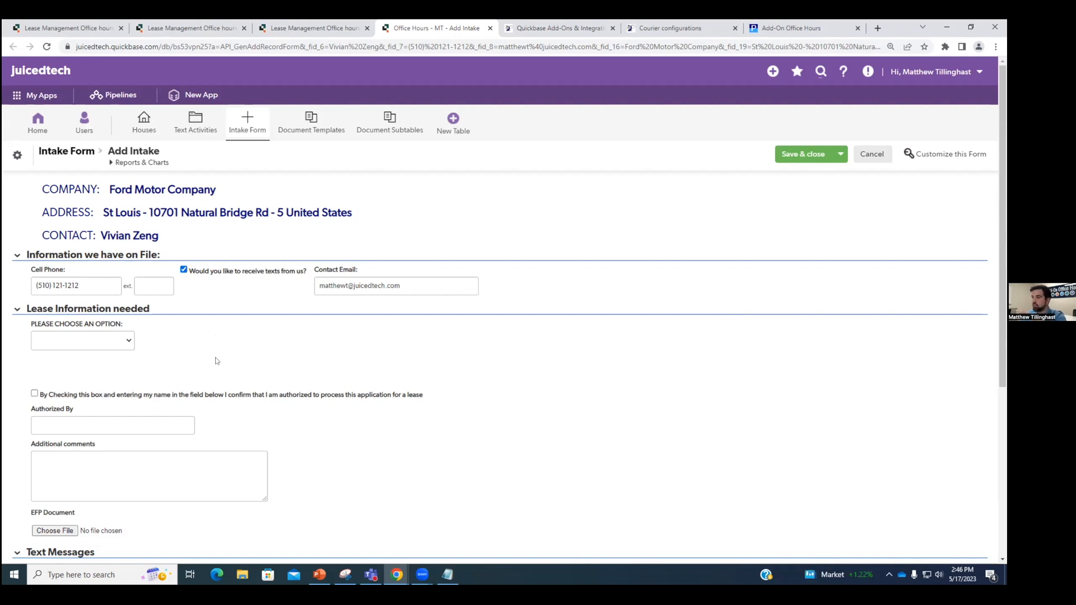
pyautogui.click(796, 155)
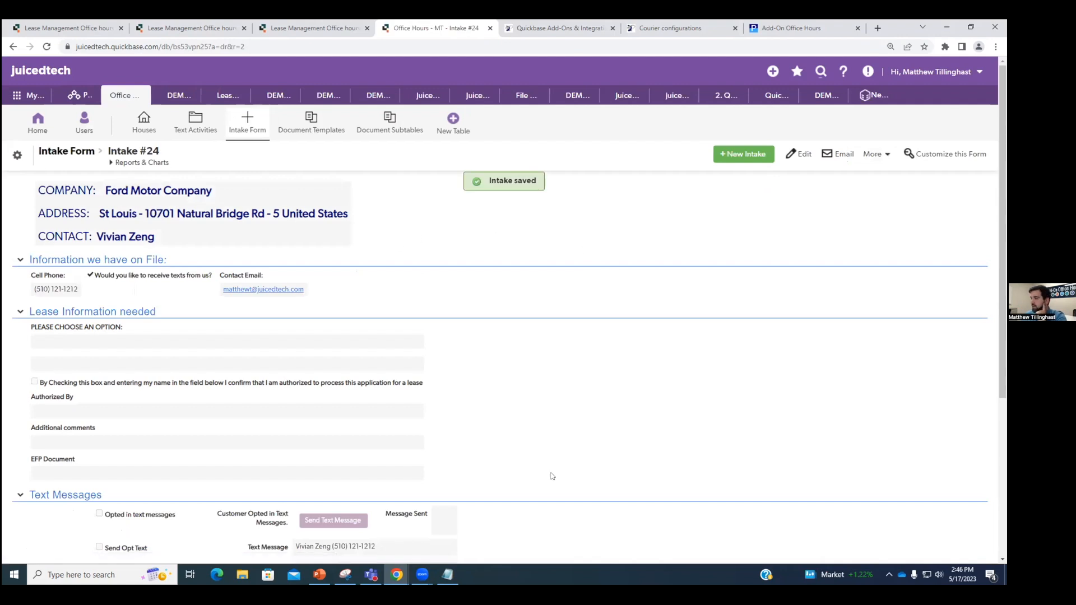
pyautogui.scroll(-2, 557, 467)
pyautogui.scroll(-1, 309, 300)
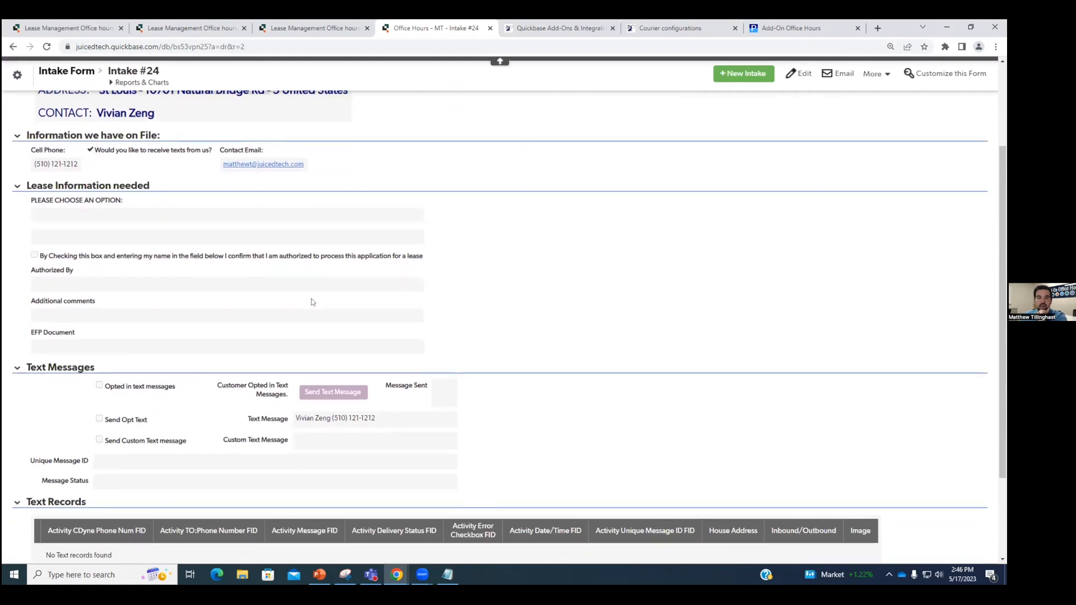
pyautogui.scroll(-2, 114, 253)
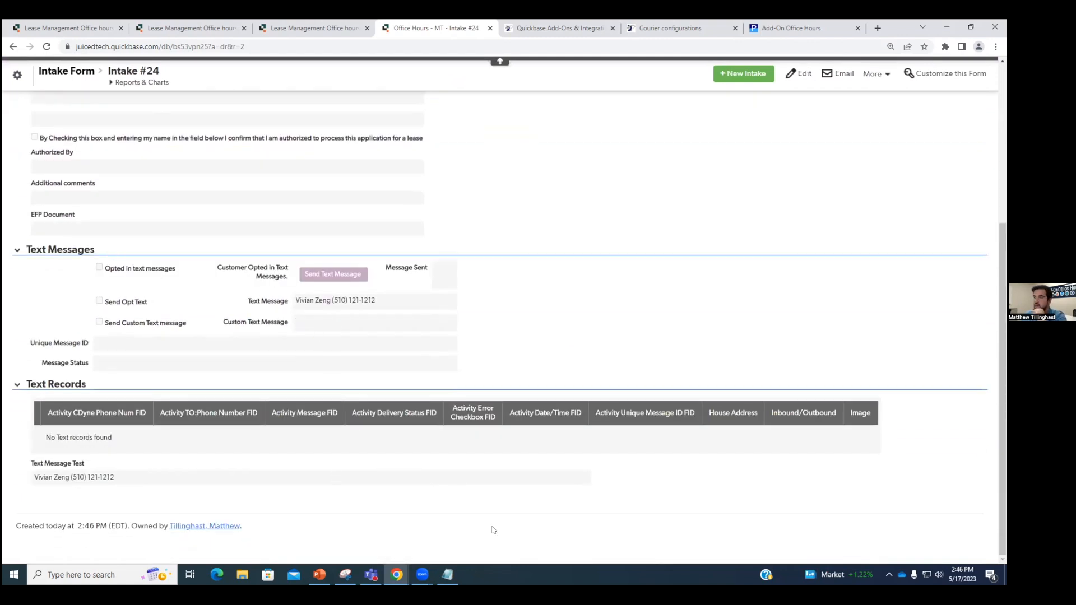
pyautogui.scroll(3, 493, 533)
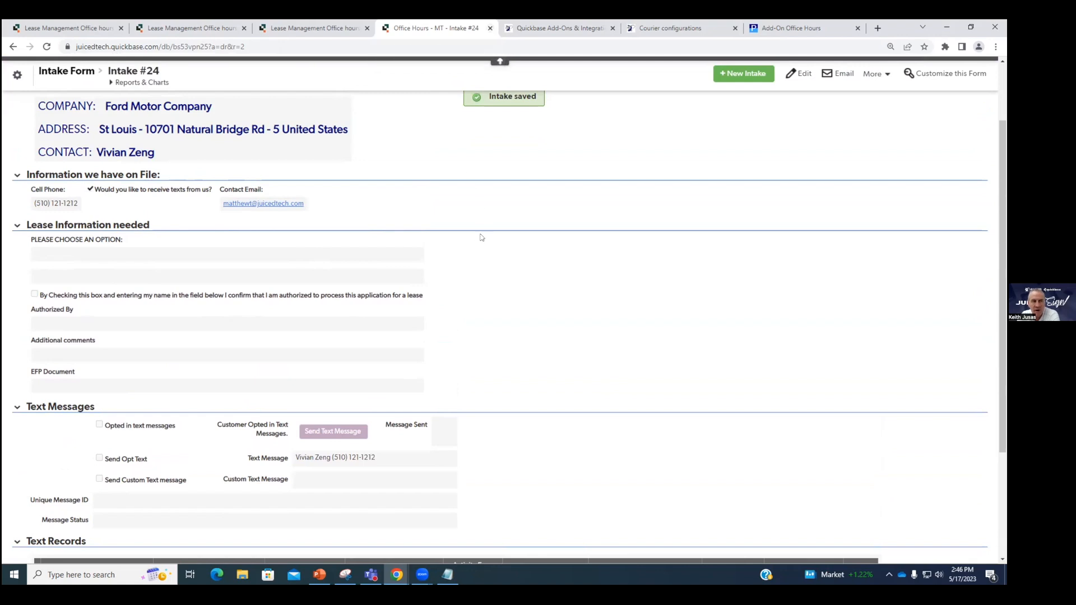
pyautogui.scroll(2, 482, 235)
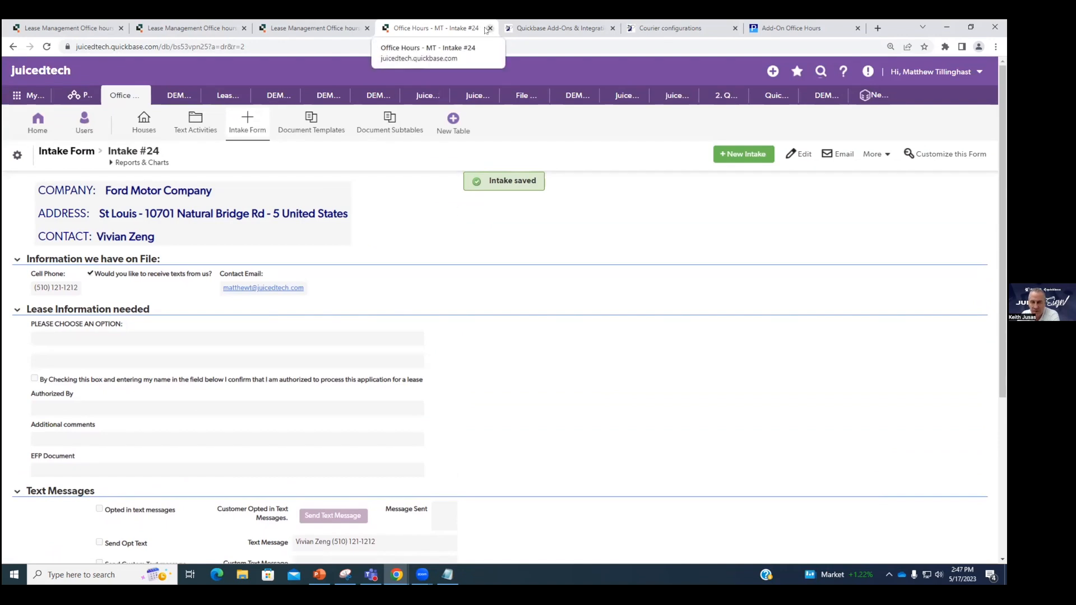
# Step: Close the intake record and add-ons website tabs and return to the Lease Management app
pyautogui.click(488, 28)
pyautogui.click(487, 28)
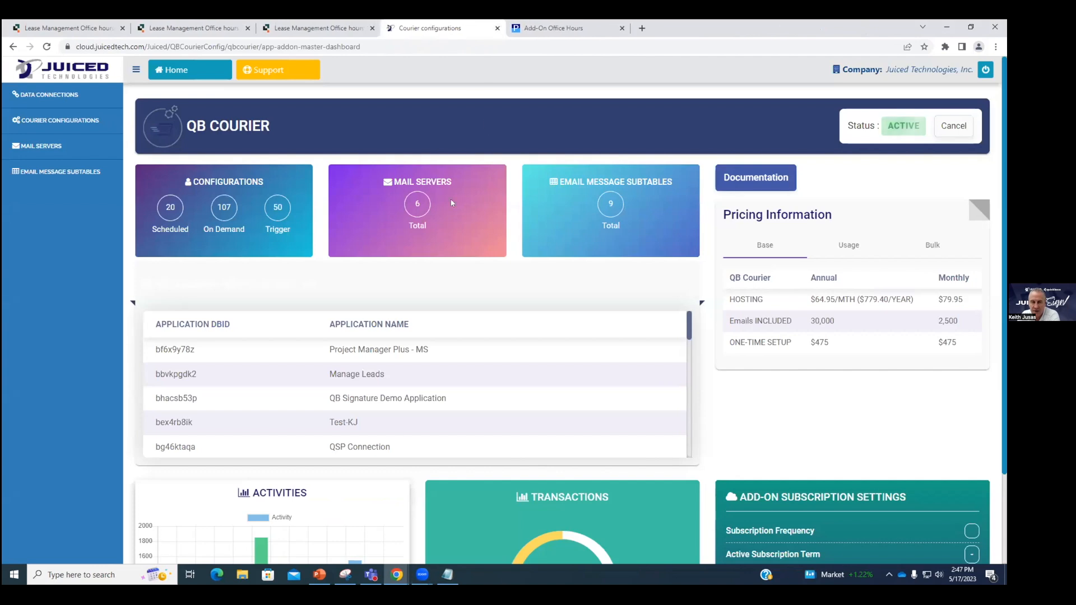
pyautogui.click(333, 29)
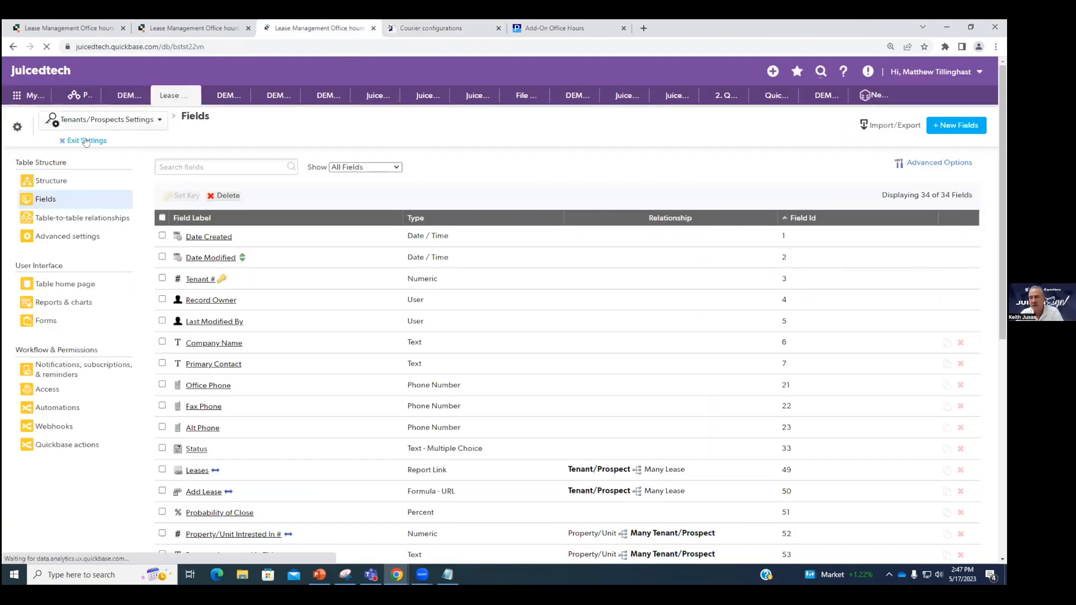